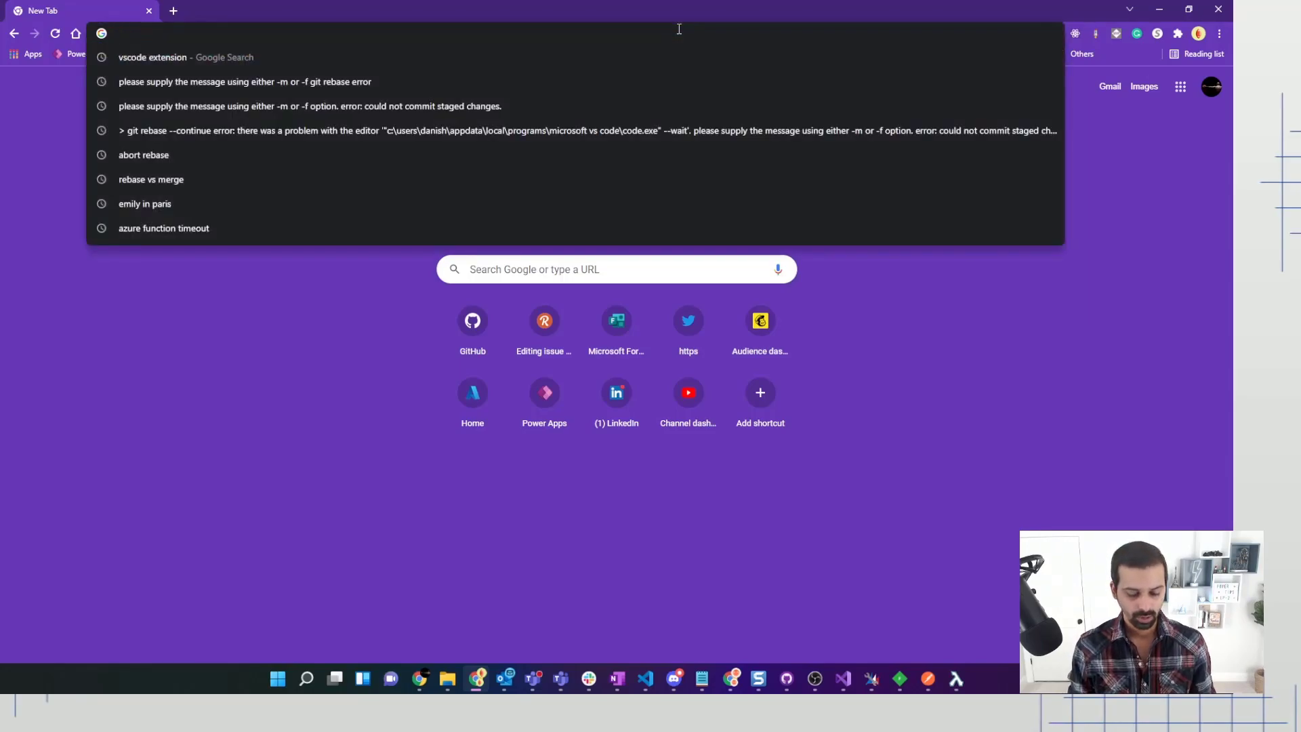
Open xrm.tools in the browser and download the SDK zip file from its SDK Tools page.
type("xrm.to")
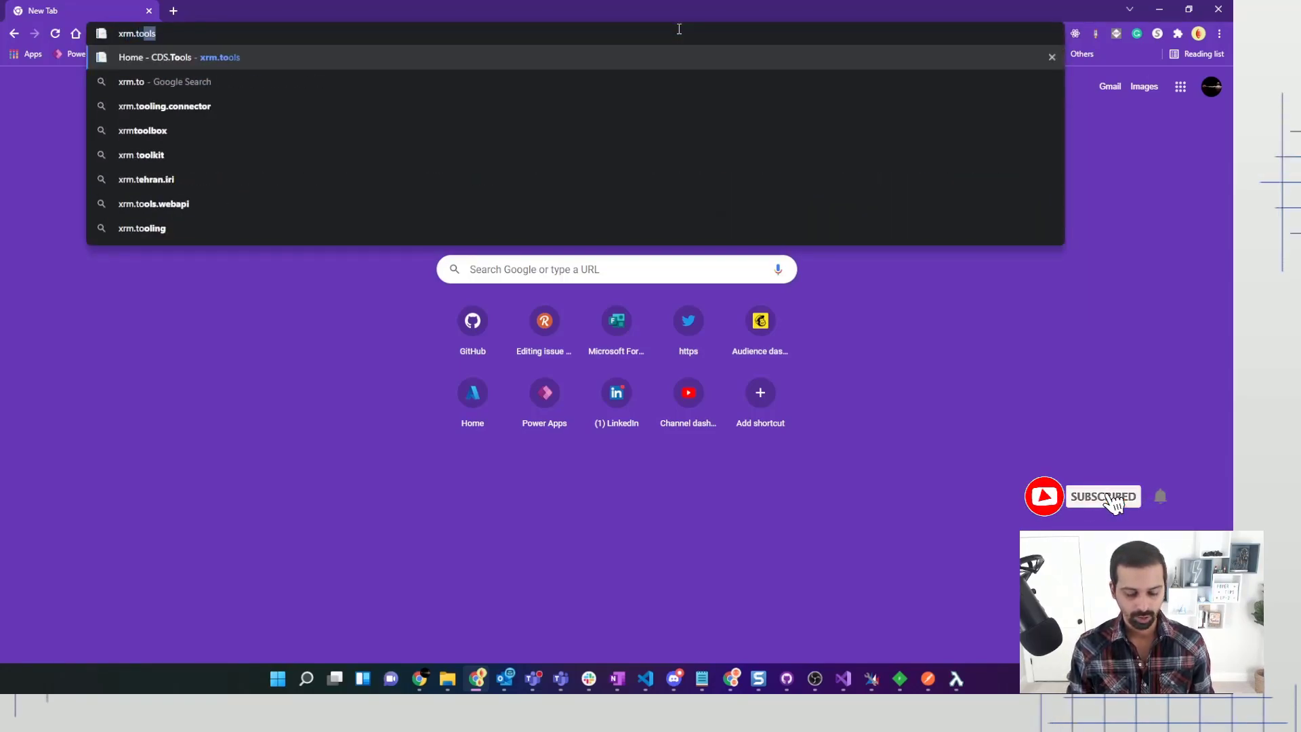
type("ols")
key("Return")
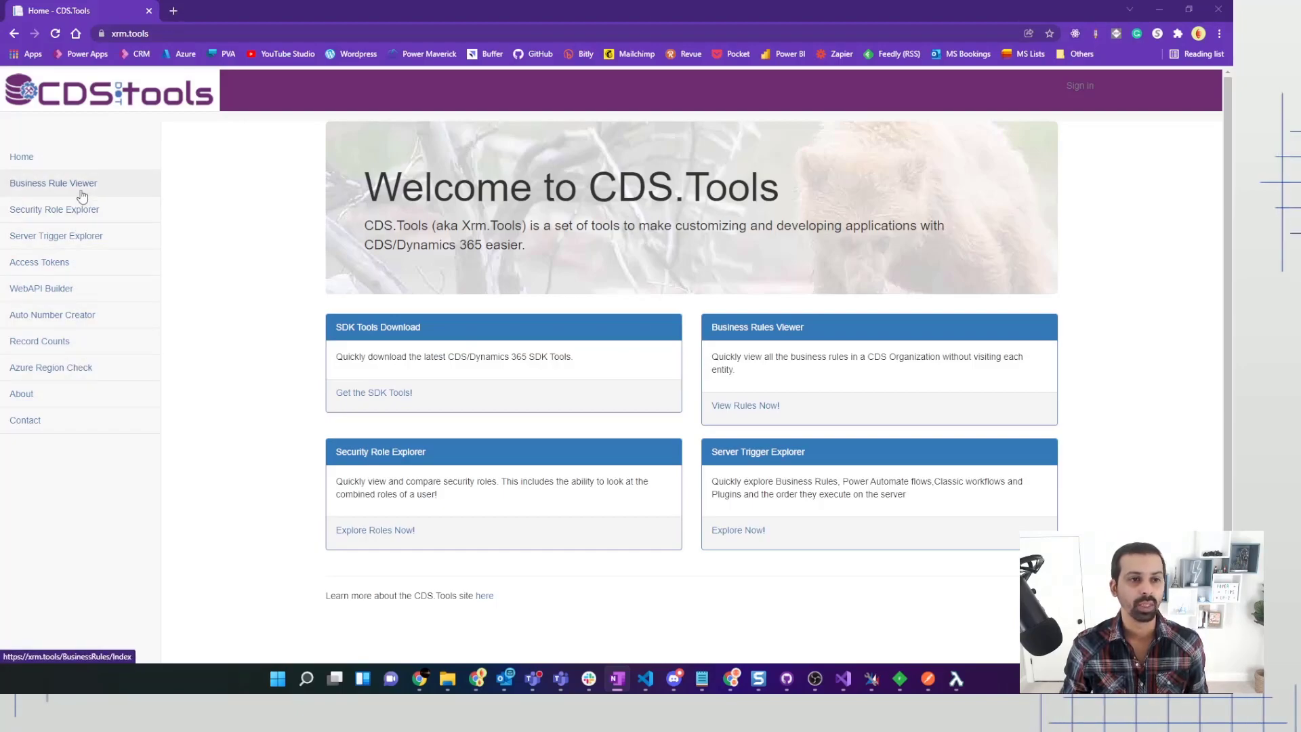
left_click(88, 154)
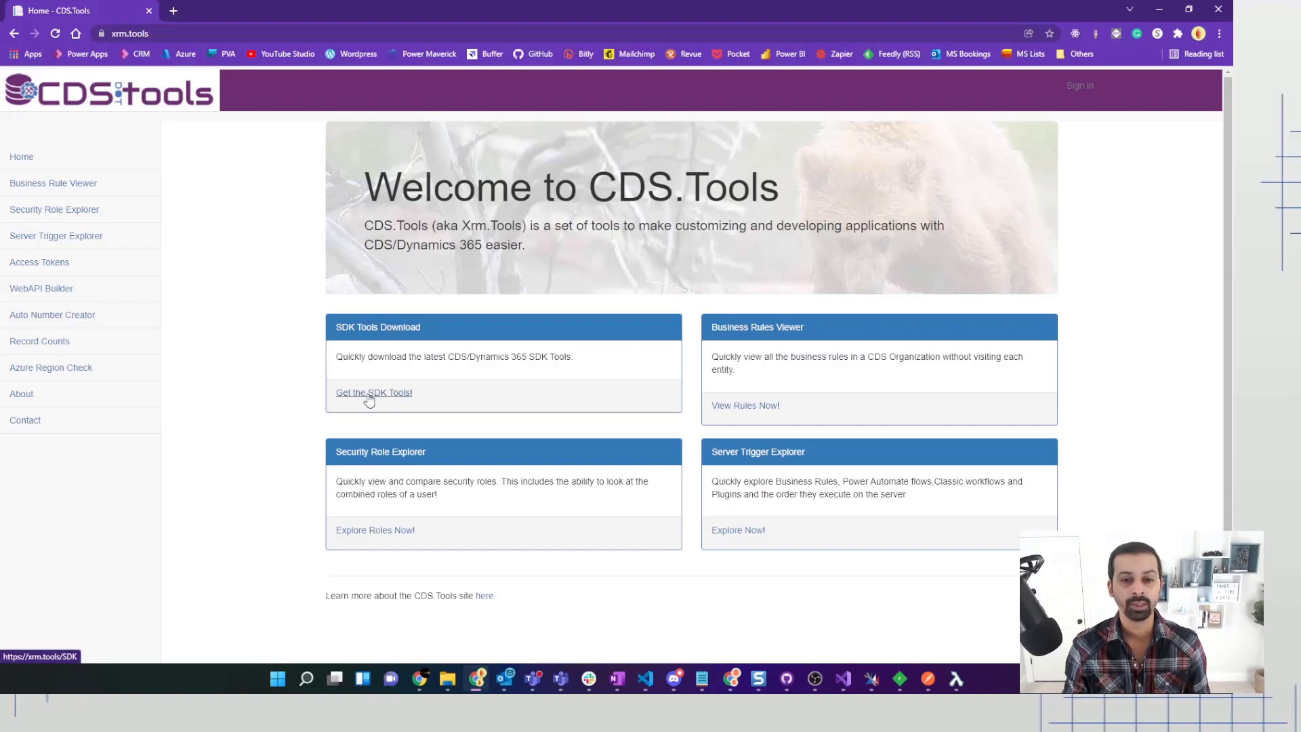
left_click(393, 395)
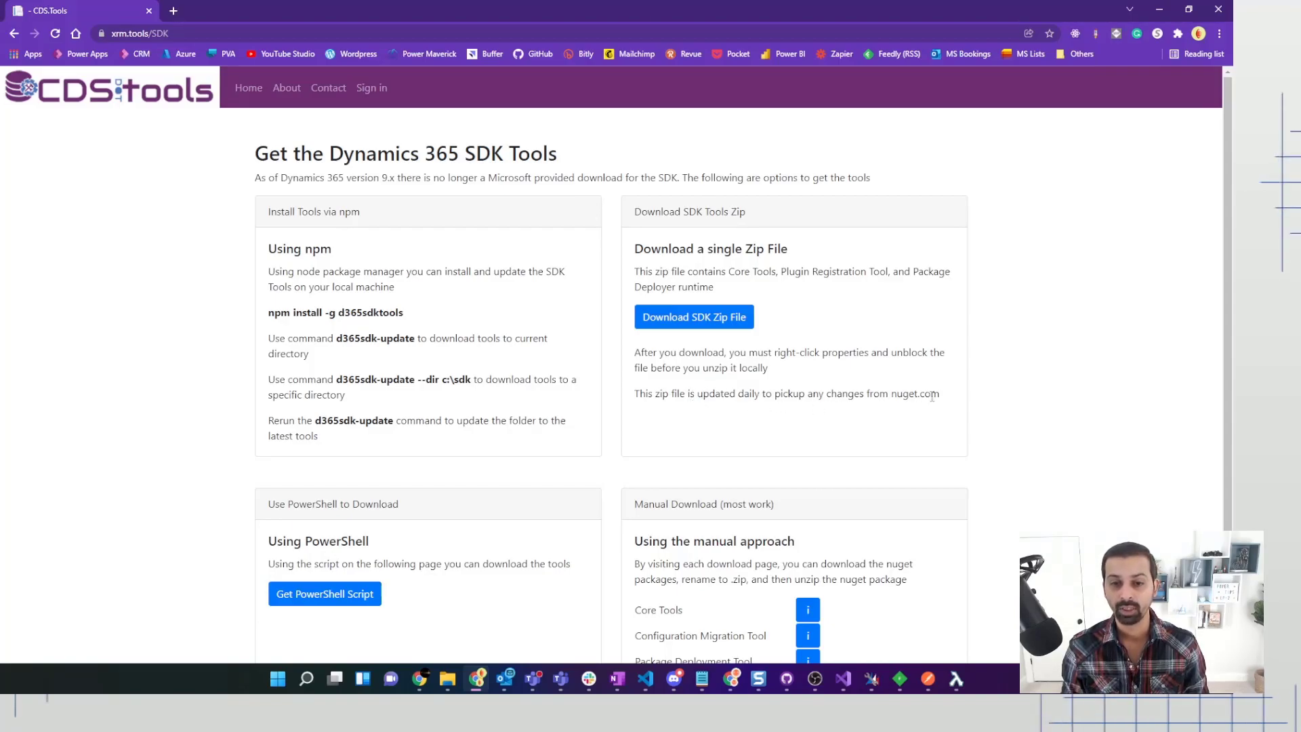
left_click(696, 319)
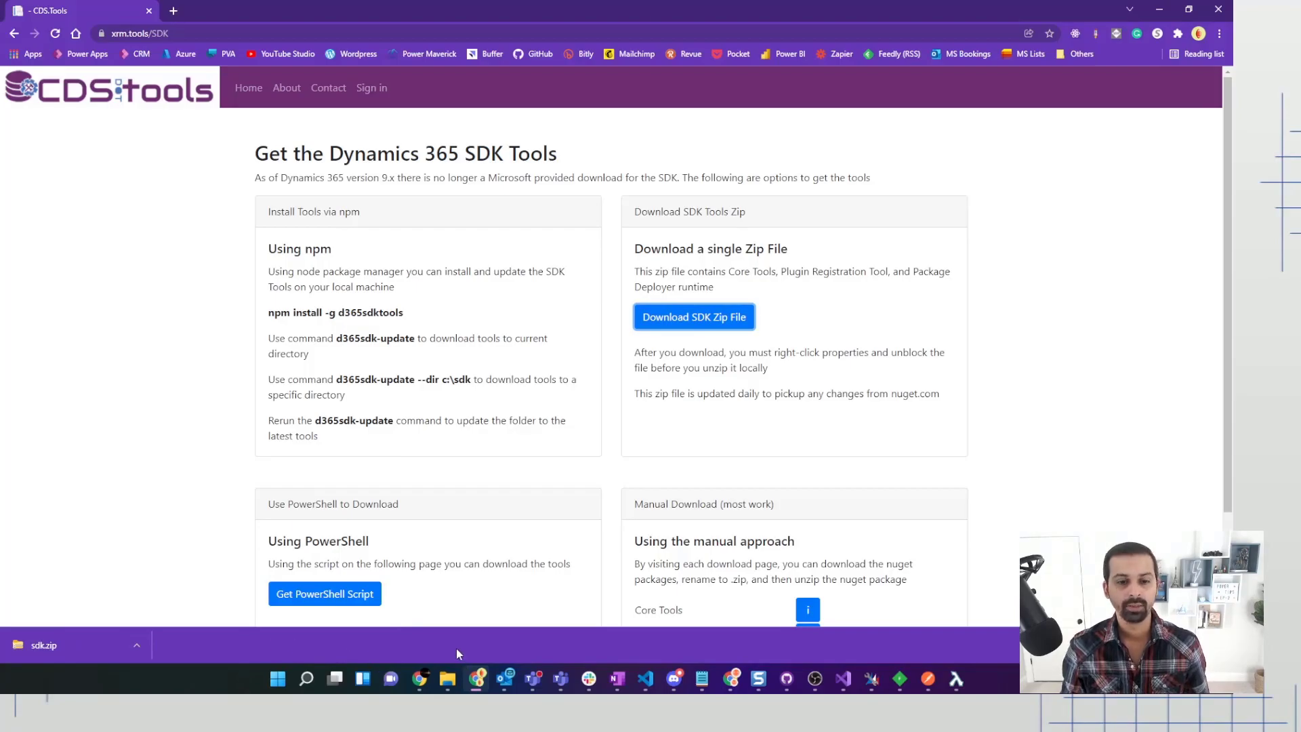
Switch to File Explorer and unblock the downloaded sdk.zip in its file properties.
left_click(448, 679)
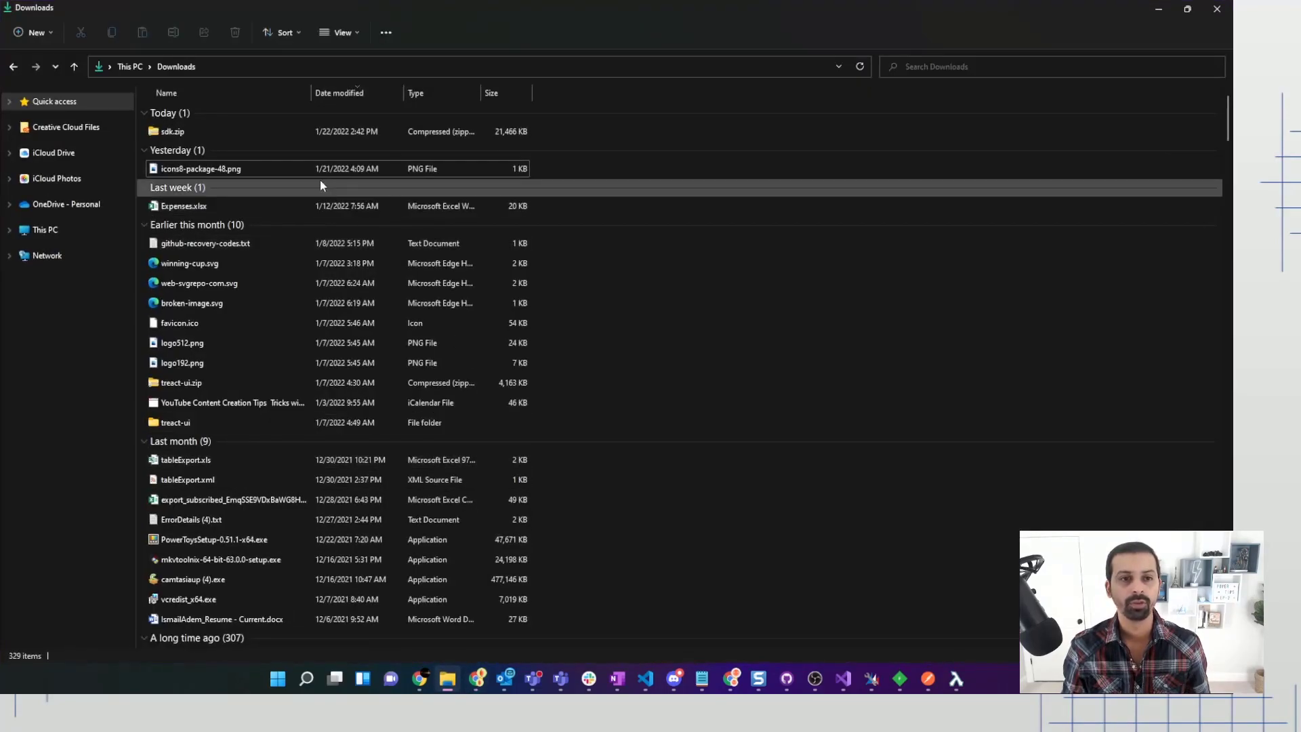
left_click(200, 131)
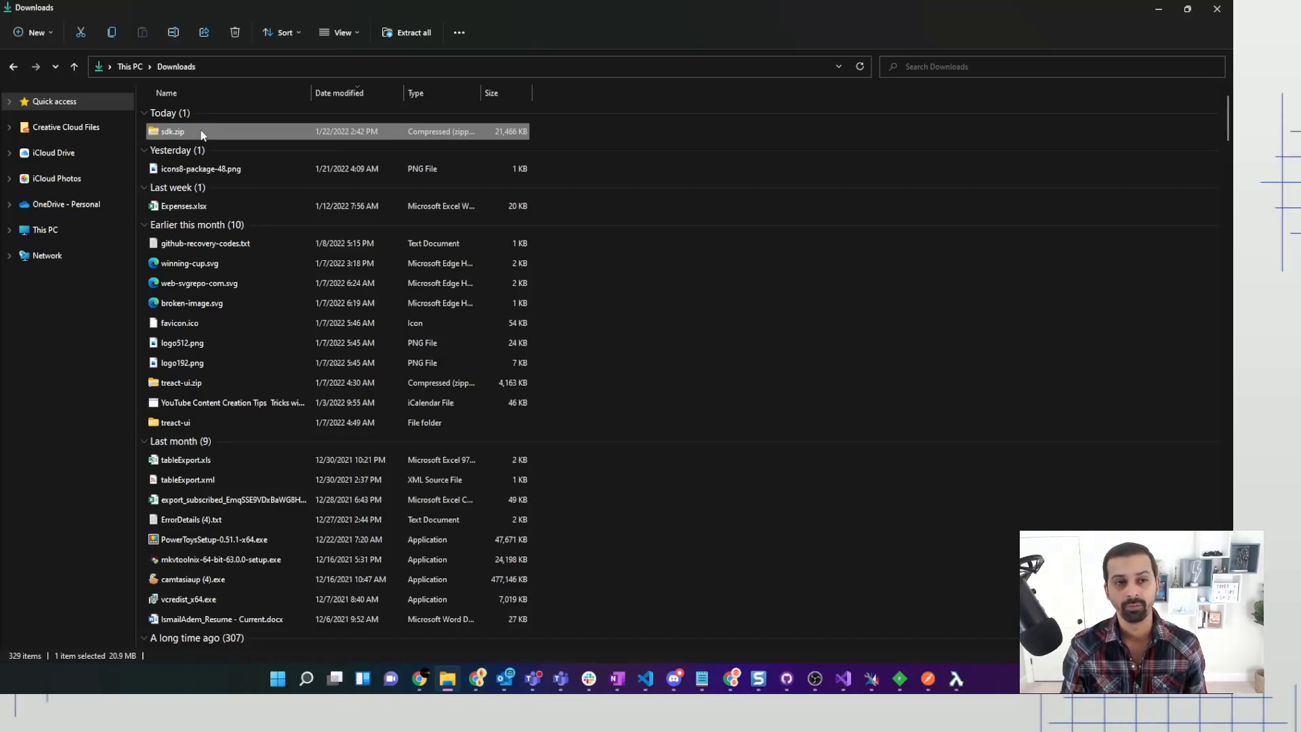
right_click(201, 135)
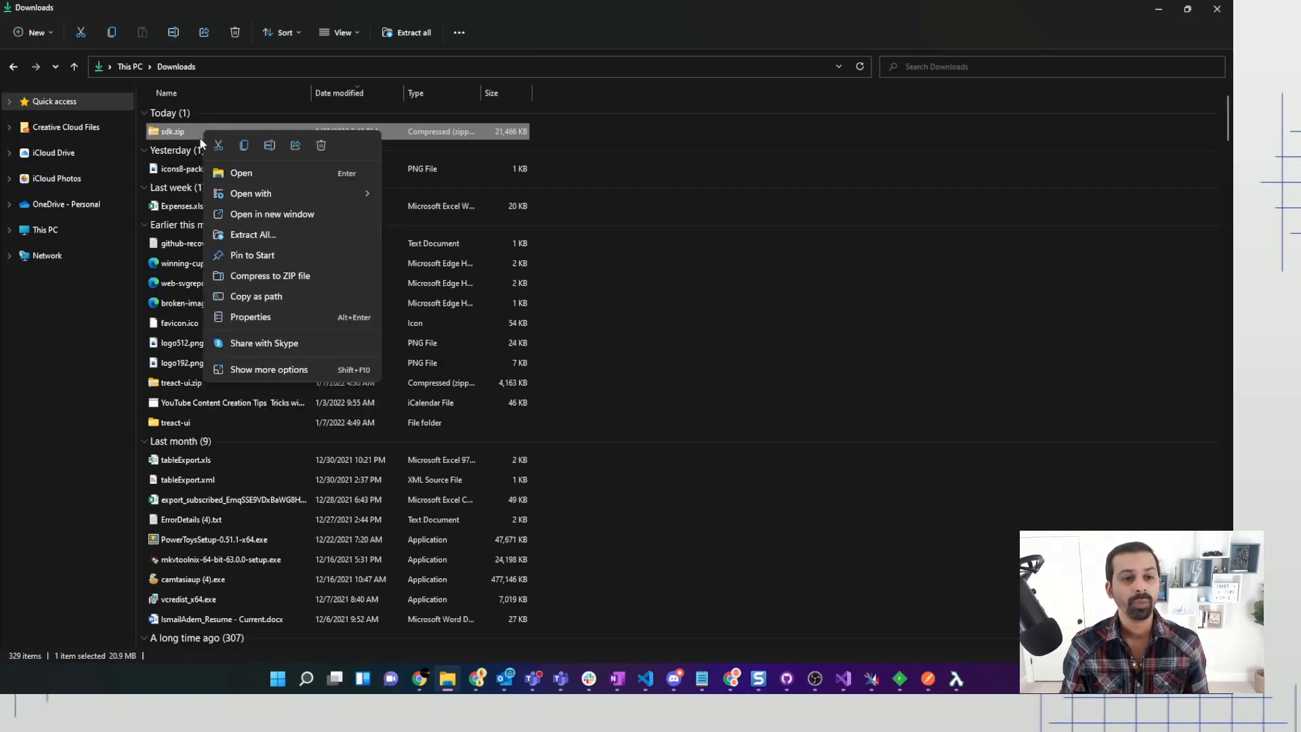
left_click(258, 317)
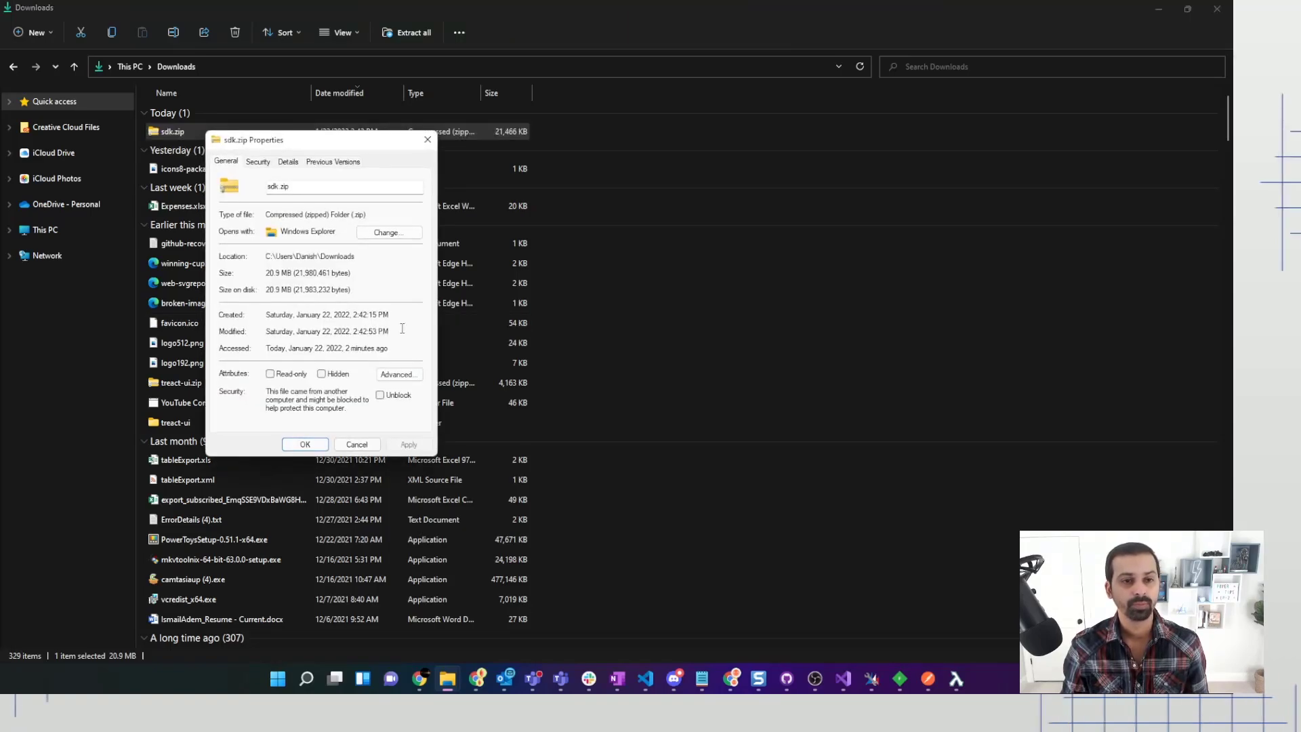
left_click(381, 399)
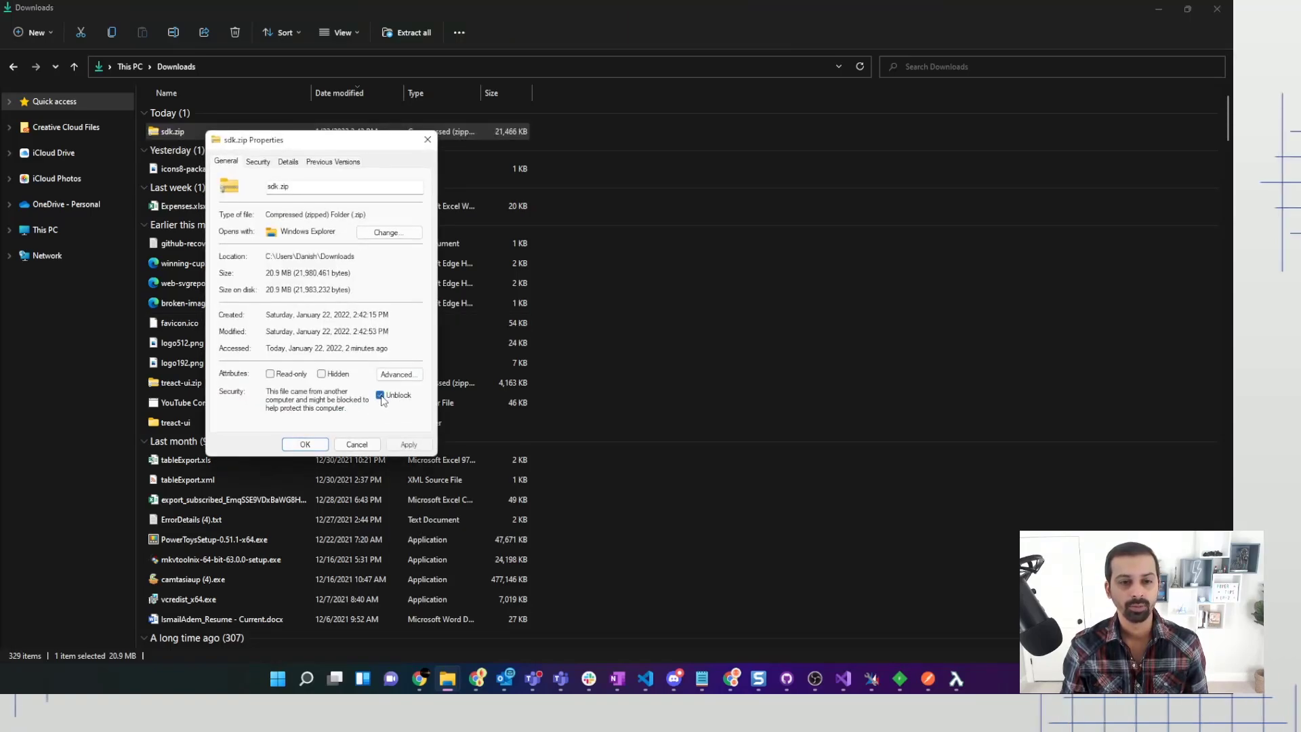
left_click(313, 447)
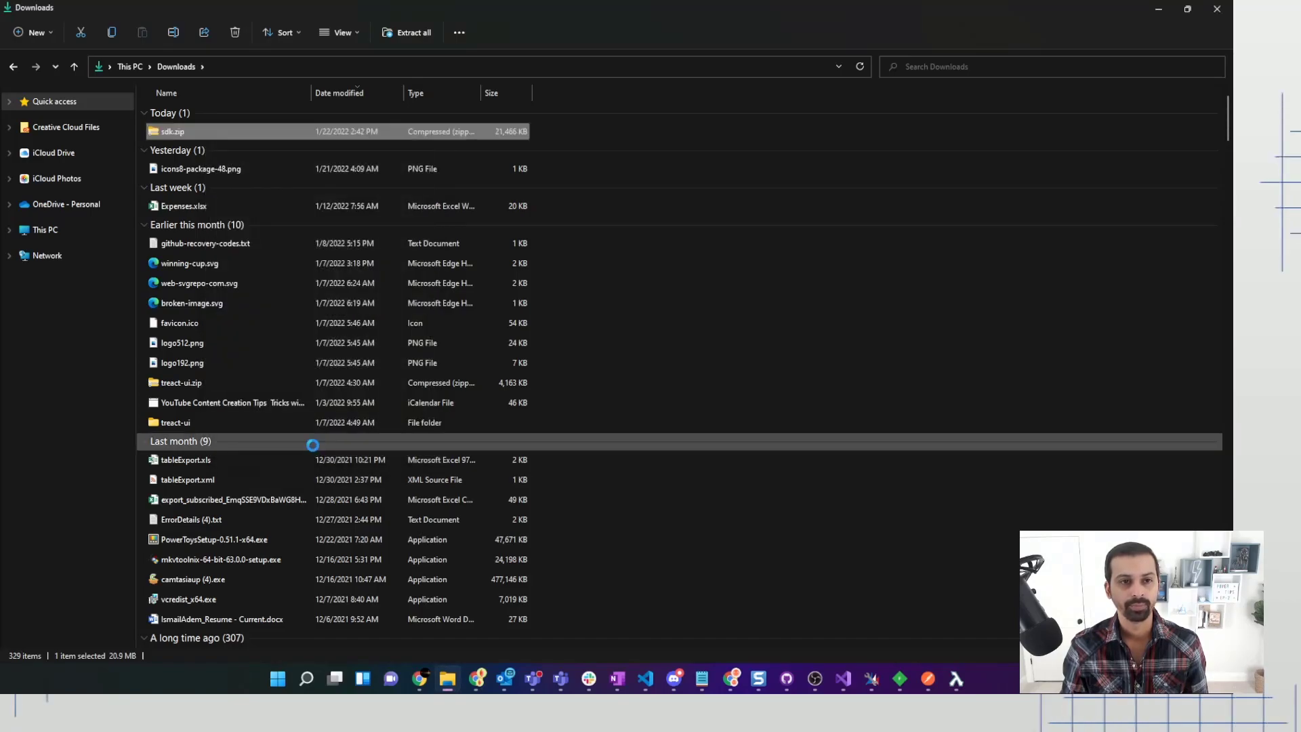
Extract all of sdk.zip into an sdk folder inside Downloads.
right_click(246, 130)
left_click(328, 238)
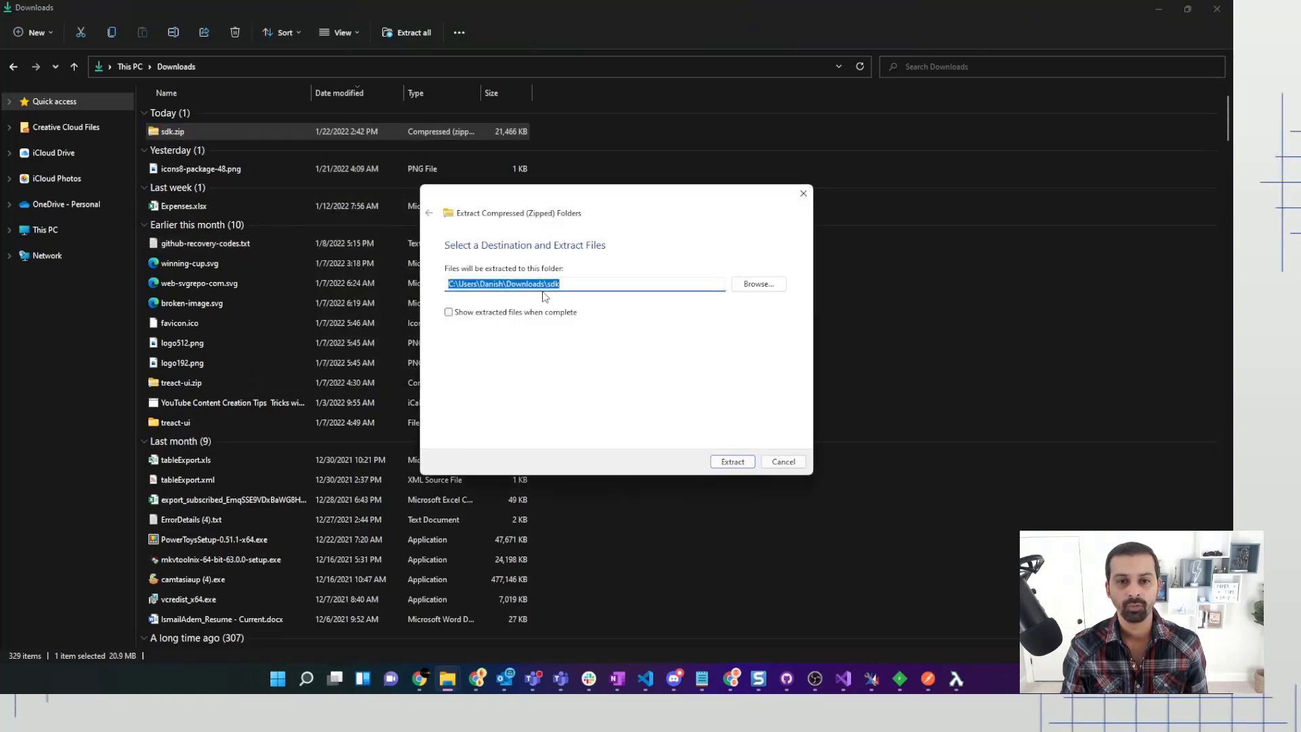
left_click(732, 462)
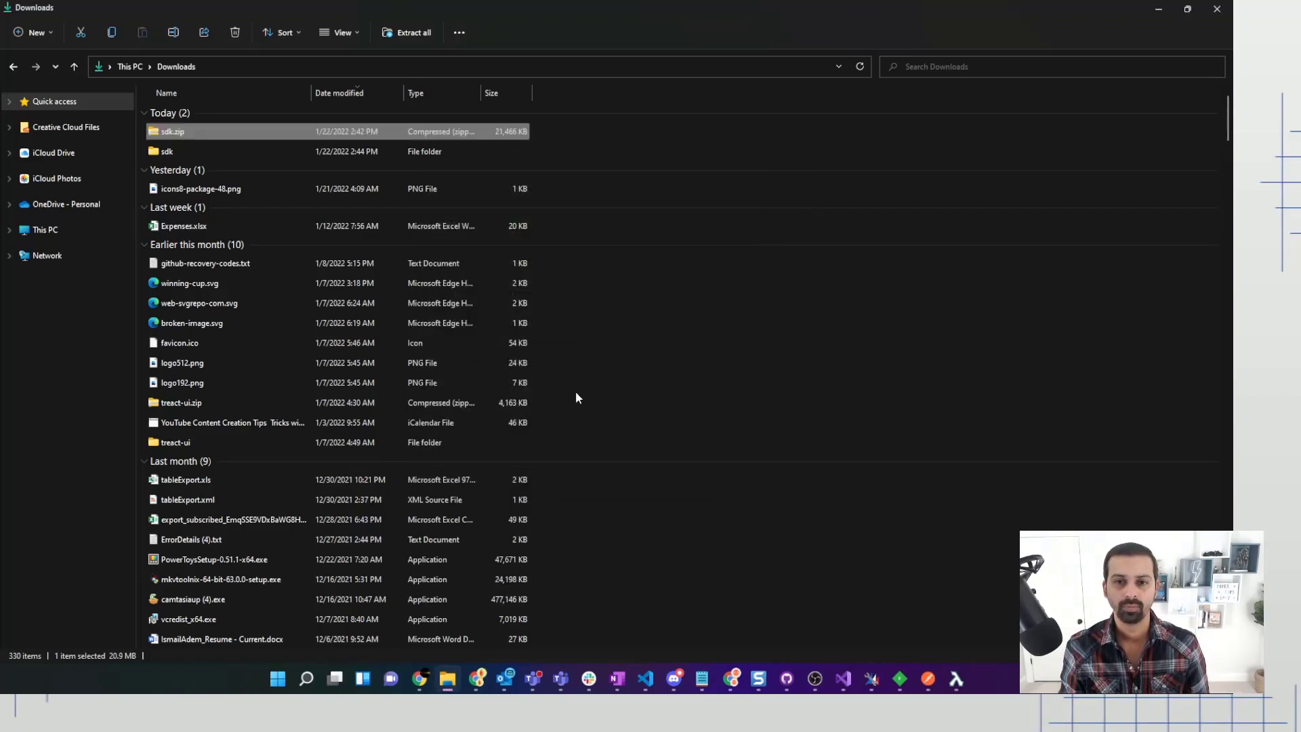
Launch DataMigrationUtility.exe from the ConfigMigration folder of the extracted sdk folder.
double_click(192, 152)
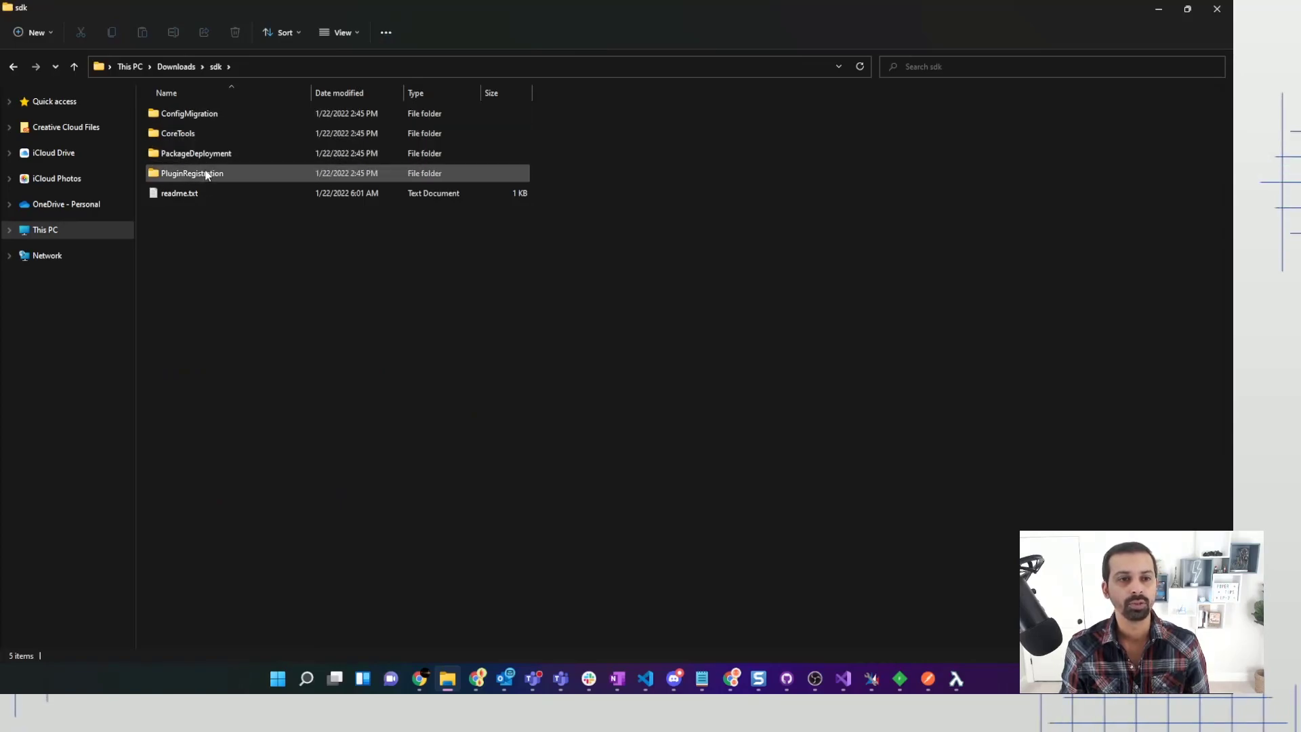
double_click(207, 114)
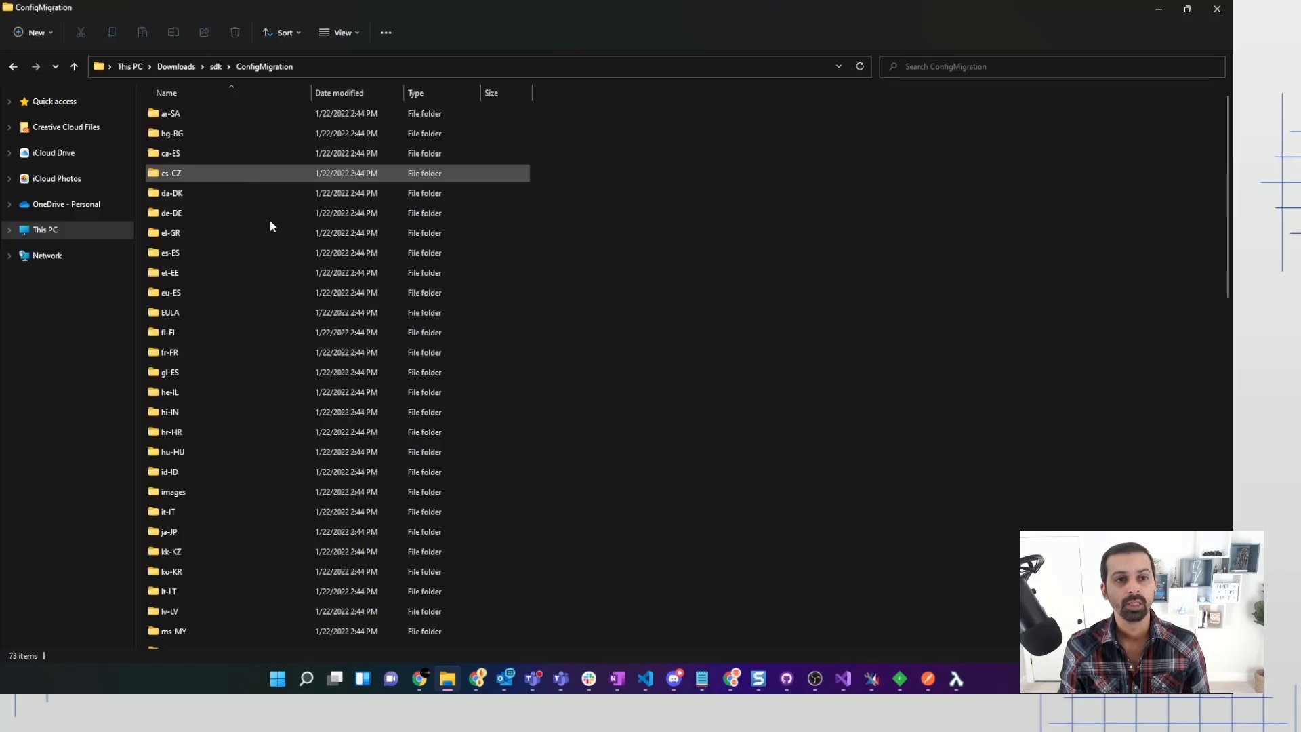
scroll(279, 264, "down", 15)
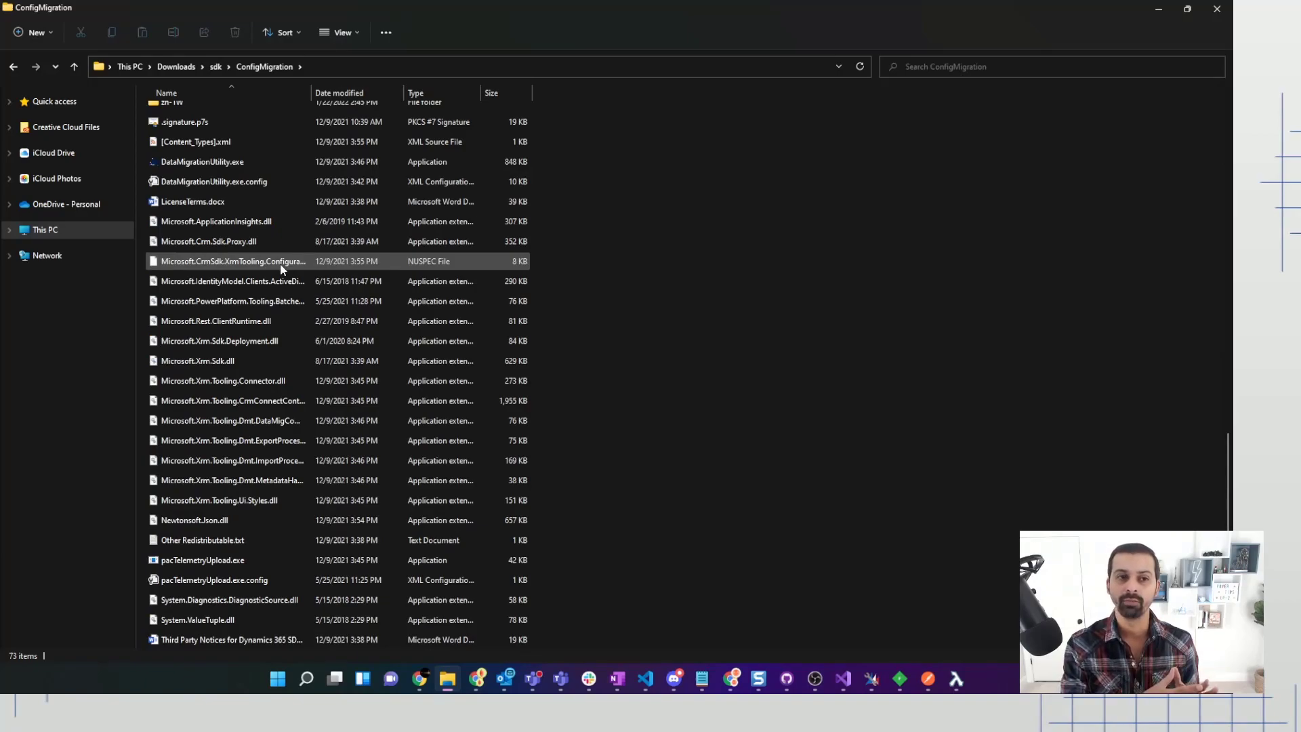
double_click(200, 162)
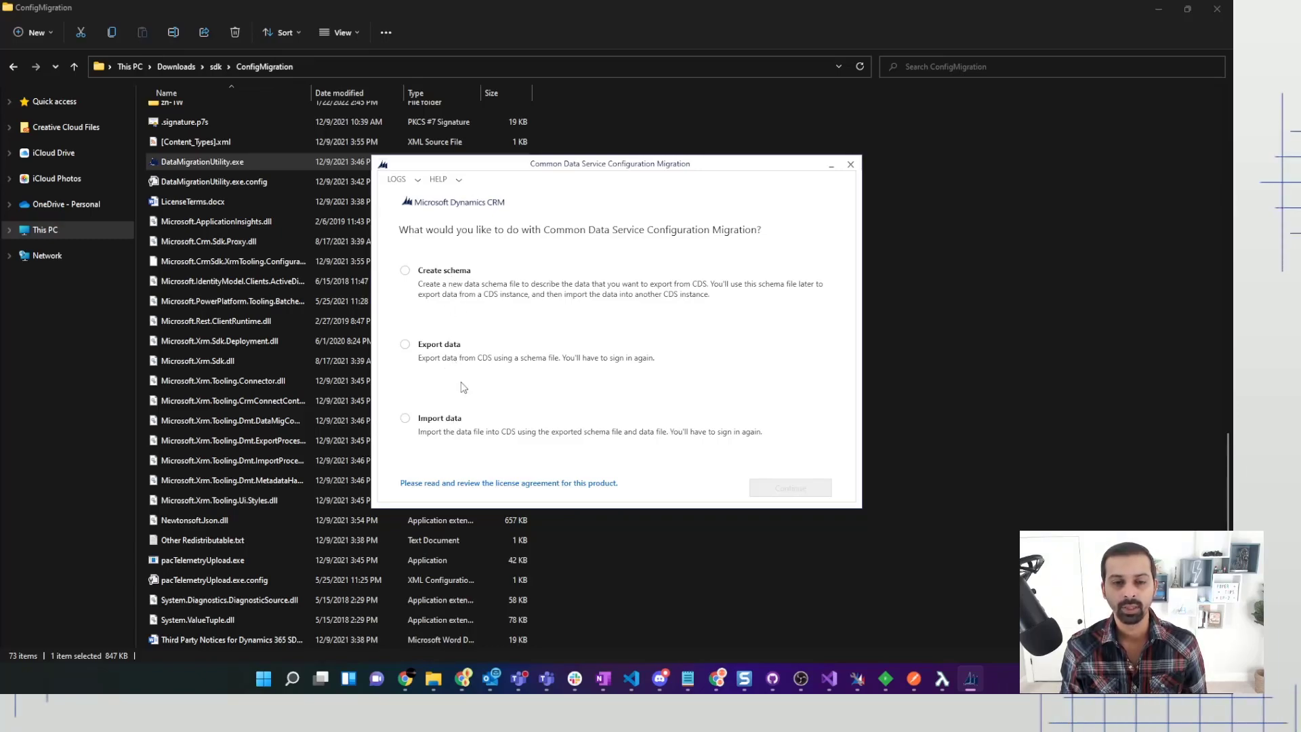
Choose to create a schema and start the login with Office 365 as the deployment type.
left_click(450, 279)
left_click(803, 485)
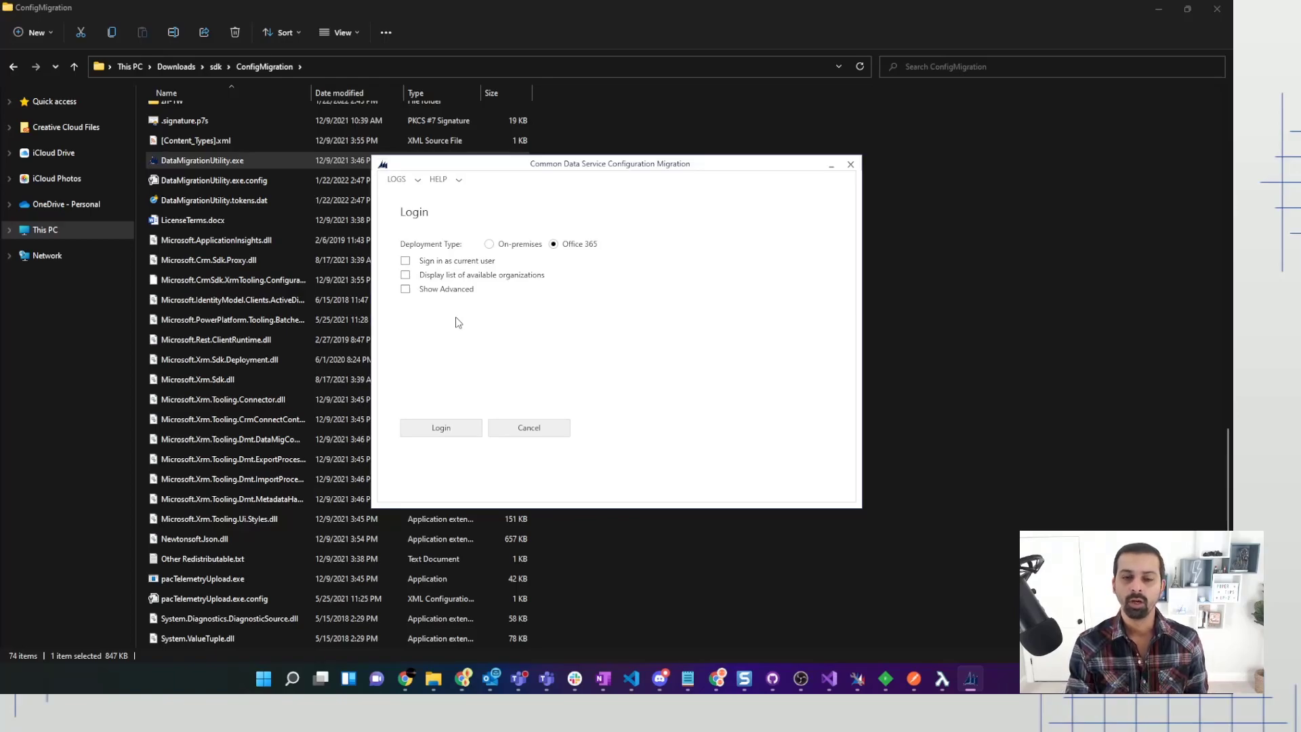
left_click(506, 245)
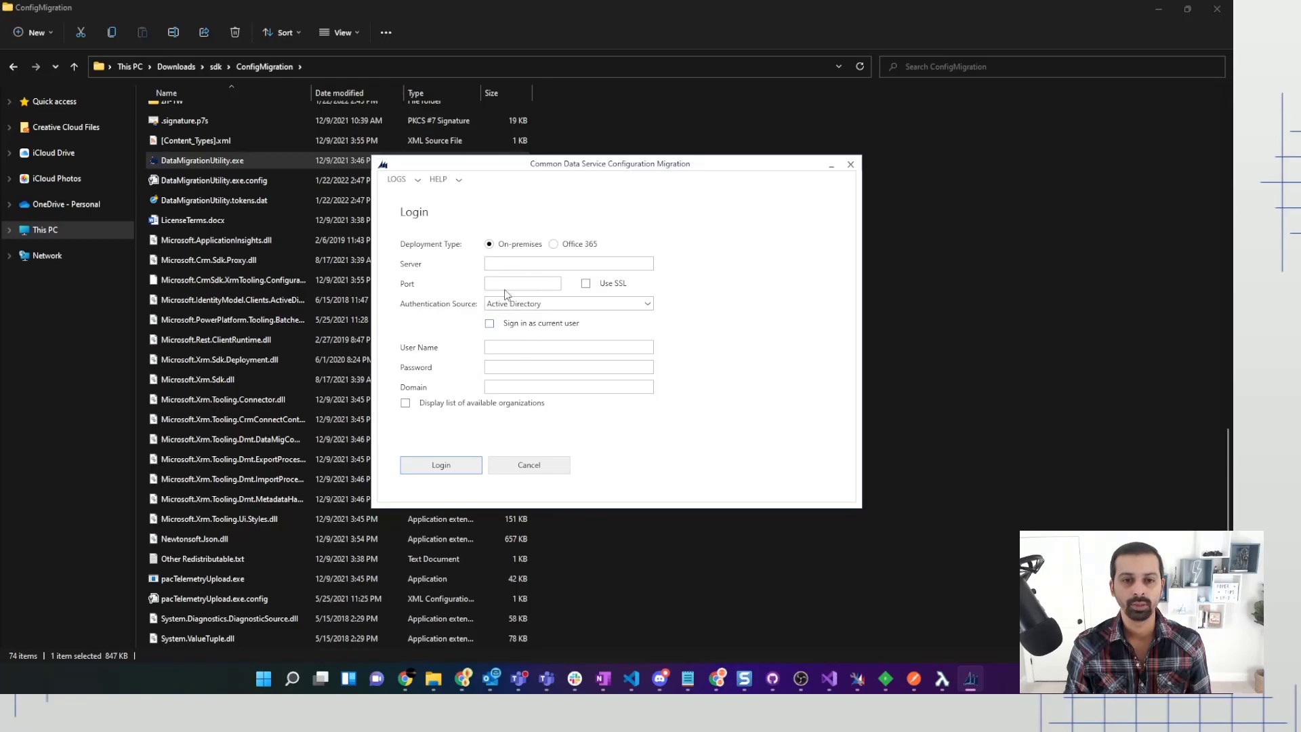
left_click(574, 245)
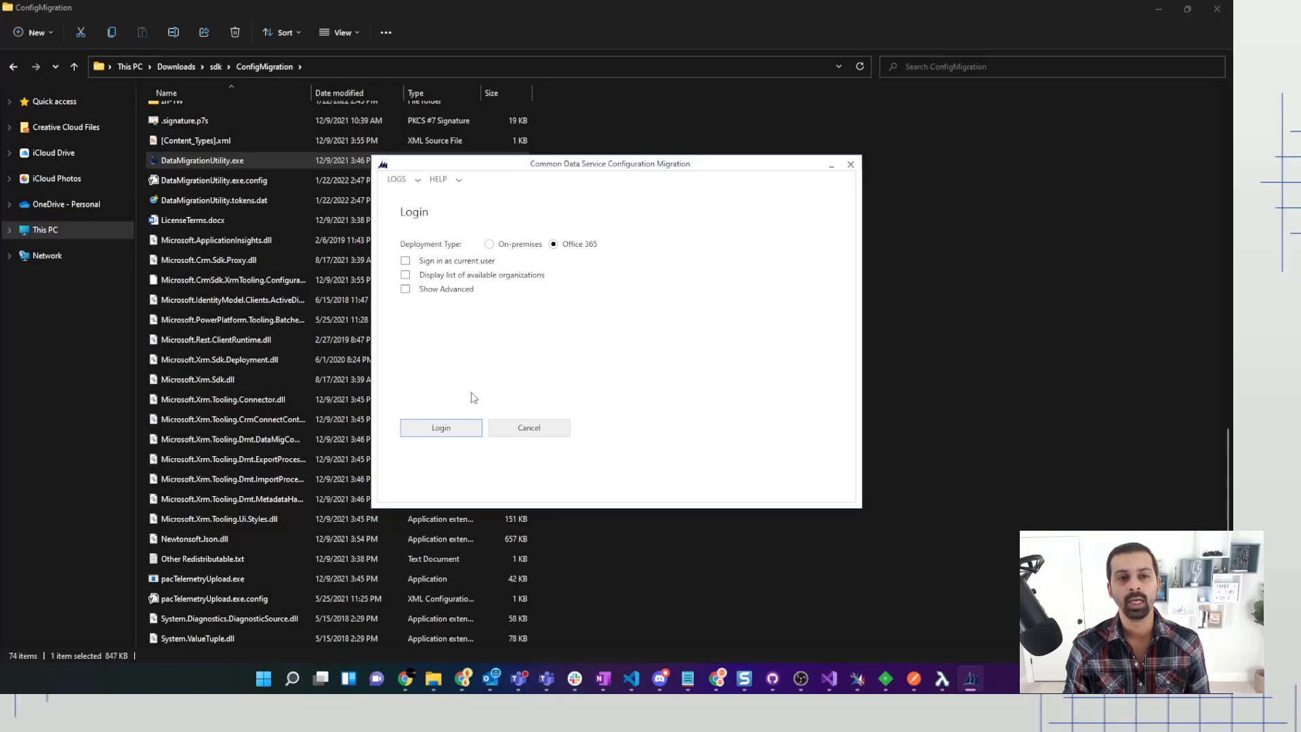
left_click(459, 431)
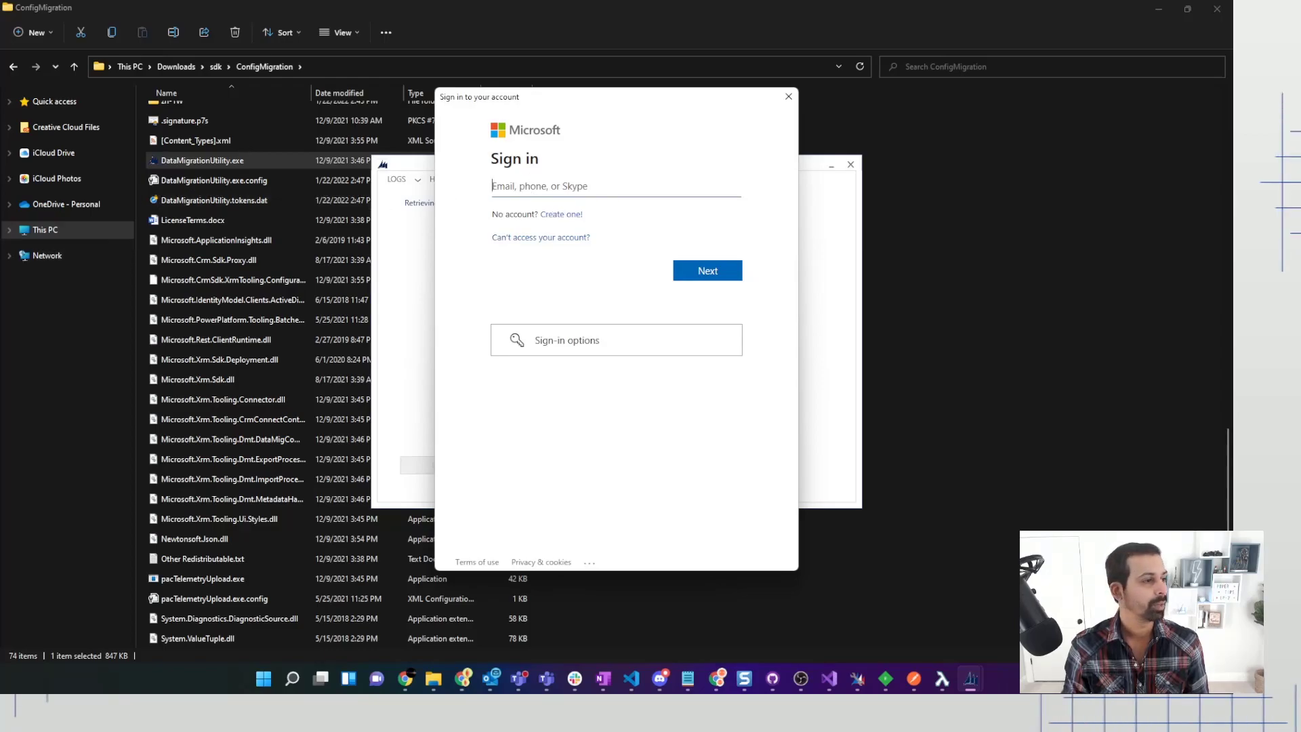
Enter the account's e-mail in the Microsoft sign-in window and proceed to the password page.
key("alt+Tab")
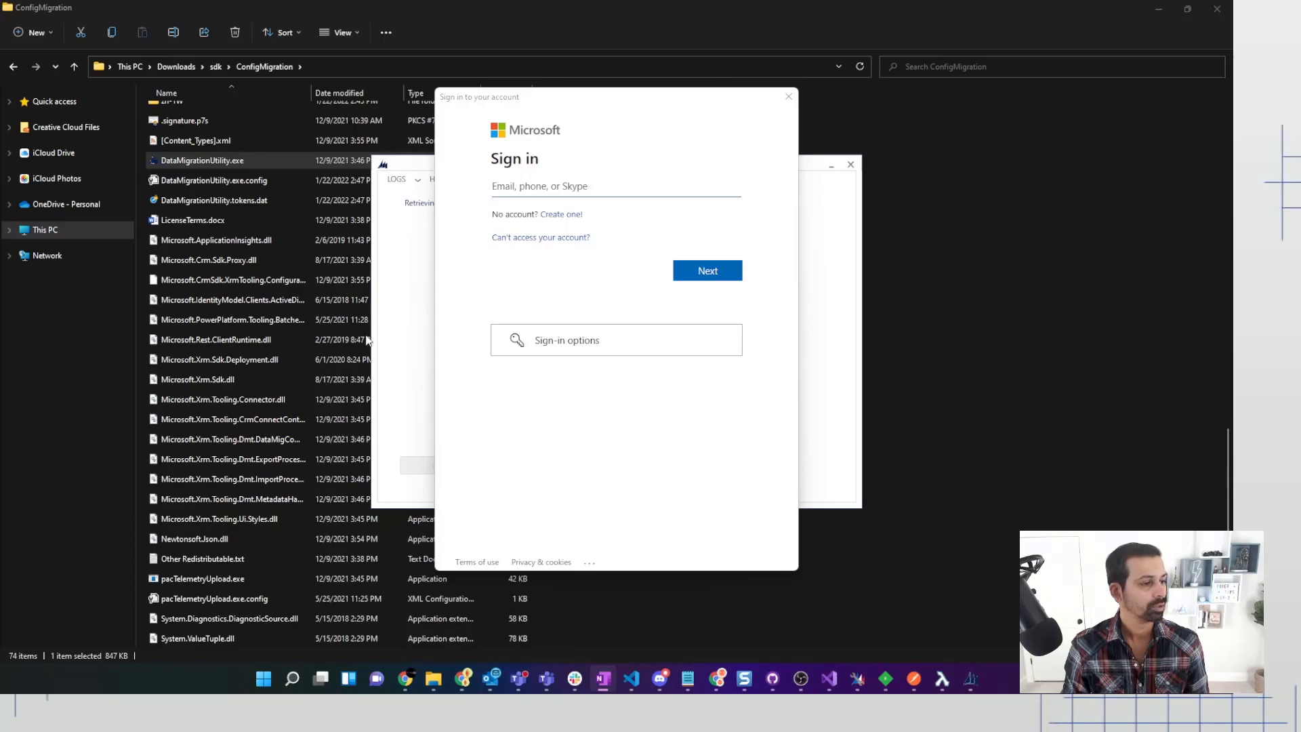
key("alt+Tab")
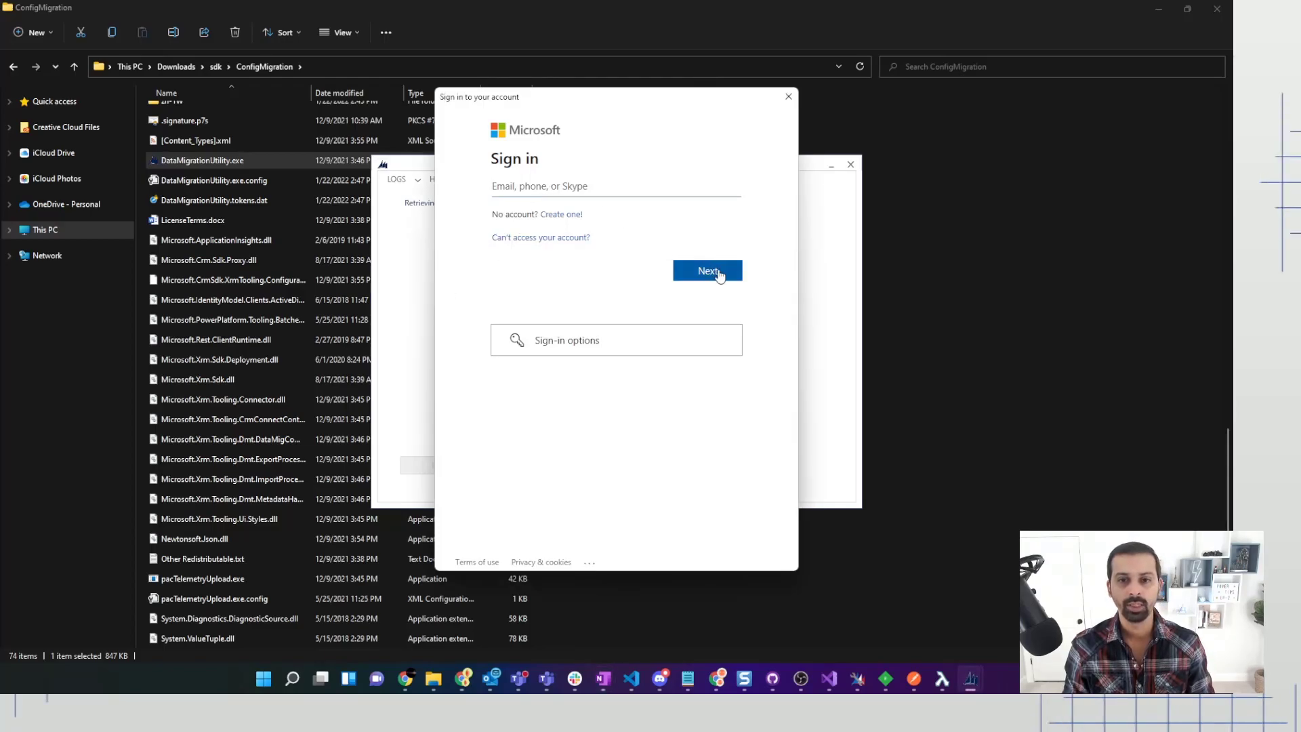
key("alt+Tab")
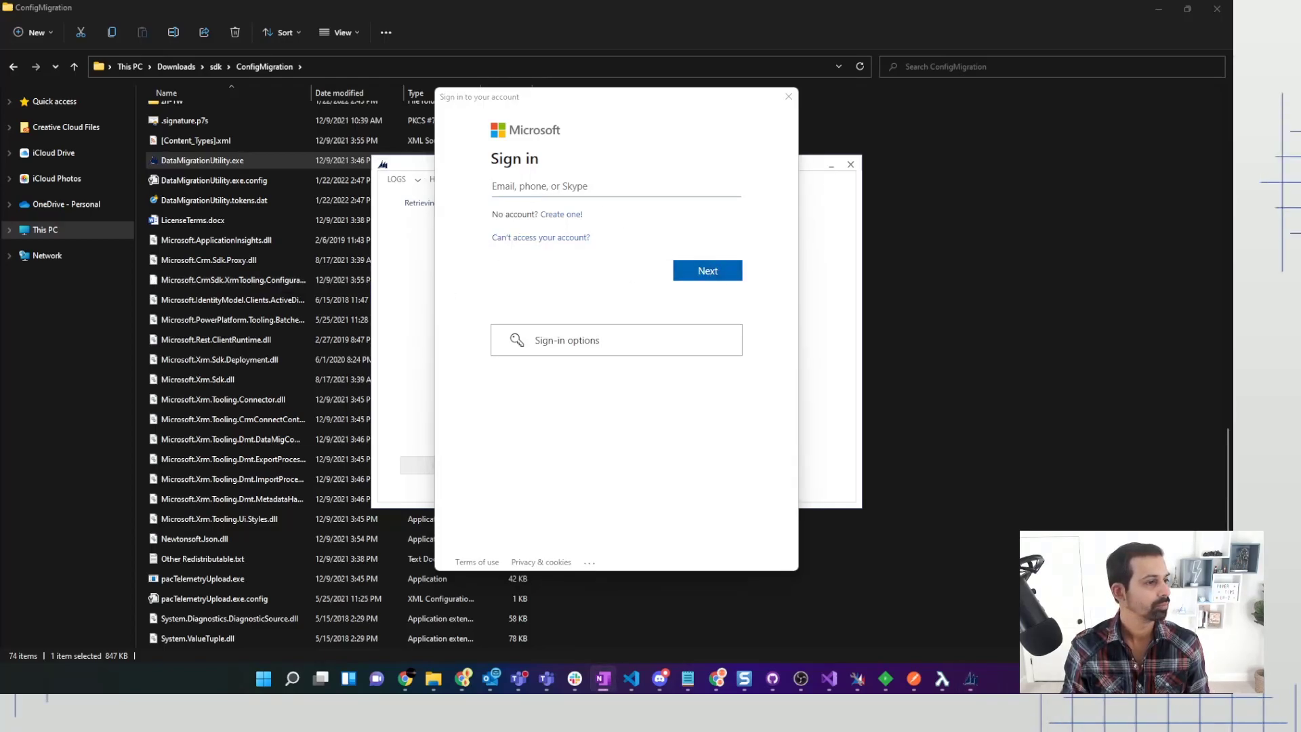
key("alt+Tab")
key("ctrl+v")
left_click(709, 271)
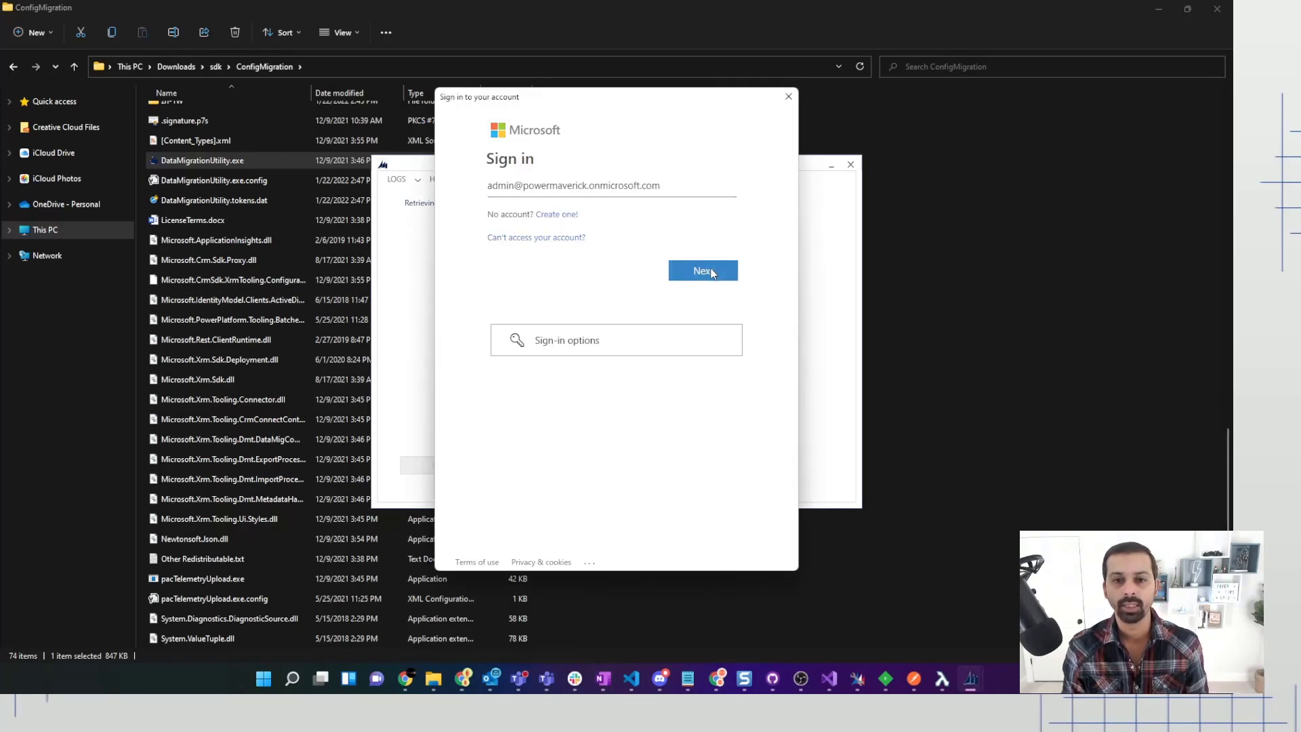
Paste the account password and sign in.
key("alt+Tab")
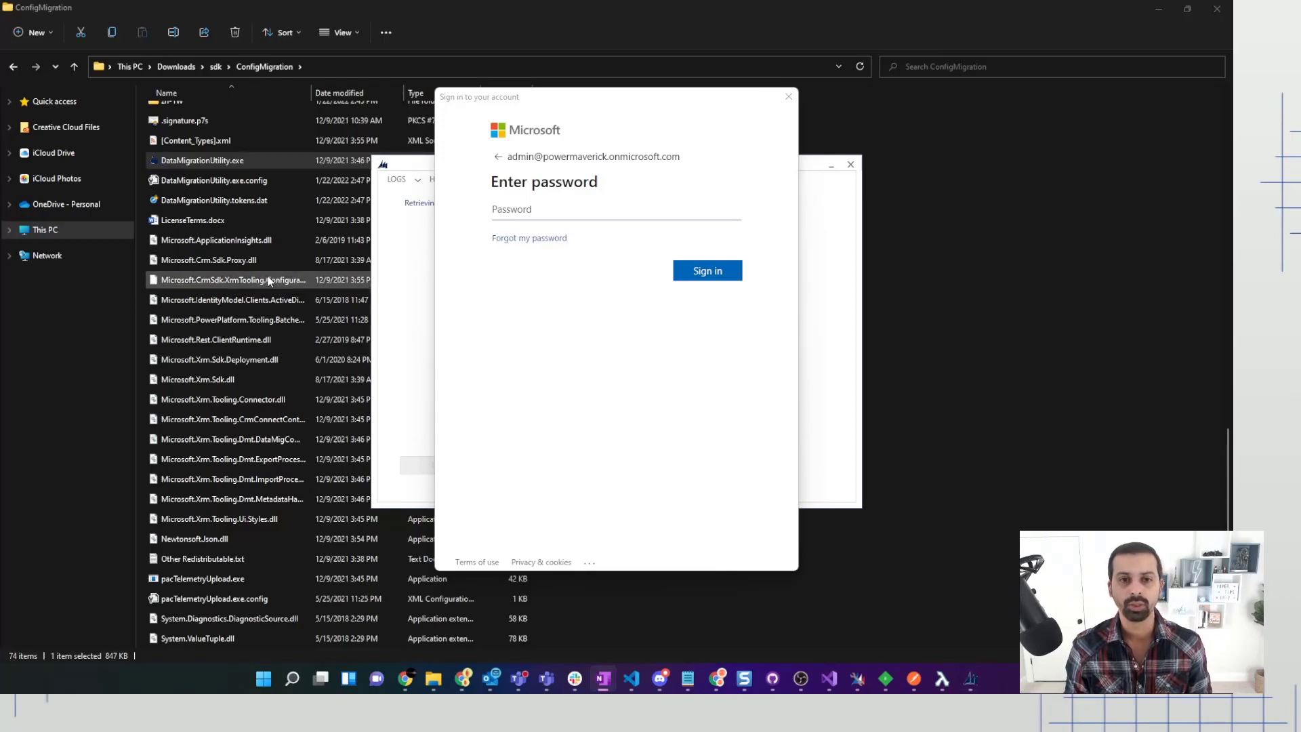
left_click(595, 209)
key("ctrl+v")
left_click(690, 275)
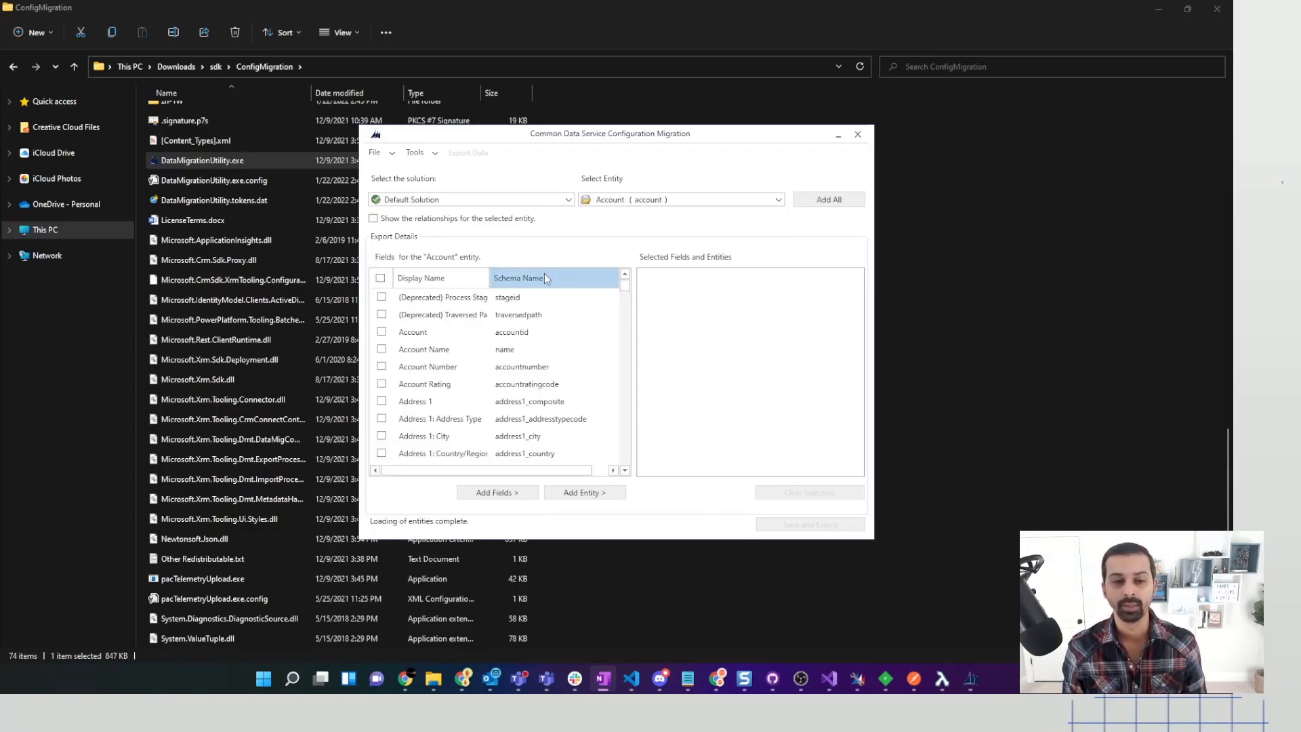
Set the solution to Power Tips and the entity to Super Hero (pmav_superhero).
left_click(447, 339)
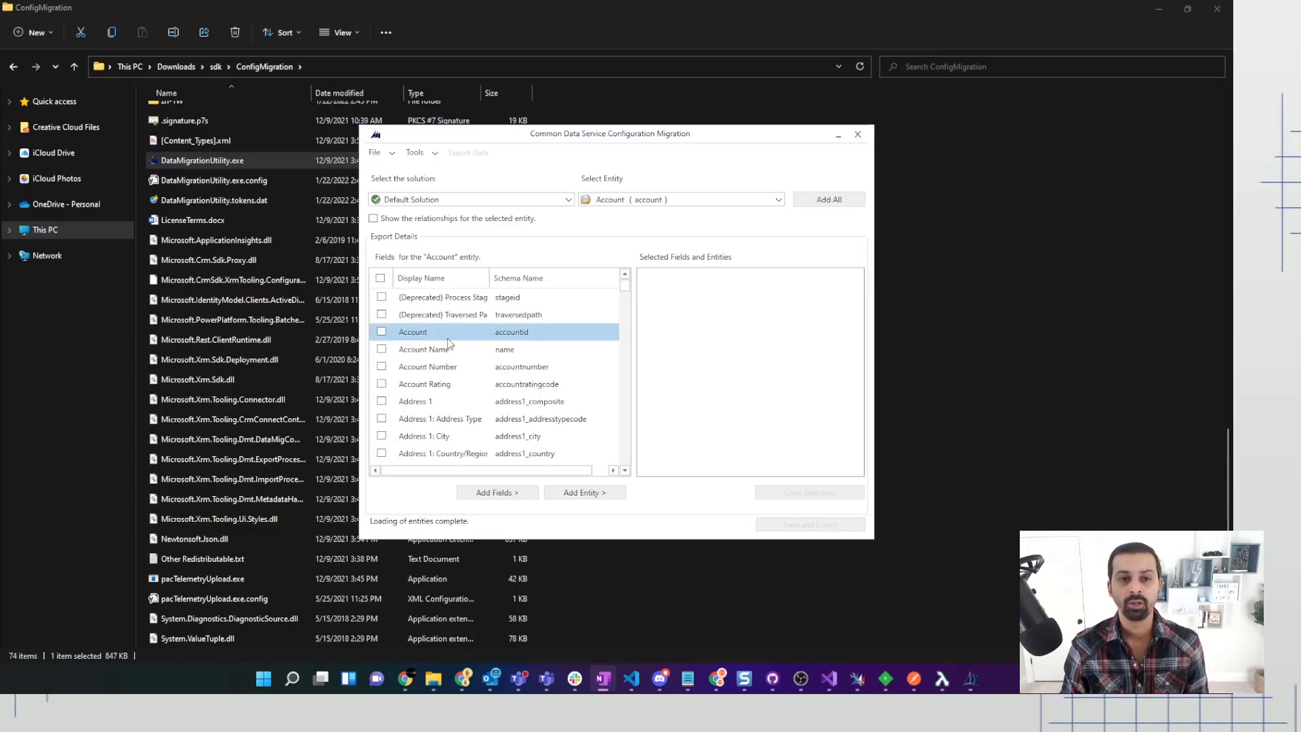
left_click(567, 200)
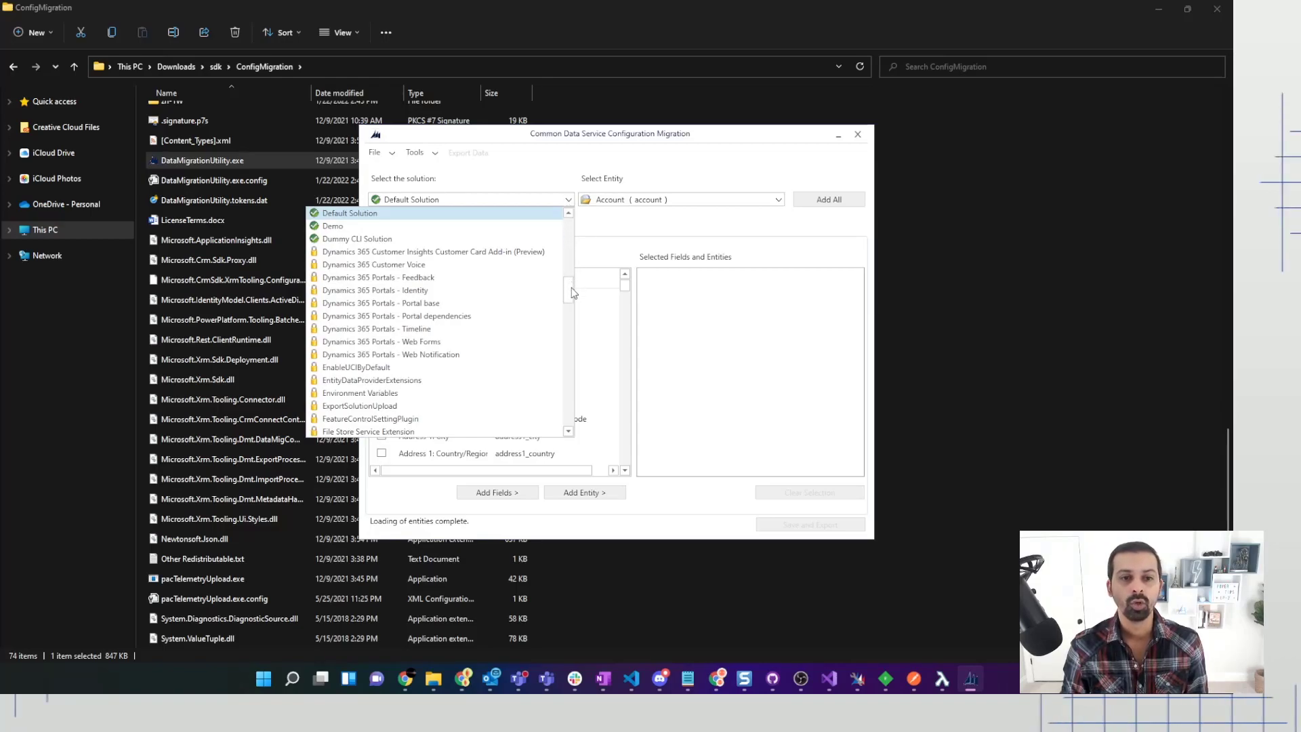
left_click_drag(571, 293, 569, 373)
left_click(337, 343)
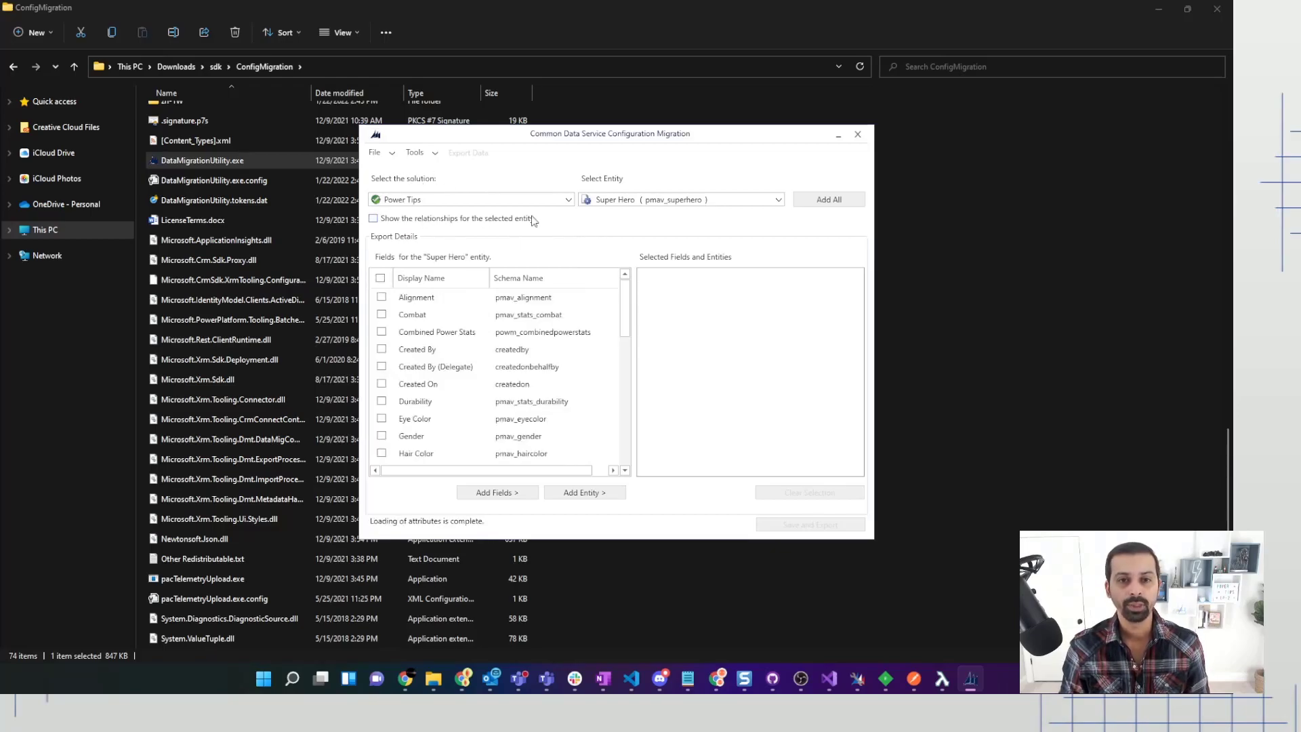
left_click(674, 202)
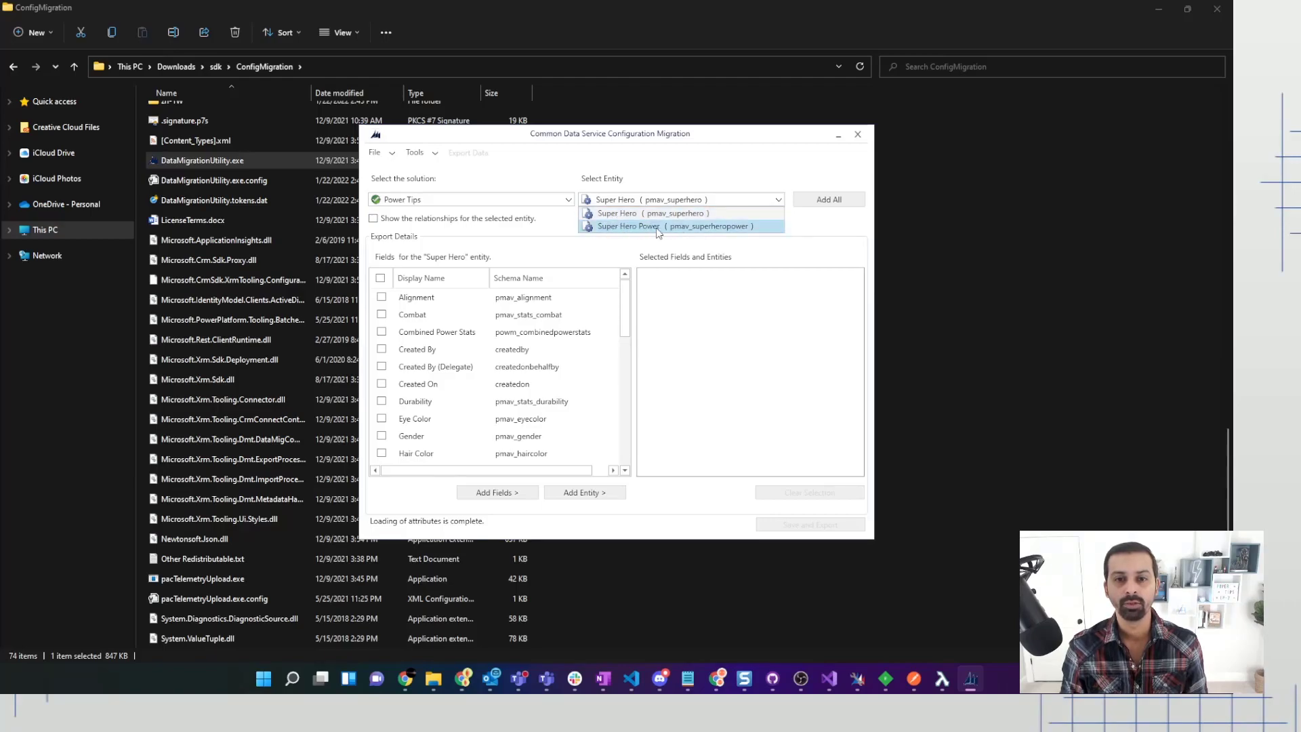
left_click(627, 214)
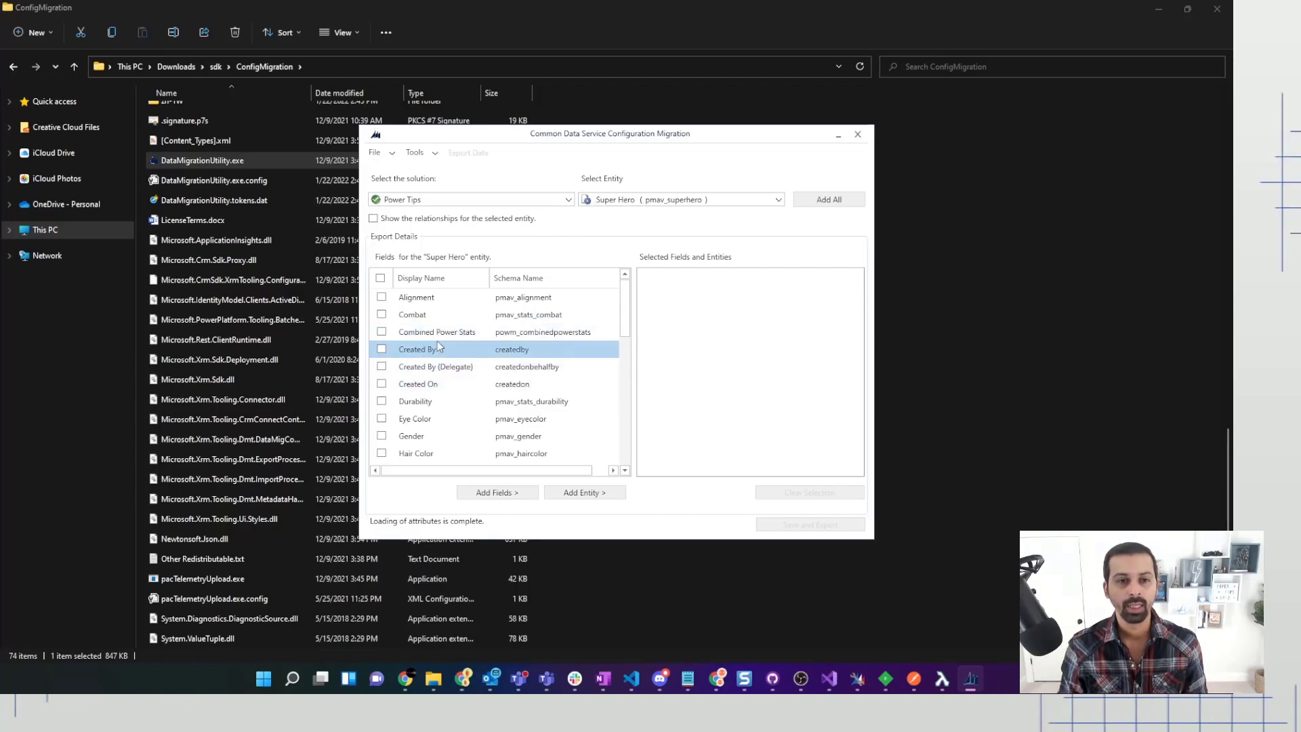
Select all Super Hero fields except Created By, Created By (Delegate) and Created On.
scroll(435, 344, "down", 9)
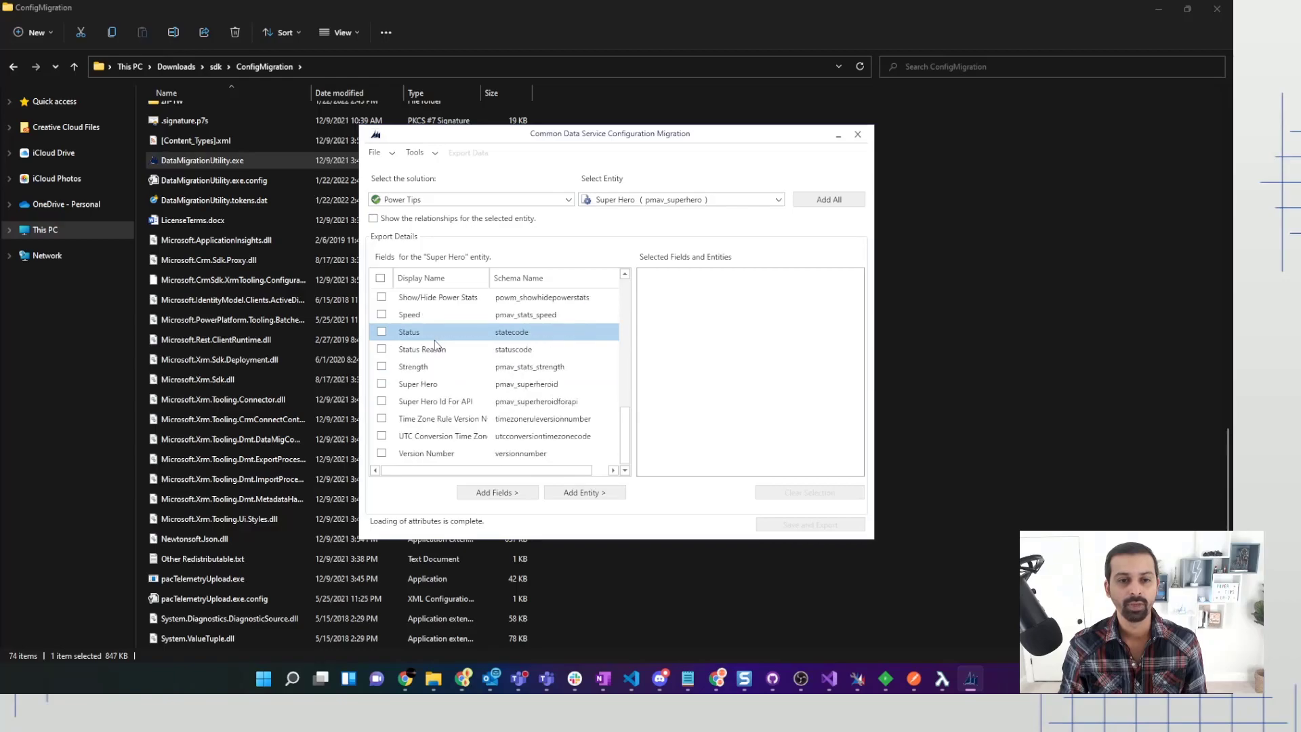
scroll(435, 344, "up", 9)
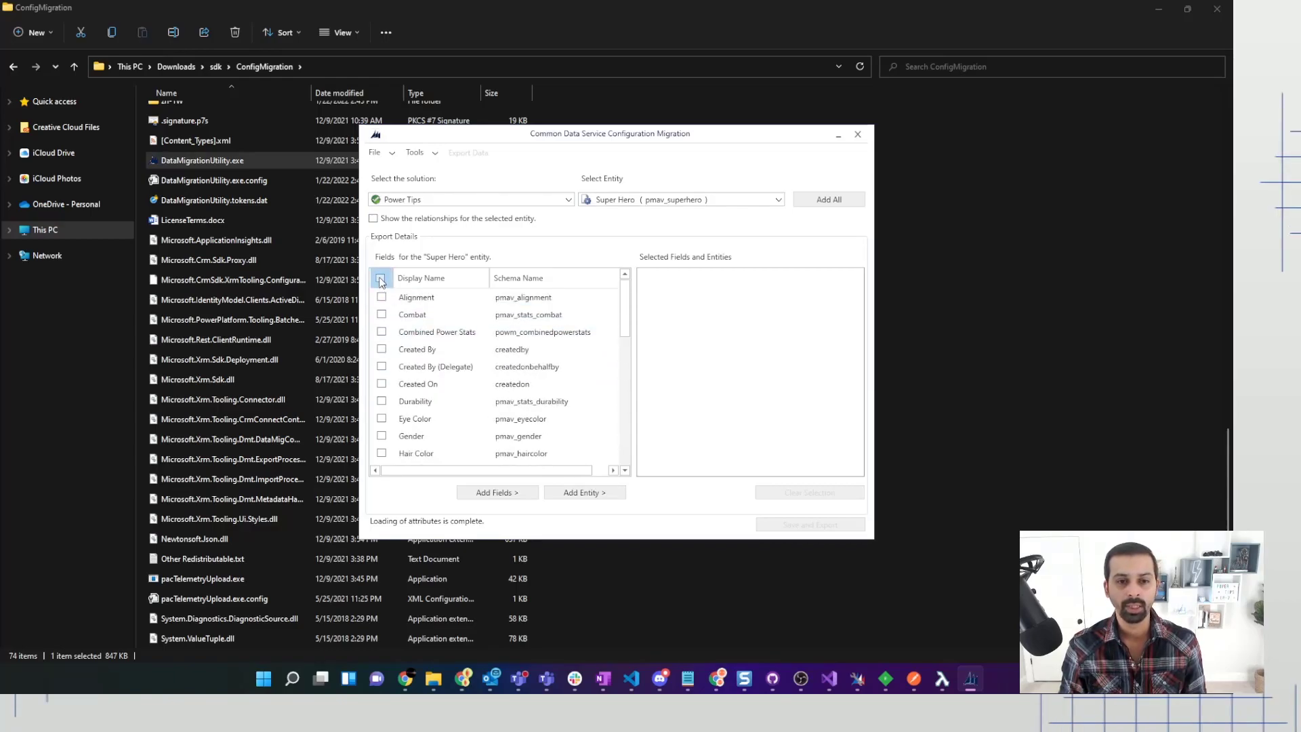
left_click(380, 279)
left_click(382, 349)
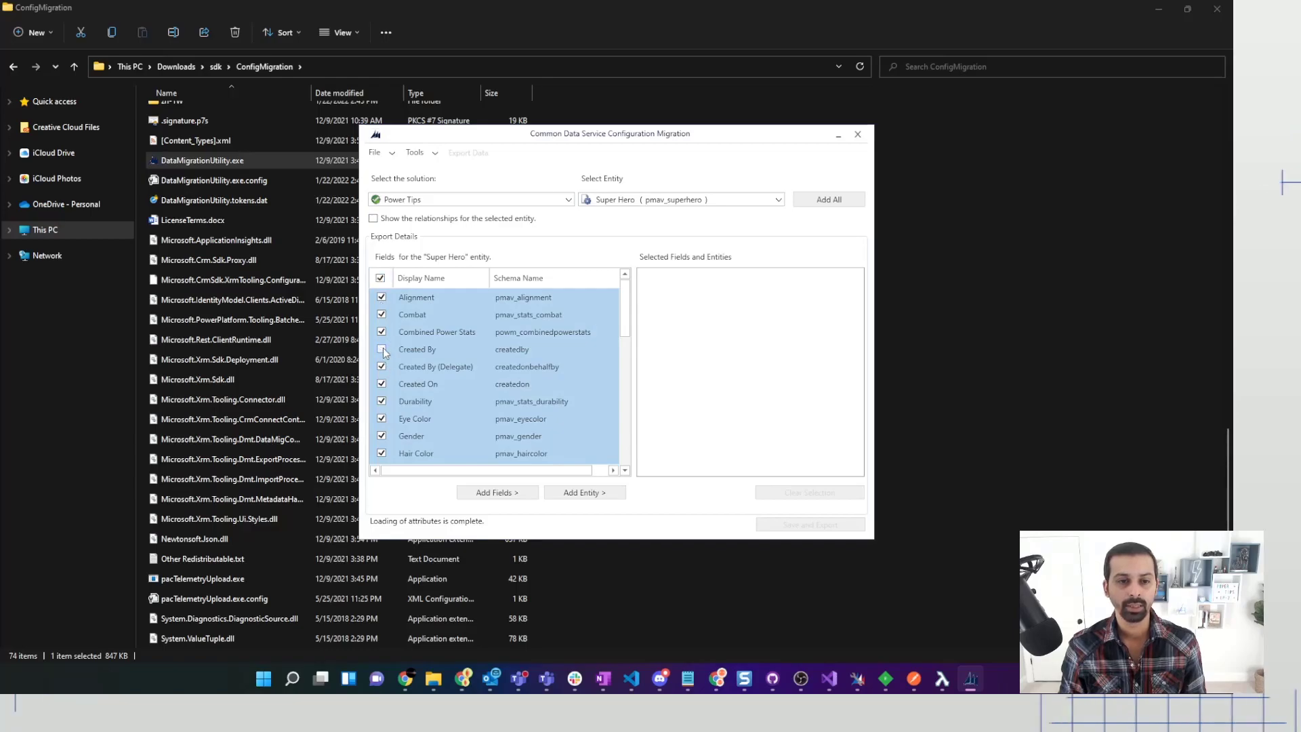
left_click(382, 367)
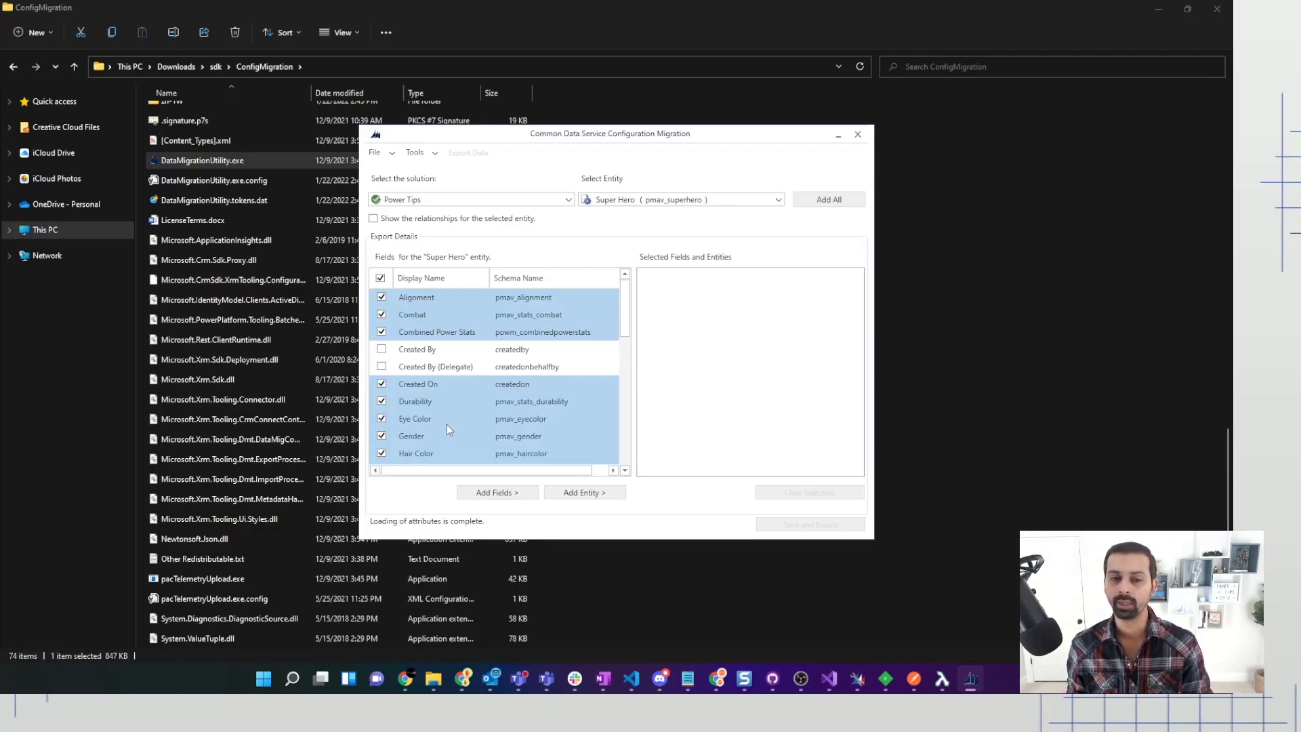
left_click(382, 383)
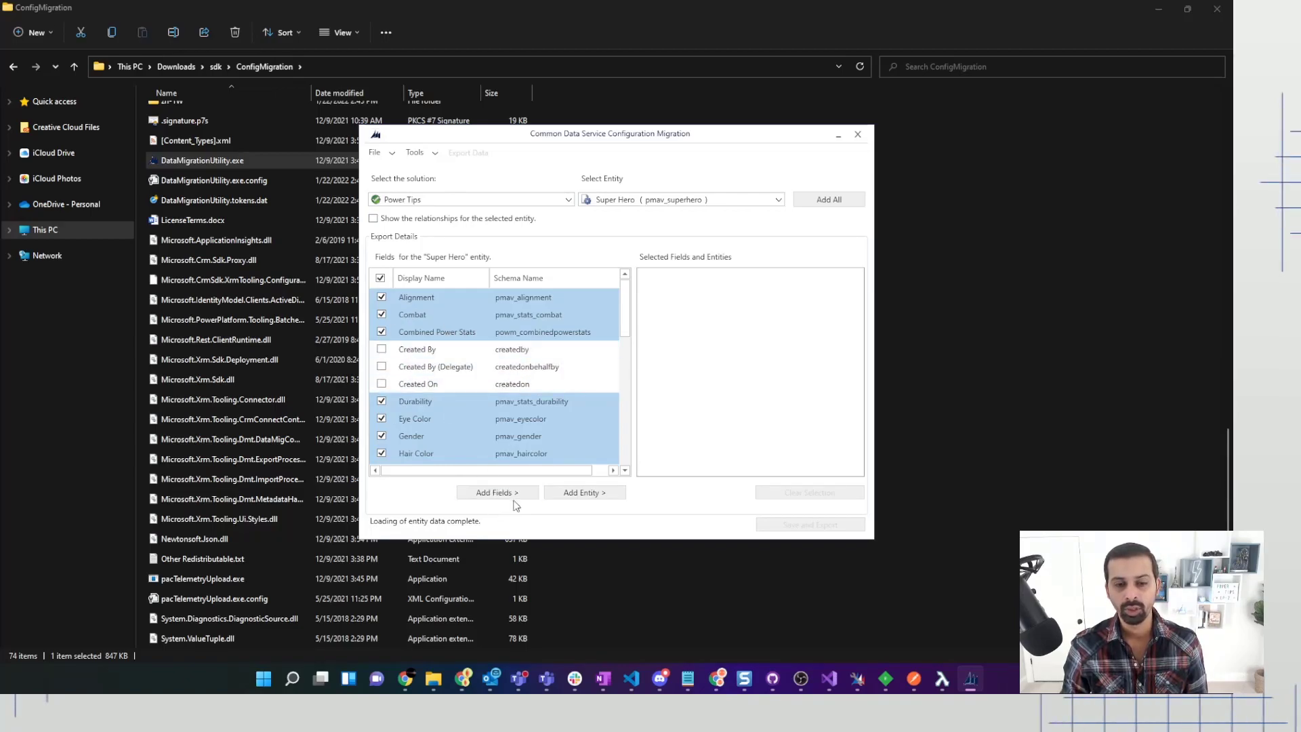
Try adding the entire Super Hero entity to the export selection, check its field list, and clear the selection.
left_click(599, 497)
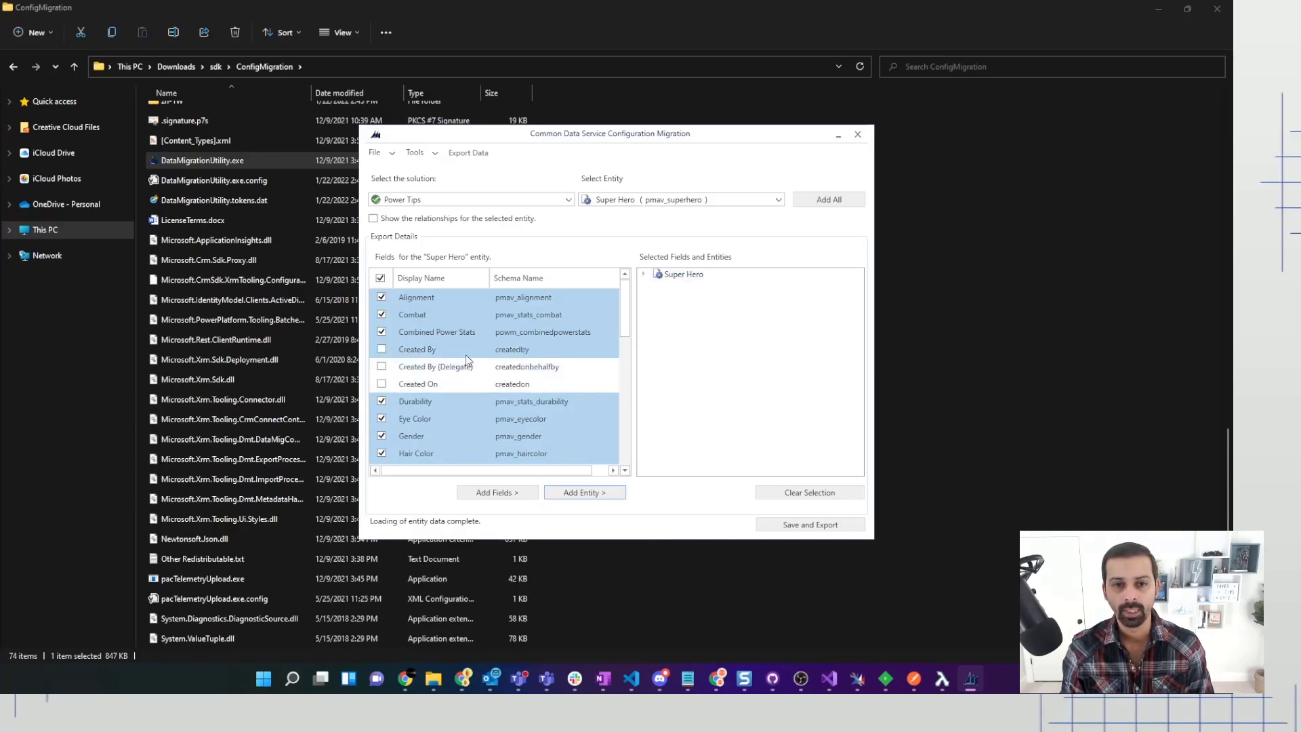
left_click(644, 275)
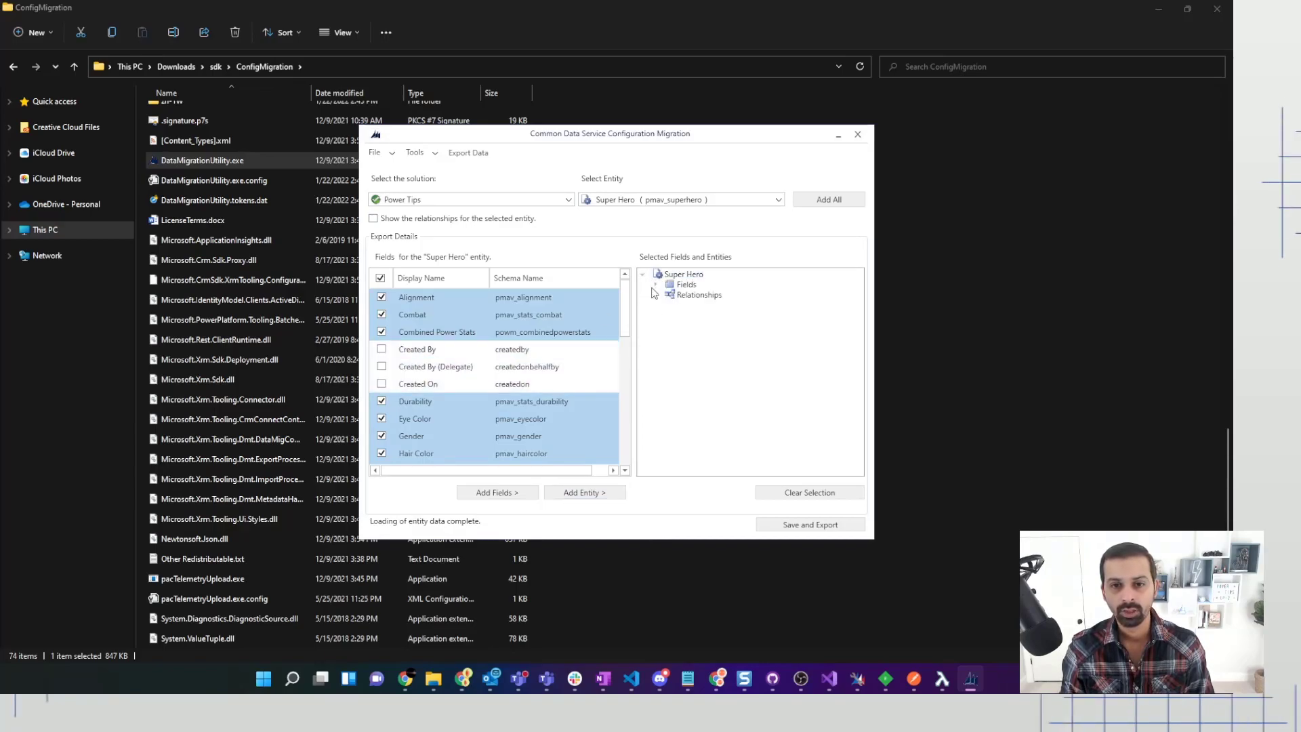
left_click(655, 285)
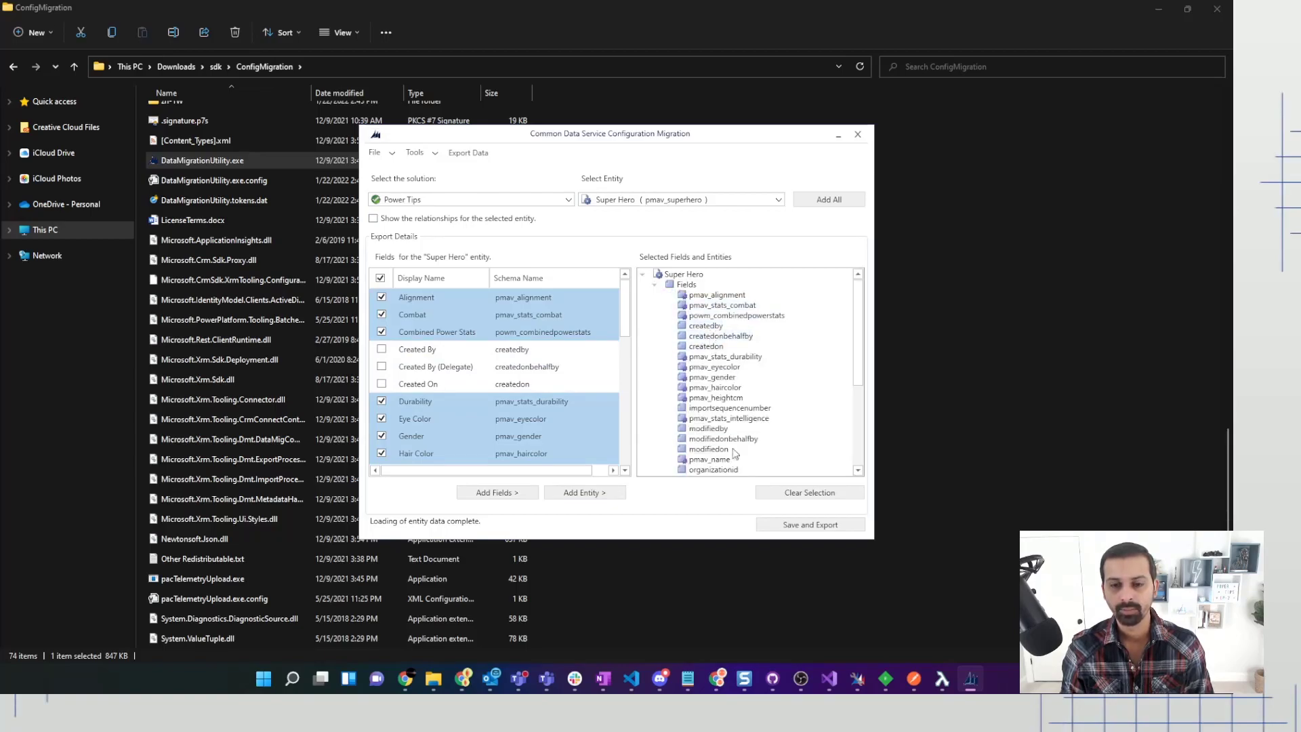
left_click(810, 493)
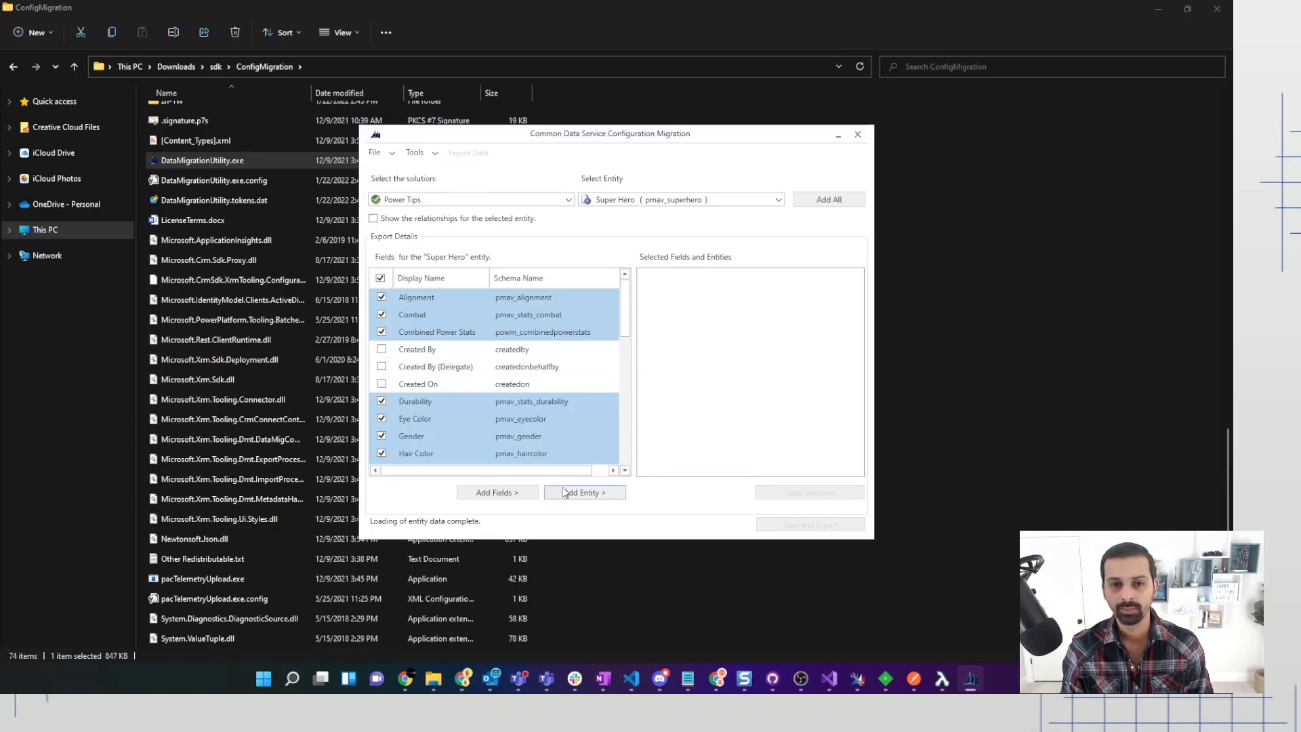
Add only the checked Super Hero fields to the export selection and switch the entity to Super Hero Power (pmav_superheropower).
left_click(505, 496)
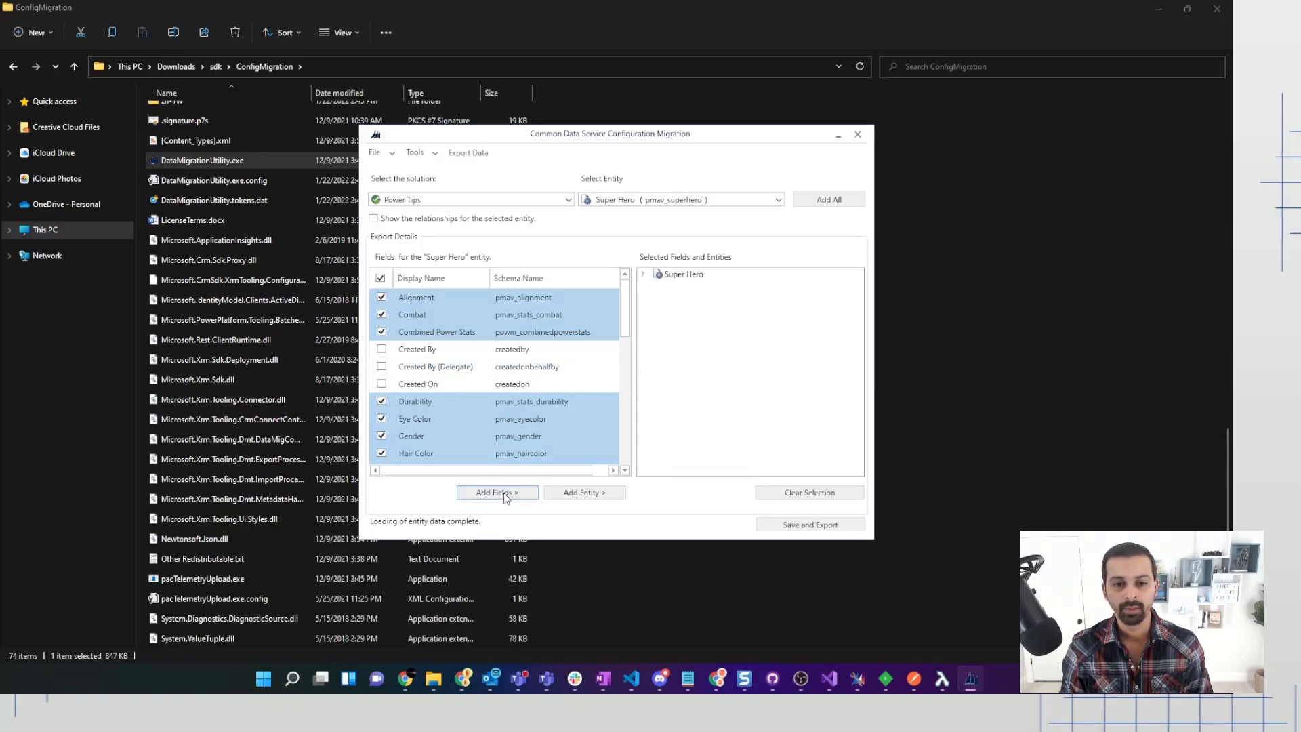
left_click(645, 274)
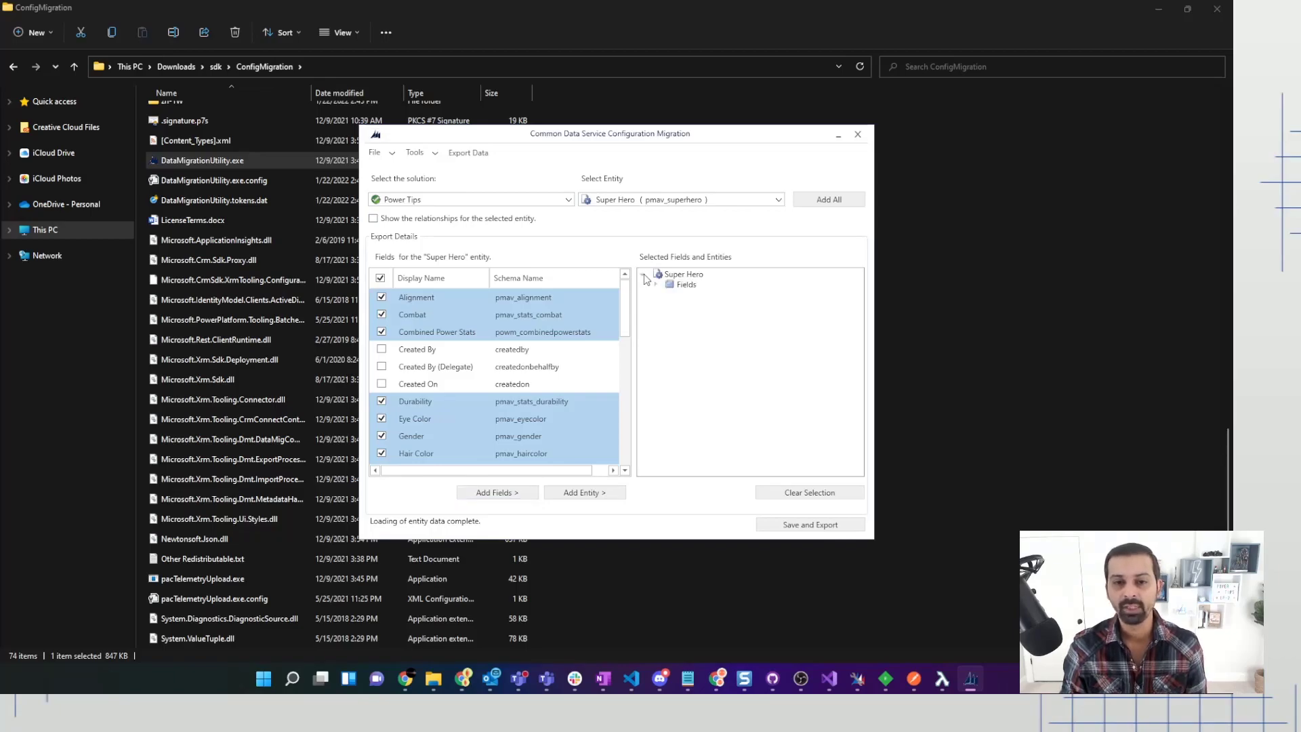
left_click(655, 284)
scroll(728, 410, "down", 4)
scroll(717, 383, "up", 4)
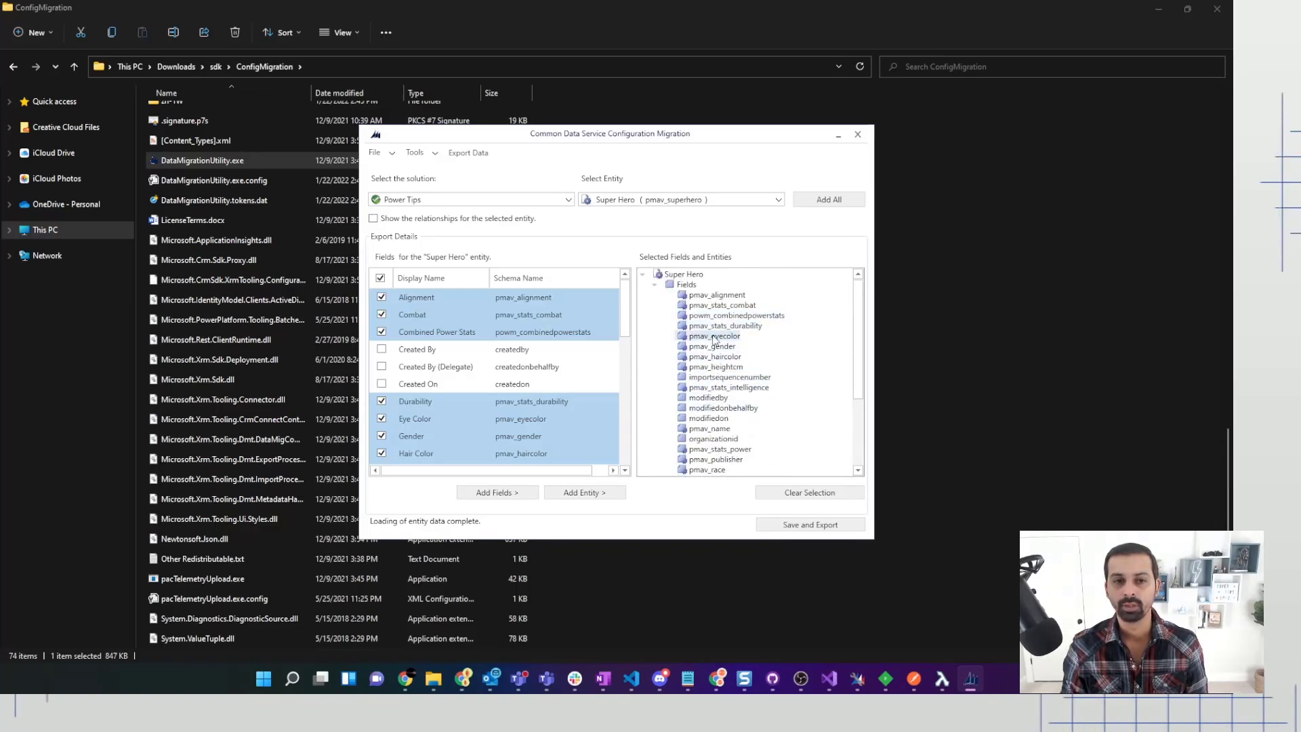
double_click(681, 274)
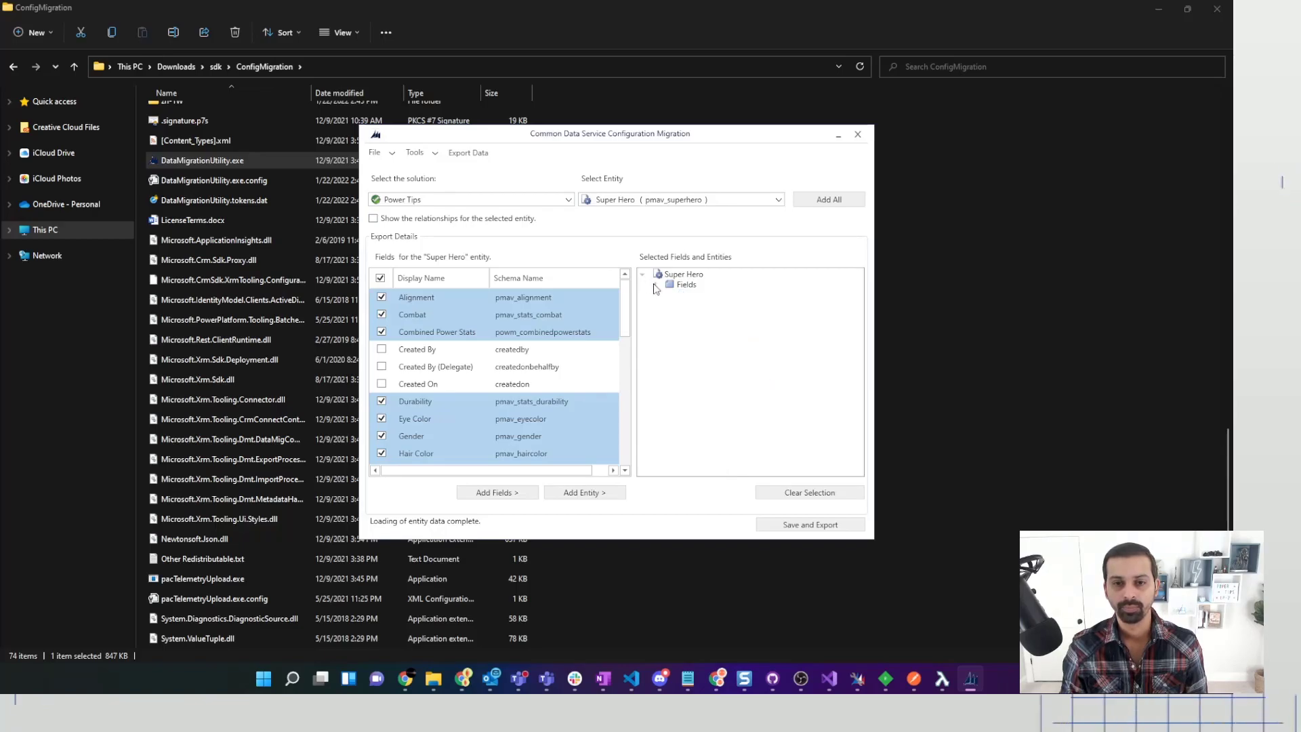
left_click(665, 199)
left_click(660, 226)
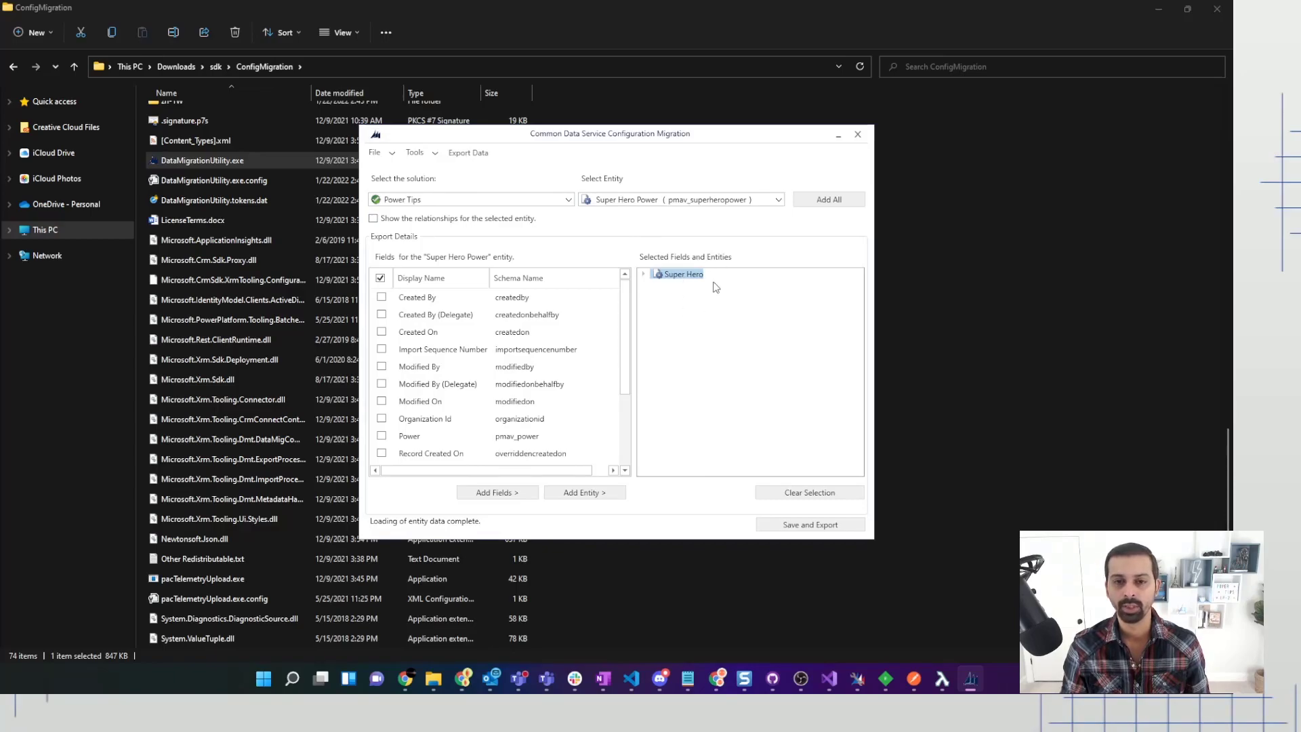
Save the schema as an XML file named SuperHero_Schema in the sdk folder.
left_click(815, 525)
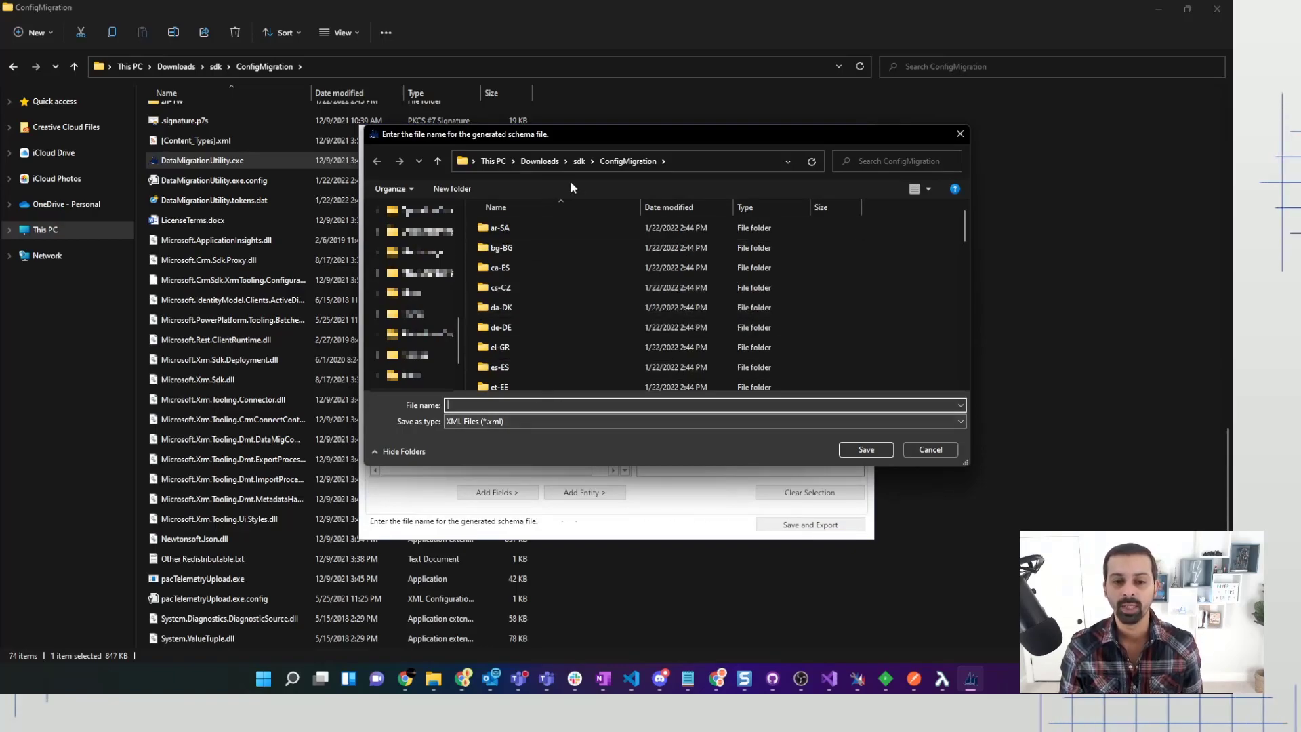
left_click(580, 161)
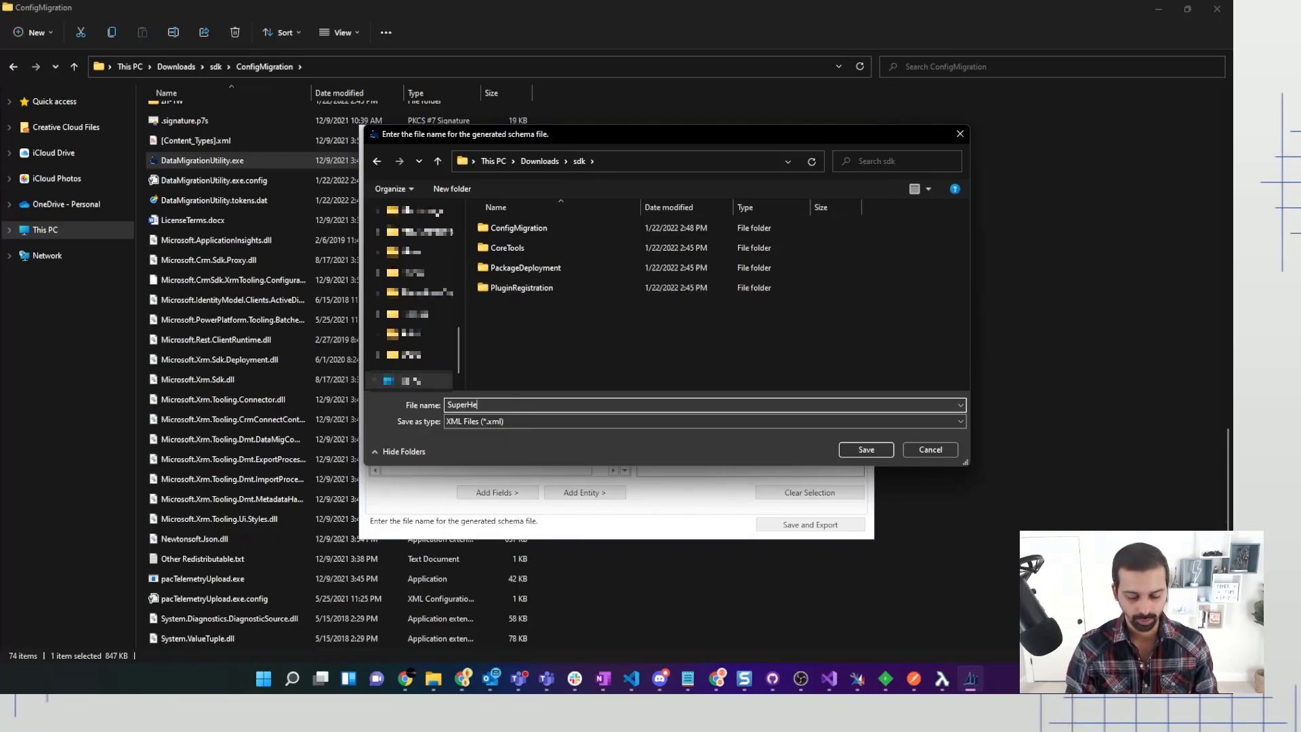
type("_Schema")
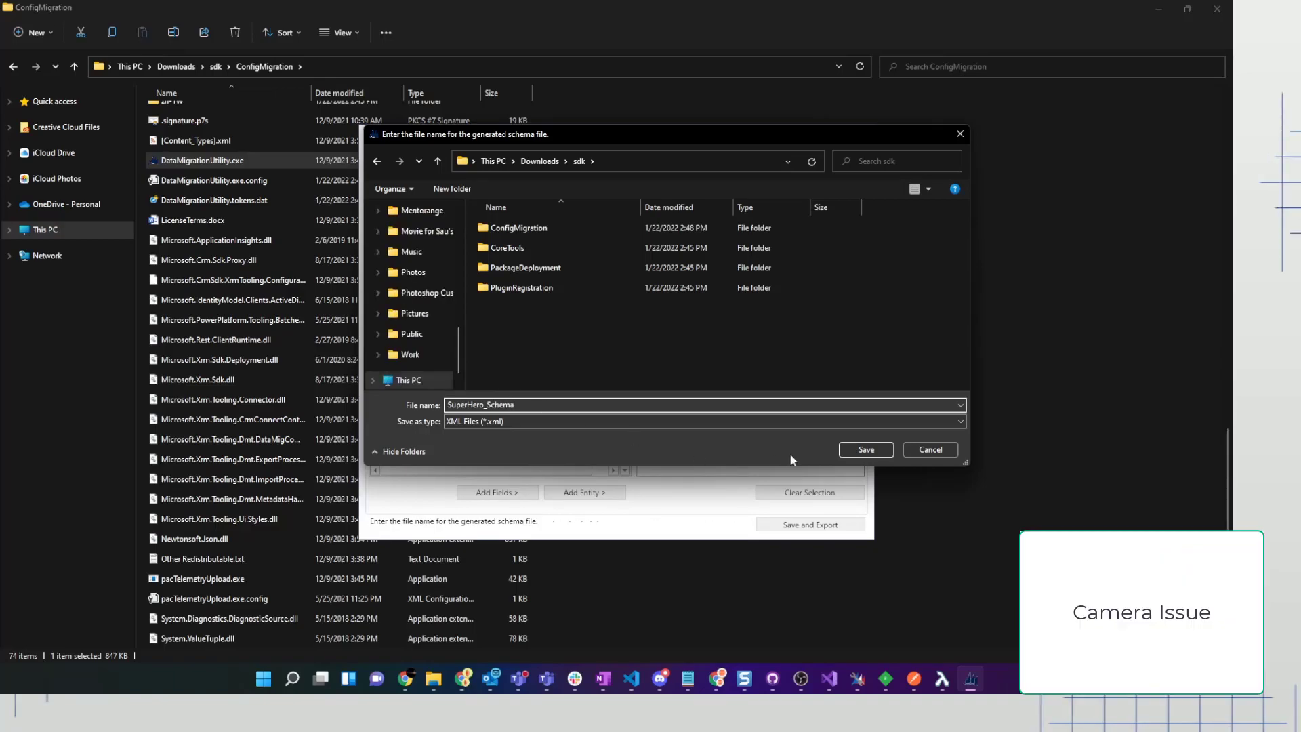
left_click(874, 450)
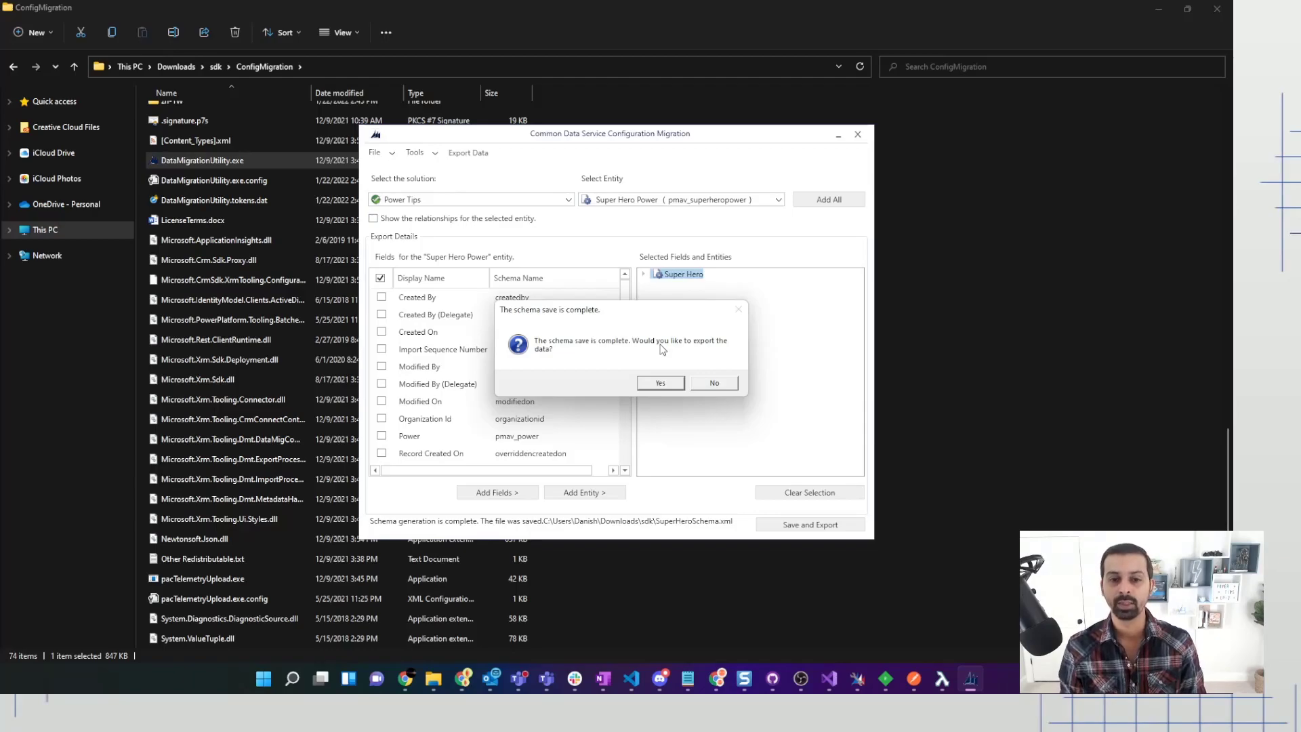
Accept the offer to export the data and choose SuperHero_Schema.xml as the schema file.
left_click(662, 381)
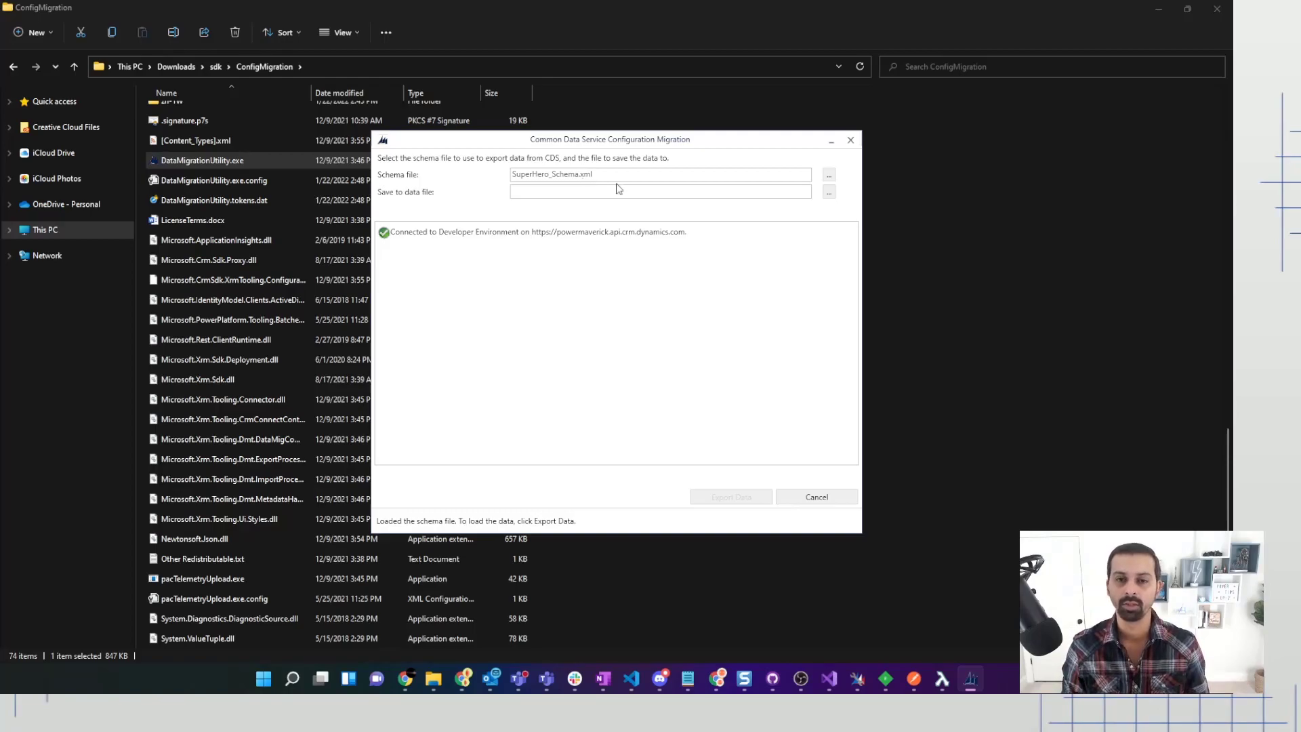
left_click(828, 175)
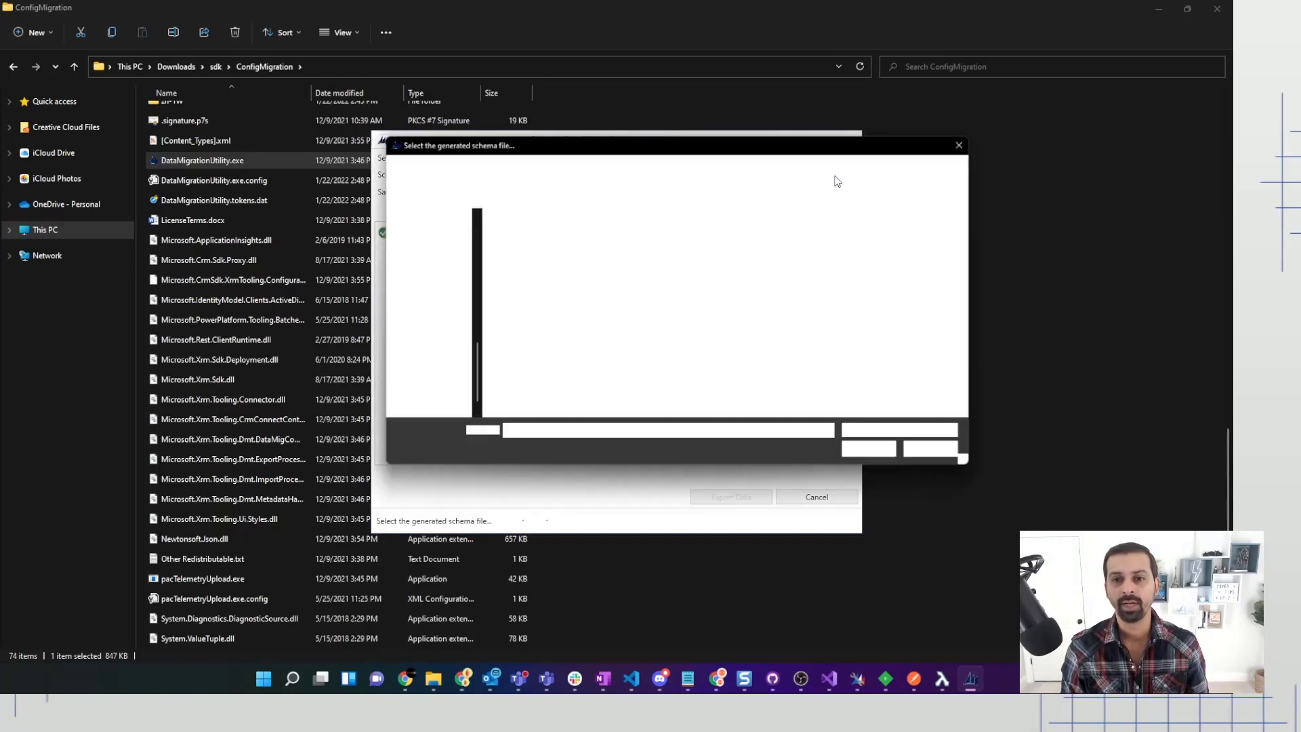
double_click(610, 318)
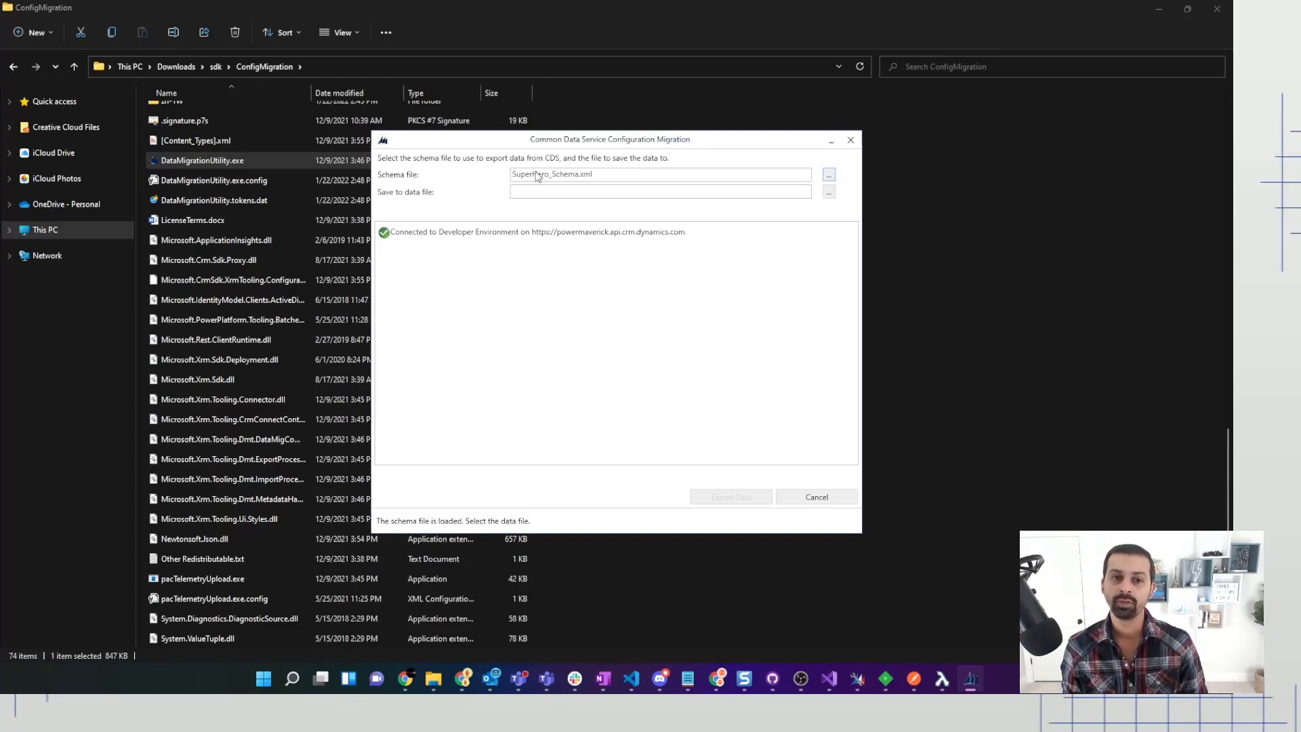
Set the output data file to SuperHero_Data.zip in the sdk folder and export the data.
left_click(829, 192)
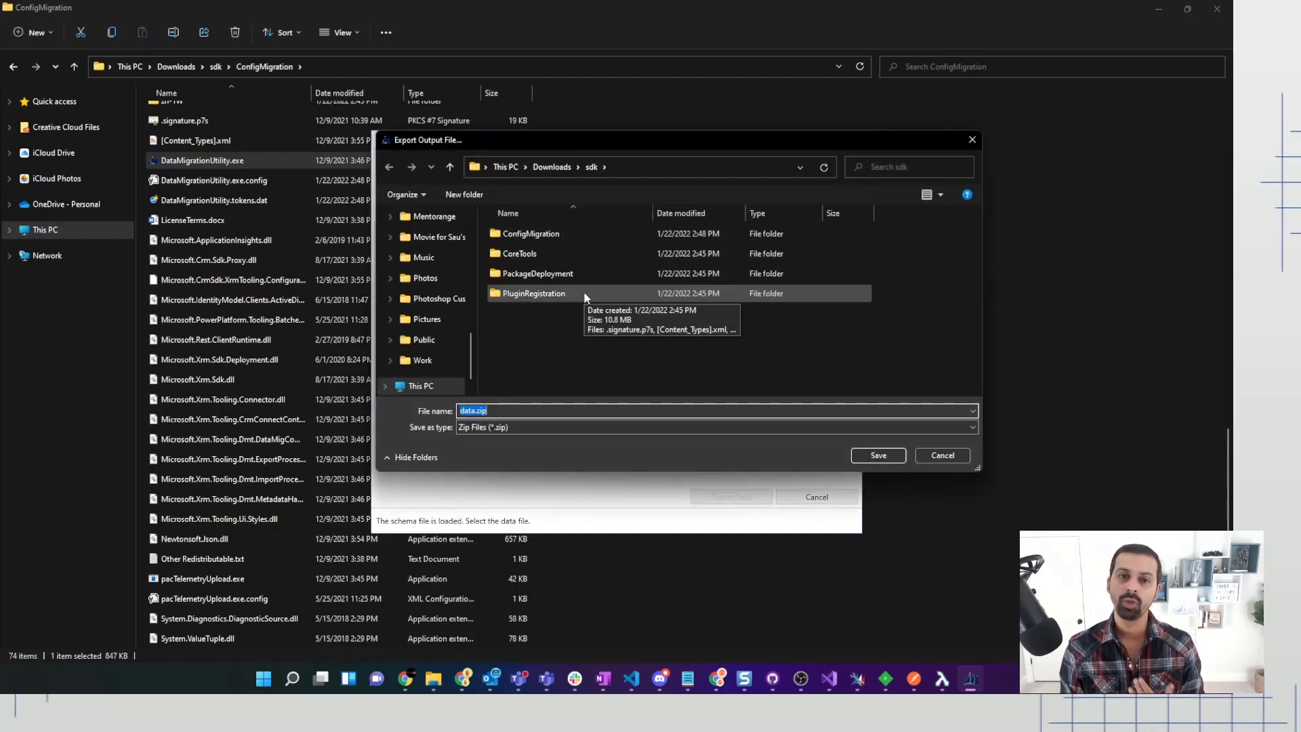
left_click(461, 410)
type("Super")
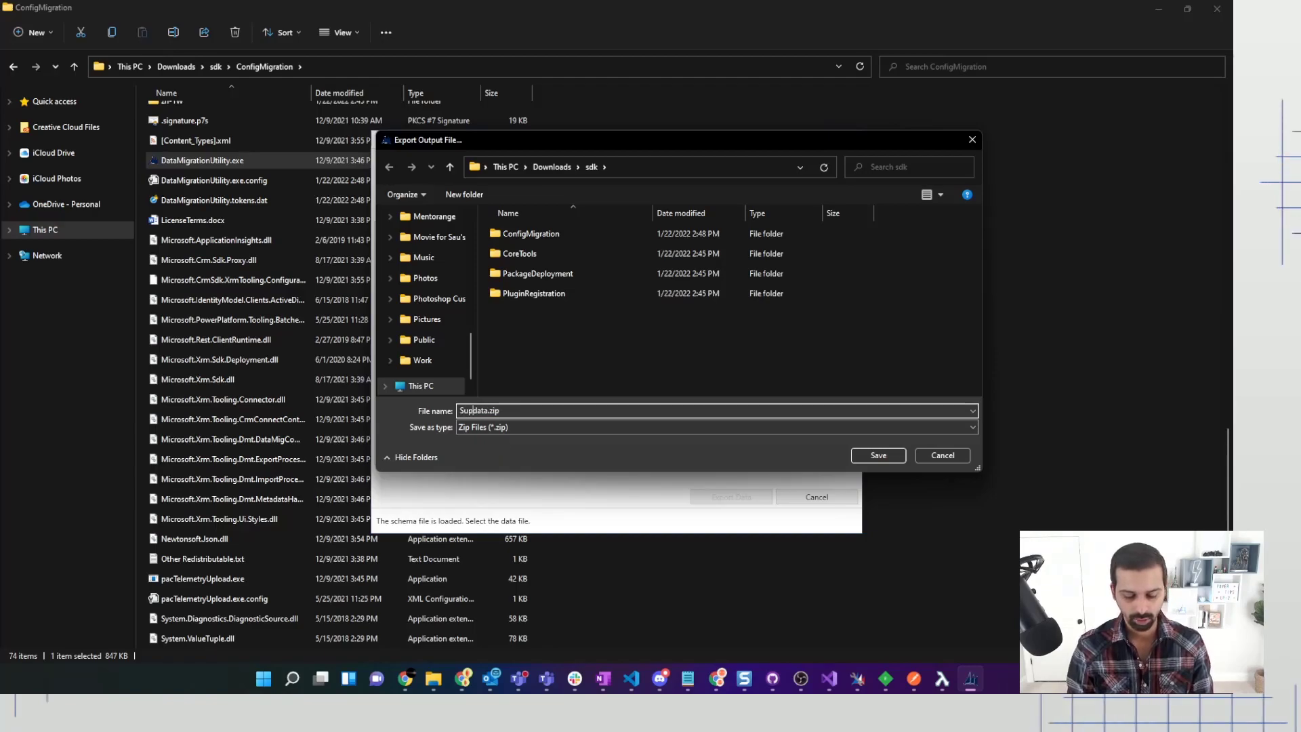
type("Hero_D")
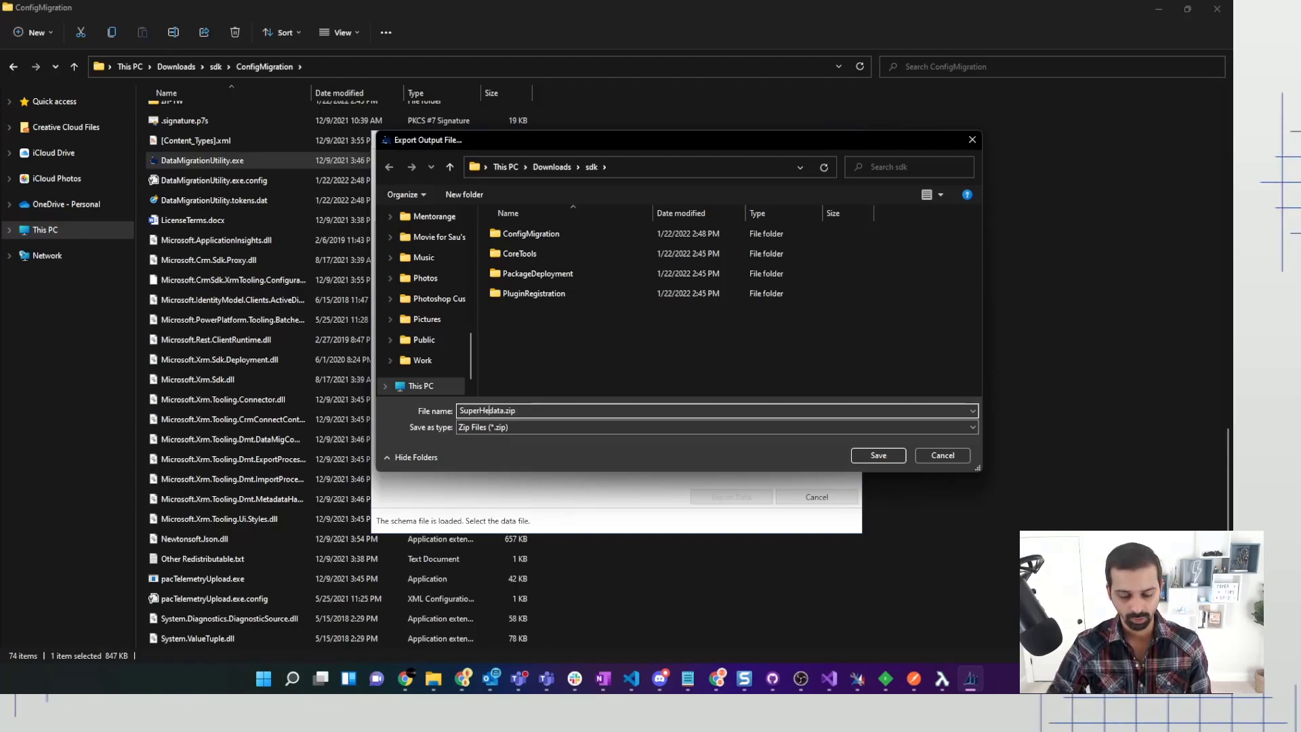
key("Delete")
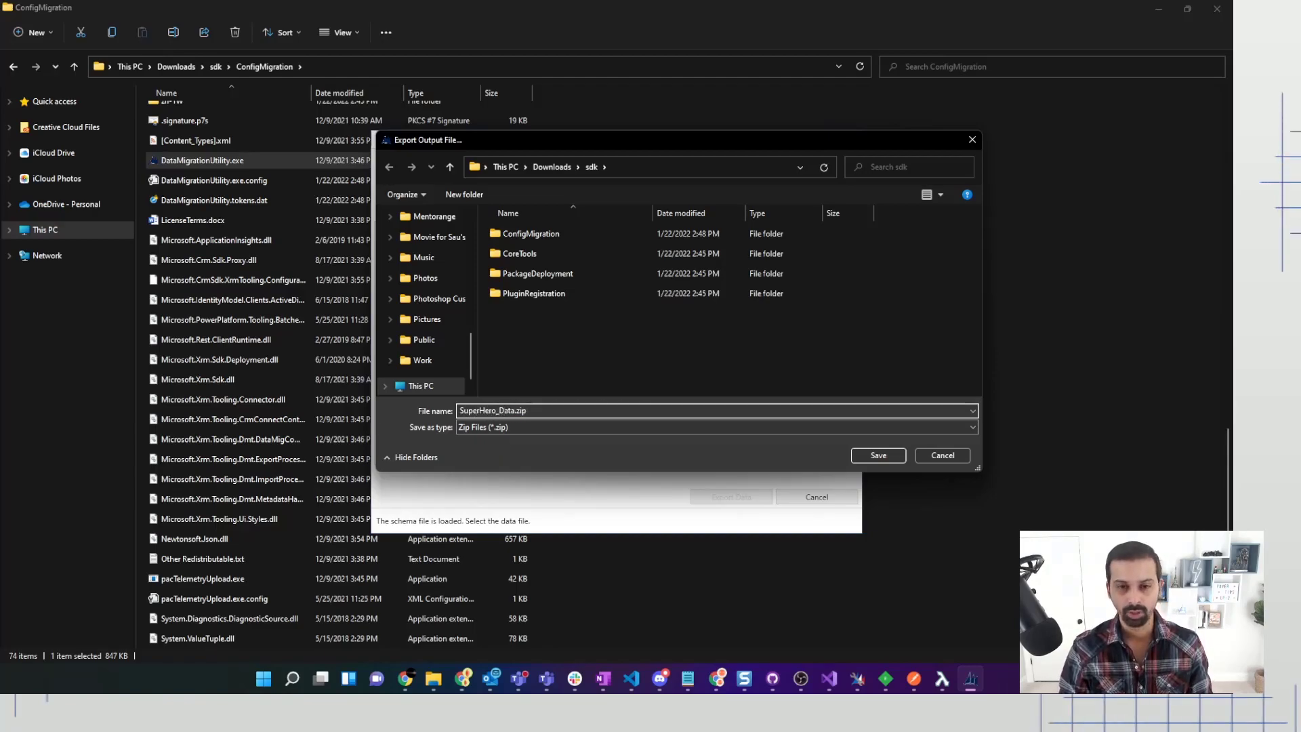
left_click(900, 455)
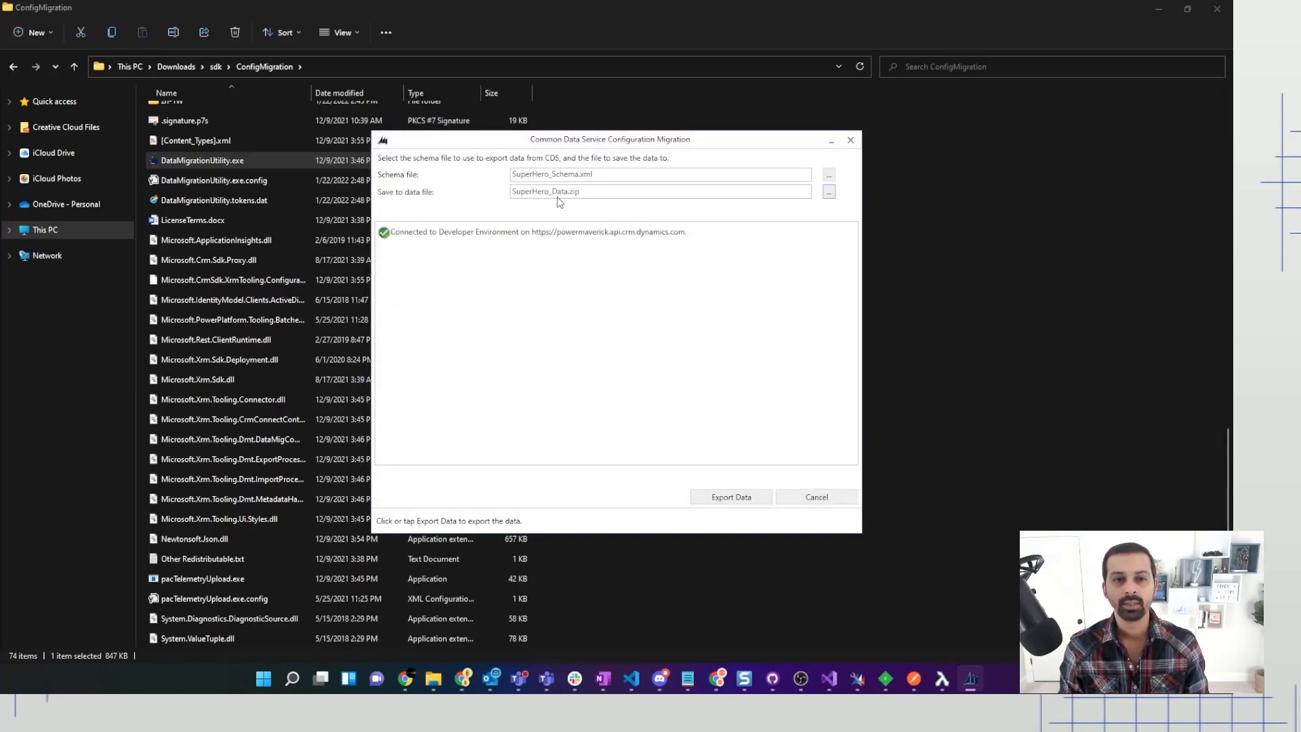
left_click(740, 498)
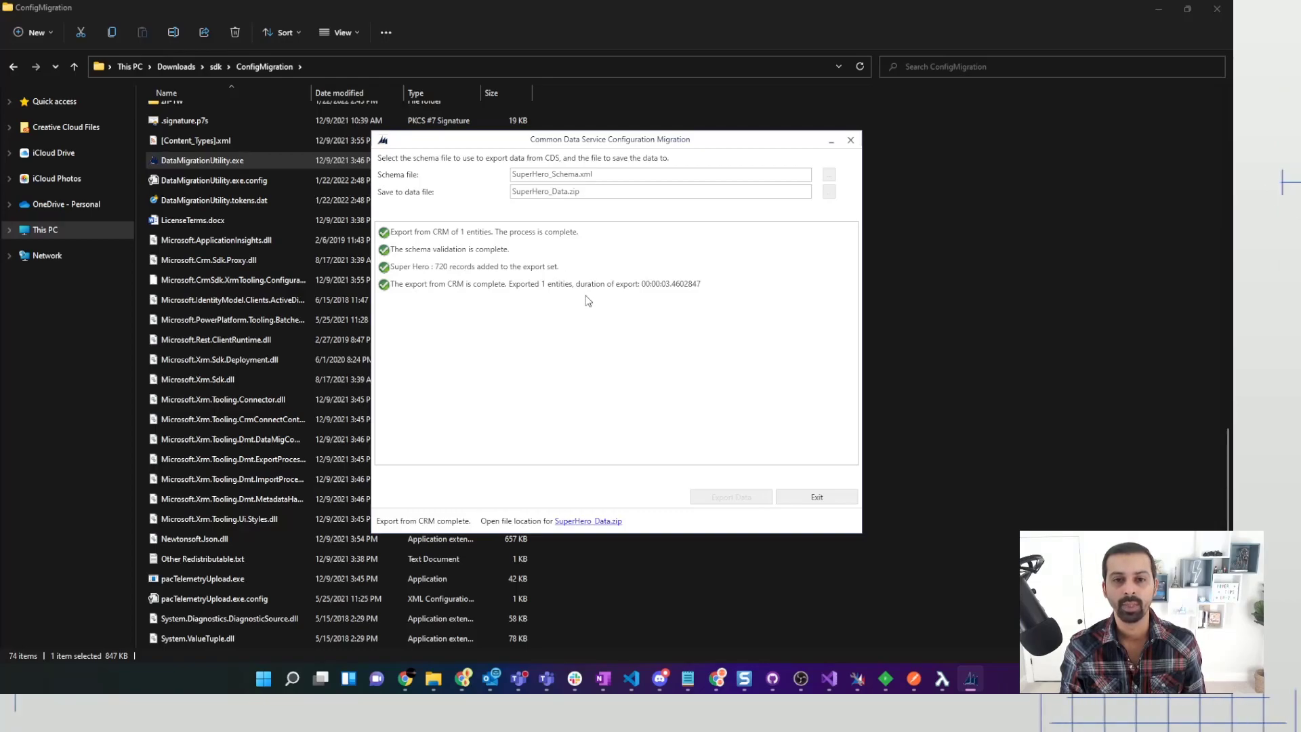
Exit the finished export, choose to import data, and start the login with Office 365 as the deployment type.
left_click(817, 498)
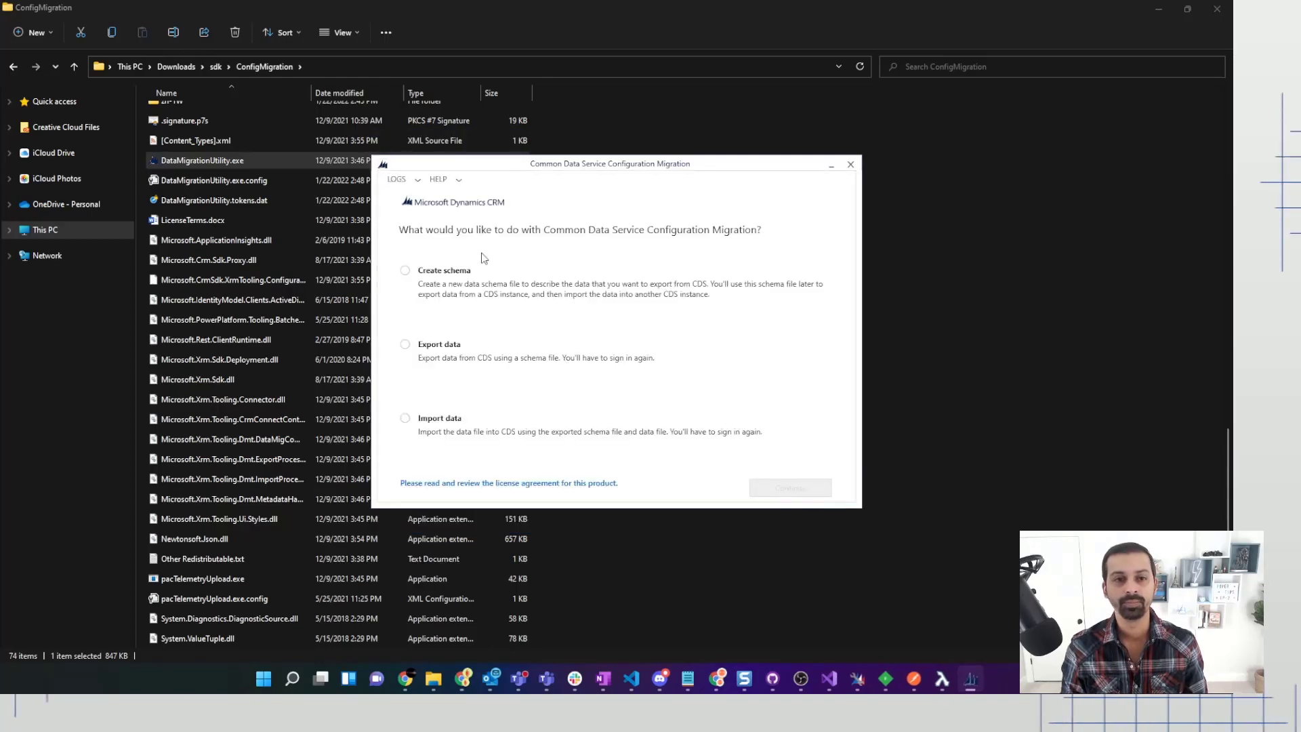
left_click(444, 421)
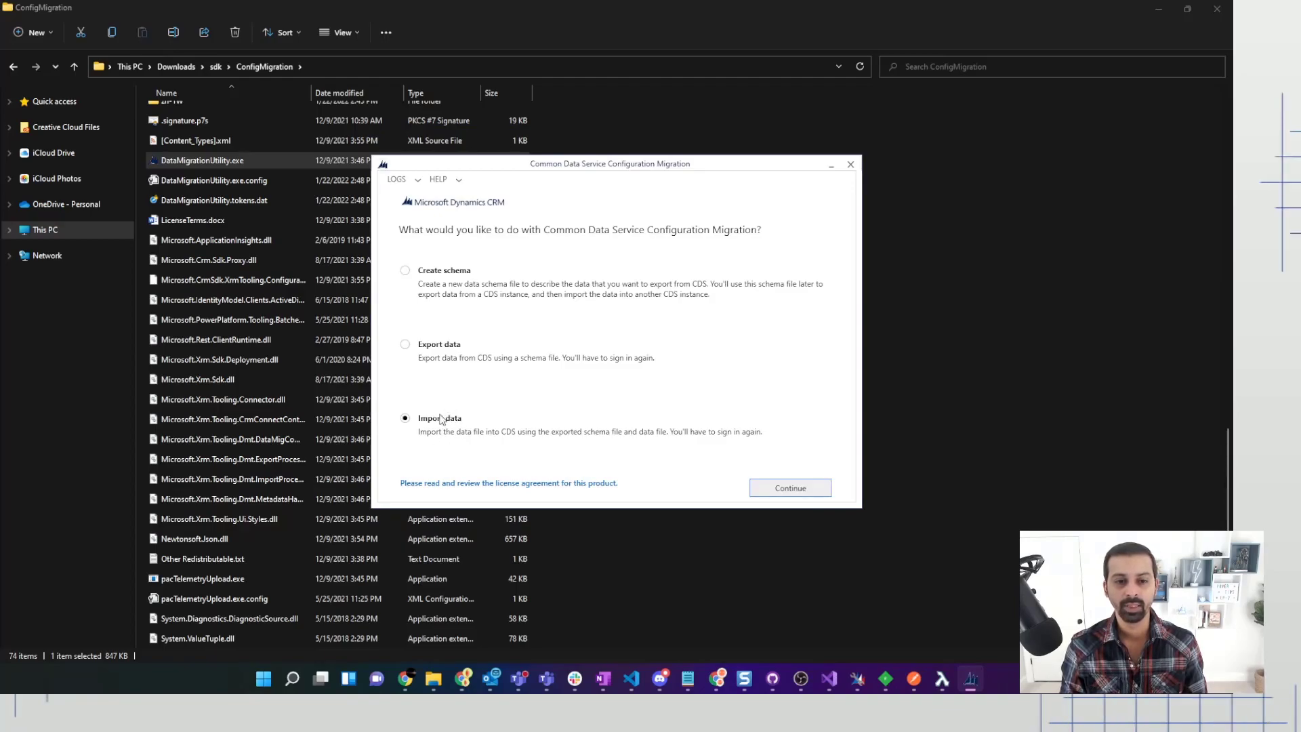
left_click(812, 488)
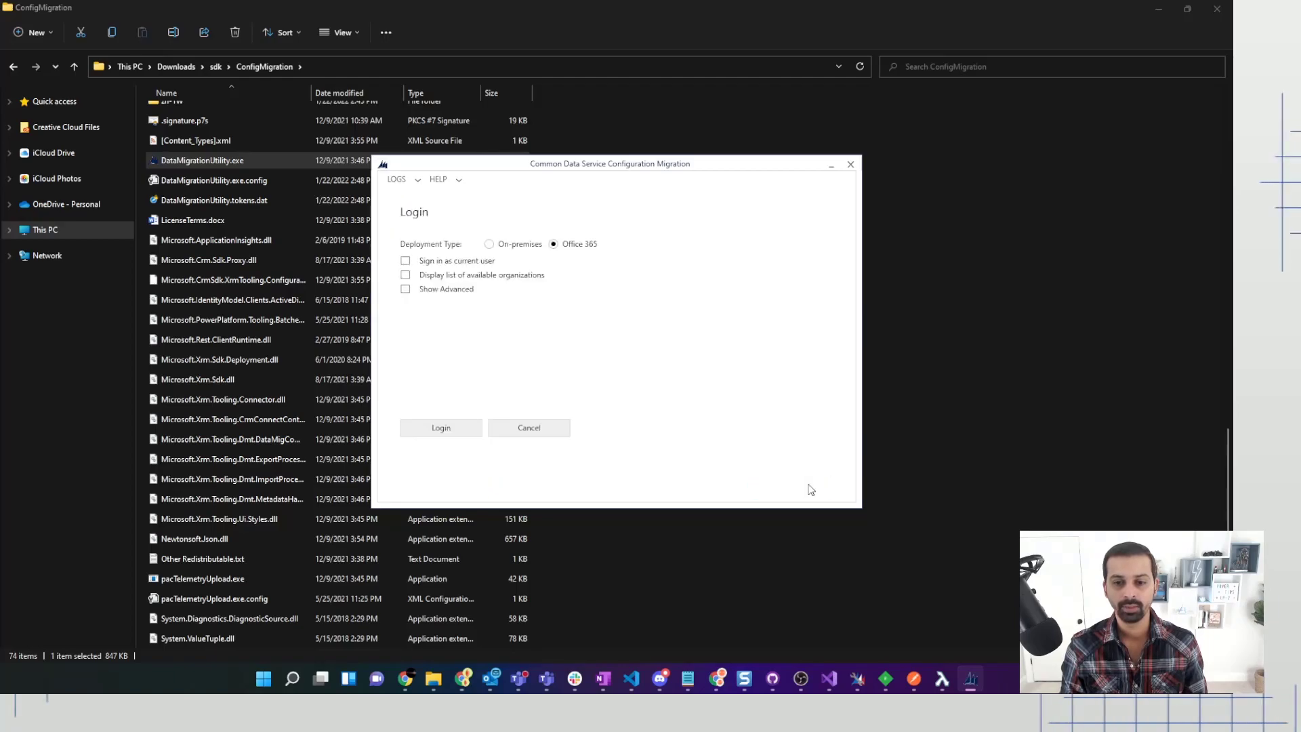
left_click(464, 428)
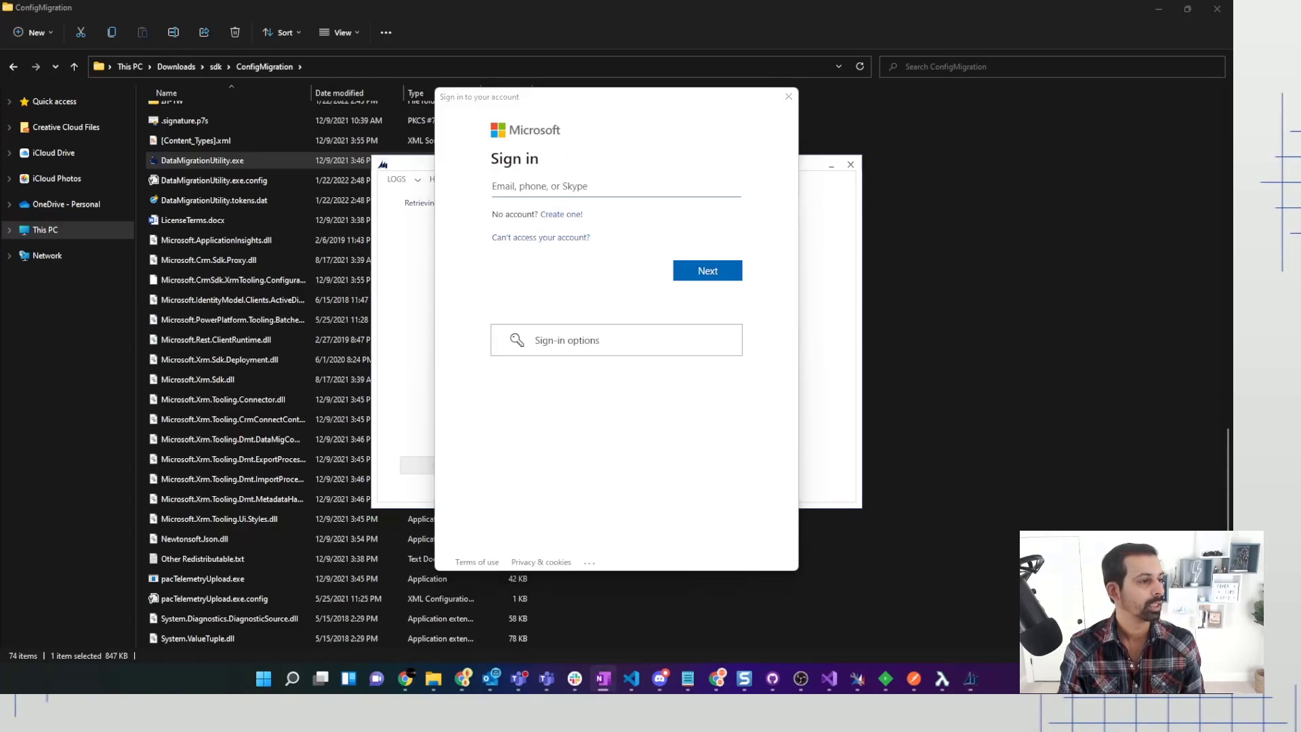
Paste the account's e-mail into the Microsoft sign-in window and continue to the password page.
key("alt+Tab")
key("ctrl+v")
key("Return")
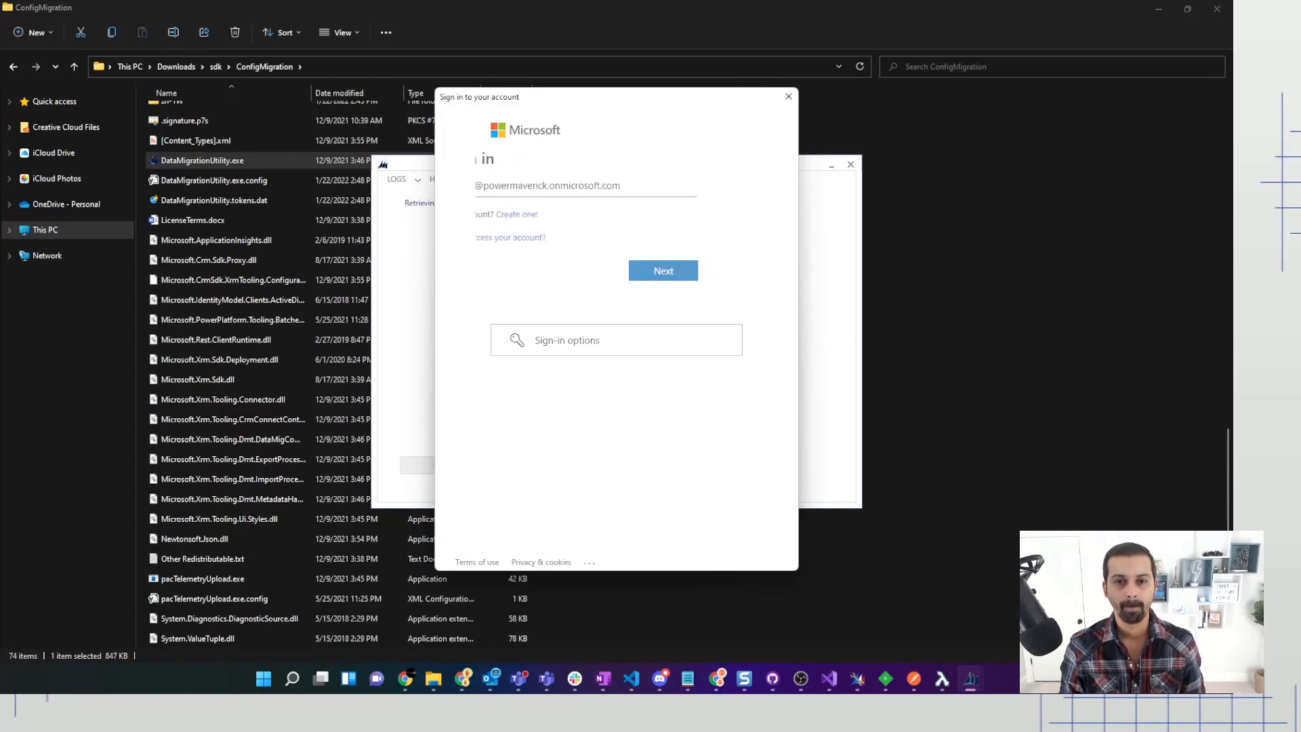
Copy the account password from the other window, paste it into the password field and sign in.
key("alt+Tab")
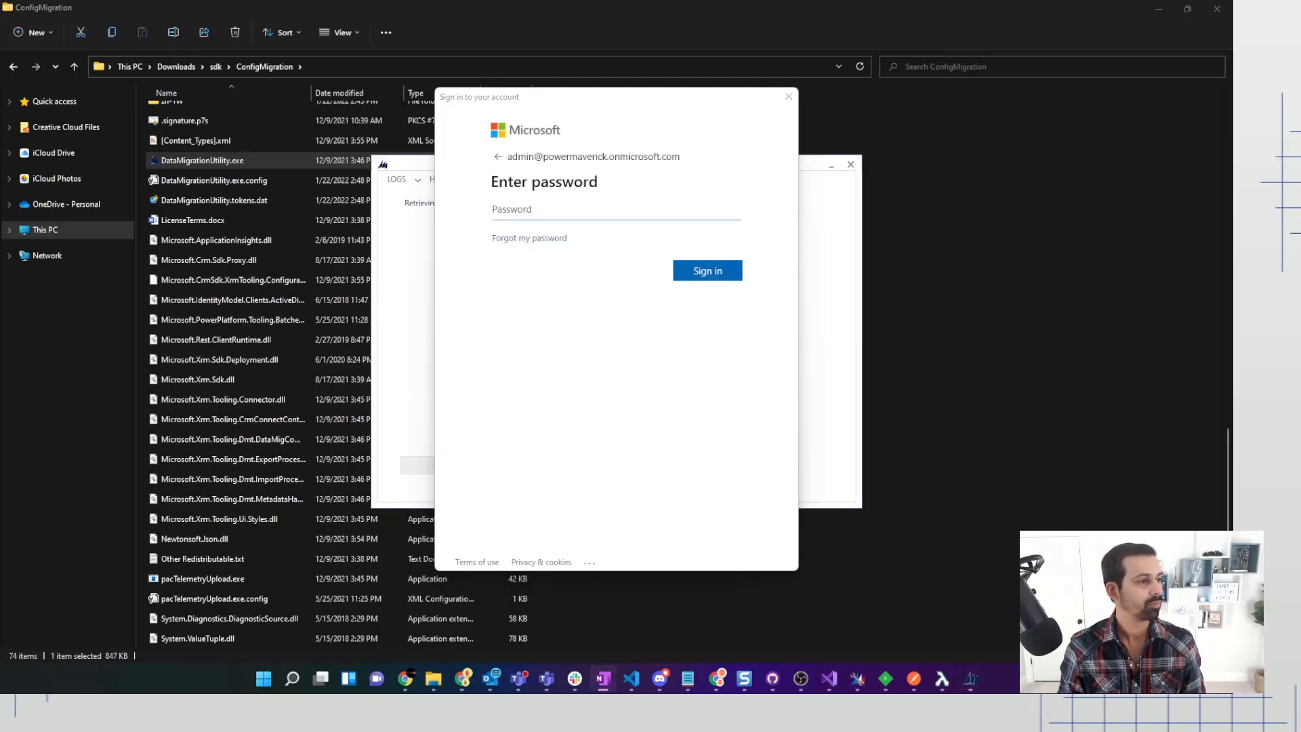
left_click(544, 208)
key("ctrl+v")
left_click(721, 274)
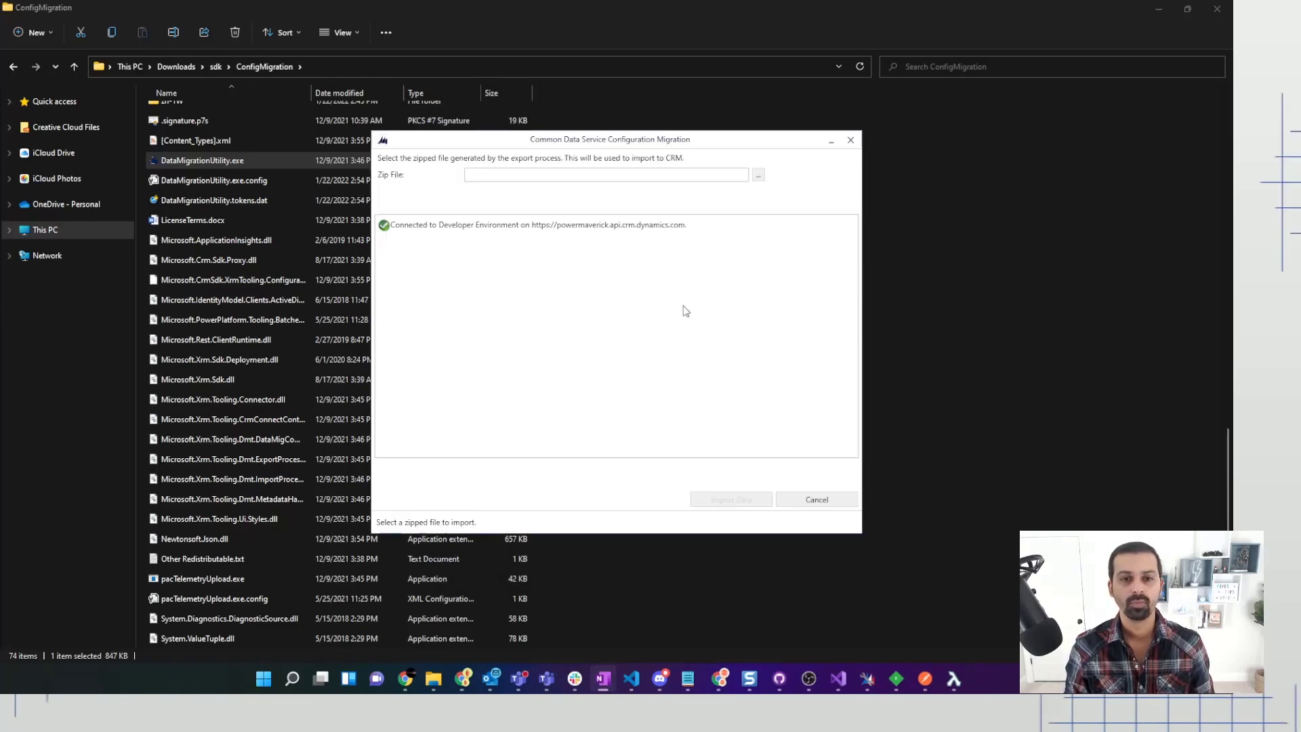
Choose SuperHero_Data.zip from the sdk folder as the zip file to import.
left_click(758, 176)
double_click(543, 314)
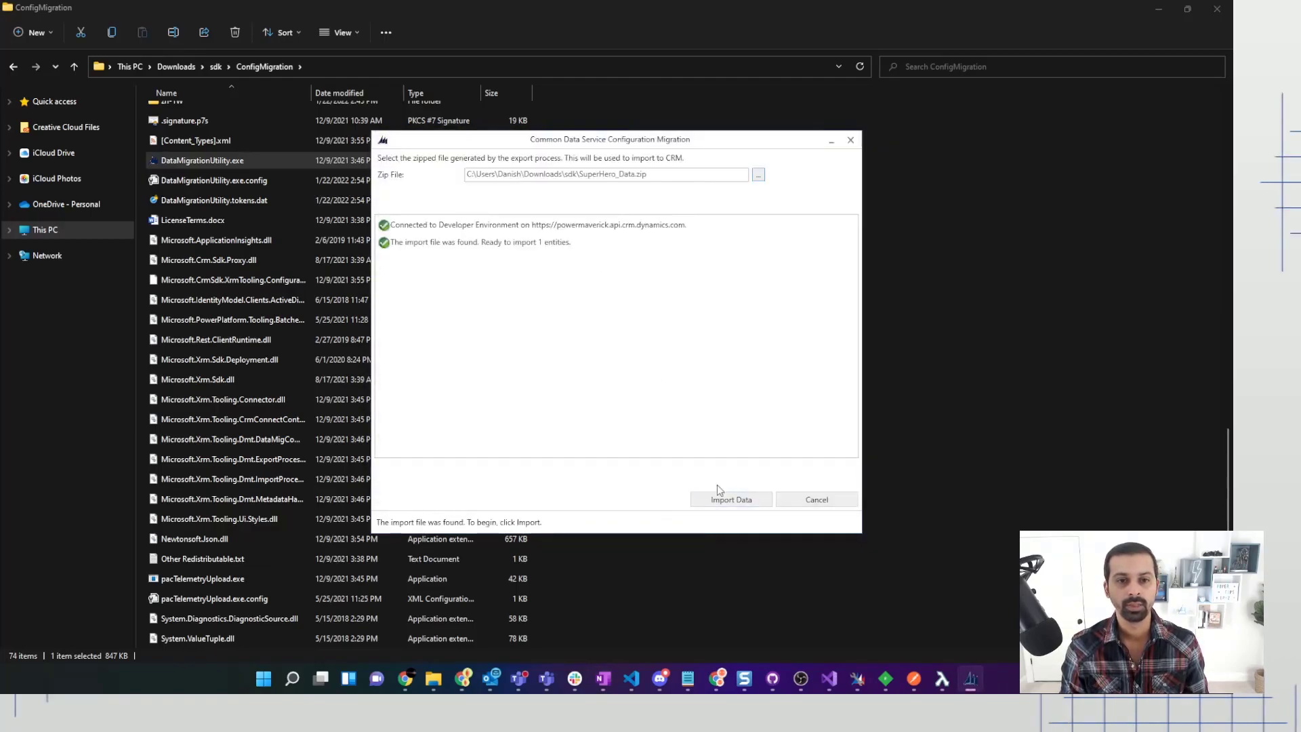
Cancel the data import, close the Configuration Migration utility and go back to the sdk folder.
left_click(828, 501)
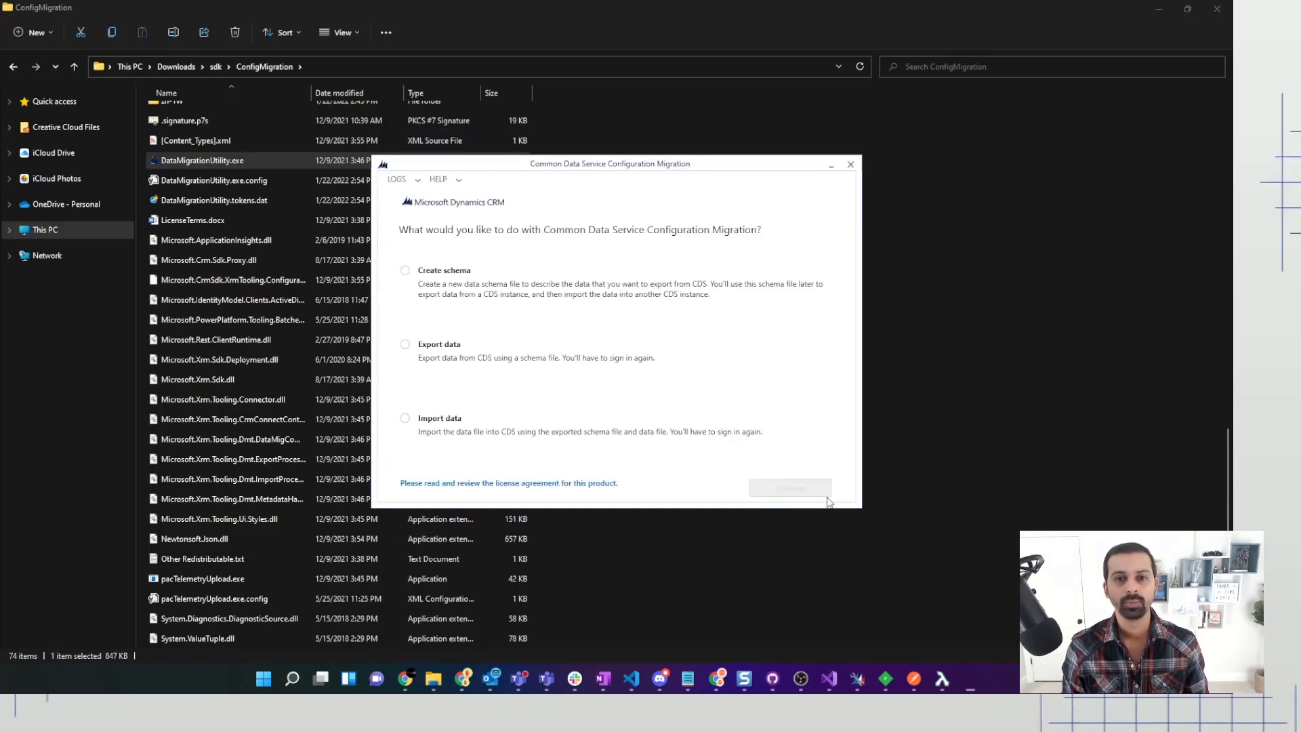
left_click(851, 165)
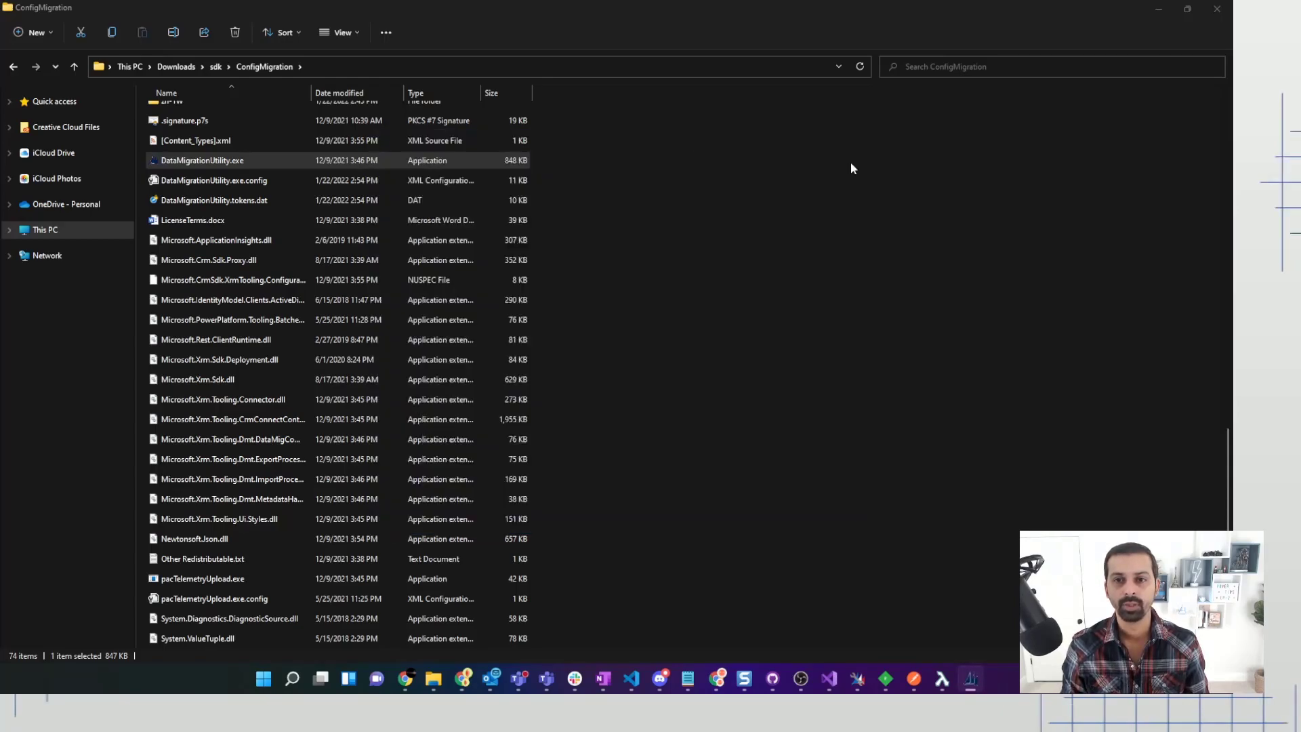
left_click(214, 66)
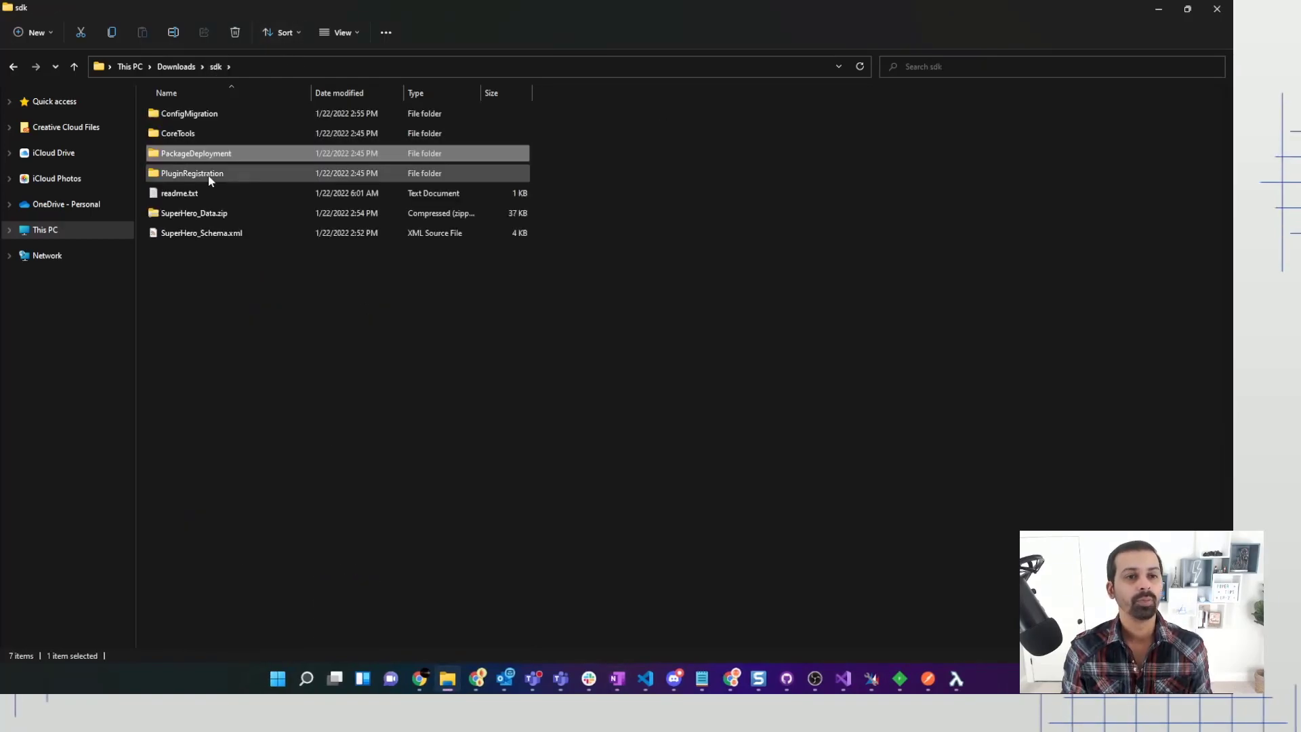
Launch the Plugin Registration Tool from the PluginRegistration folder and start a new connection with the Office 365 login.
double_click(209, 174)
scroll(210, 180, "down", 5)
double_click(217, 186)
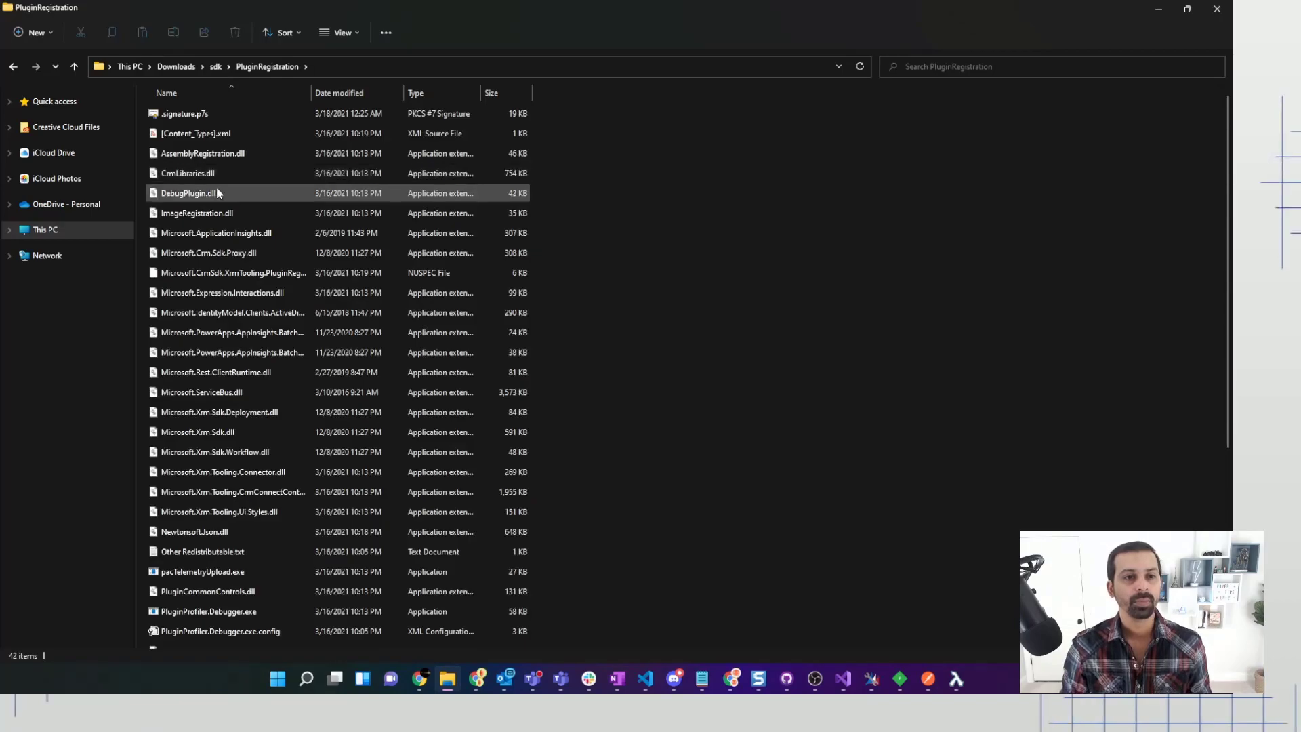
left_click(225, 123)
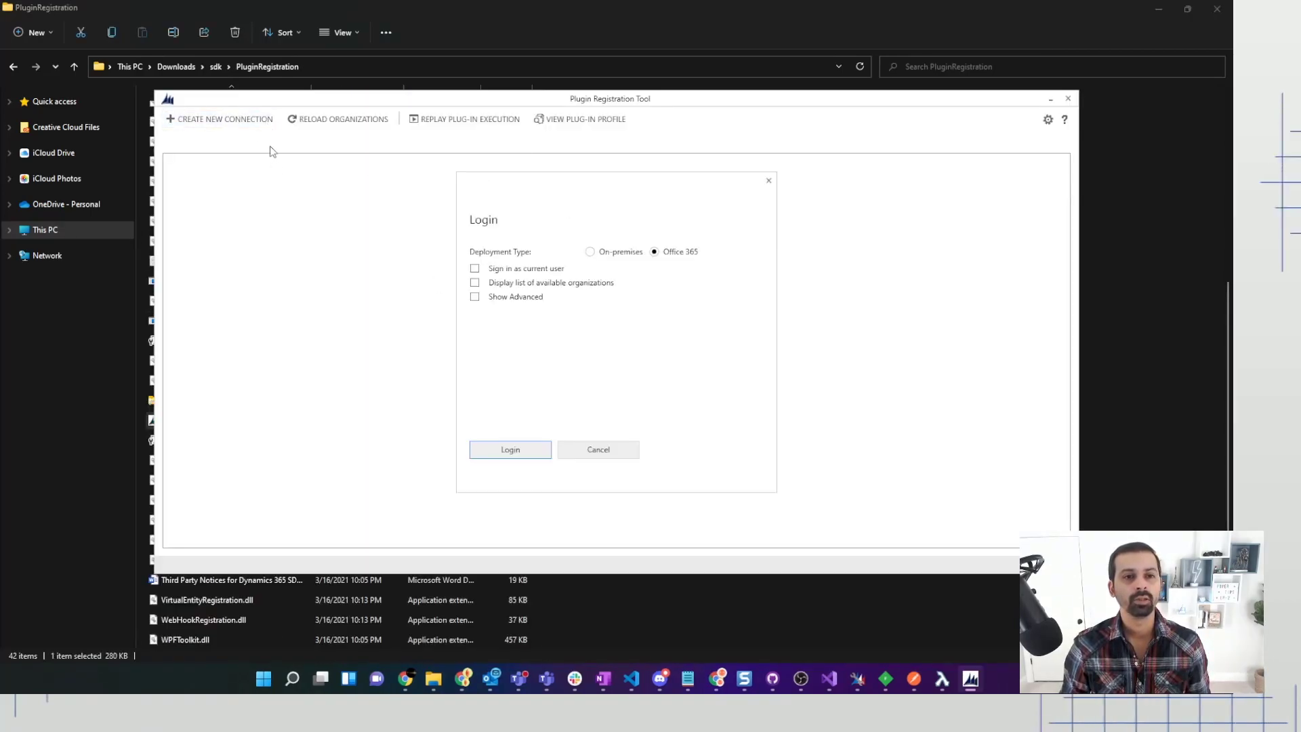
left_click(530, 456)
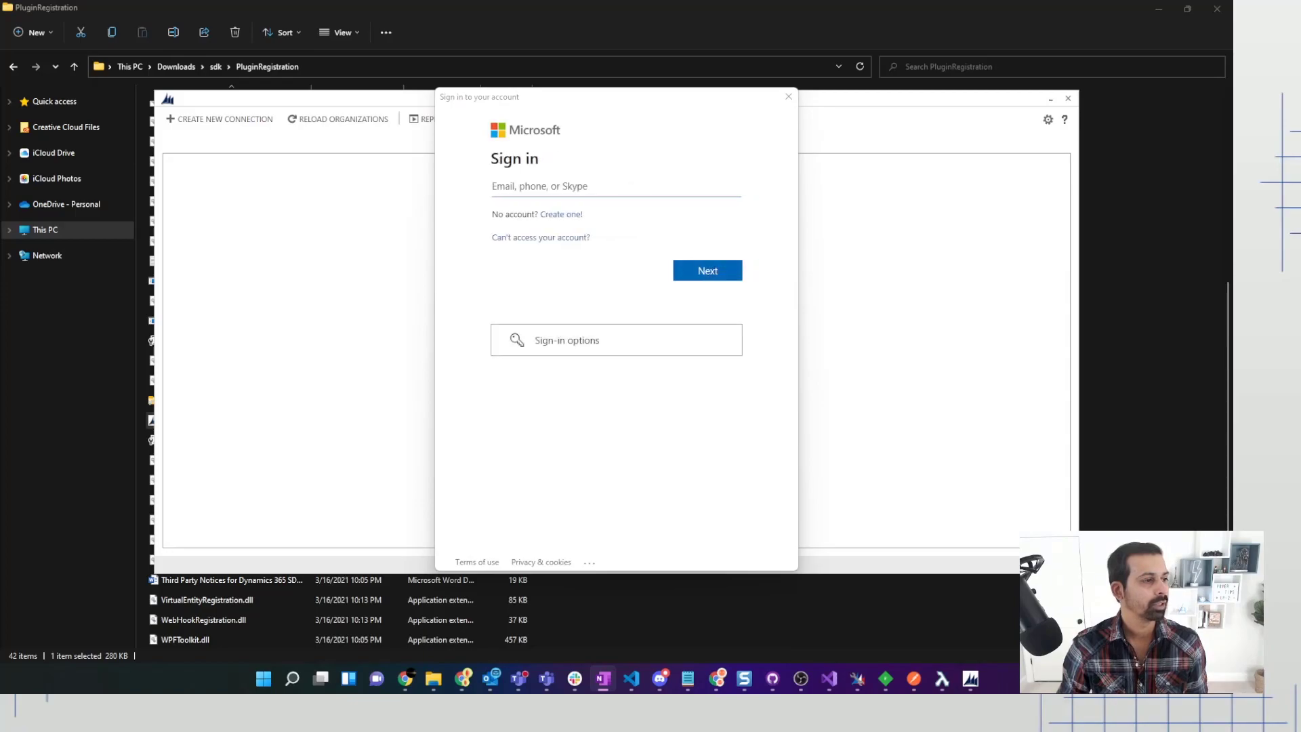
Paste the account's e-mail into the Microsoft sign-in window and continue to the password page.
left_click(576, 185)
key("ctrl+v")
left_click(710, 274)
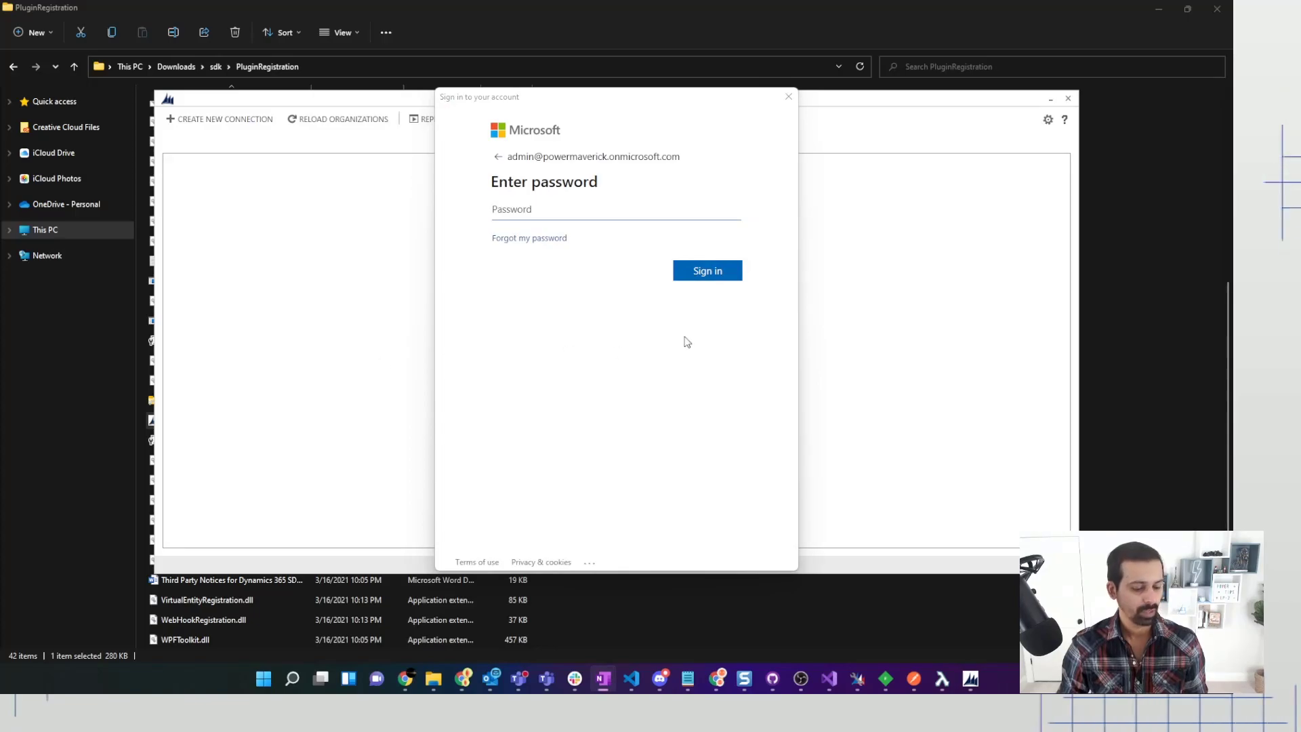
Paste the account password, sign in to the environment and maximize the Plugin Registration Tool window.
left_click(647, 206)
key("ctrl+v")
left_click(720, 269)
double_click(832, 106)
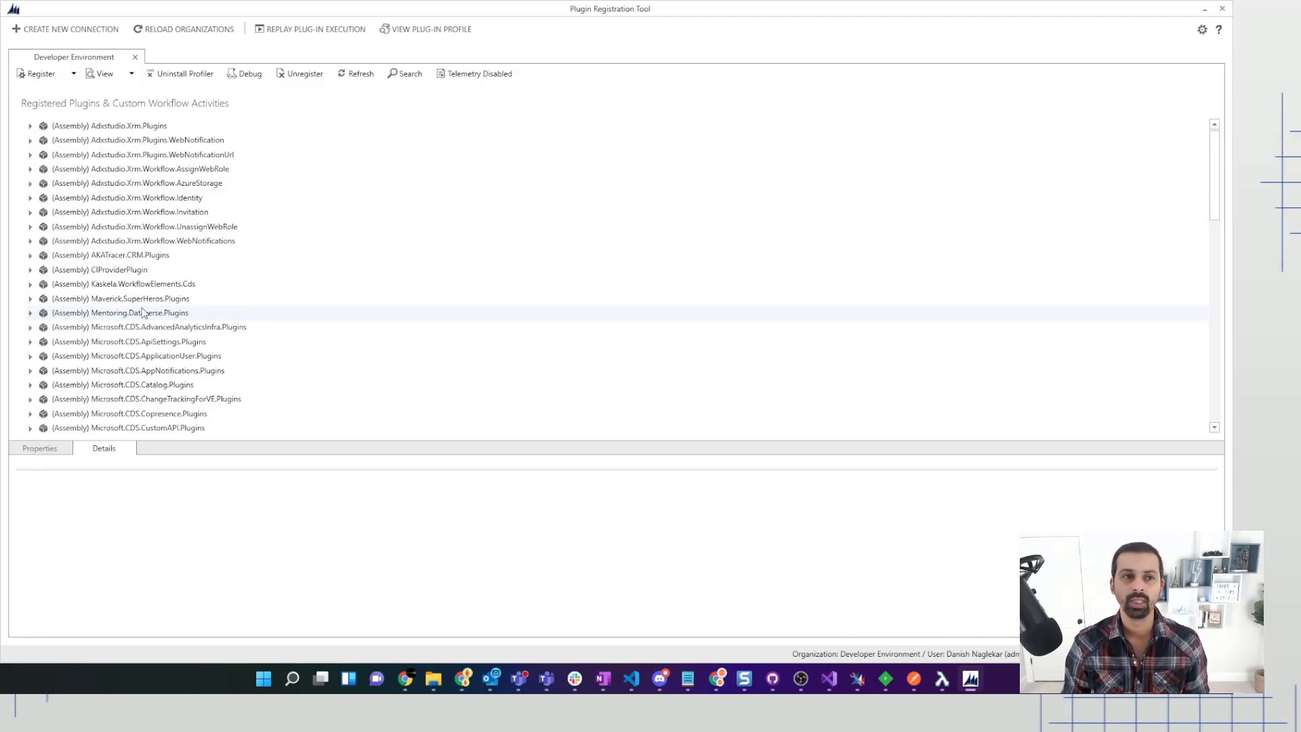
Review the registered assemblies and expand Maverick.SuperHeros.Plugins and its DemoEntityParamTest plugin to show the registered step.
scroll(143, 311, "down", 12)
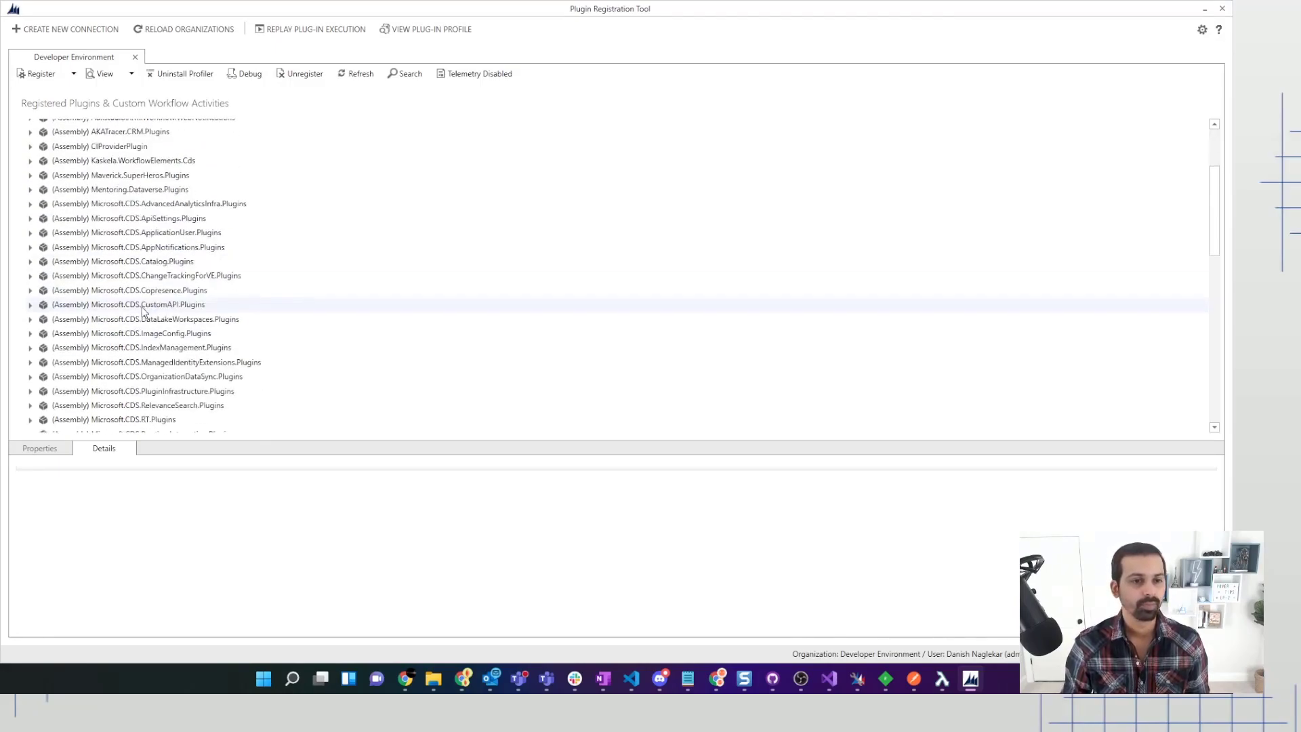
scroll(143, 311, "down", 10)
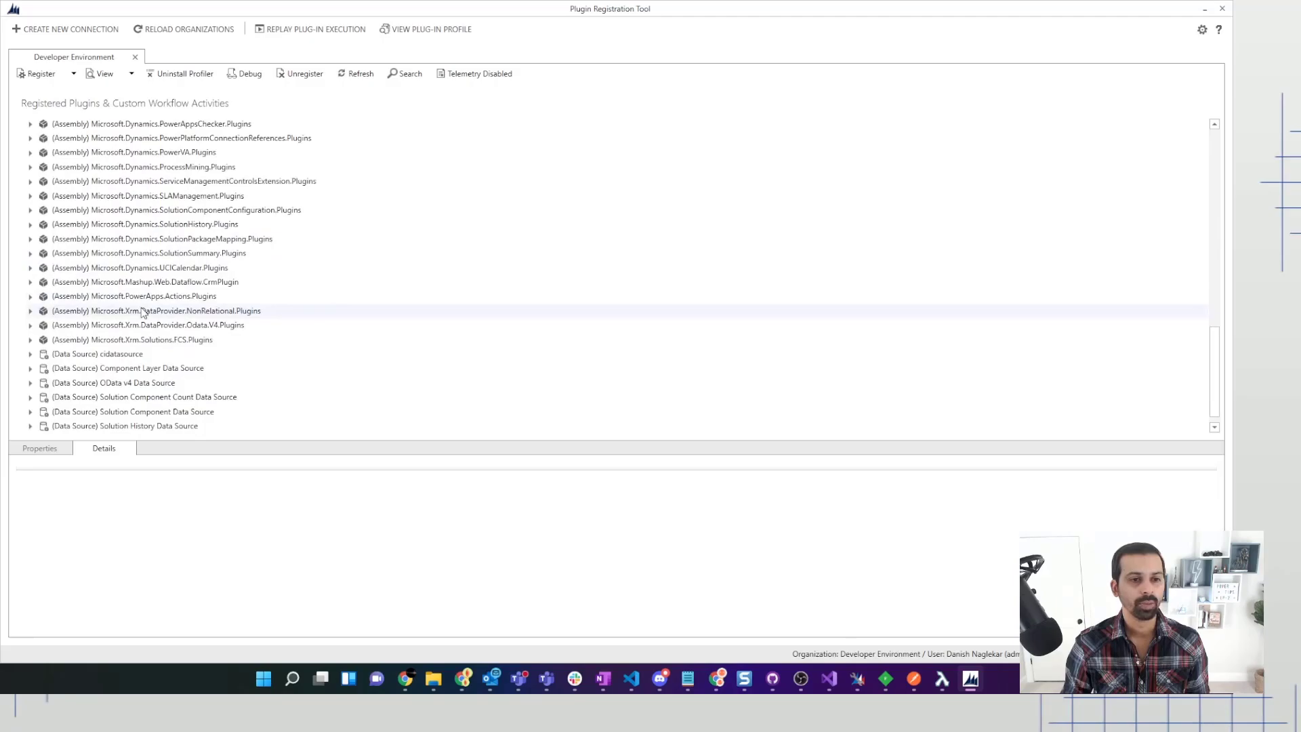
scroll(143, 311, "up", 20)
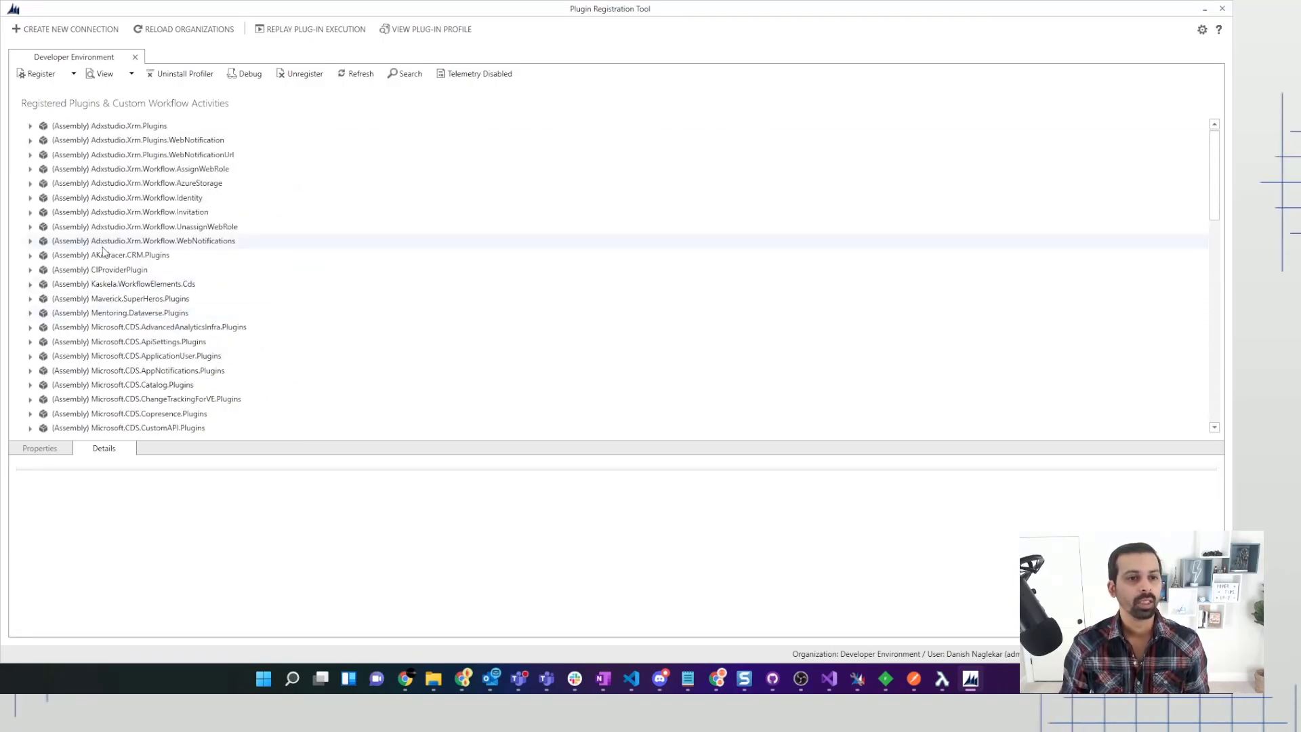
left_click(29, 299)
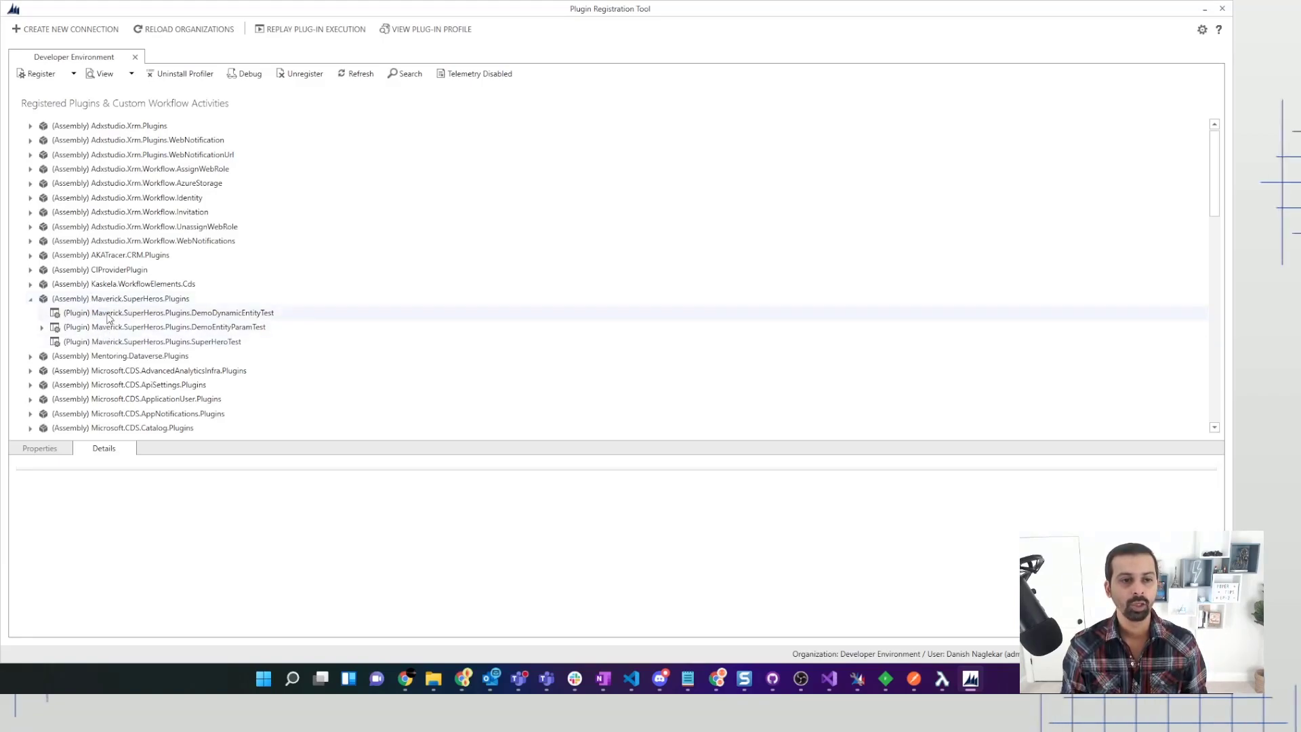
left_click(42, 328)
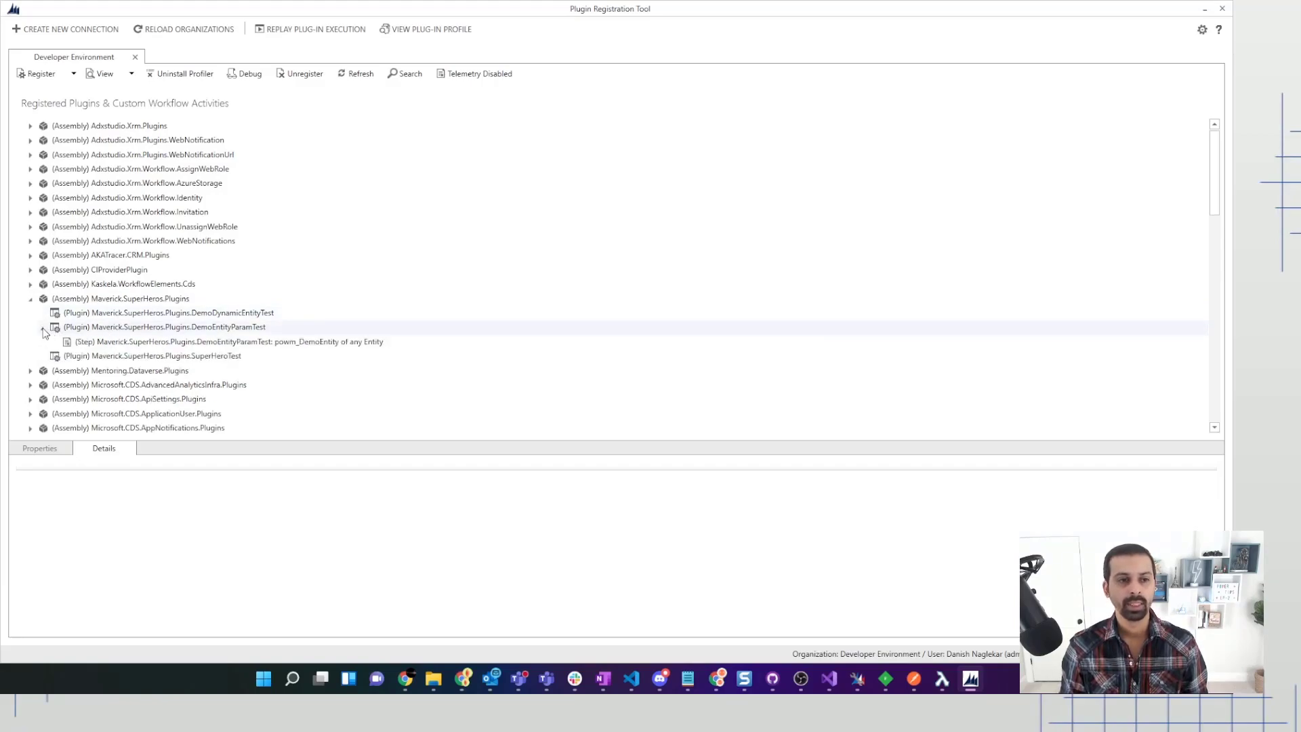
Select the Maverick.SuperHeros.Plugins.DemoEntityParamTest plugin and start registering a new step for it.
left_click(107, 328)
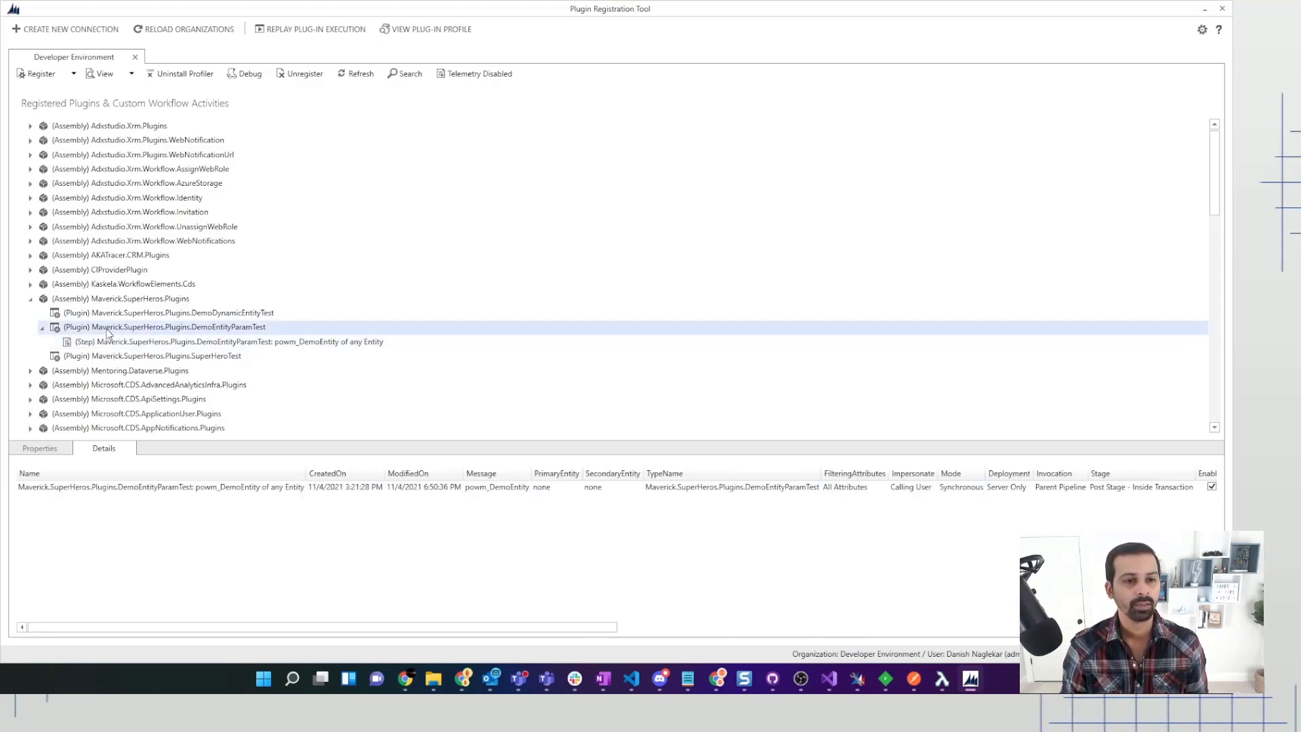
left_click(42, 75)
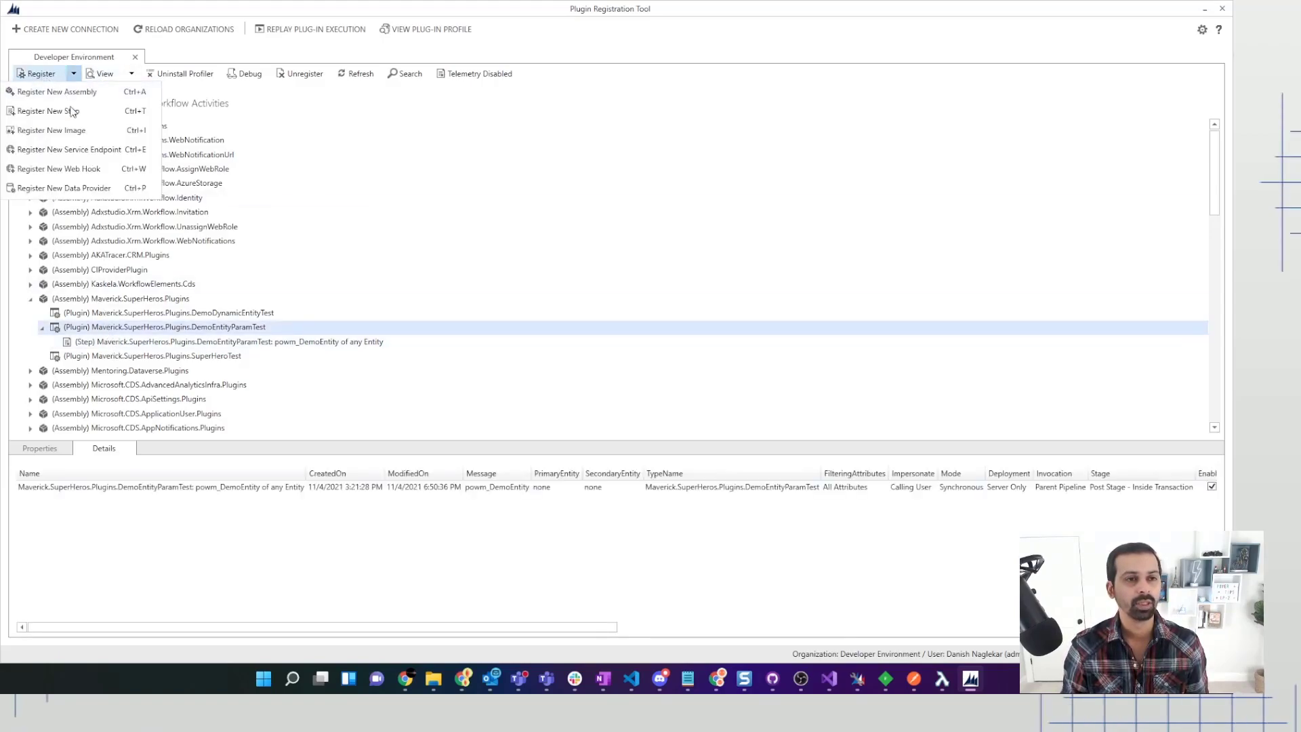
key("Escape")
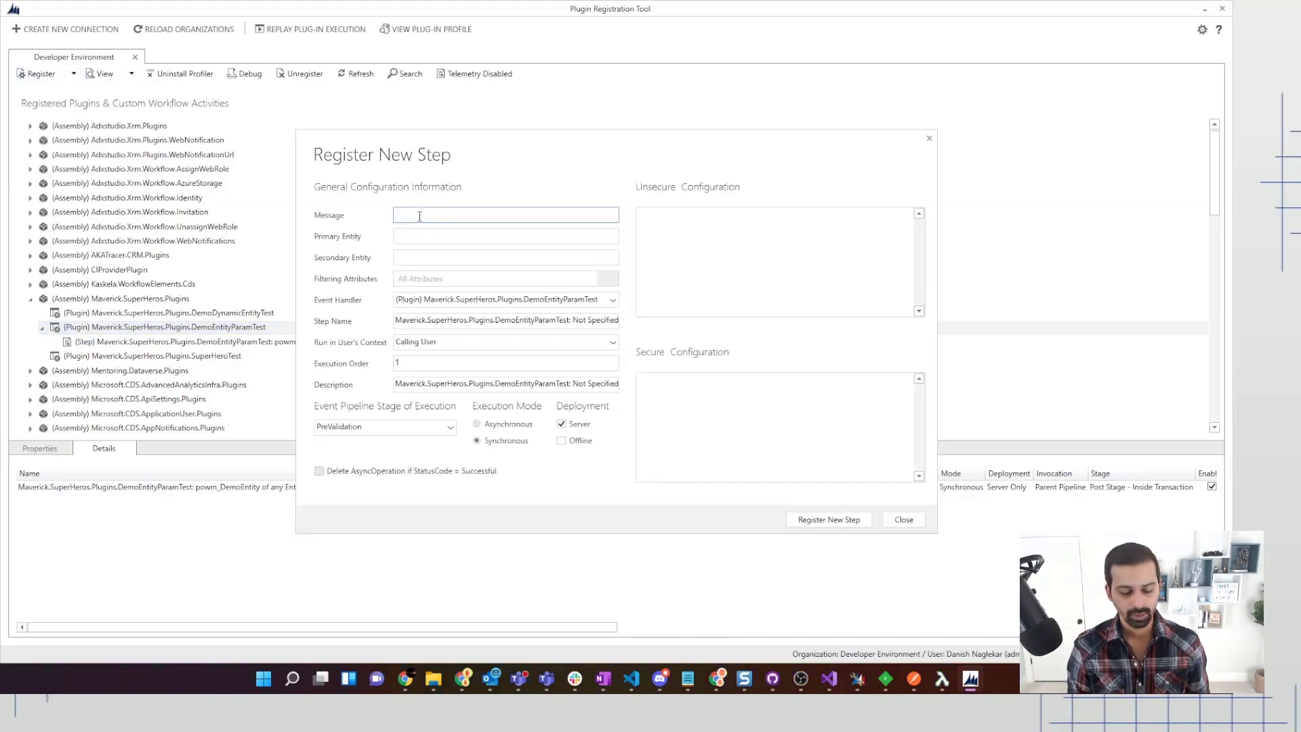
Try out Create, Update and Delete one after another as the new step's message.
type("Cre")
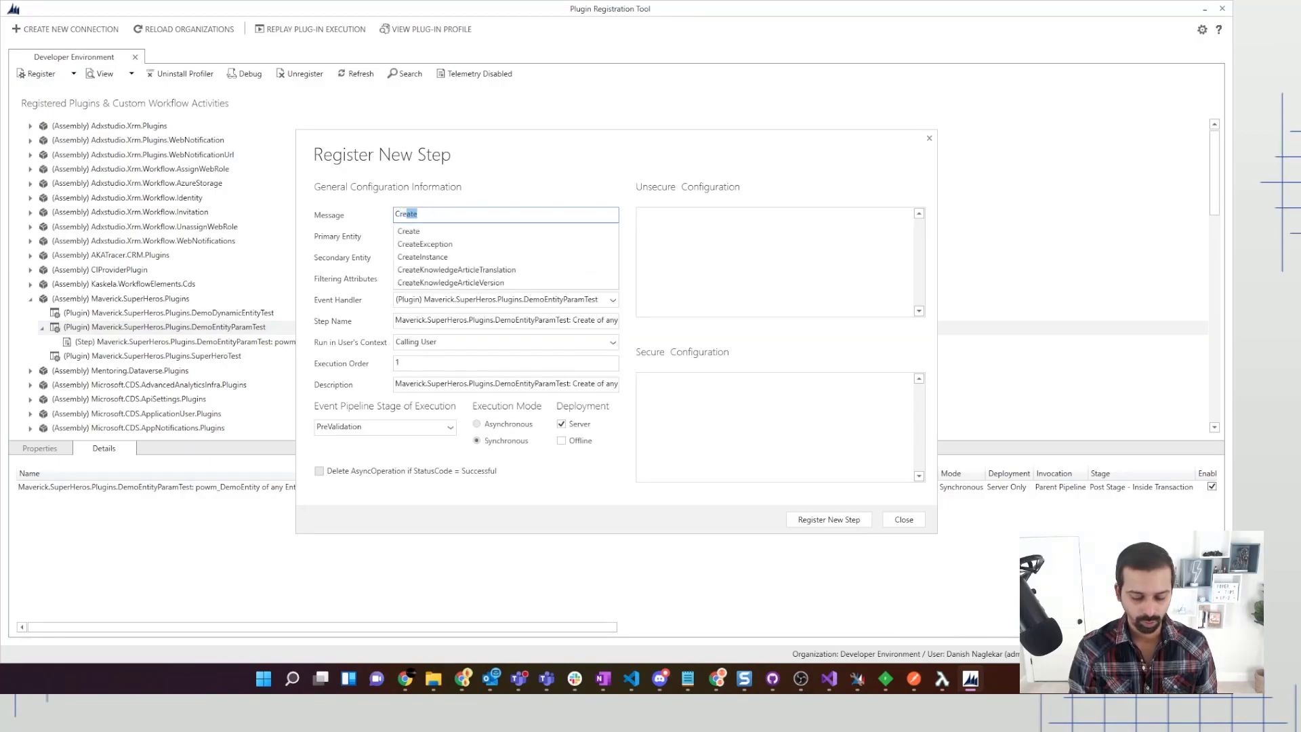
key("BackSpace")
key("BackSpace")
key("BackSpace")
key("BackSpace")
type("Updat")
key("BackSpace")
key("BackSpace")
key("BackSpace")
key("BackSpace")
key("BackSpace")
key("BackSpace")
type("Delet")
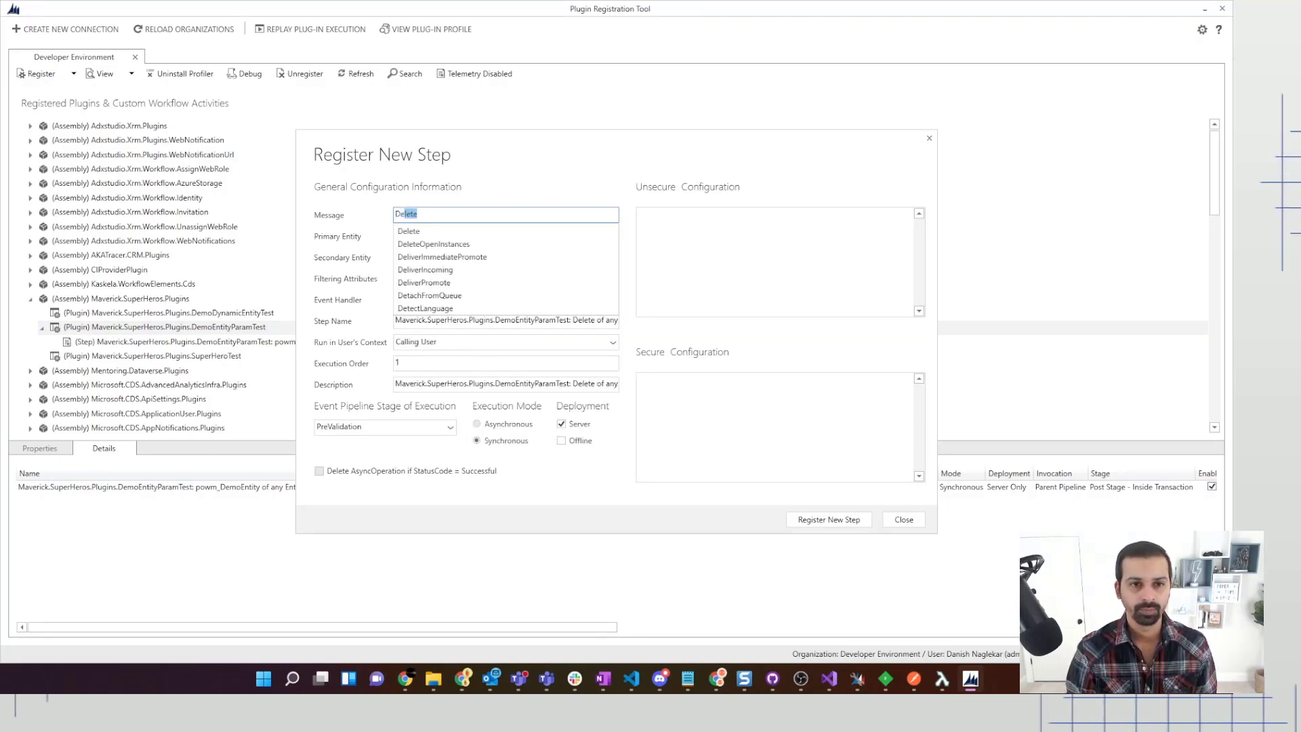
Browse the messages starting with "Re" as far as RemovePrivilege, and clear the message field.
key("BackSpace")
key("BackSpace")
key("BackSpace")
key("BackSpace")
key("BackSpace")
key("BackSpace")
type("Recalcula")
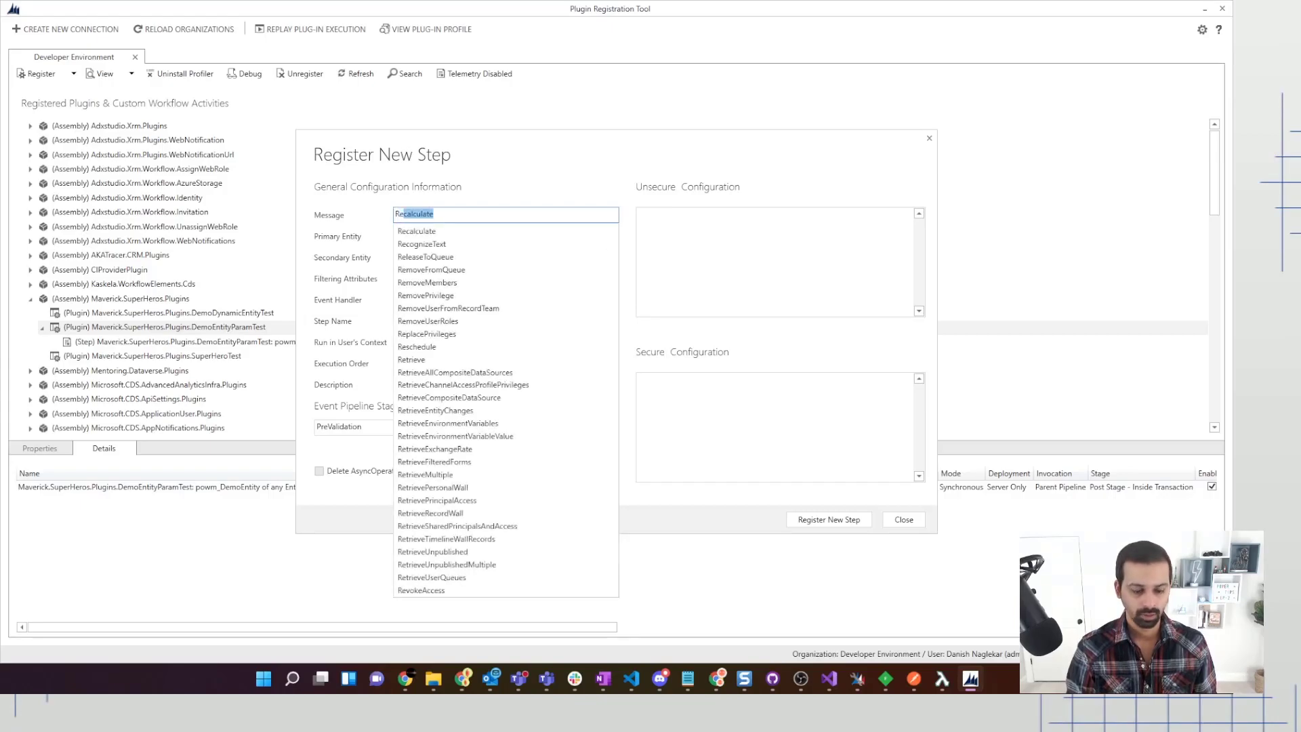
key("Down")
key("Down")
key("Down")
key("Down")
key("Down")
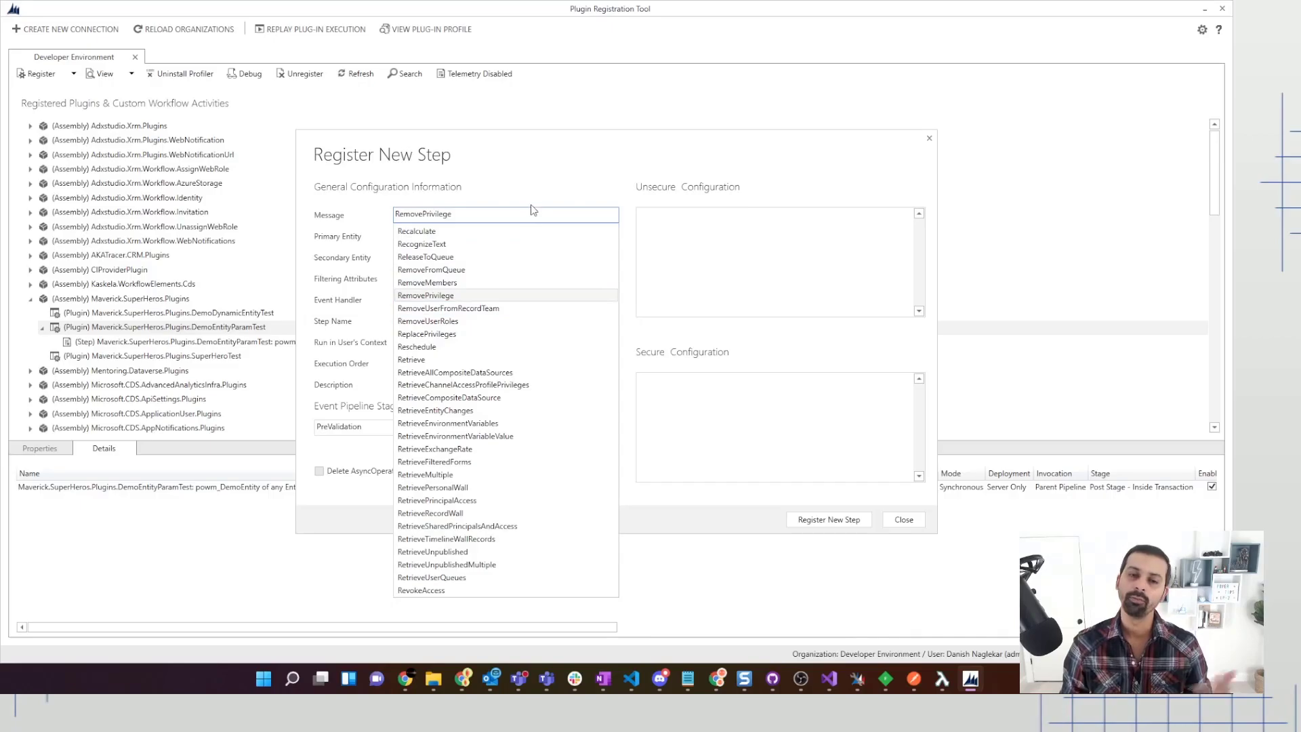
left_click_drag(472, 219, 394, 222)
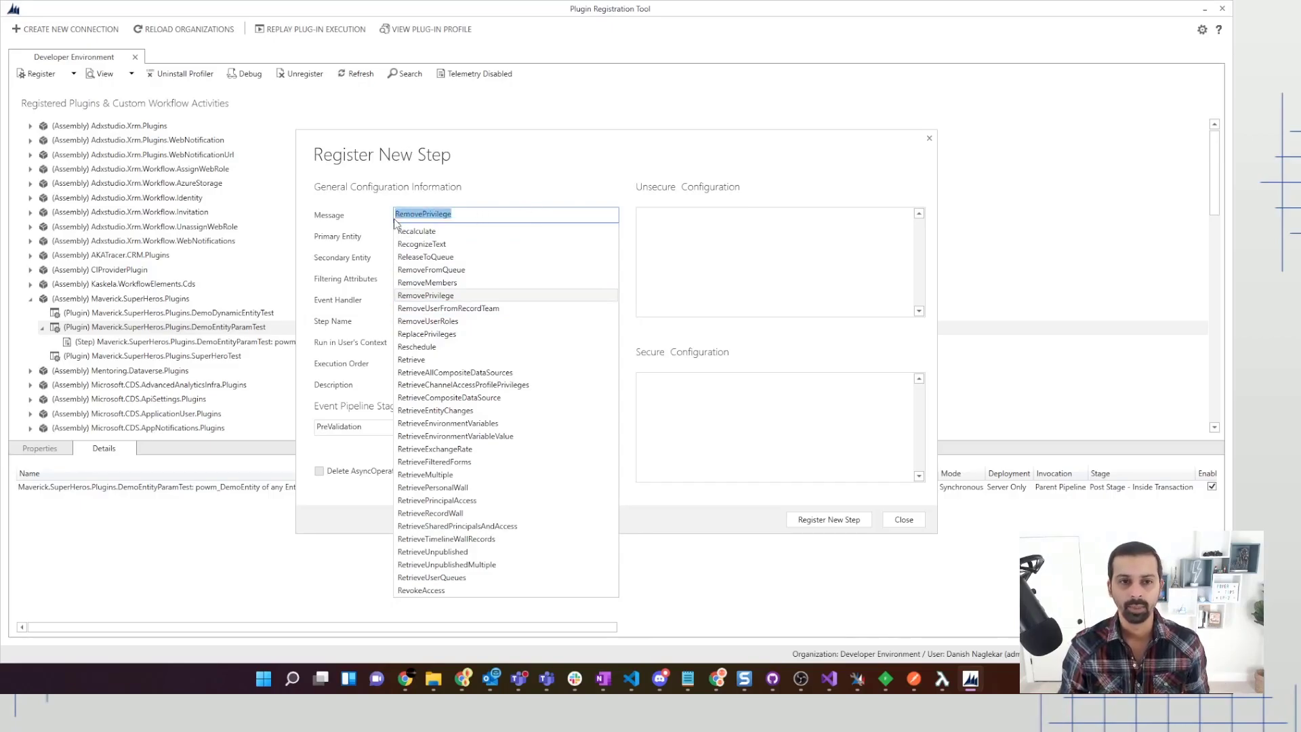
key("BackSpace")
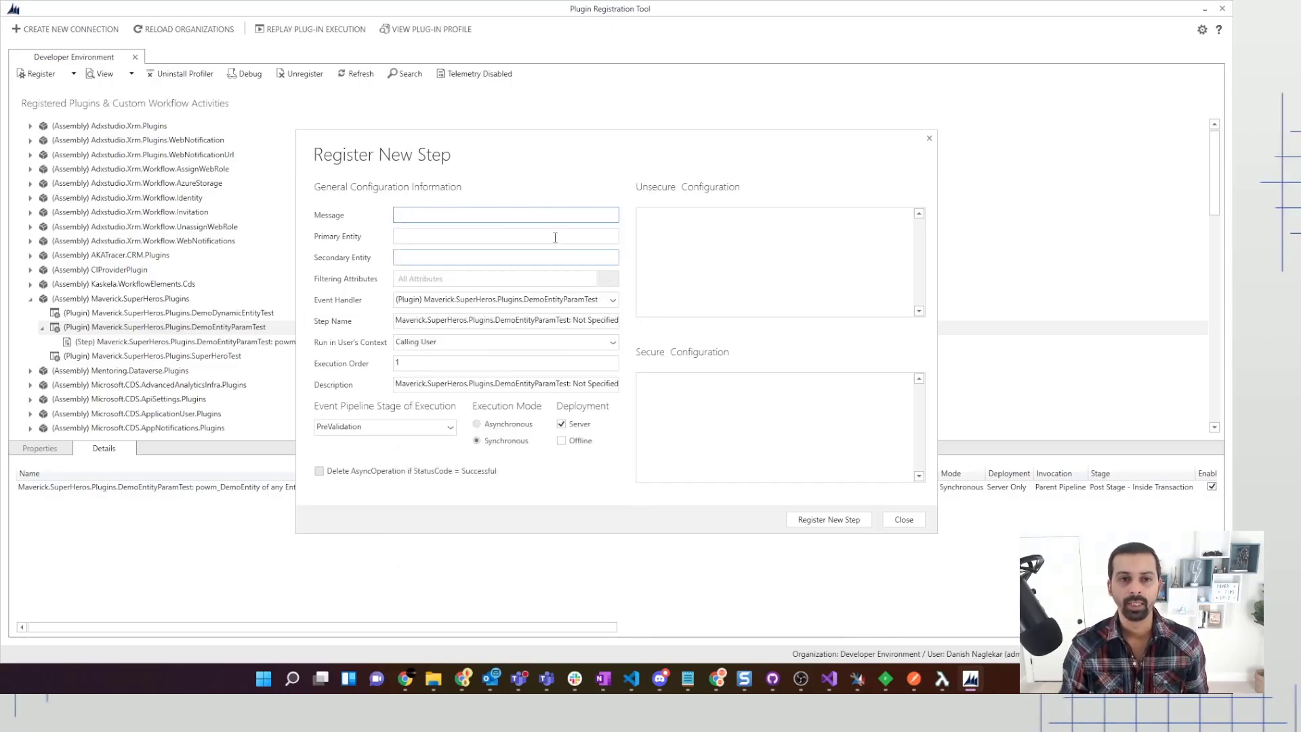
Try to enter a primary entity starting with "pm" while the message is empty.
left_click(414, 239)
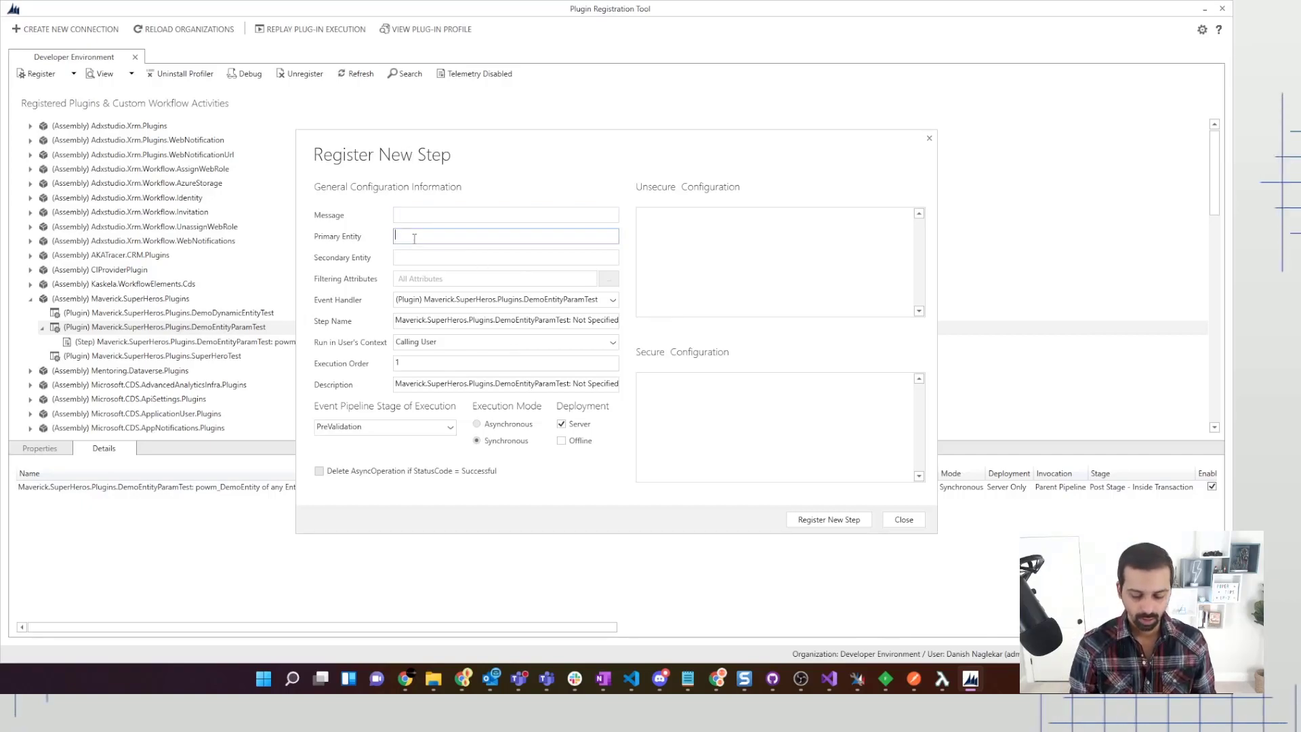
type("pma")
key("BackSpace")
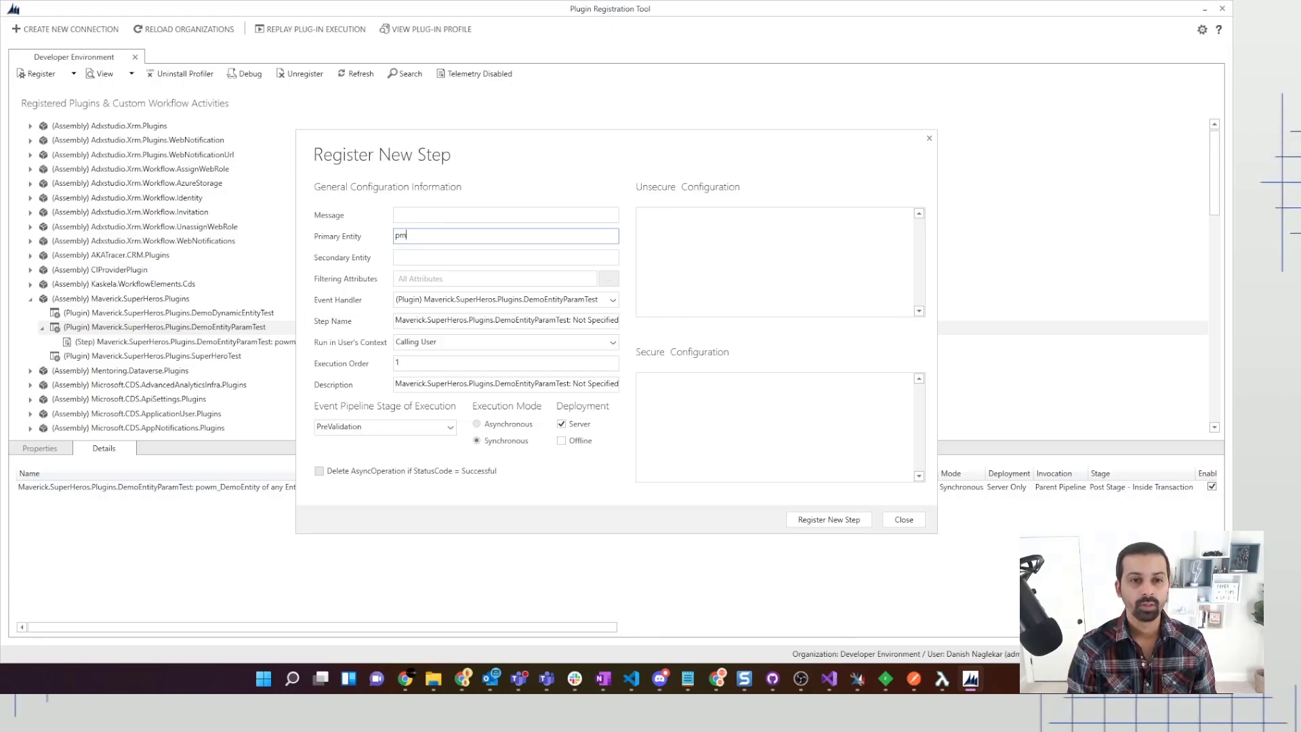
Set the new step's message to Create and its primary entity to pmav_superhero.
left_click(416, 215)
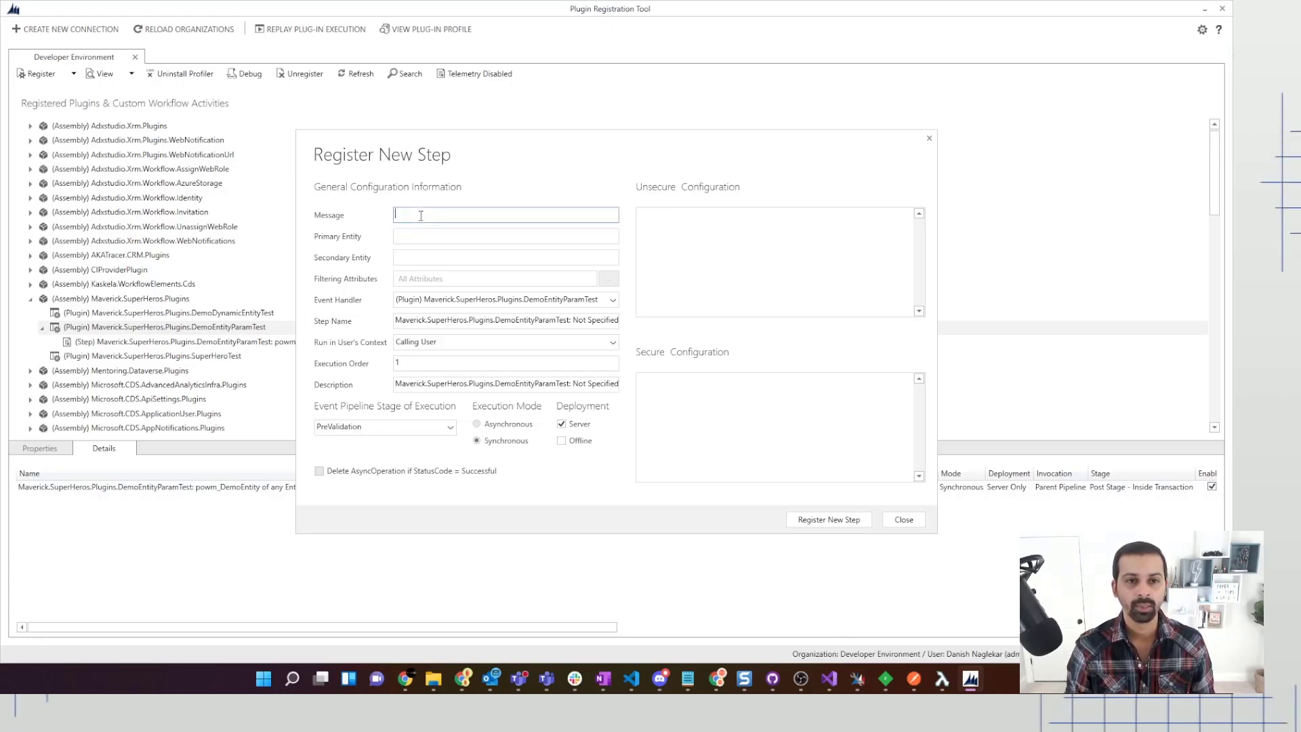
type("Create")
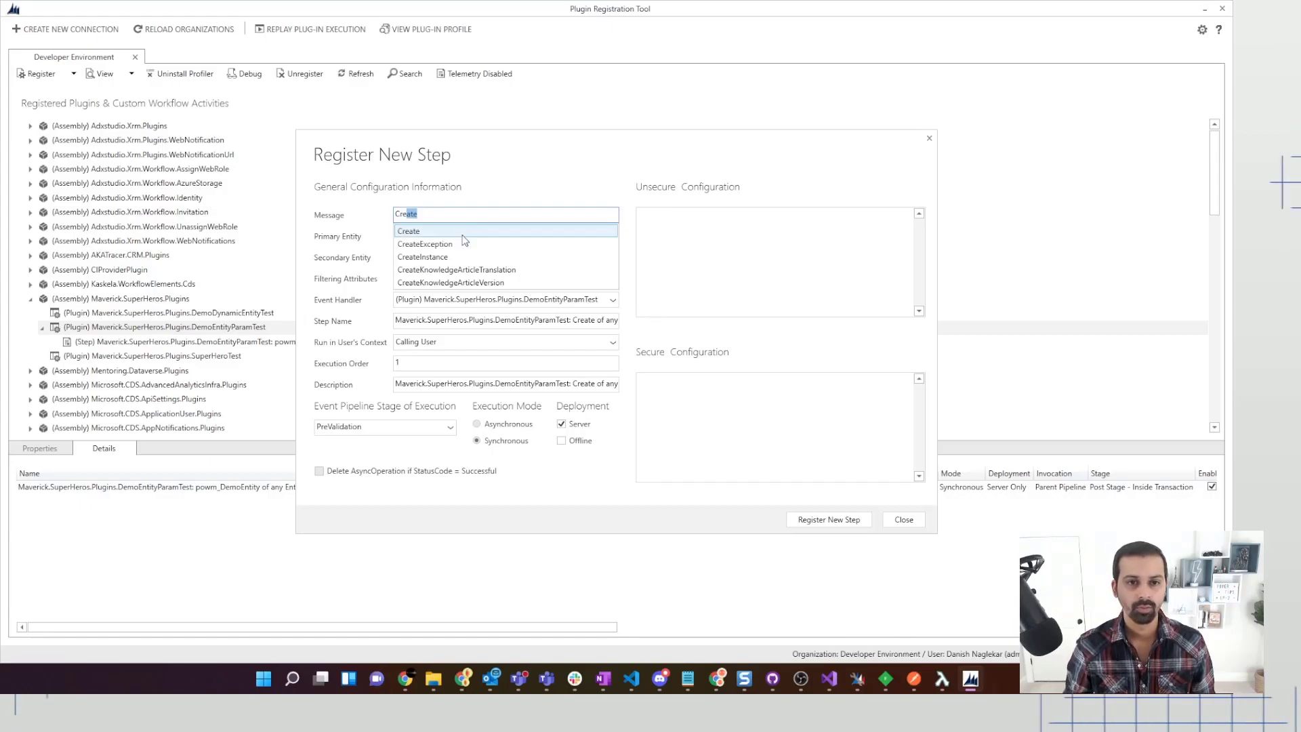
left_click(434, 231)
left_click(437, 236)
type("sup")
key("BackSpace")
key("BackSpace")
key("BackSpace")
type("pmav_superhero")
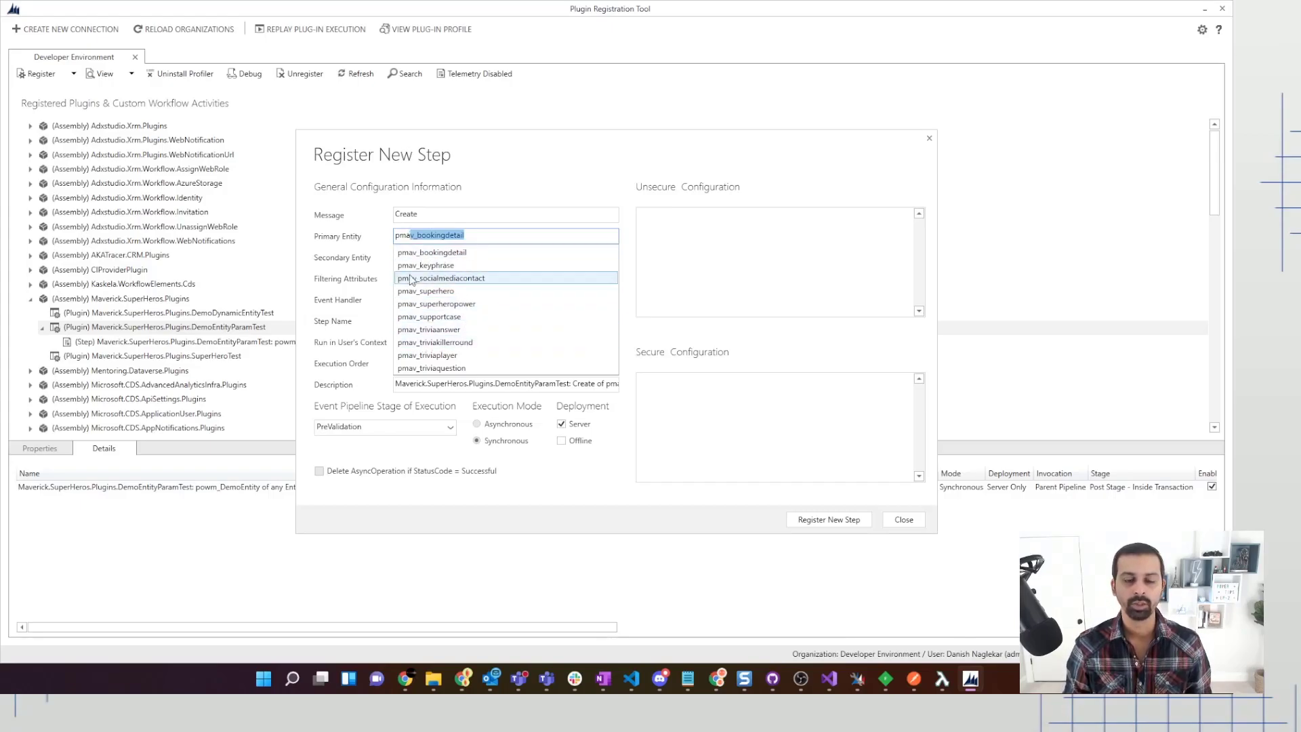
left_click(439, 291)
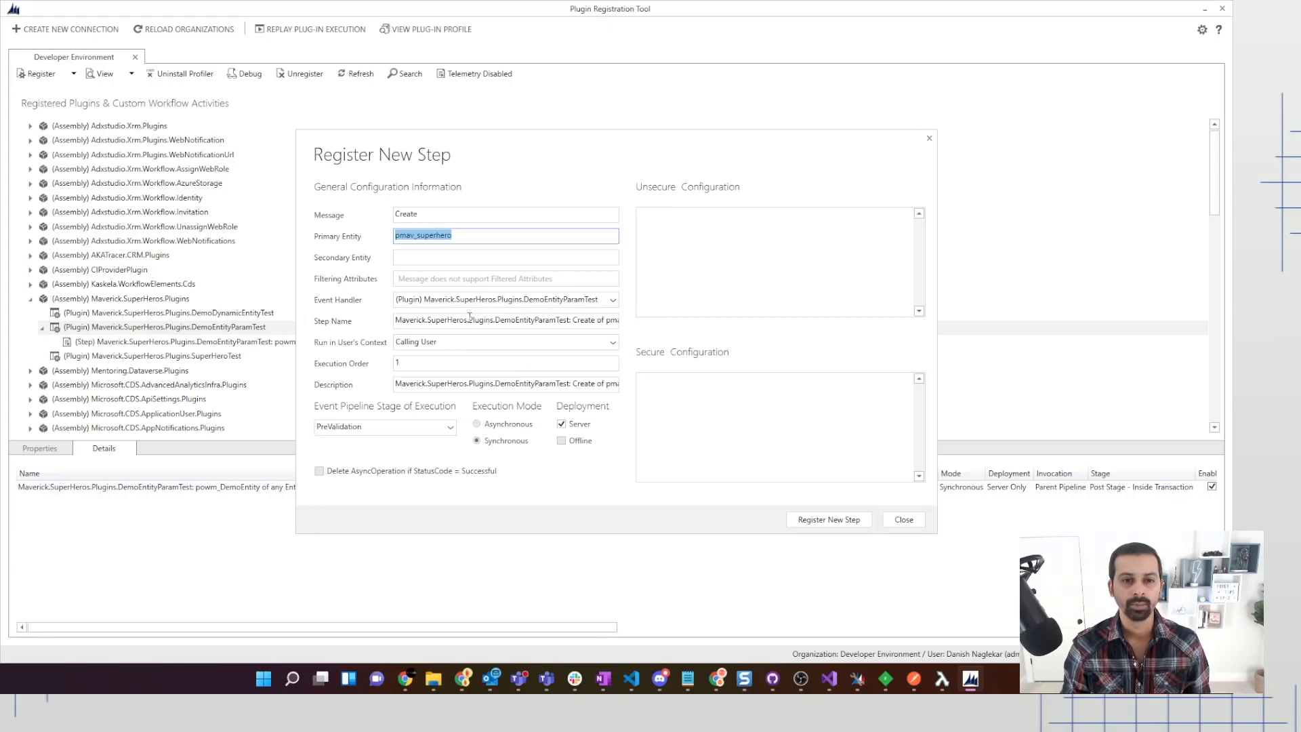
Try SYSTEM (Disabled) as the user context the step runs in, and switch back to Calling User.
left_click(427, 344)
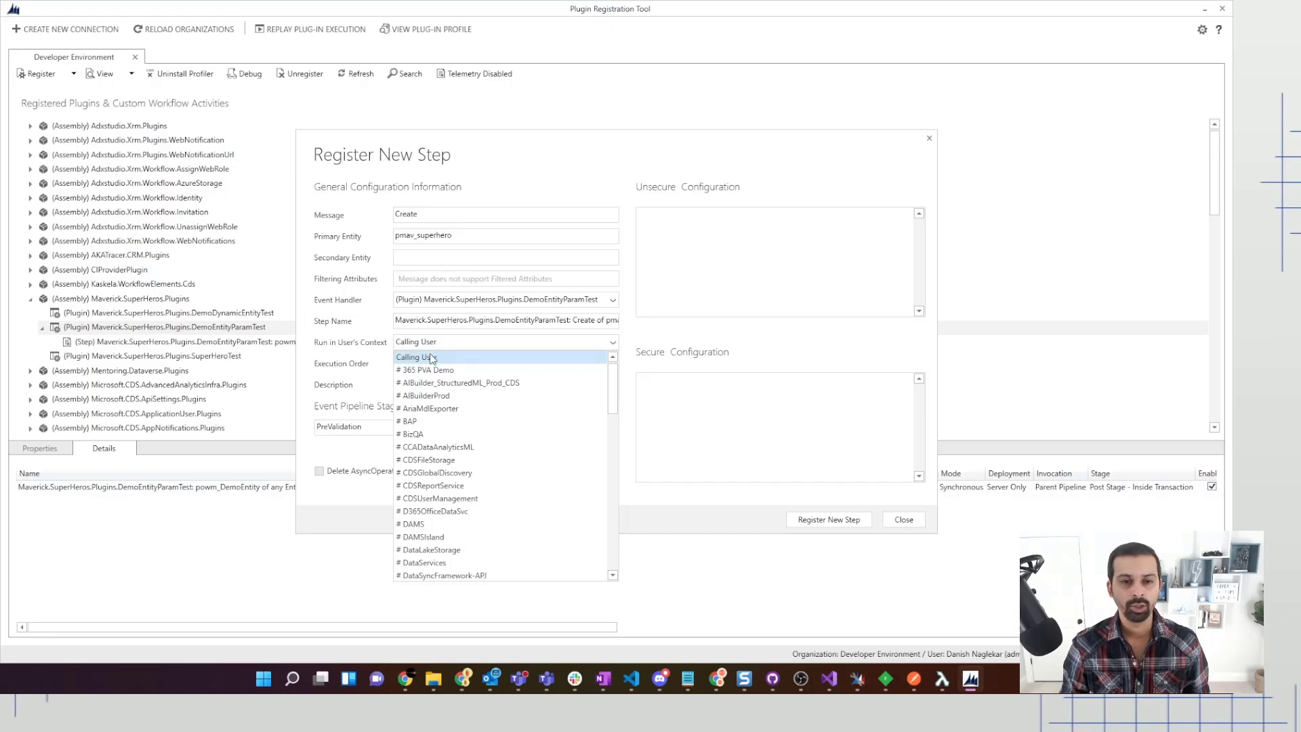
scroll(431, 358, "down", 8)
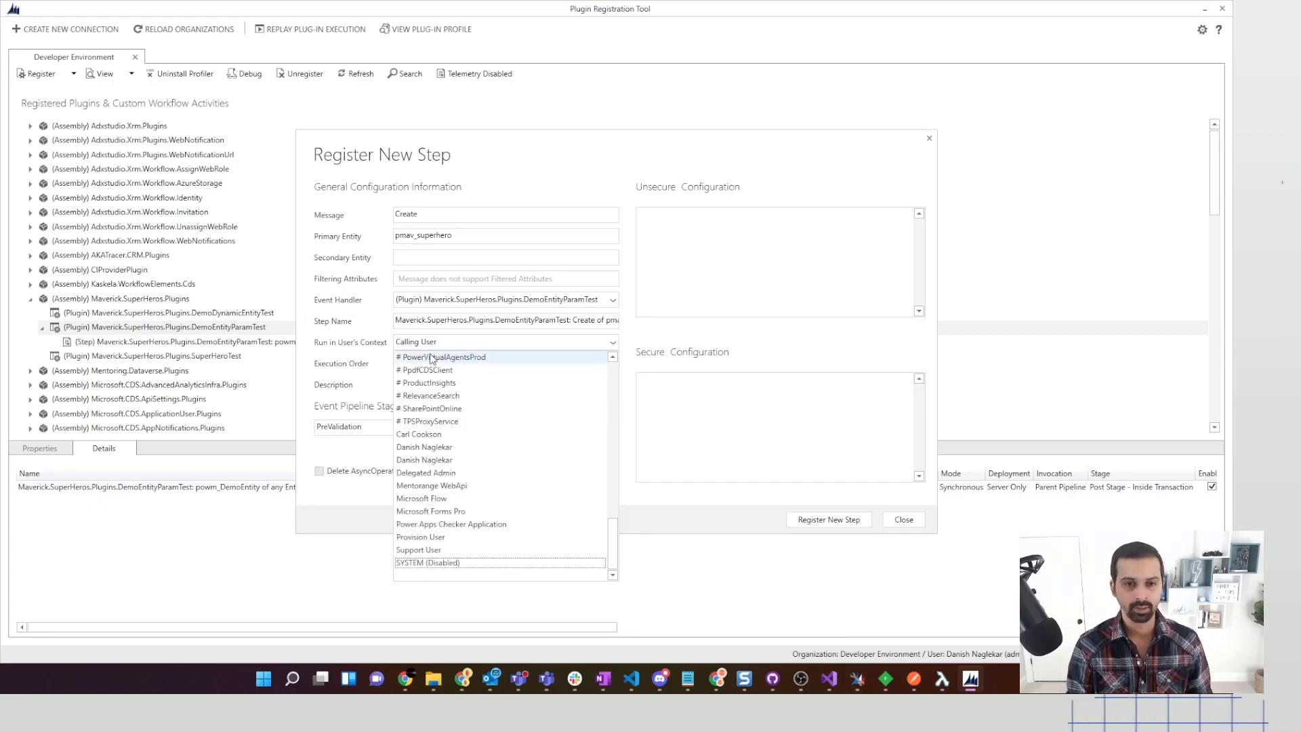
left_click(453, 567)
left_click(452, 343)
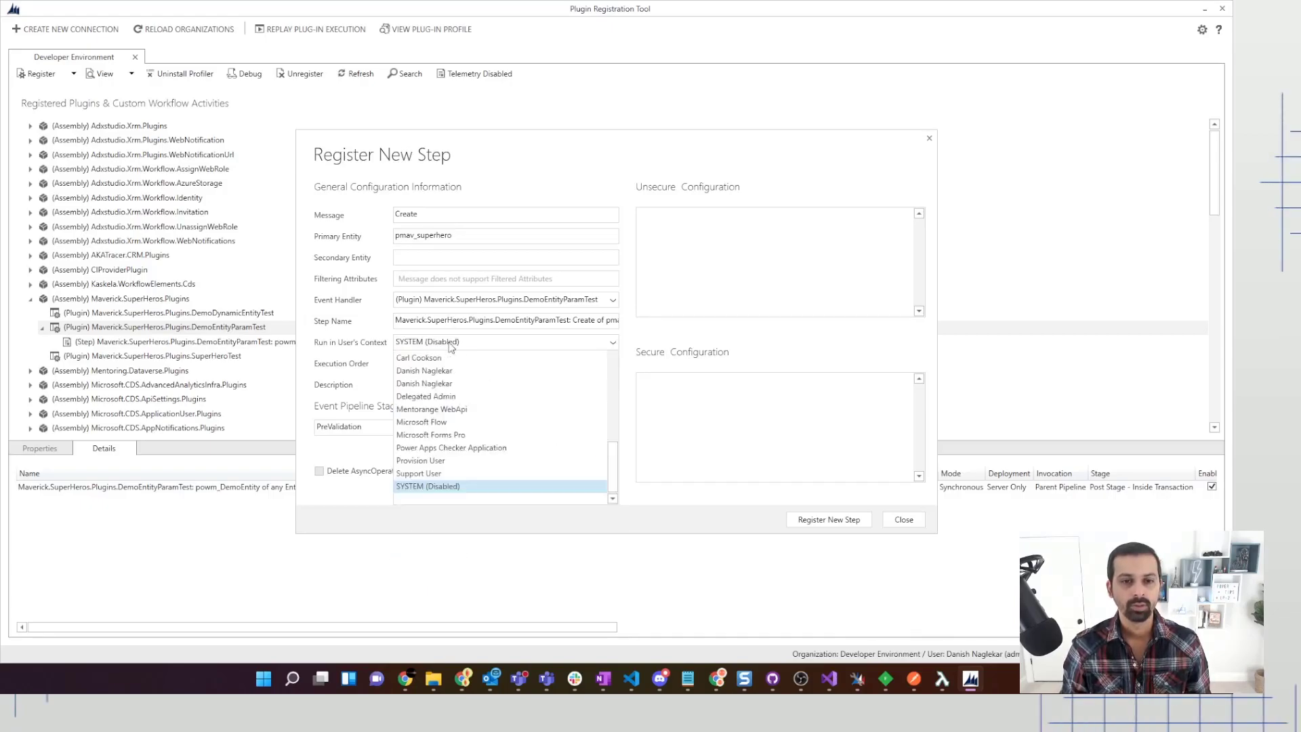
scroll(452, 398, "up", 8)
left_click(417, 357)
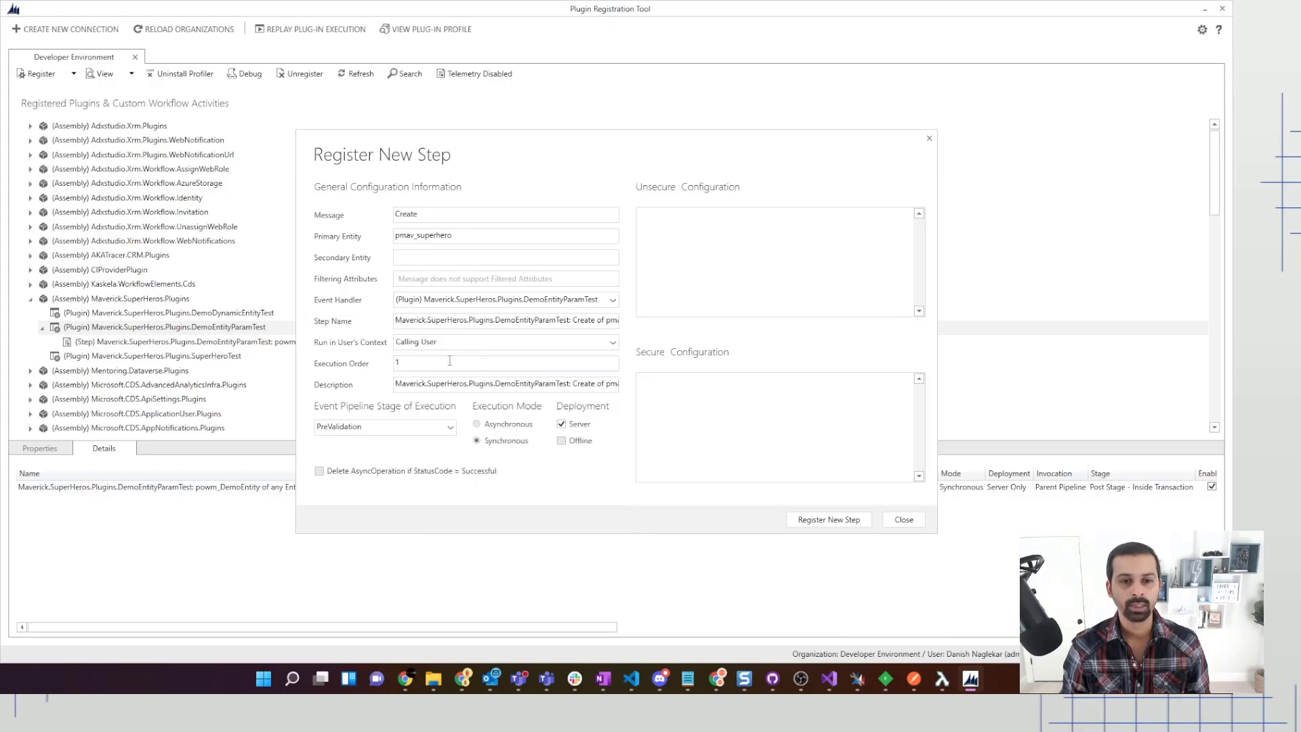
Set the step's execution order to 1 and its event pipeline stage of execution to PreValidation.
left_click(394, 363)
type("1")
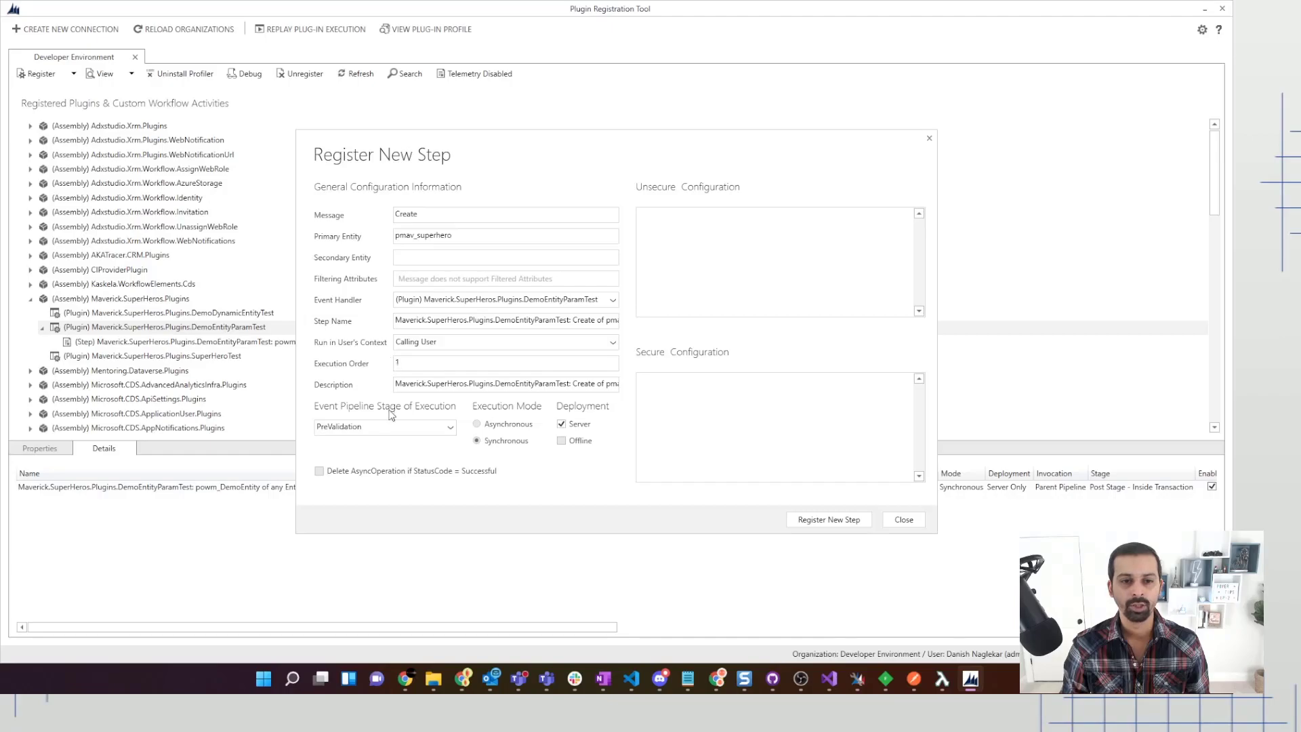
left_click(410, 428)
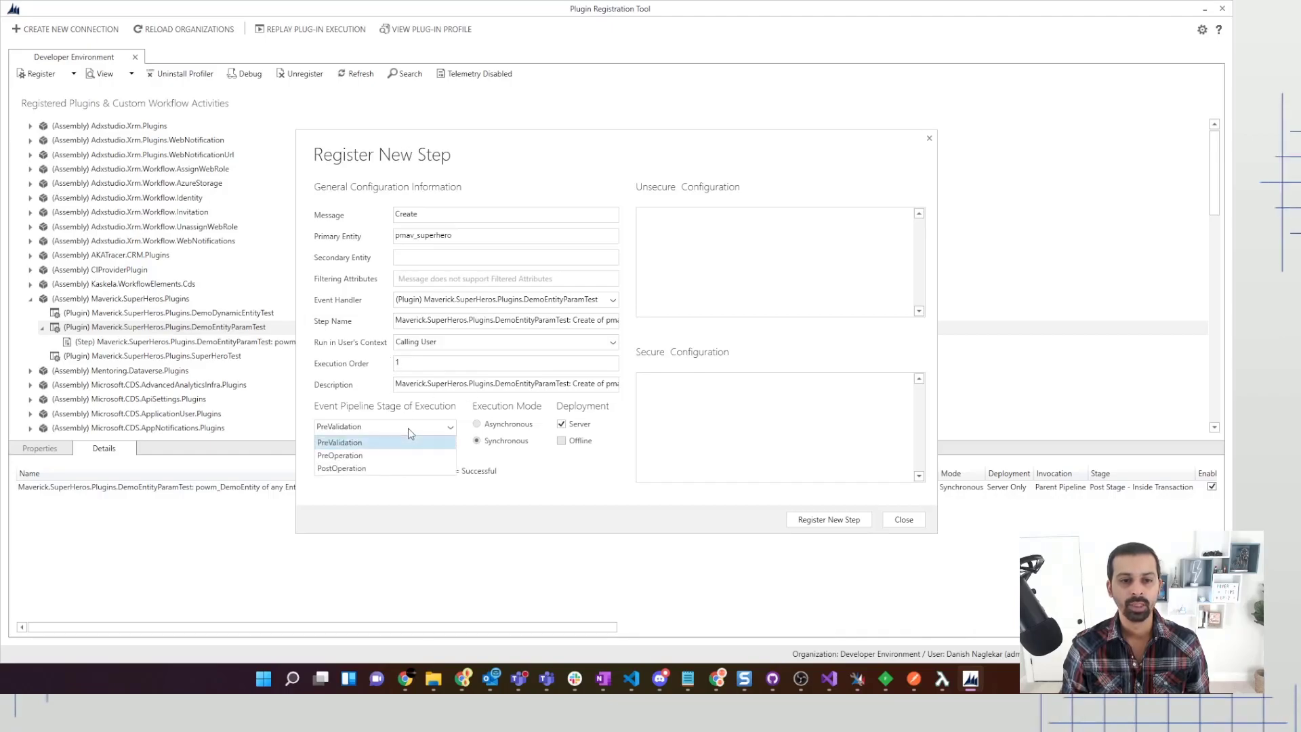
left_click(410, 440)
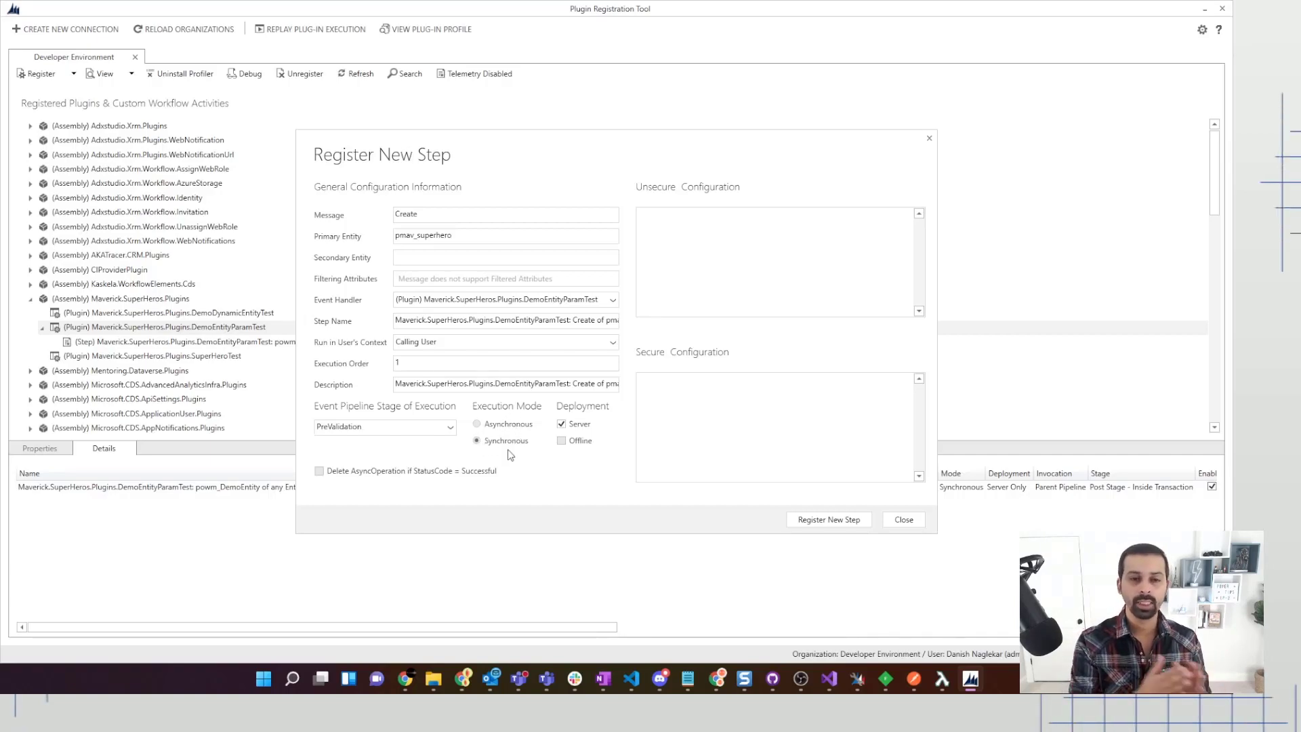
Close the new step form without registering it and switch to the Install Power Platform Tools documentation page in the browser.
left_click(903, 519)
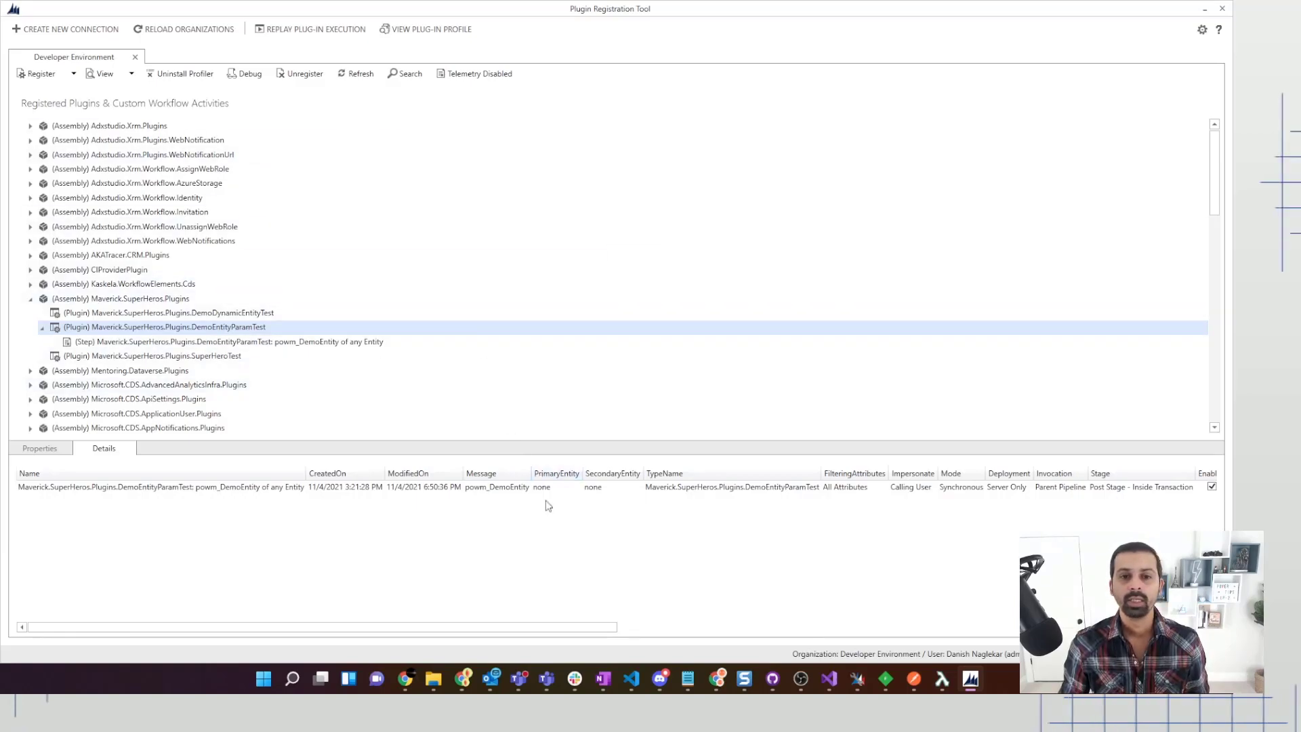
left_click(468, 680)
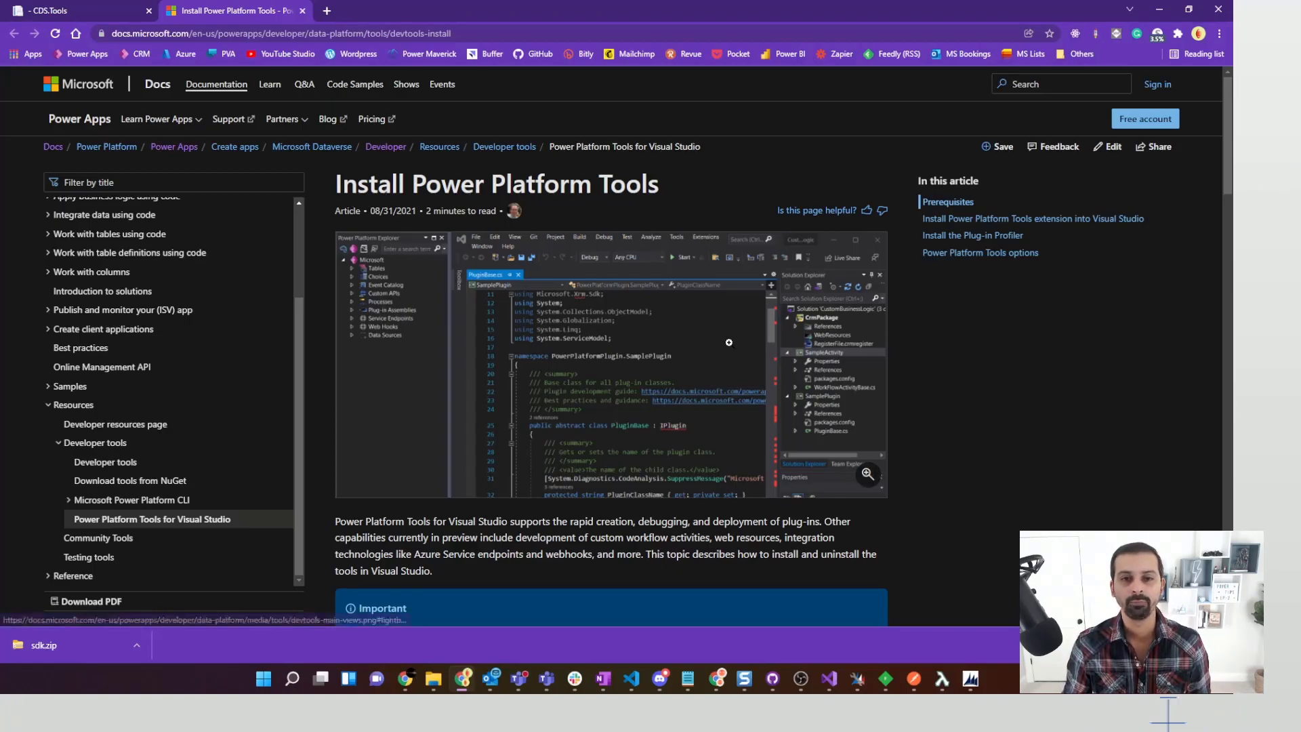
Switch to Visual Studio and search the online extensions for "power platform".
left_click(830, 679)
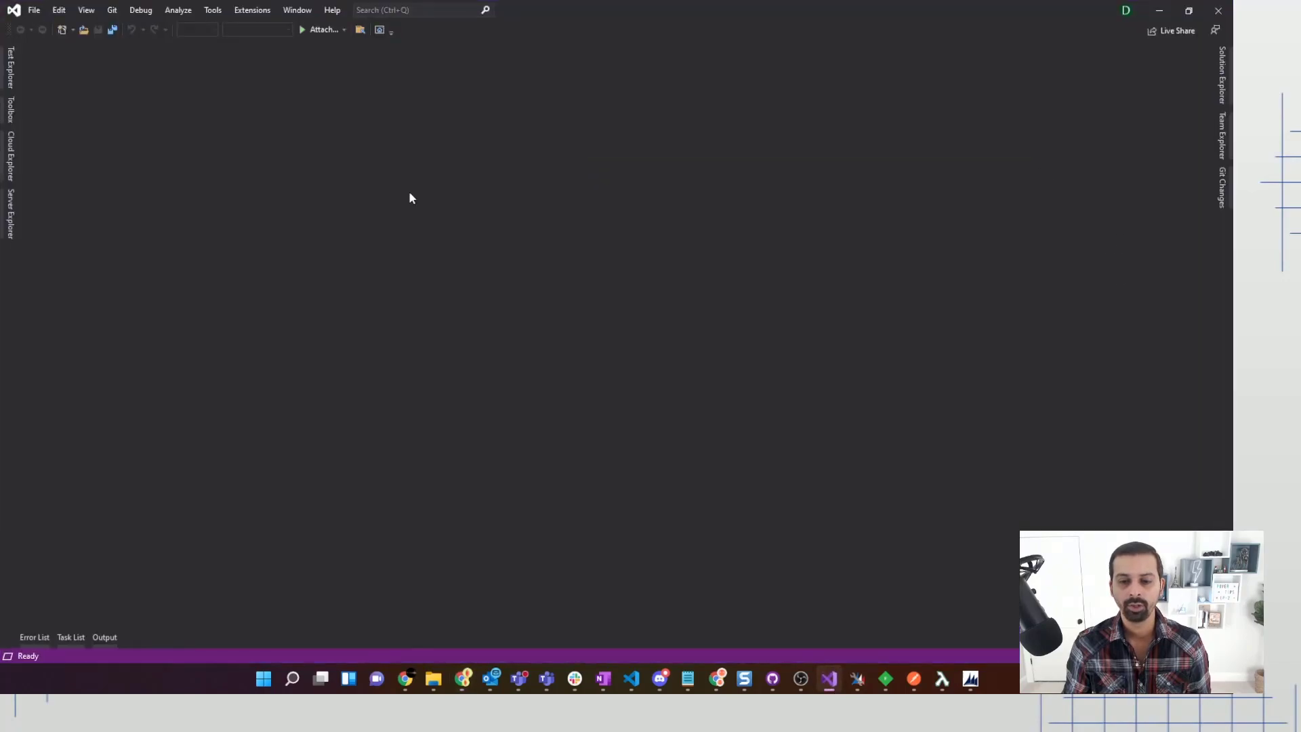
left_click(259, 11)
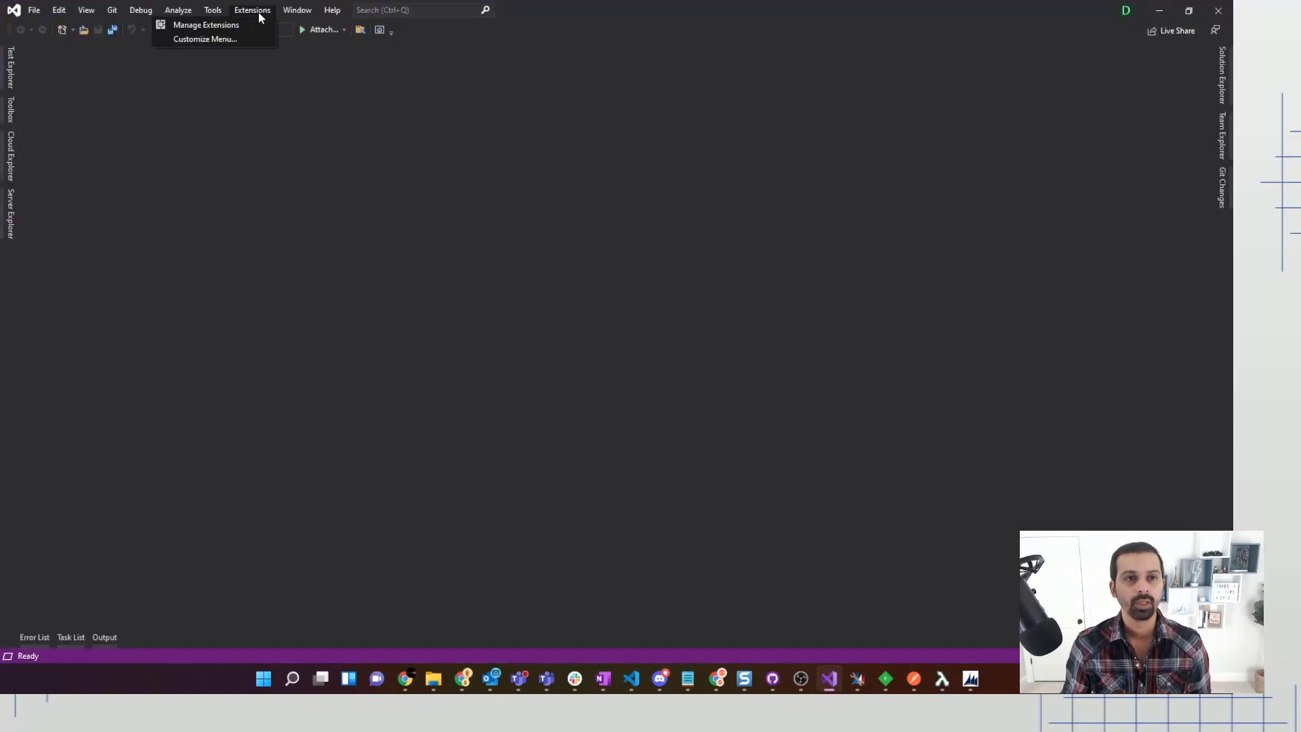
left_click(257, 22)
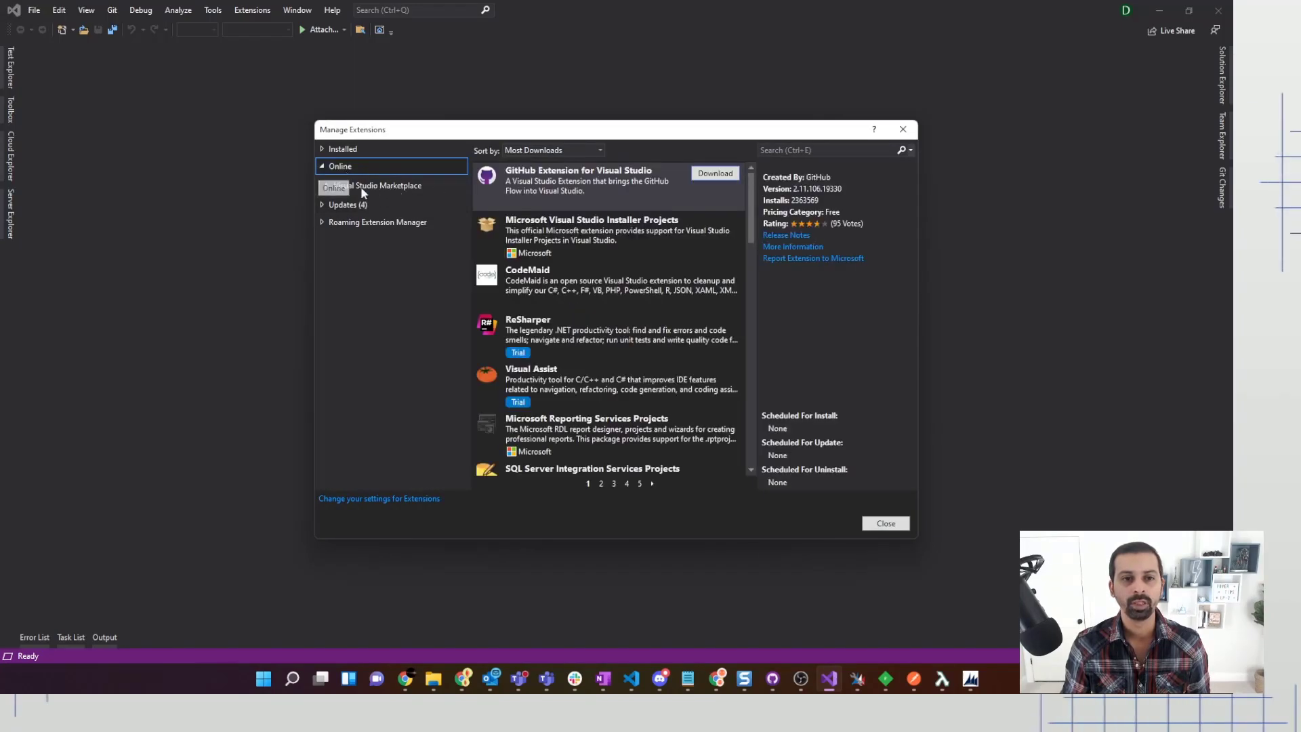
left_click(838, 149)
type("power")
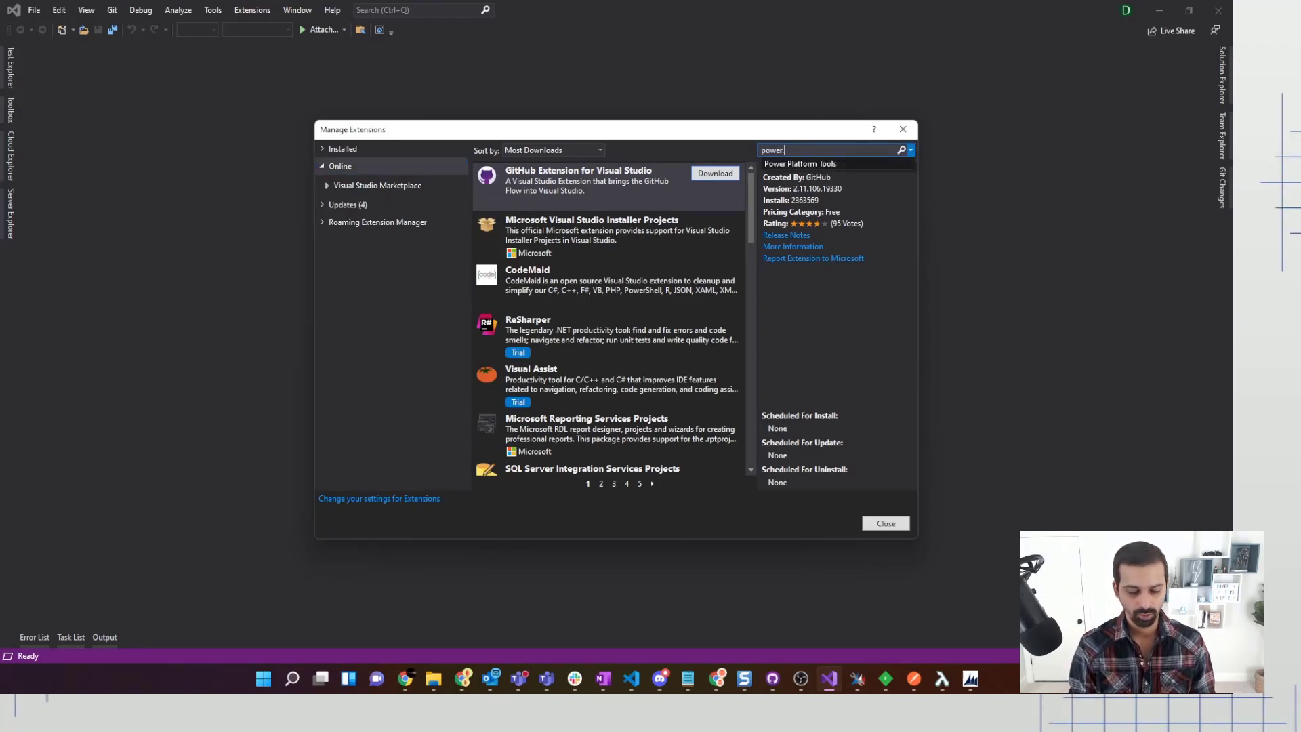
type(" platform")
key("Return")
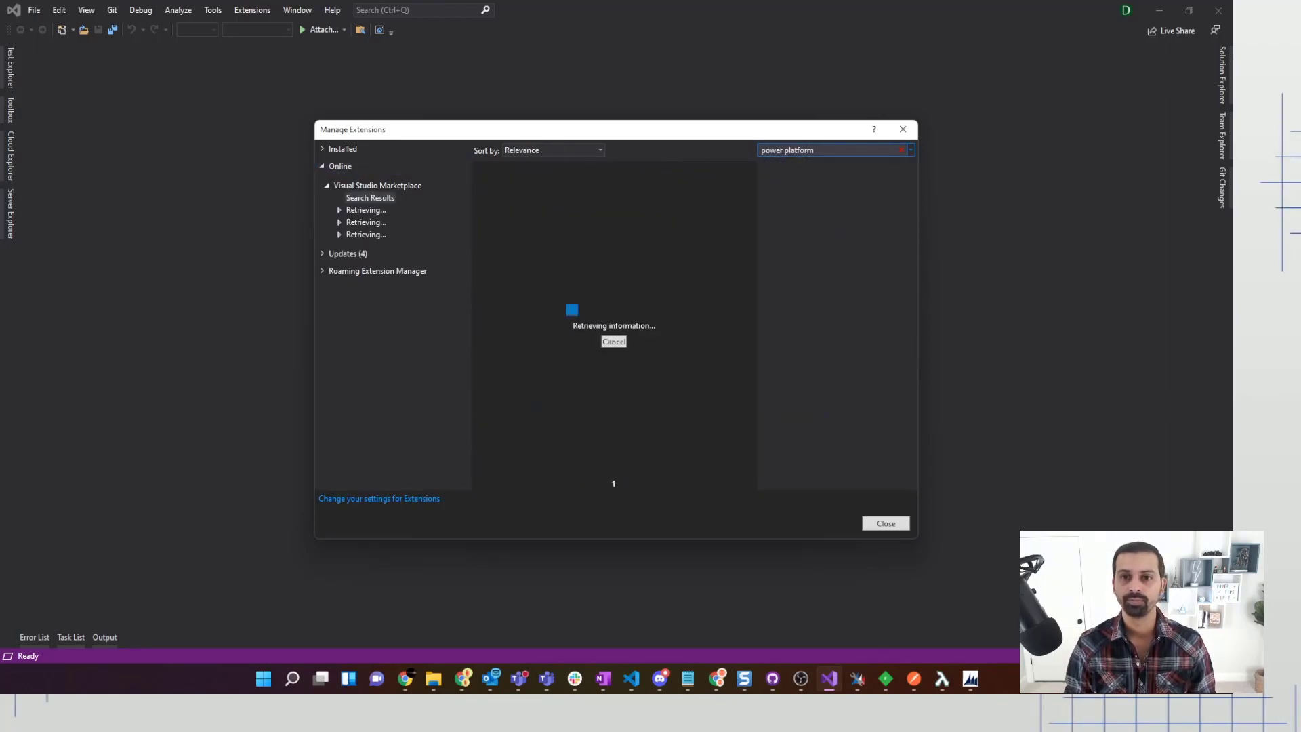
Download the Power Platform Tools extension so it is scheduled for install, and close Visual Studio.
left_click(589, 236)
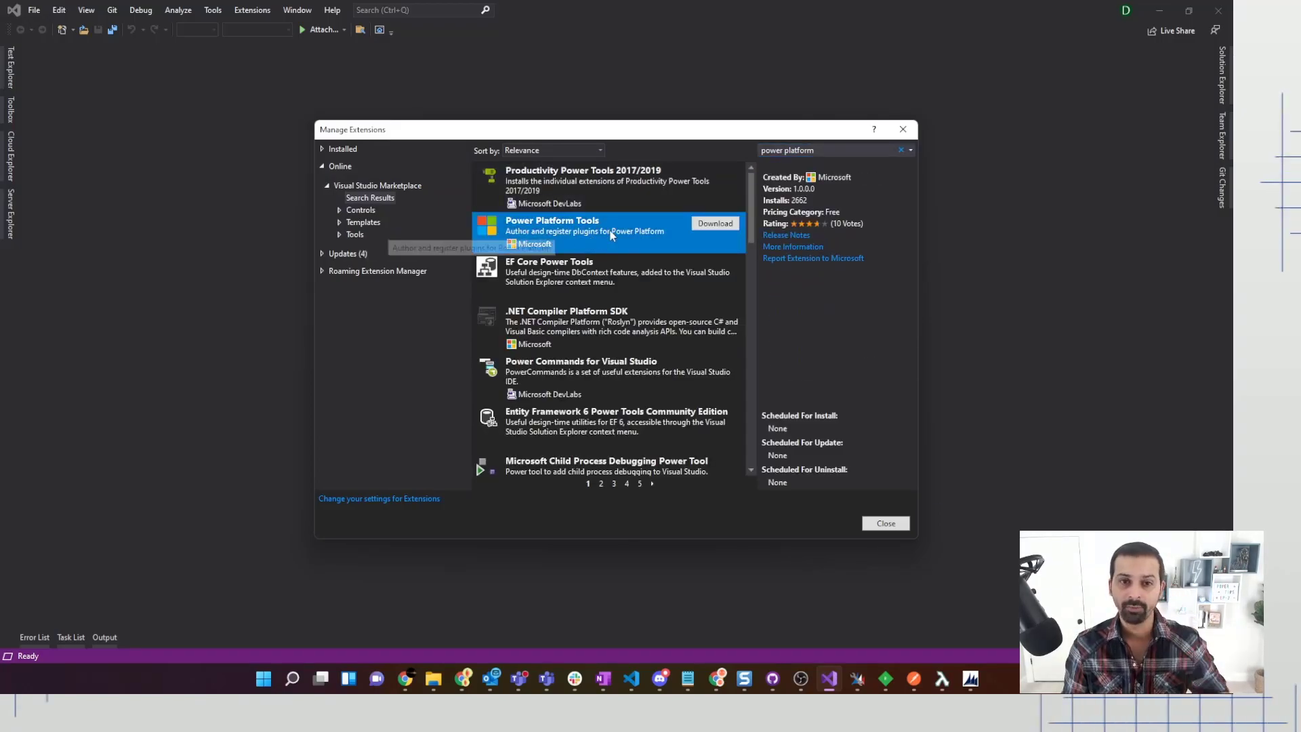
left_click(730, 228)
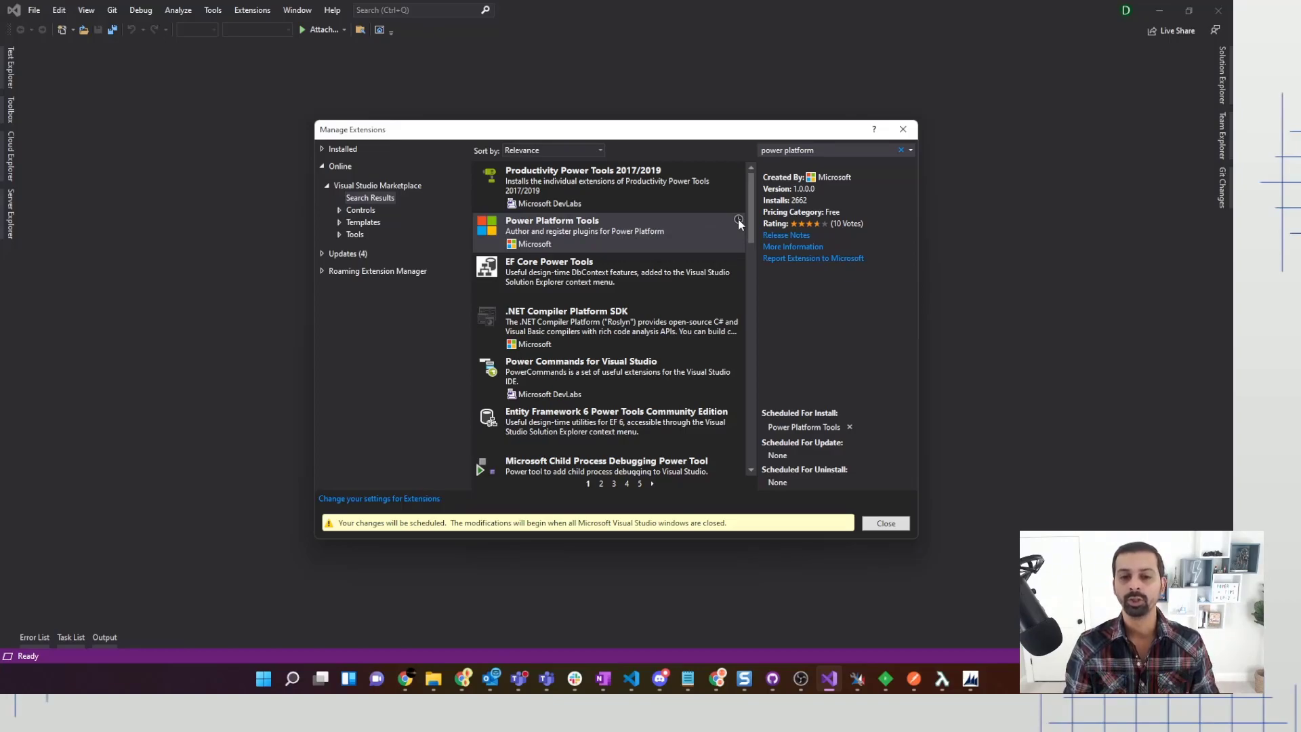
left_click(903, 129)
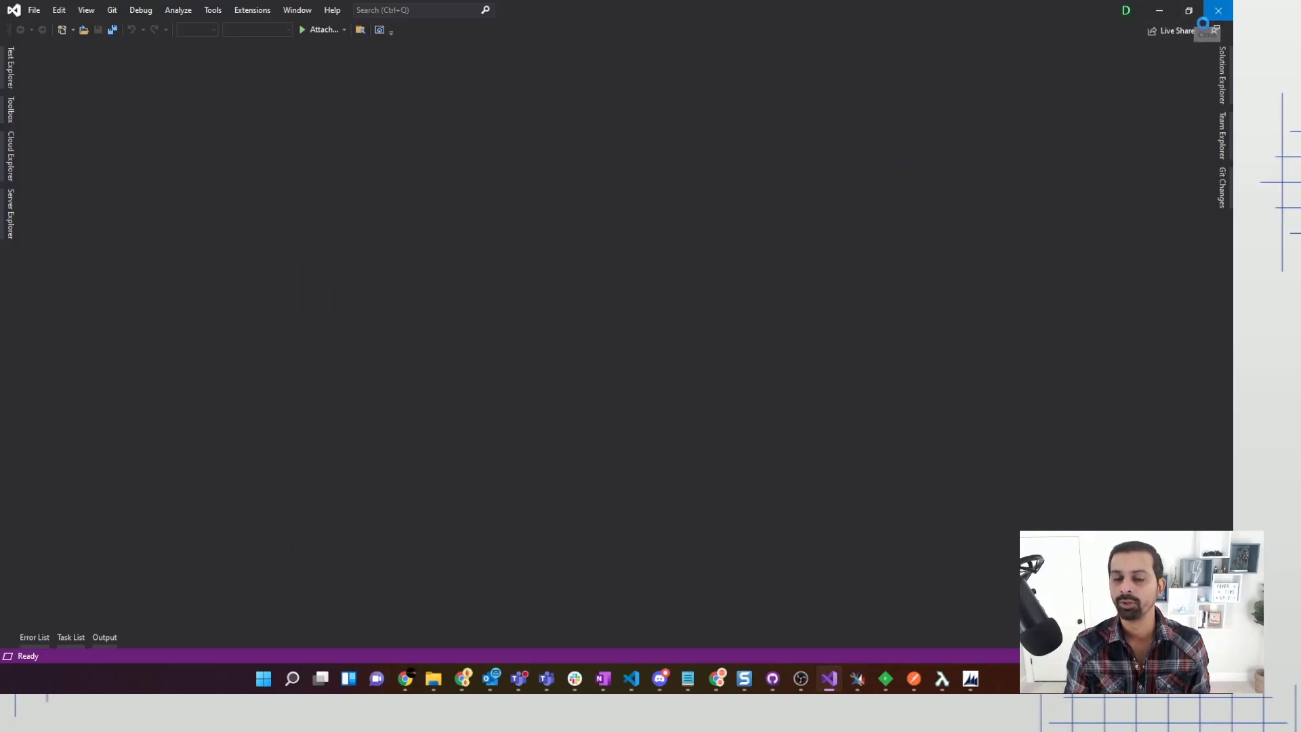
left_click(1218, 11)
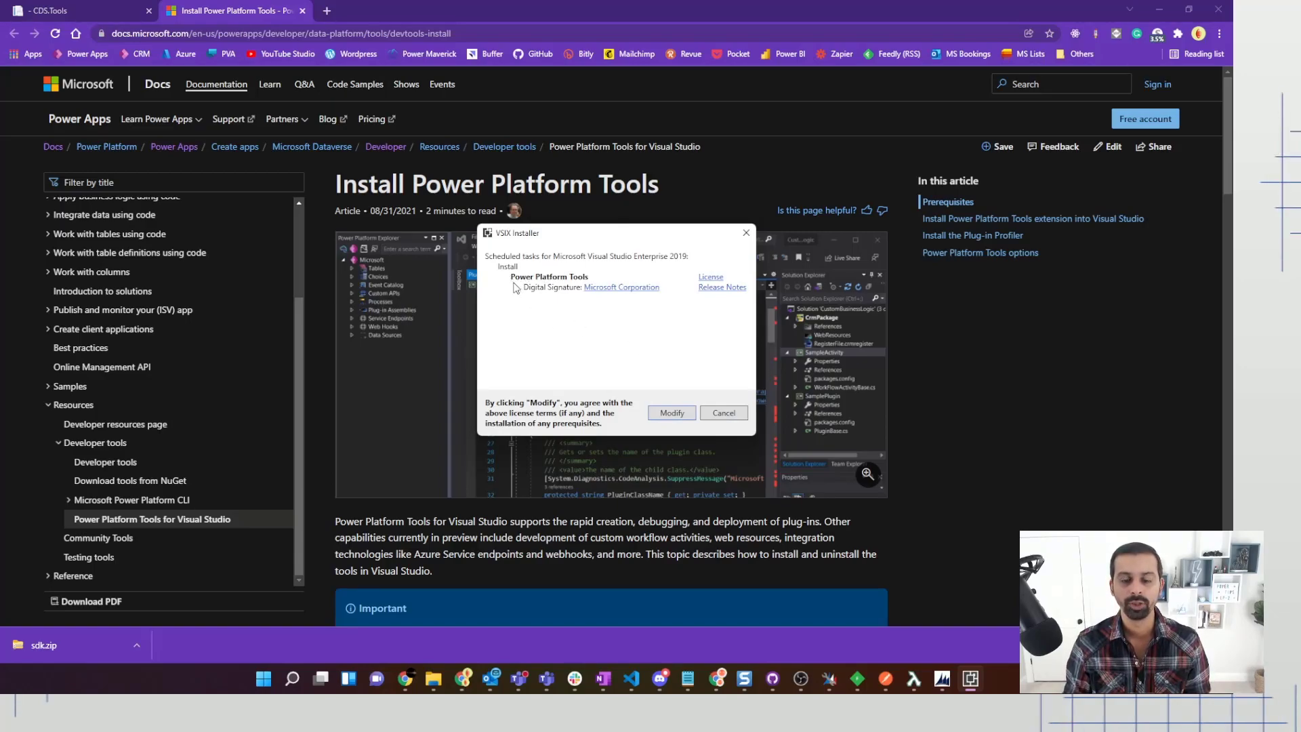
Approve the Power Platform Tools installation, end the running Visual Studio tasks, and close the installer.
left_click(672, 412)
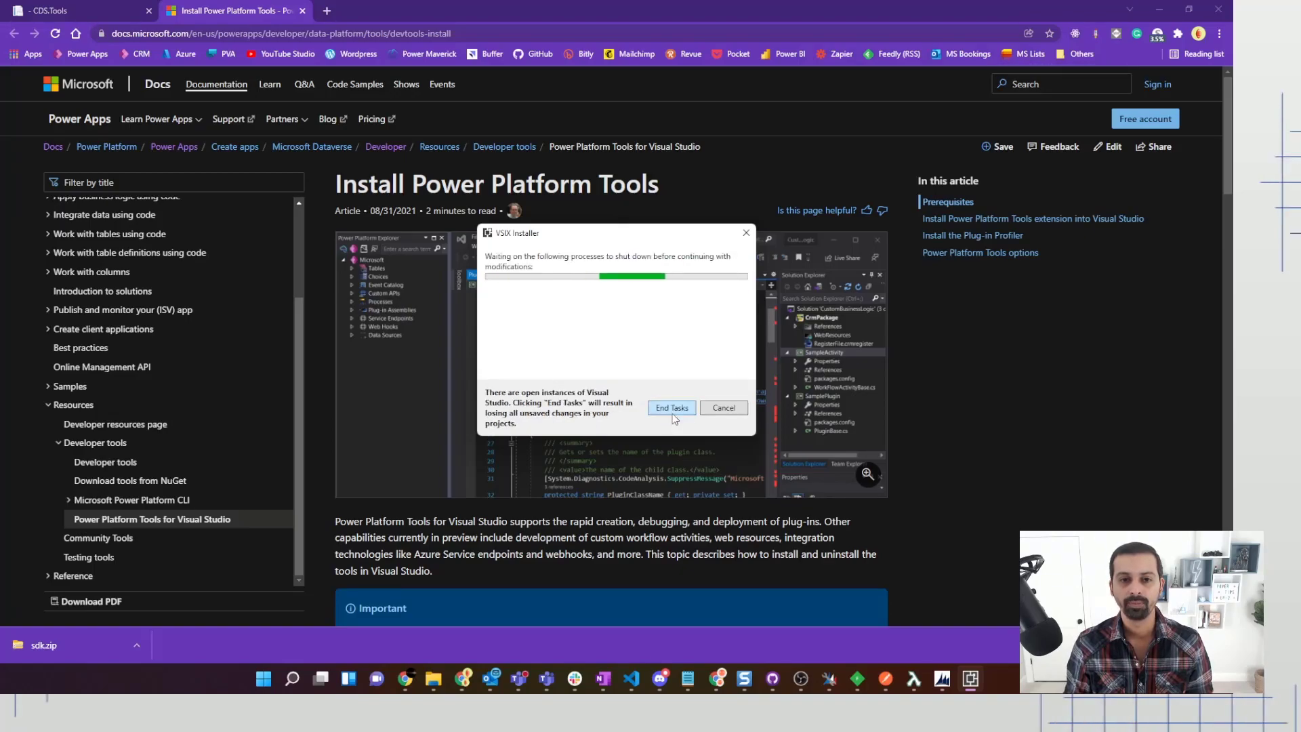
left_click(672, 413)
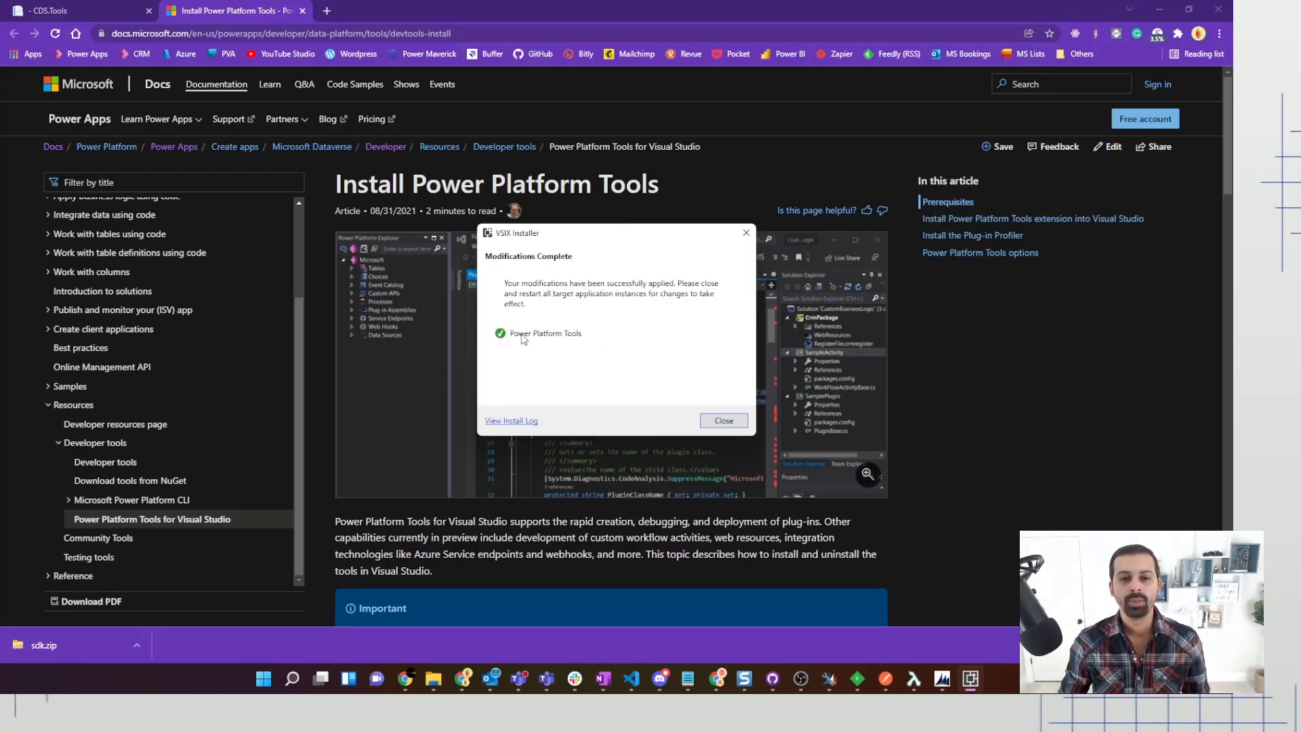
left_click(723, 421)
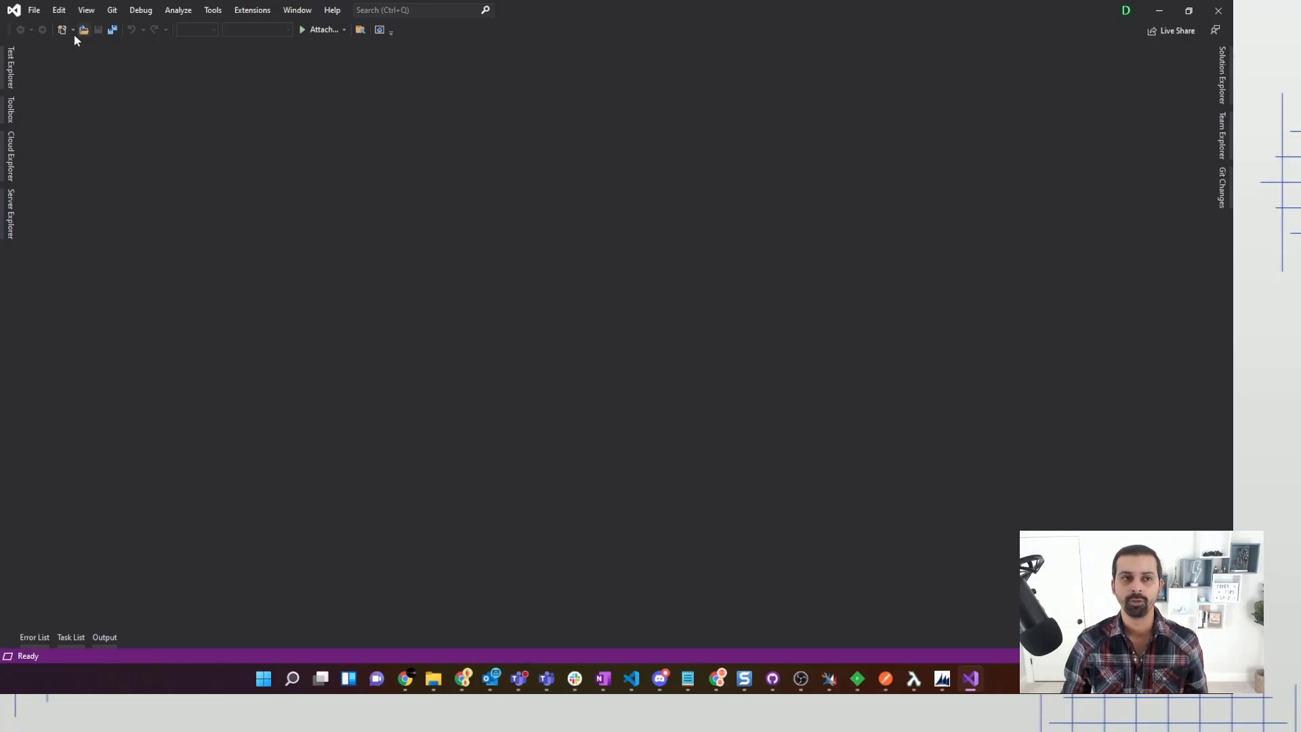
Start a new project in Visual Studio from the Power Platform Solution Template, searching the templates for "Power platform".
left_click(34, 10)
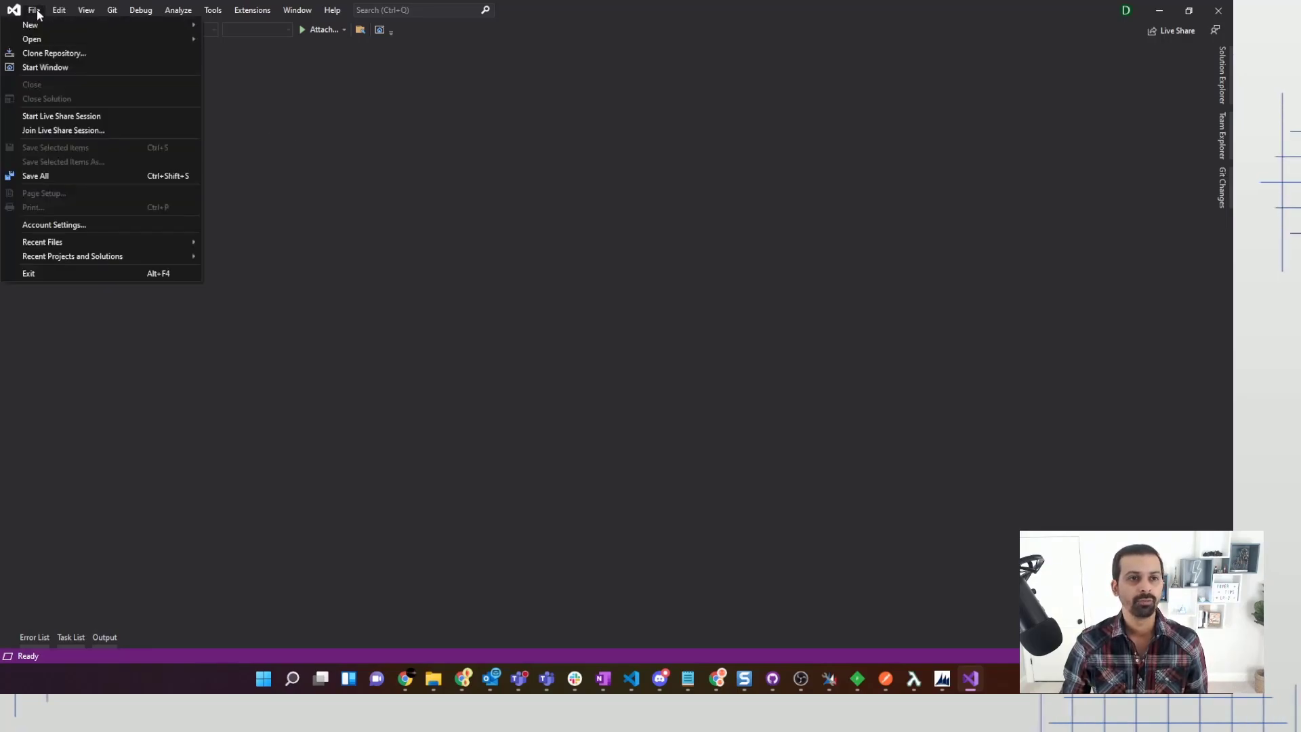
mouse_move(37, 23)
left_click(276, 24)
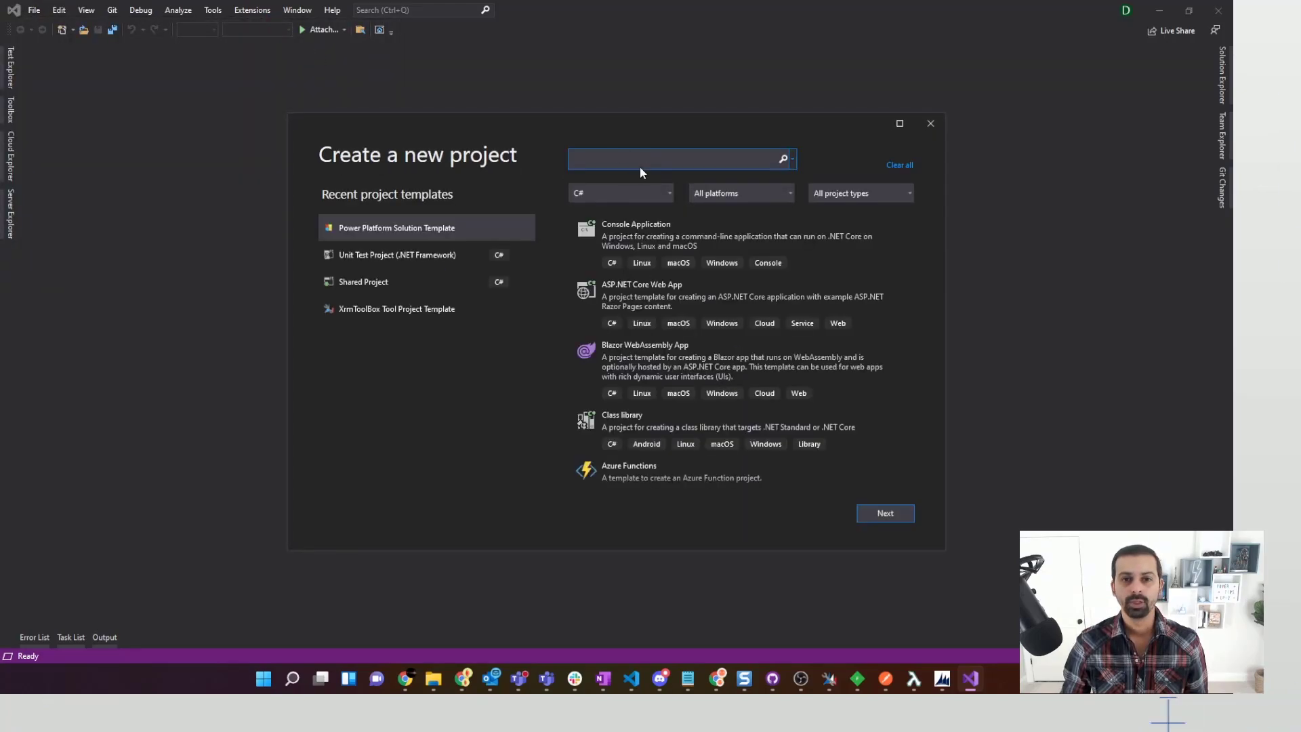
type("Power platform")
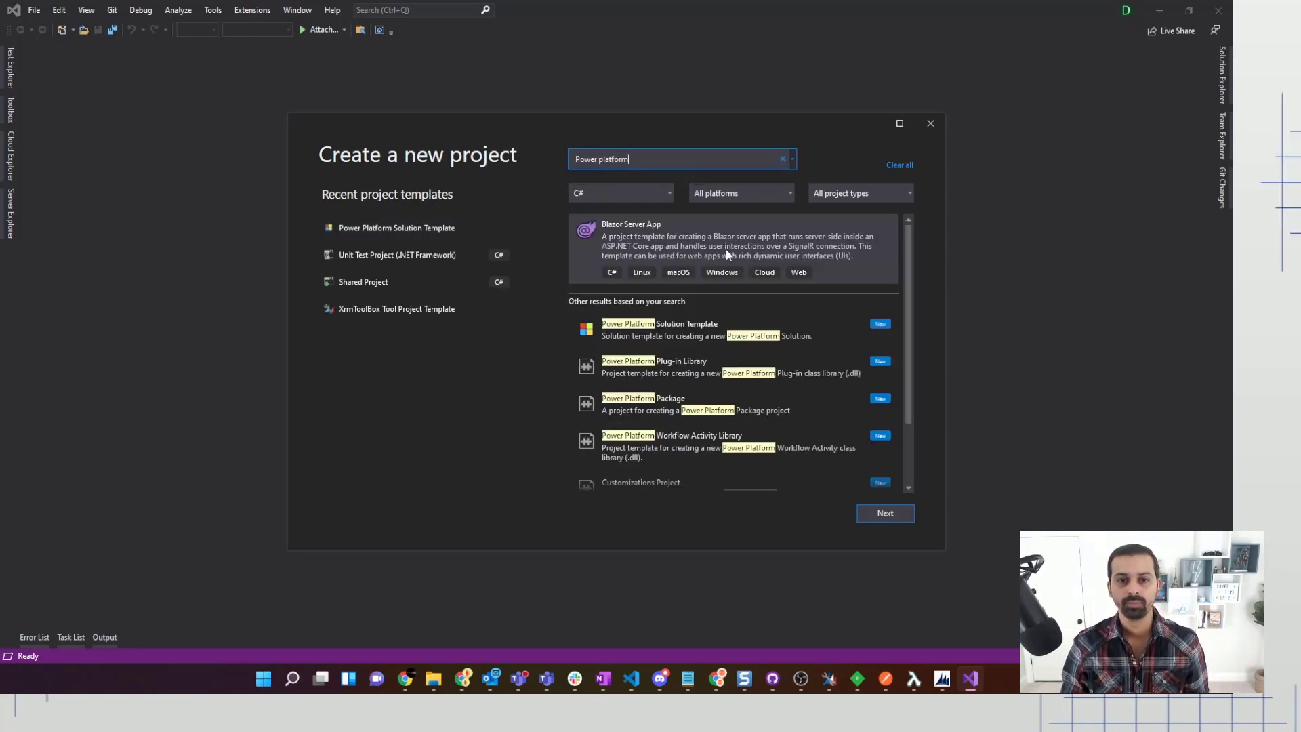
left_click(679, 334)
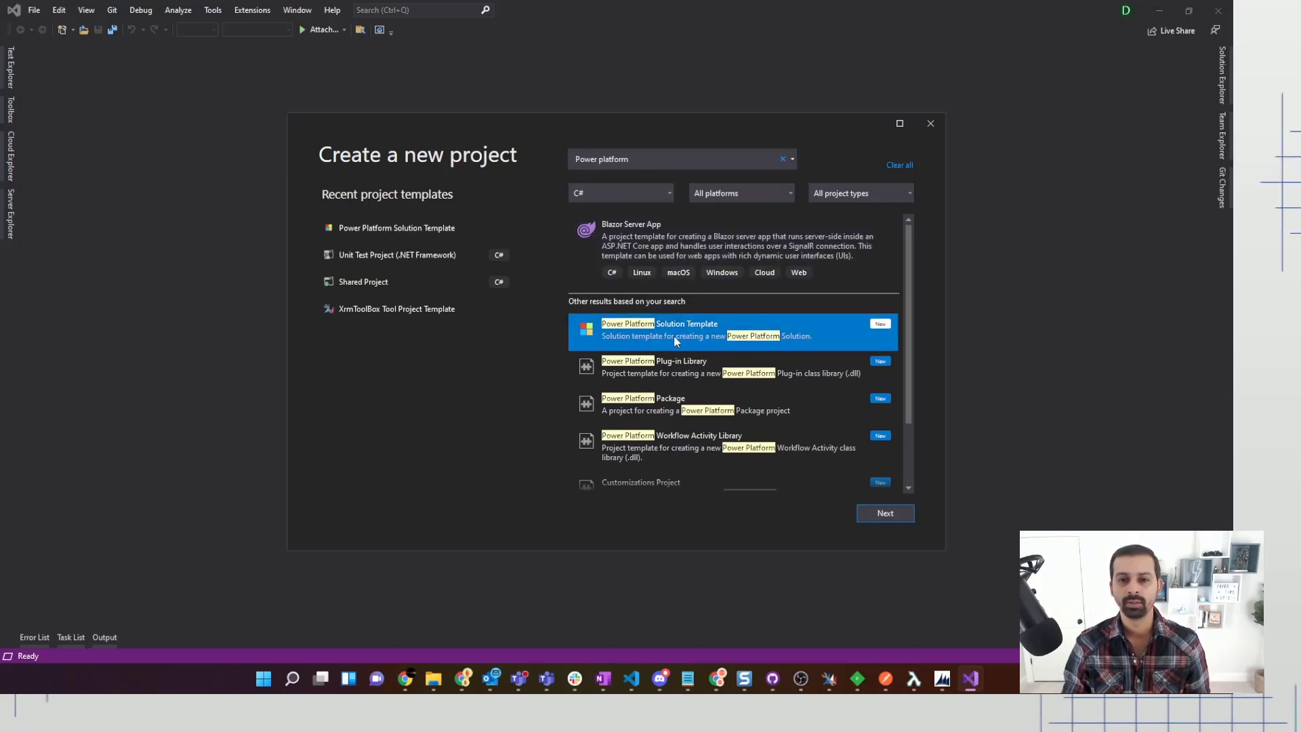
left_click(901, 518)
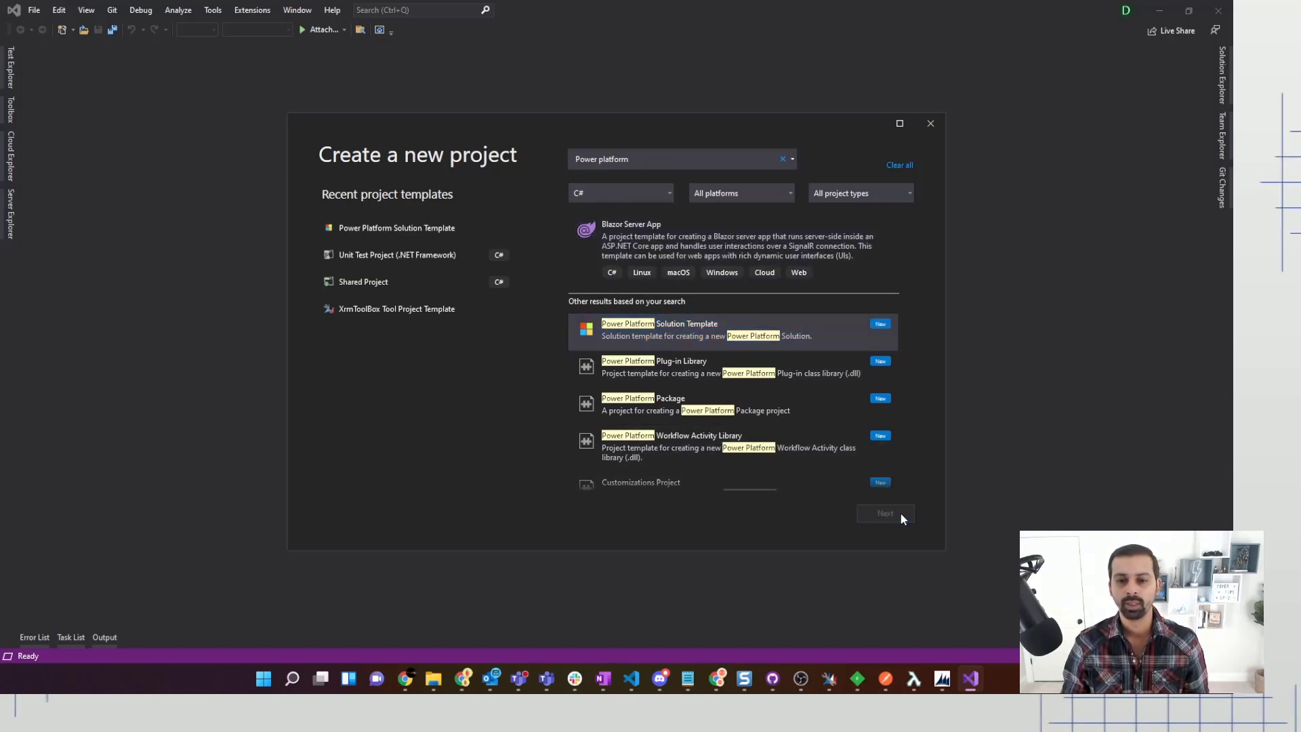
Create the project with the name PowerPlatformVSSolutionDemo and reuse the last Dataverse connection.
left_click(437, 239)
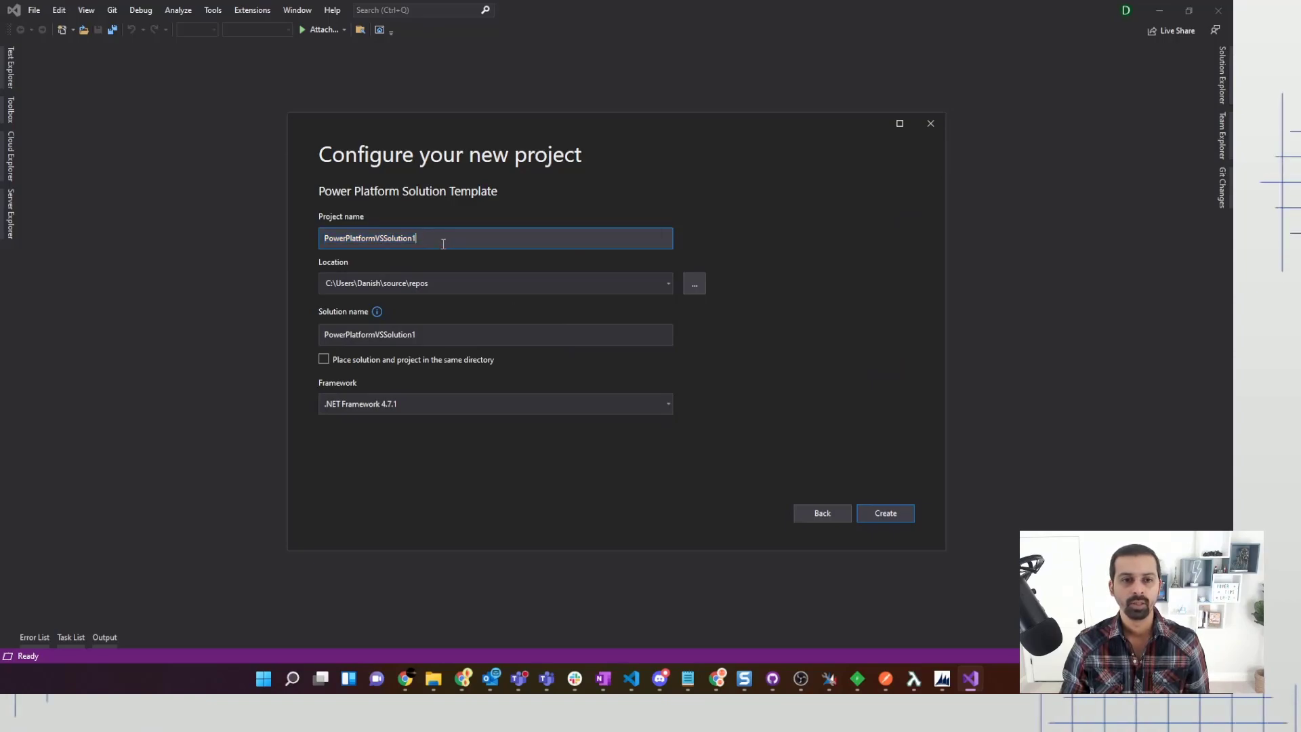
type("Demo")
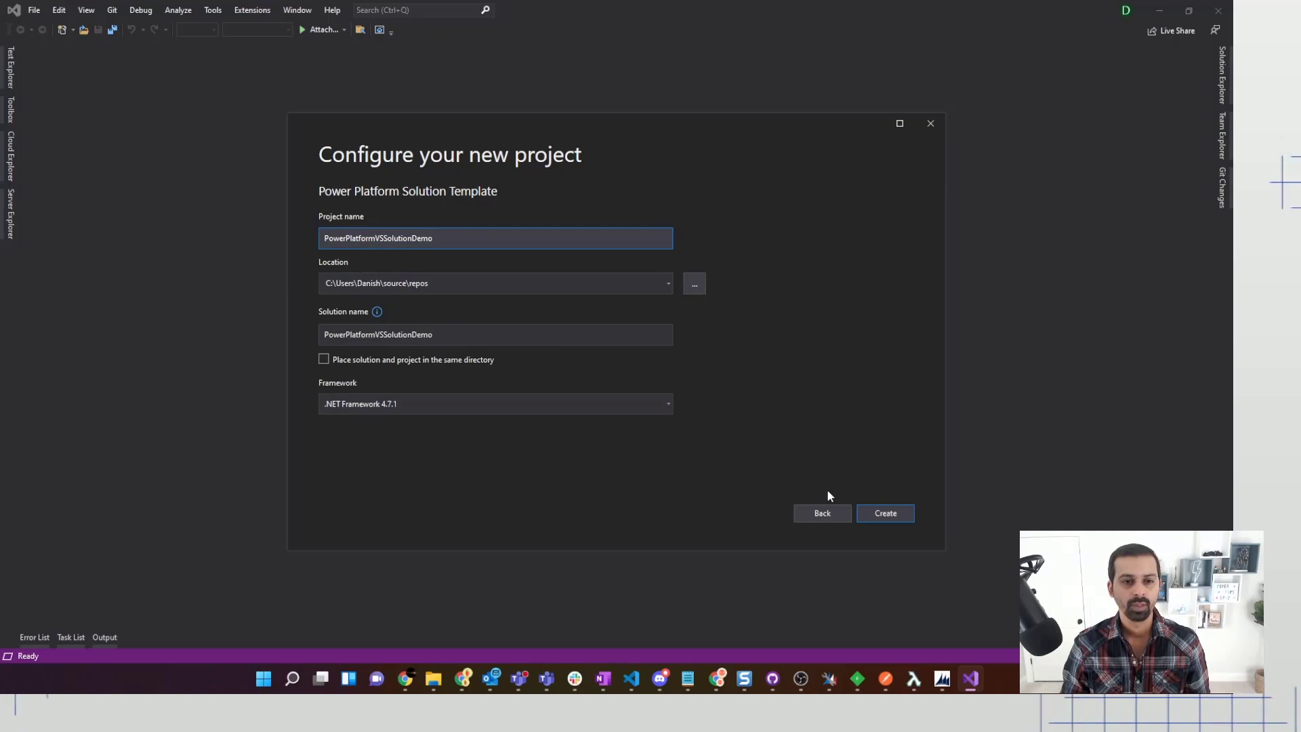
left_click(892, 514)
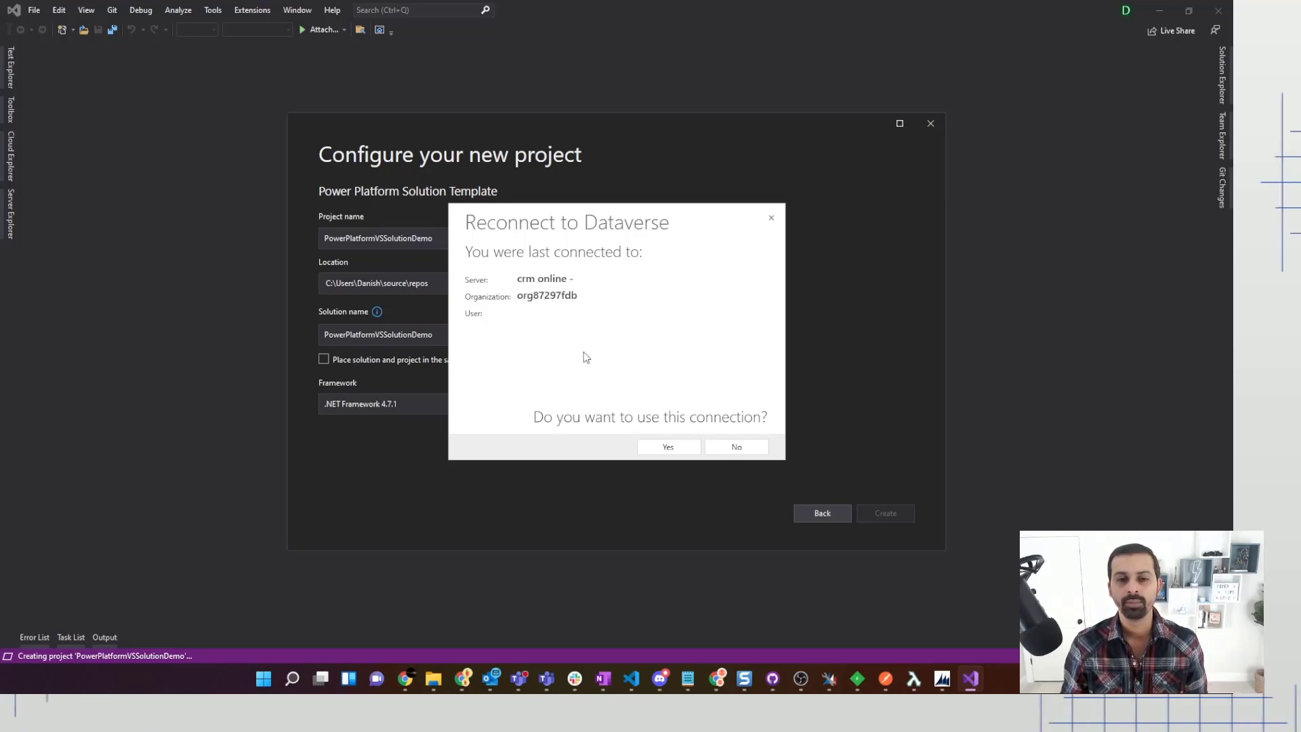
left_click(679, 447)
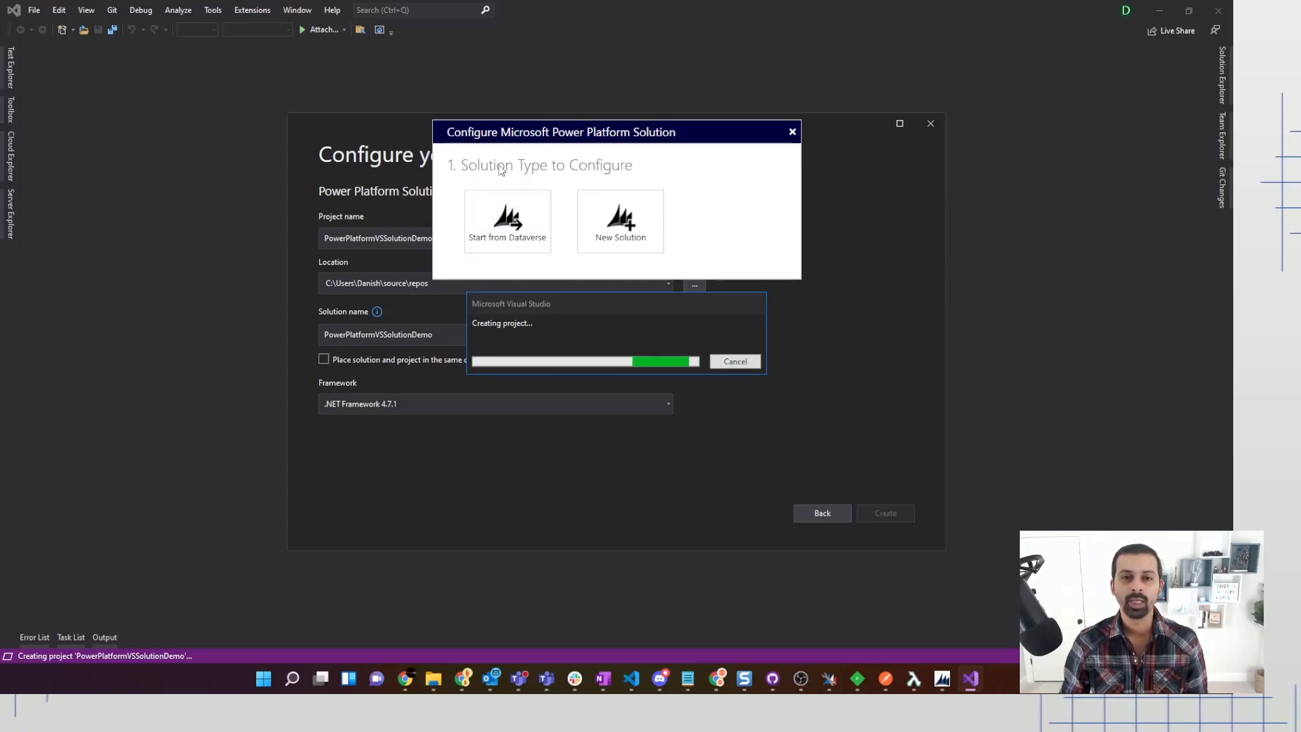
Configure the project to start from Dataverse, keep the signed-in Developer Environment connection, and select the PowerTips solution.
left_click(520, 219)
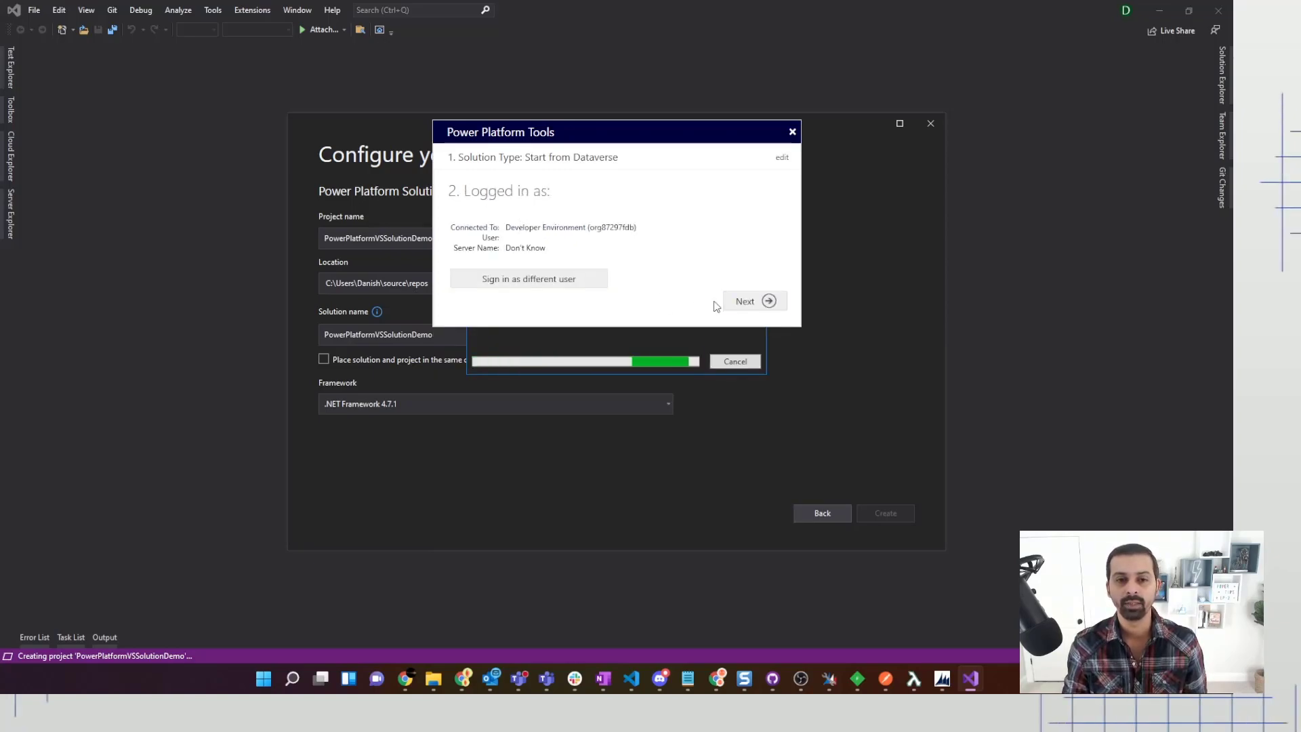
left_click(759, 301)
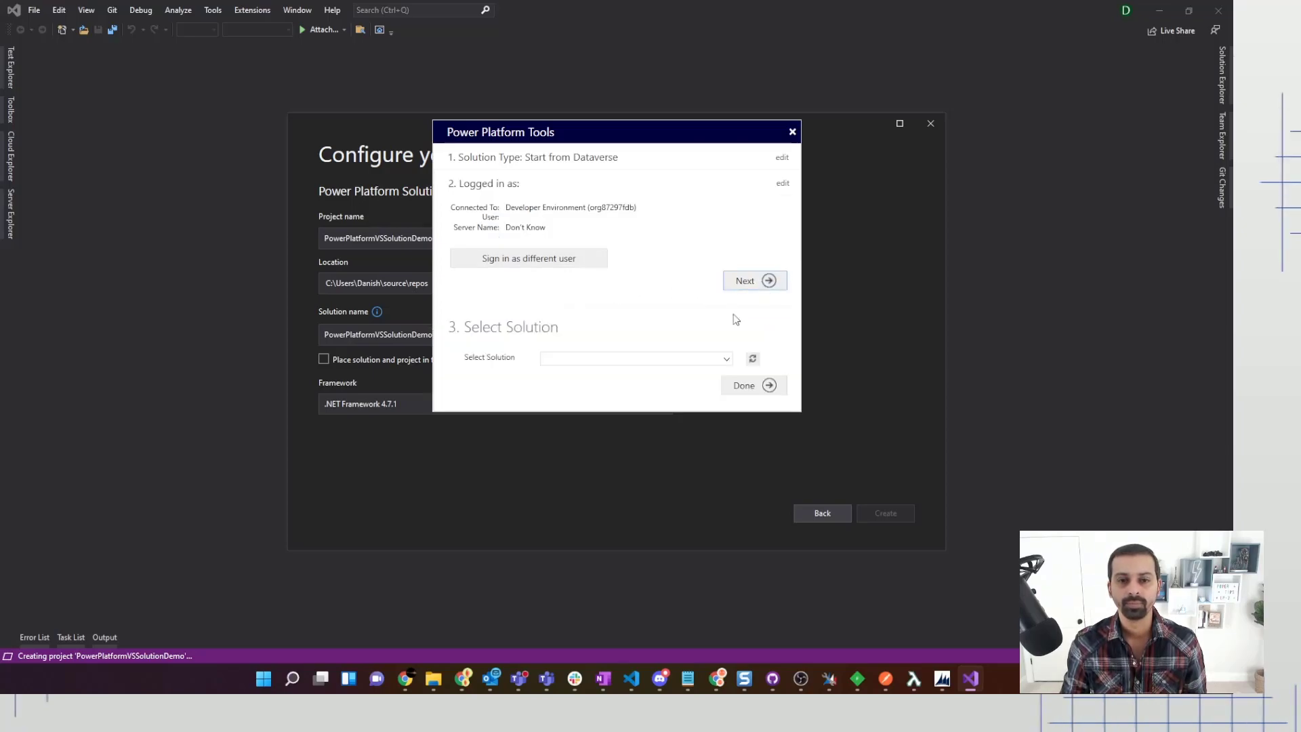
left_click(626, 360)
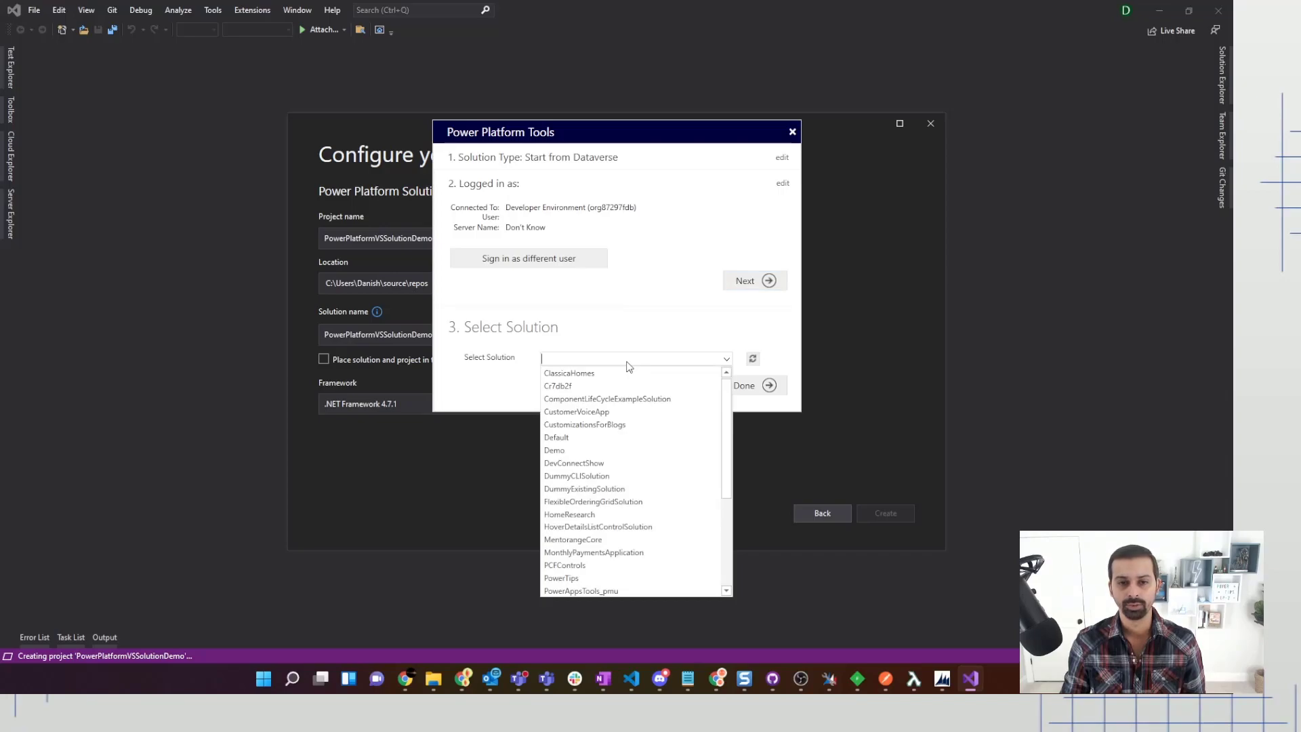
type("power")
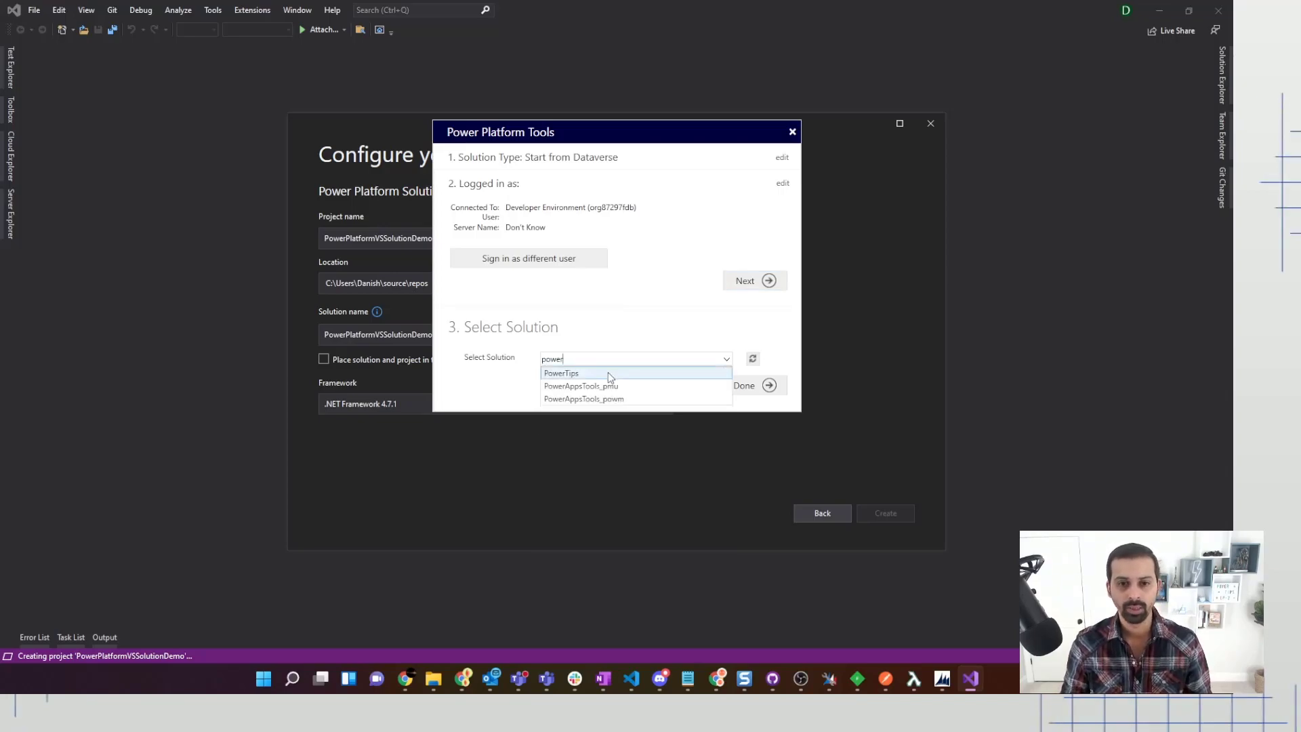
left_click(608, 372)
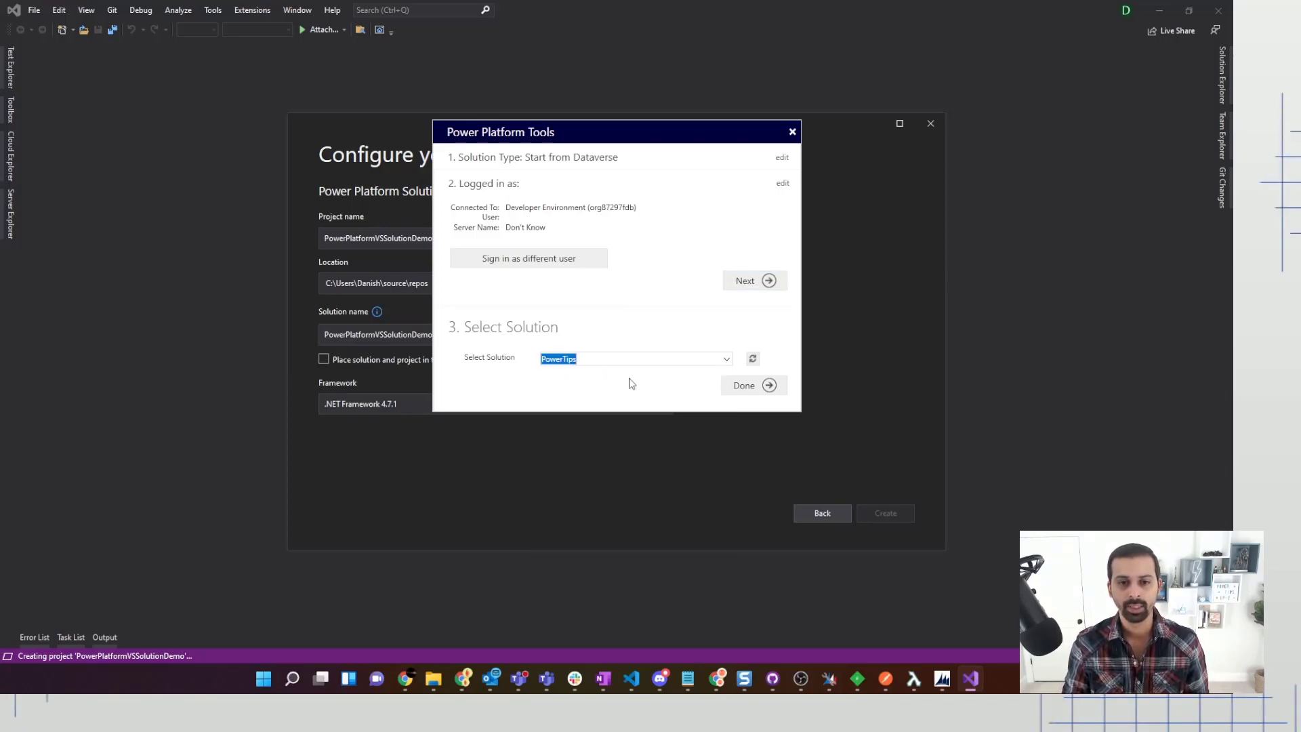
left_click(774, 389)
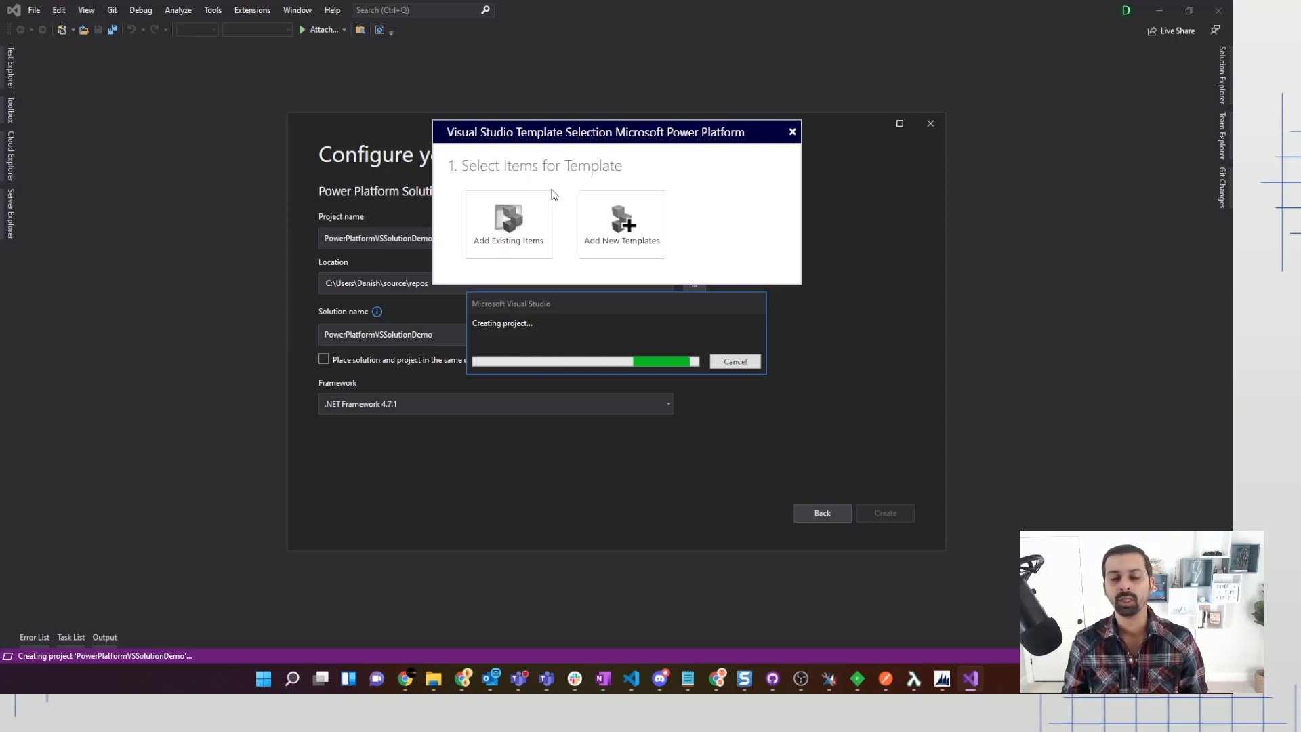
Add a new plugin project template named PowerTips.Plugins, finish the project creation, and show the solution's projects in Solution Explorer.
left_click(618, 229)
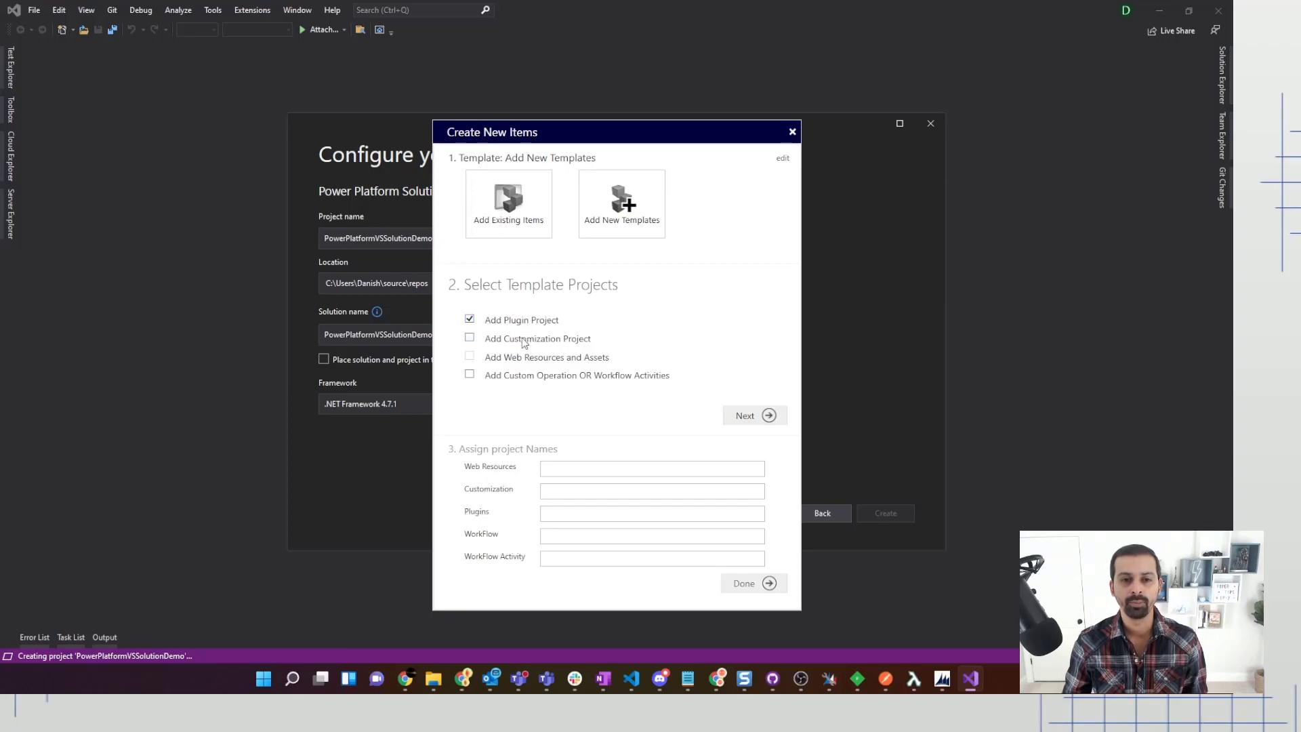
left_click(752, 414)
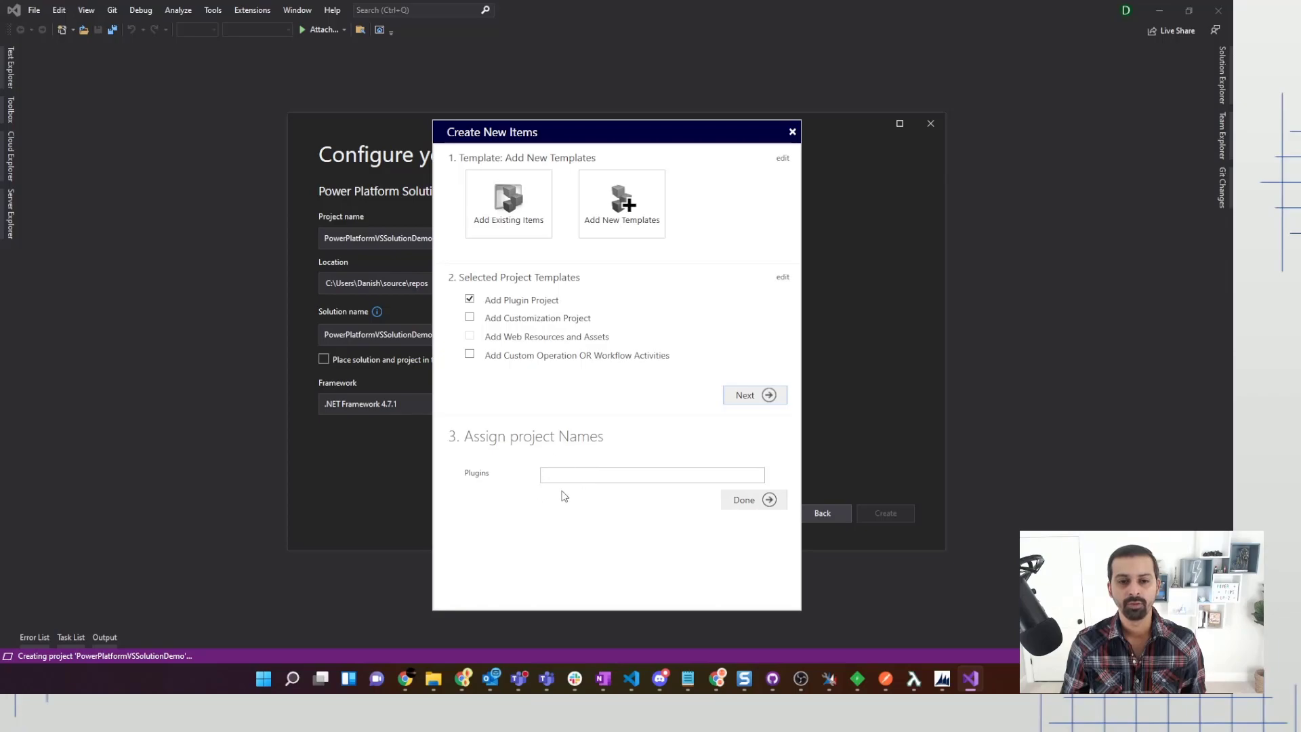
left_click(564, 474)
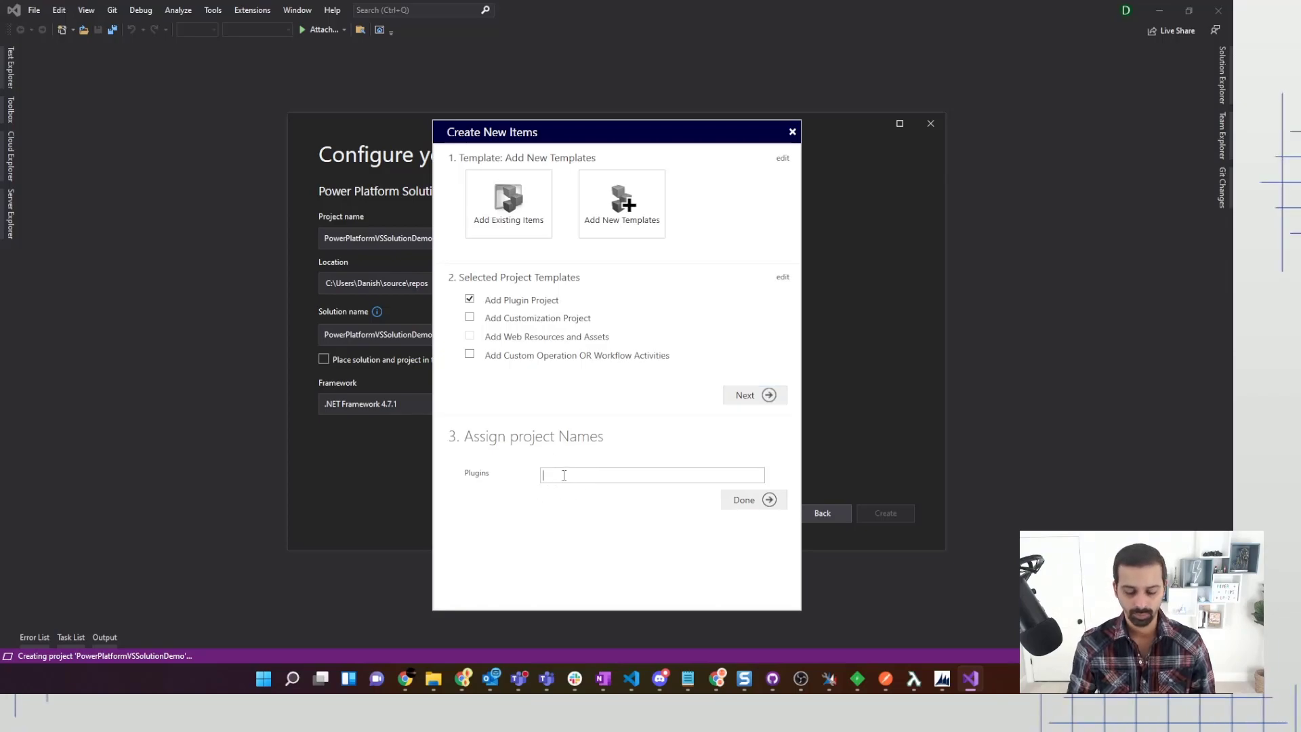
type("PowerTips.Plugins")
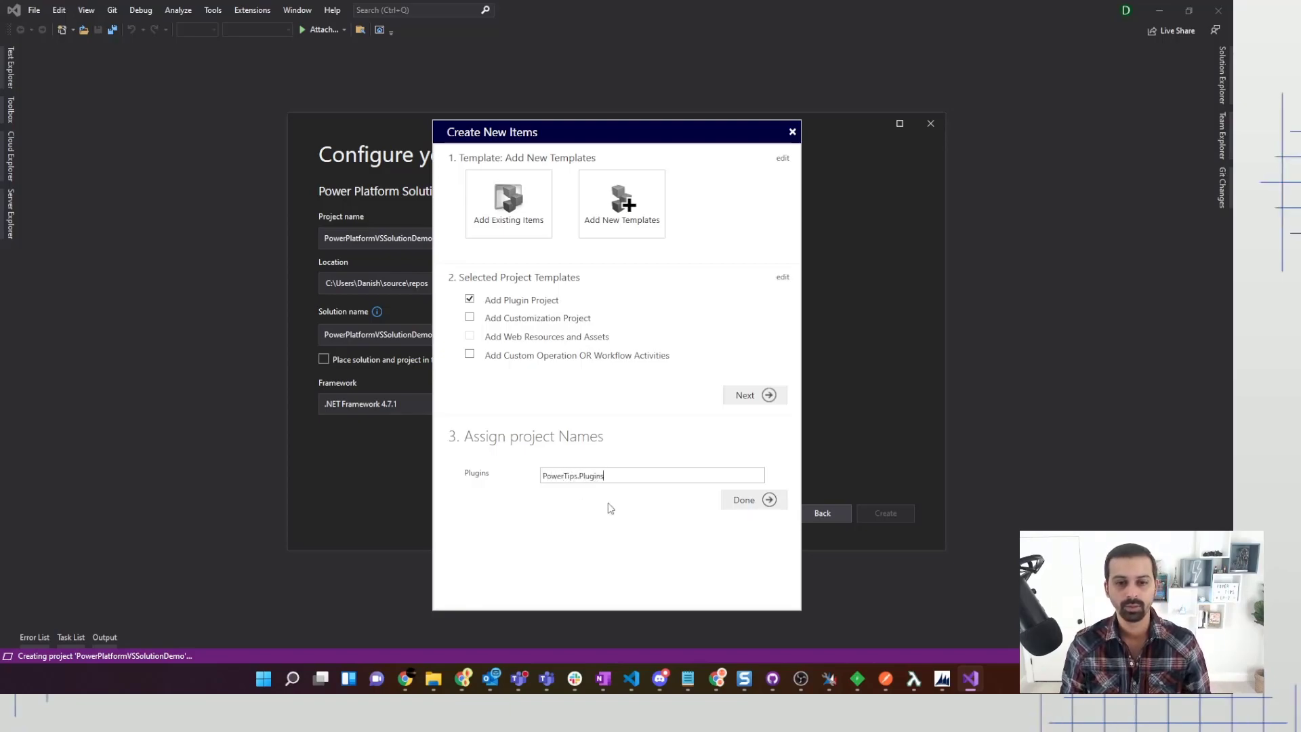
left_click(756, 500)
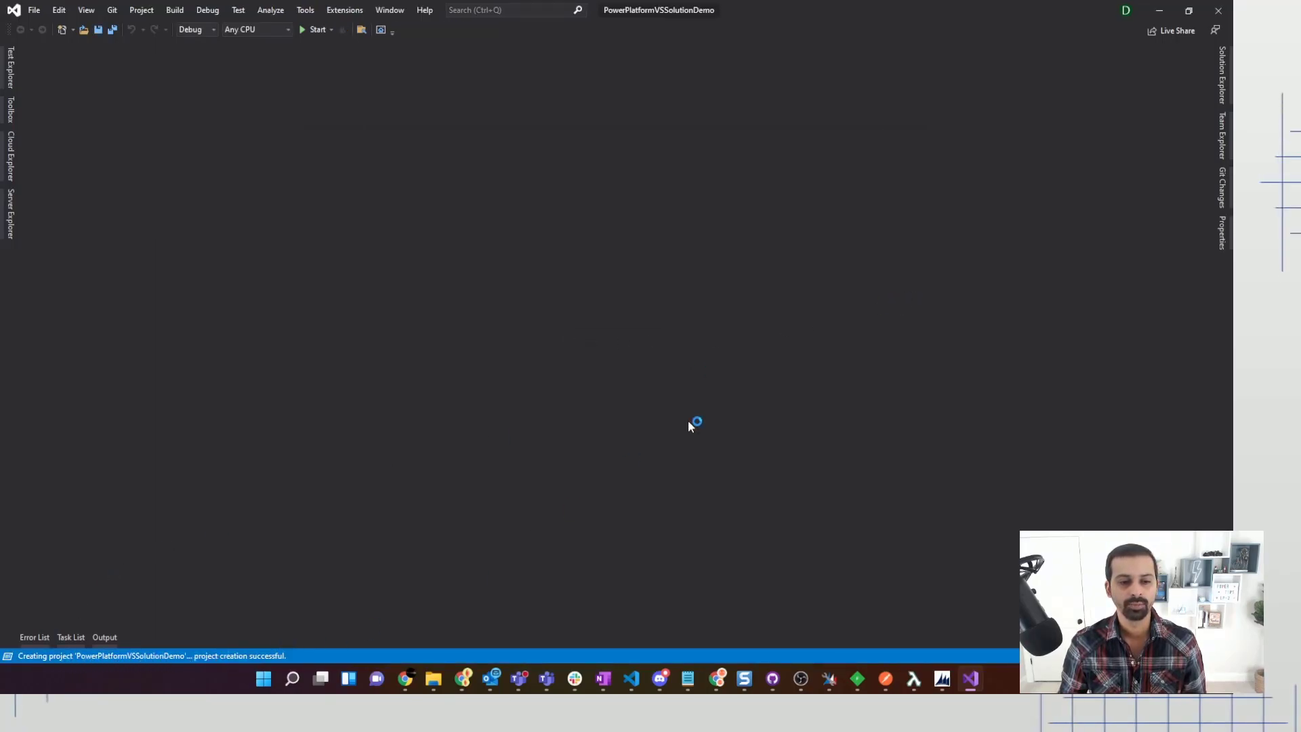
left_click(1227, 71)
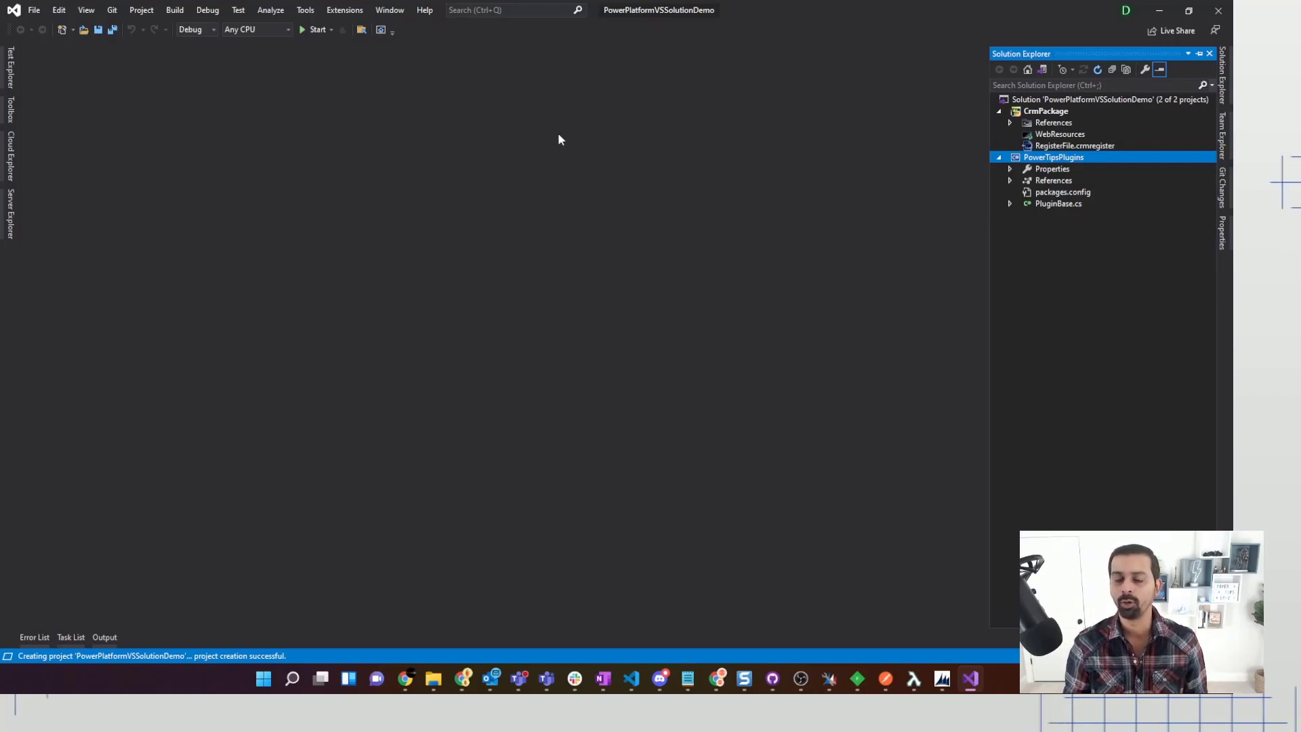
Connect Visual Studio to Dataverse, reusing the last connection and selecting the PowerTips solution.
left_click(305, 11)
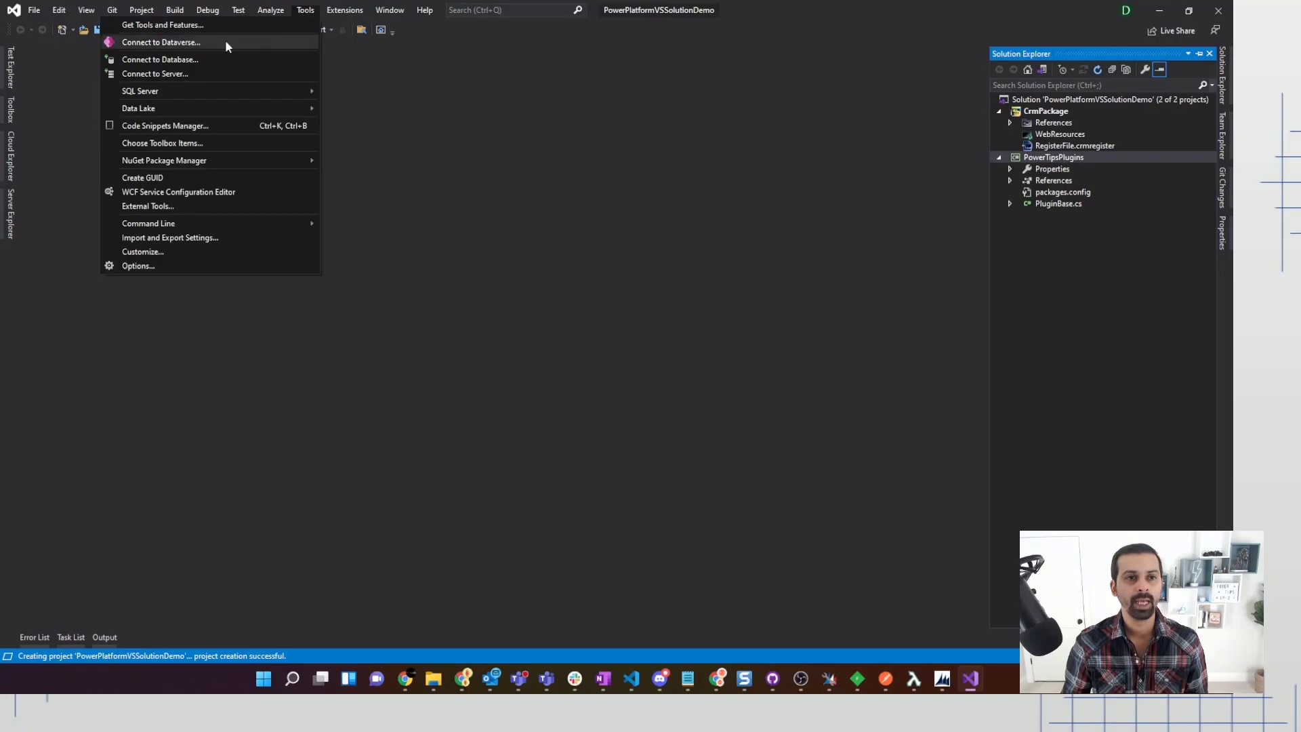
left_click(191, 45)
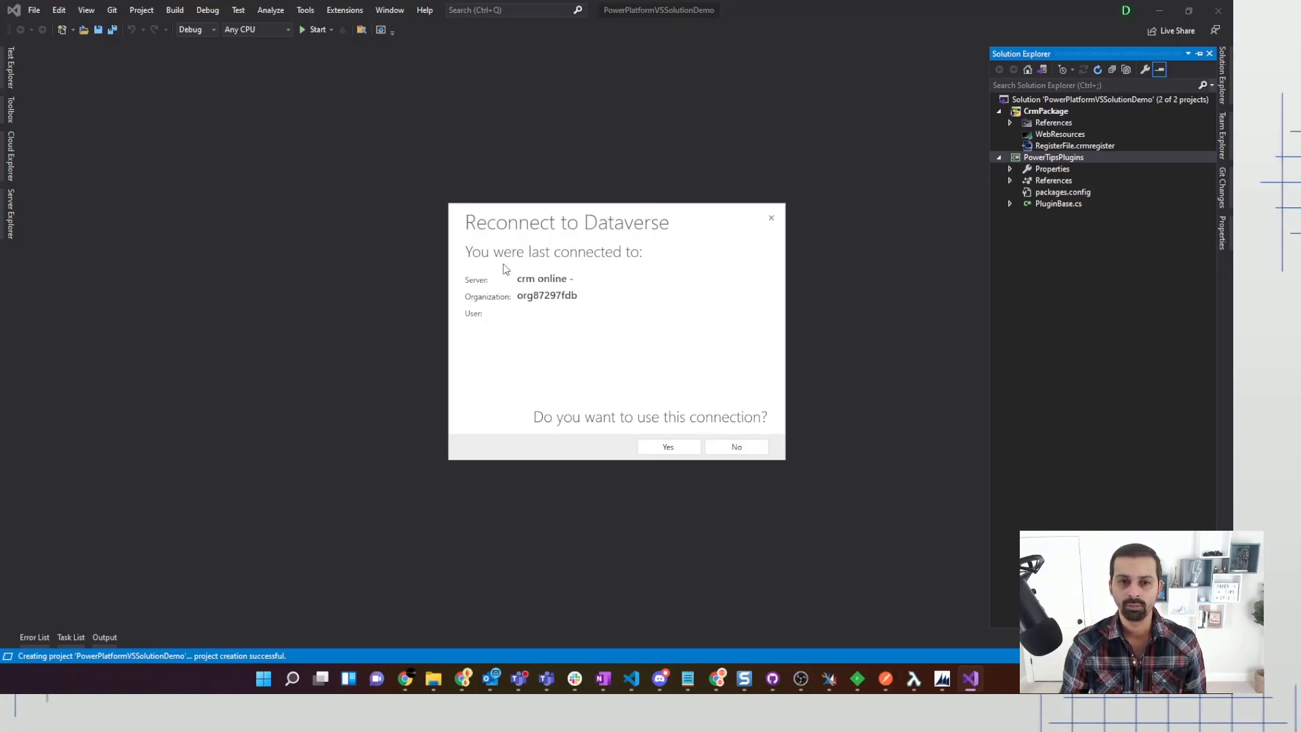
left_click(674, 452)
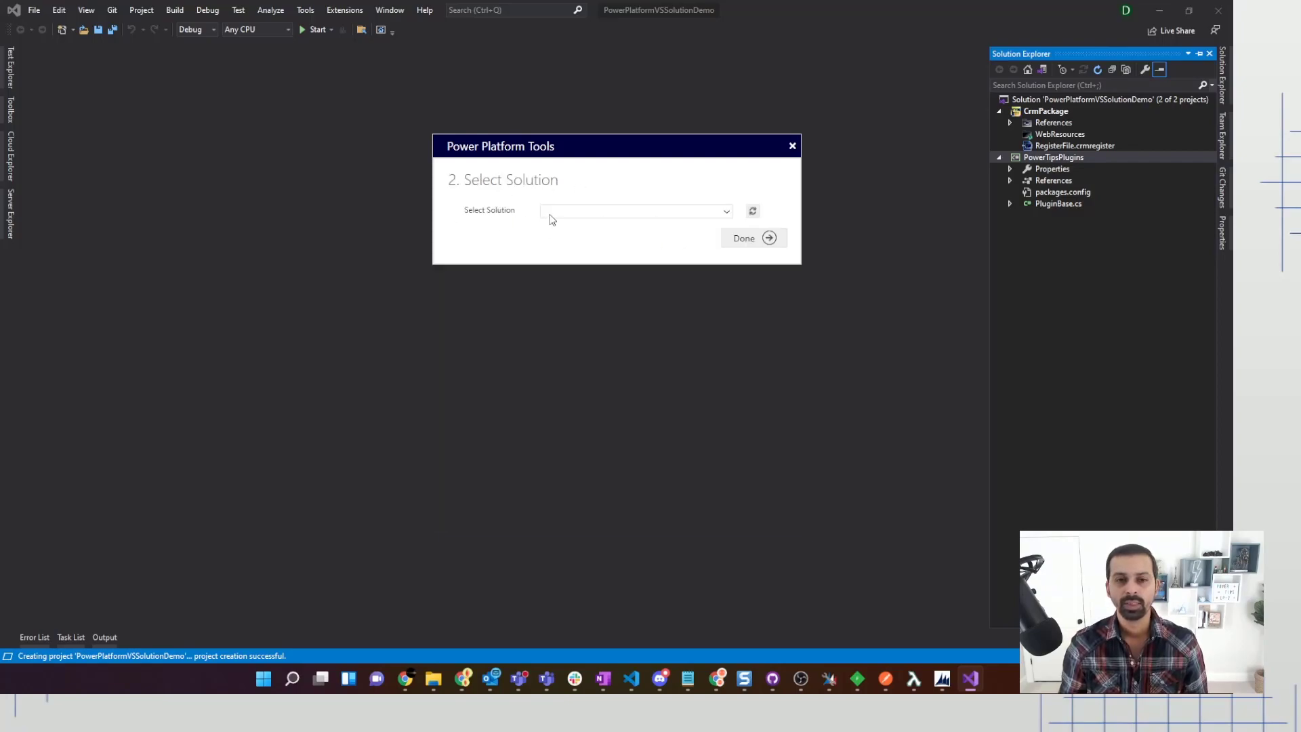
left_click(569, 216)
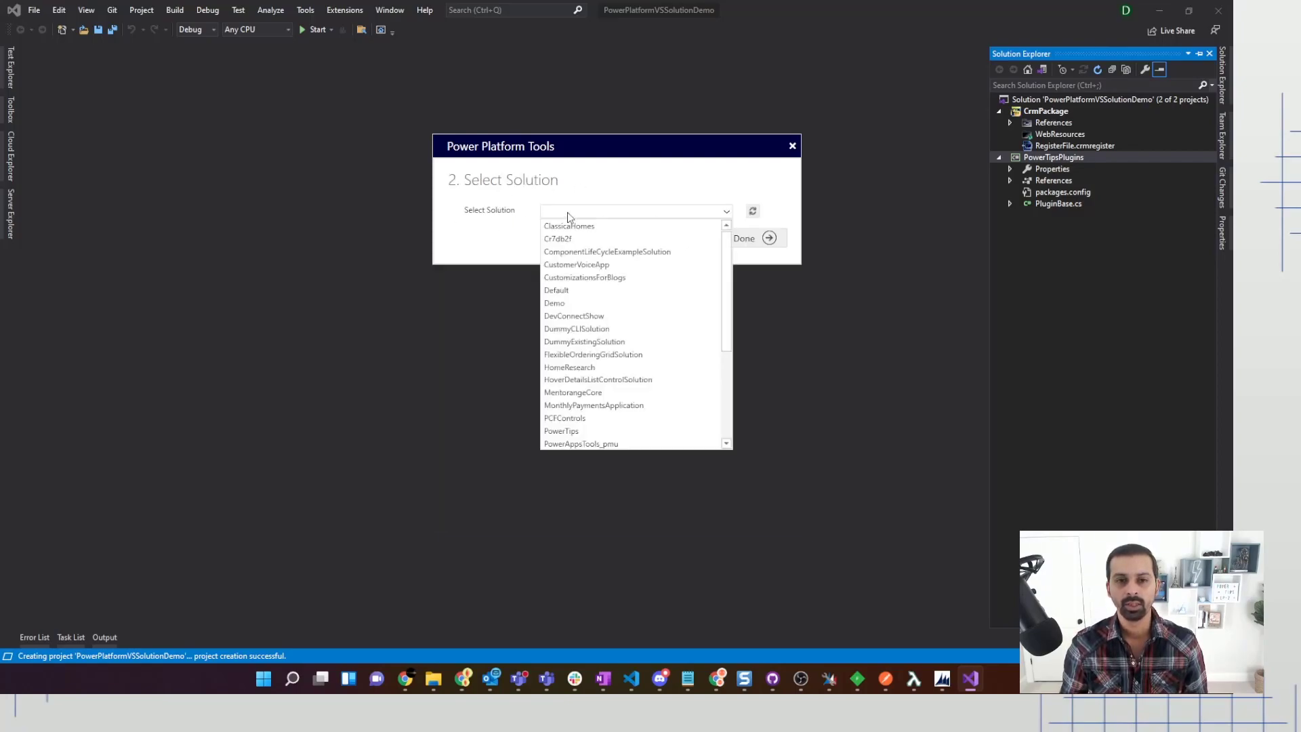
type("power")
left_click(572, 227)
left_click(769, 238)
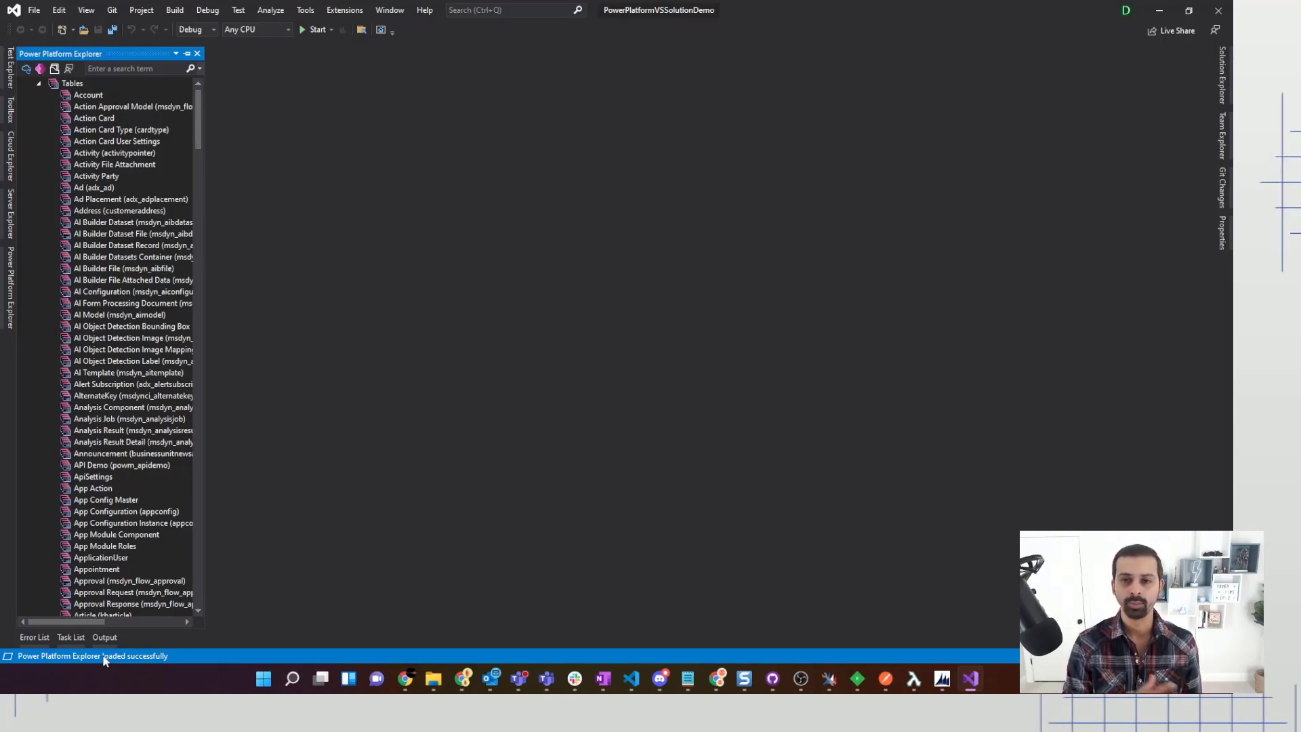
Widen the Power Platform Explorer and examine the Developer Environment's nodes, its tables and the actions offered for the Account table.
left_click_drag(204, 280, 269, 280)
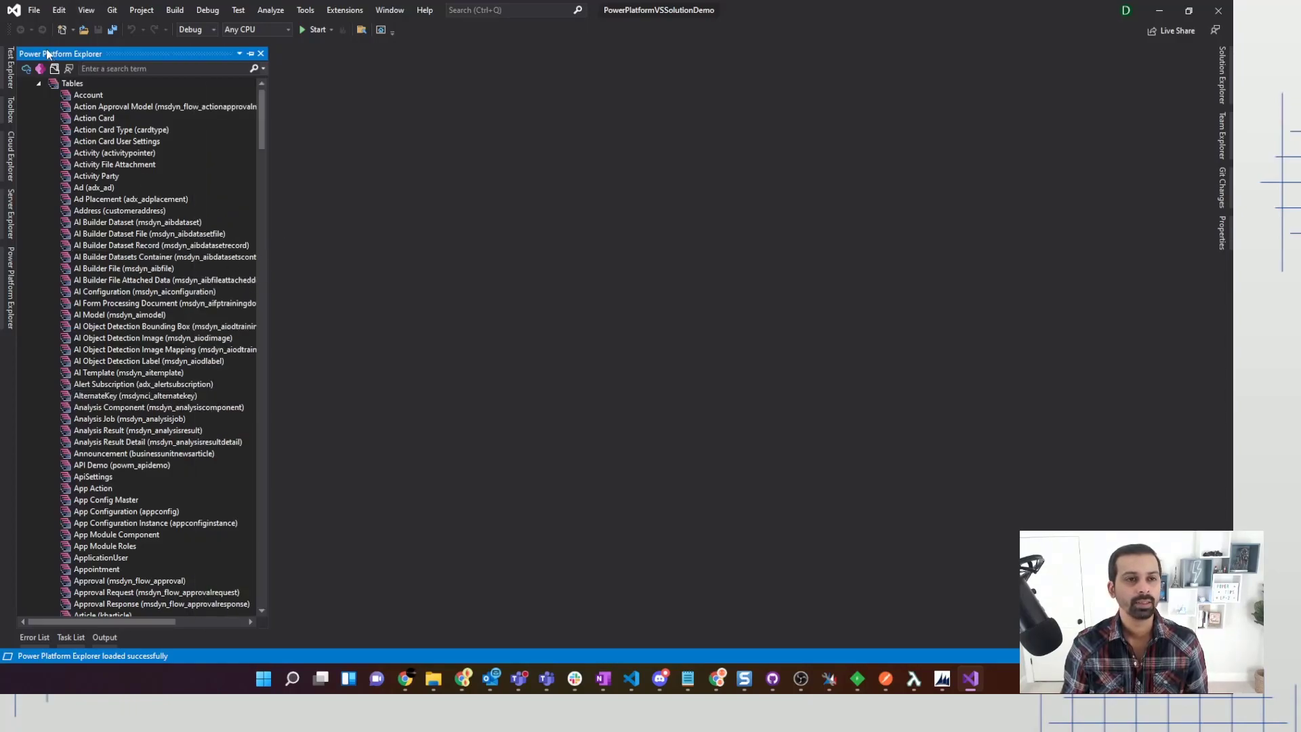
left_click(39, 84)
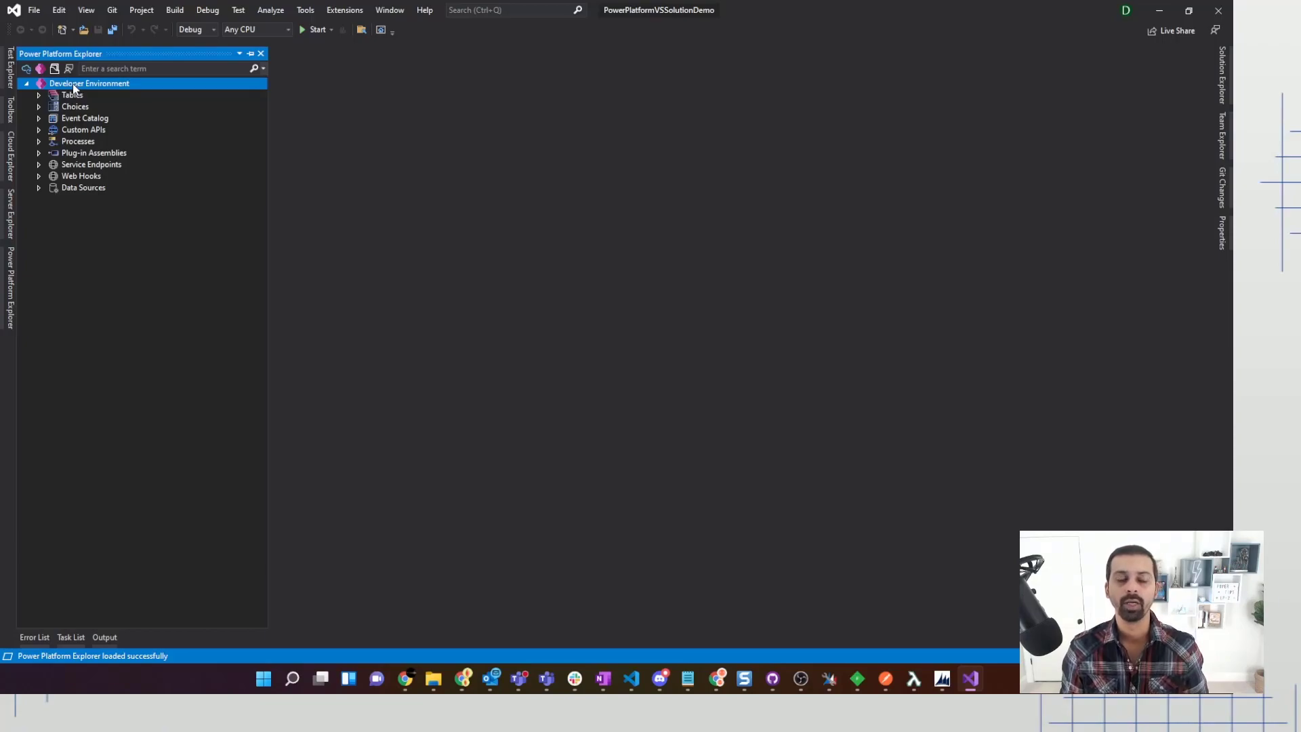
left_click(39, 95)
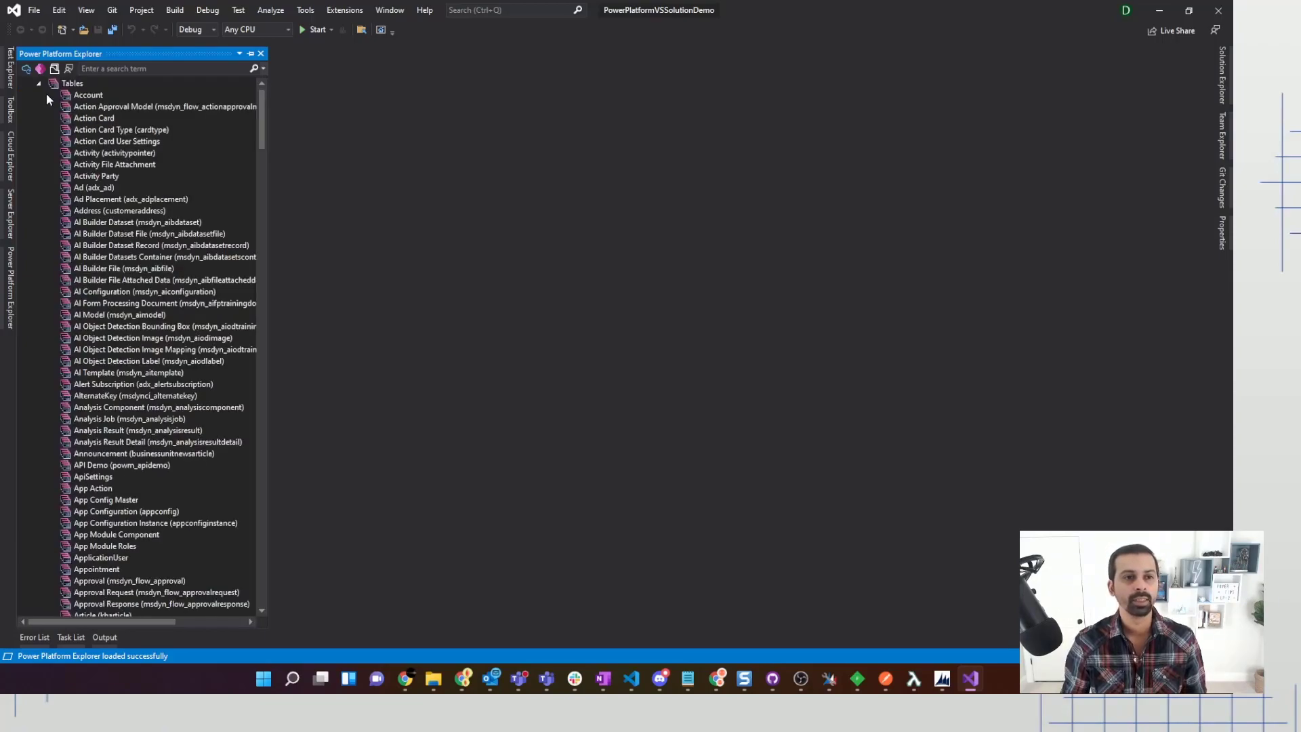
right_click(77, 95)
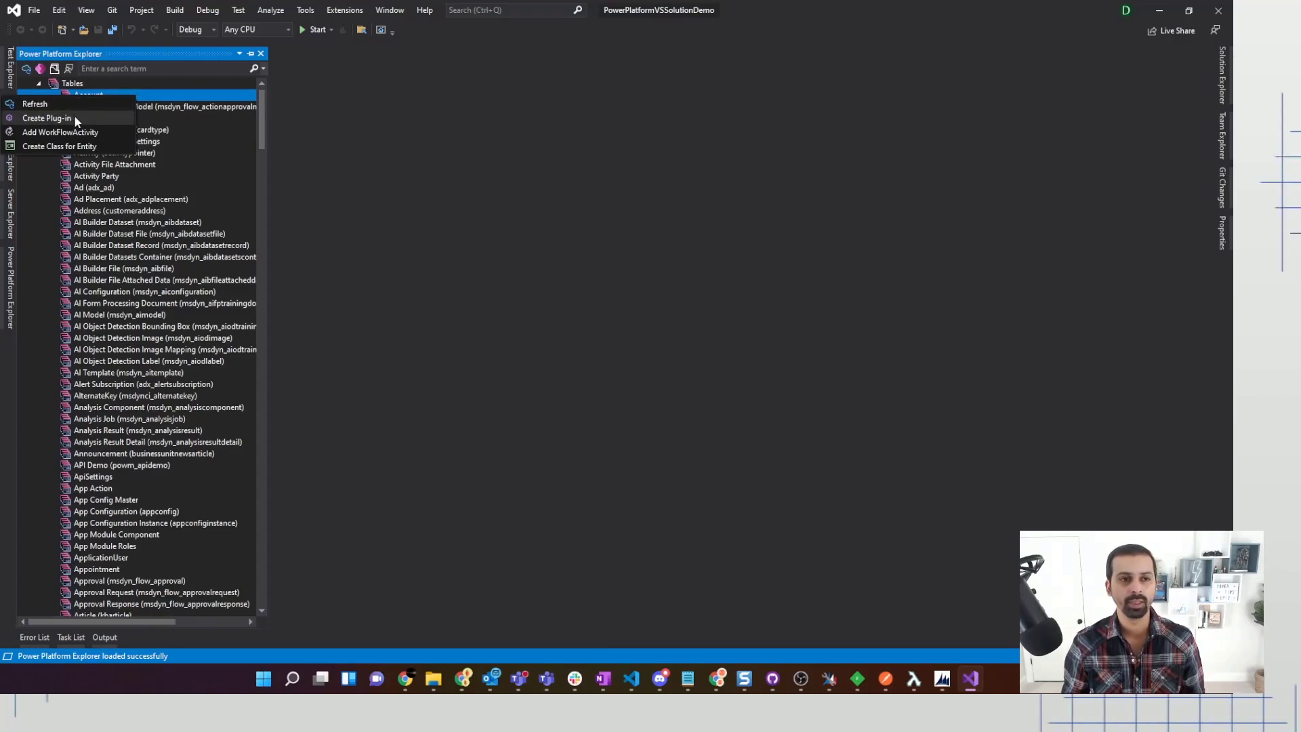
left_click(71, 144)
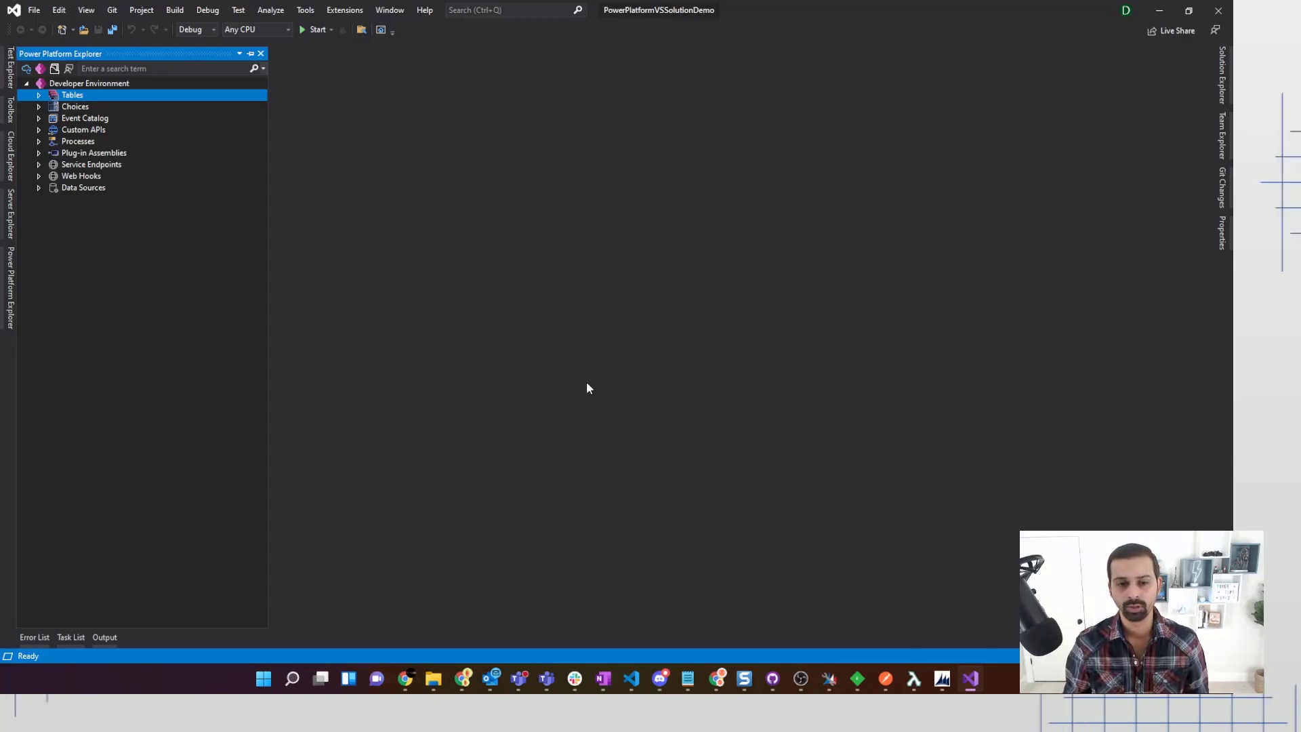
Switch to the browser, download the latest XrmToolBox version, and show the Downloads folder in File Explorer.
left_click(464, 678)
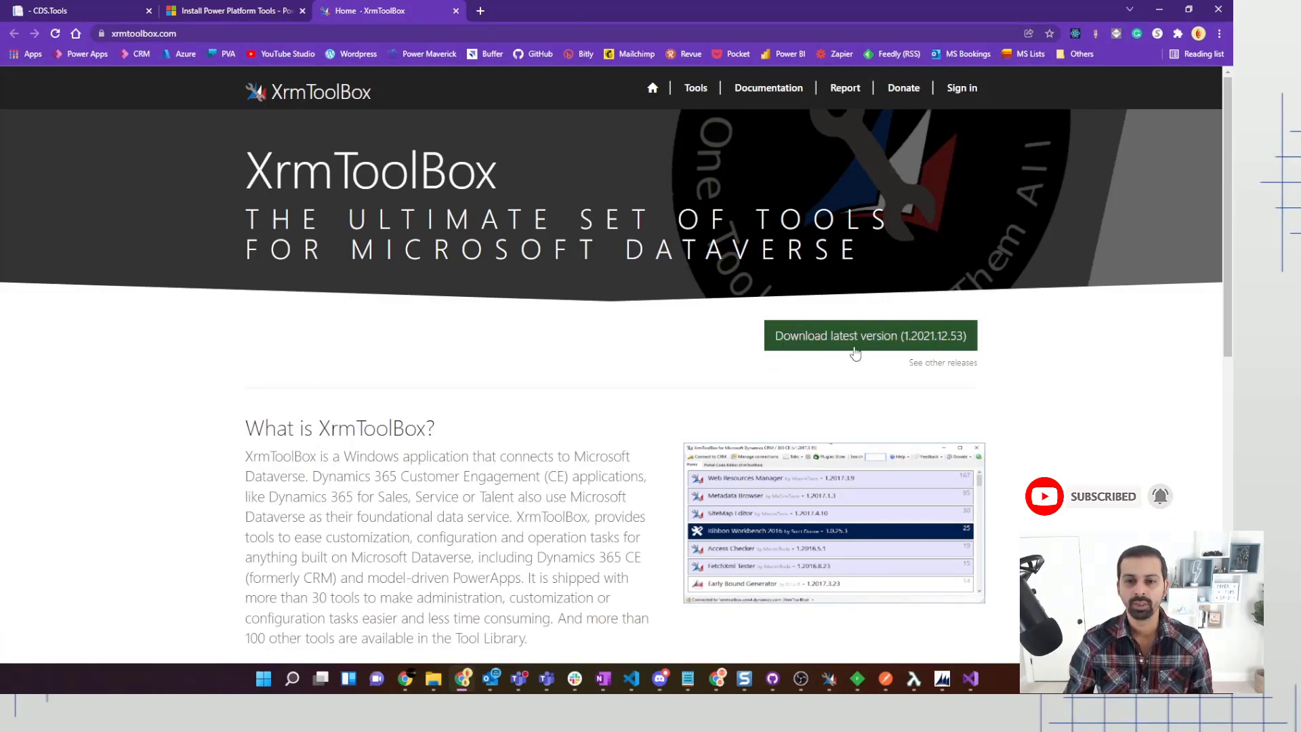
left_click(908, 337)
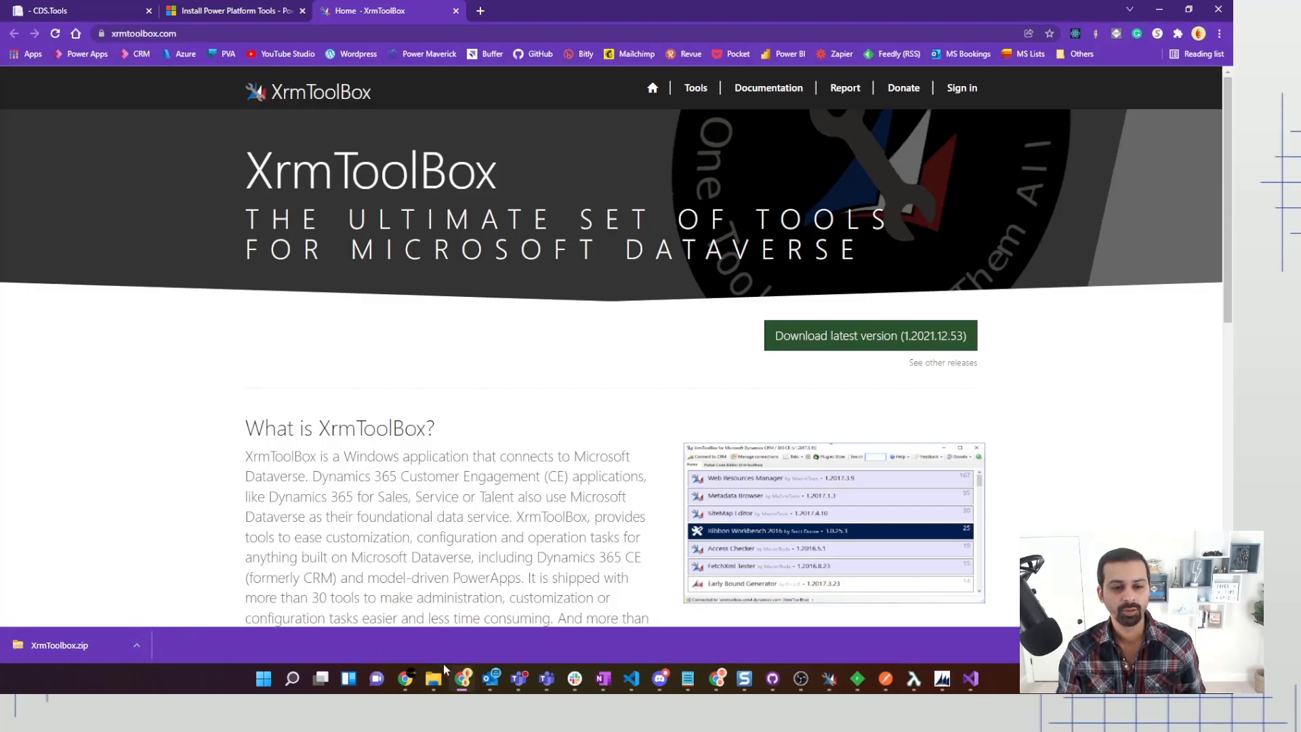
left_click(437, 681)
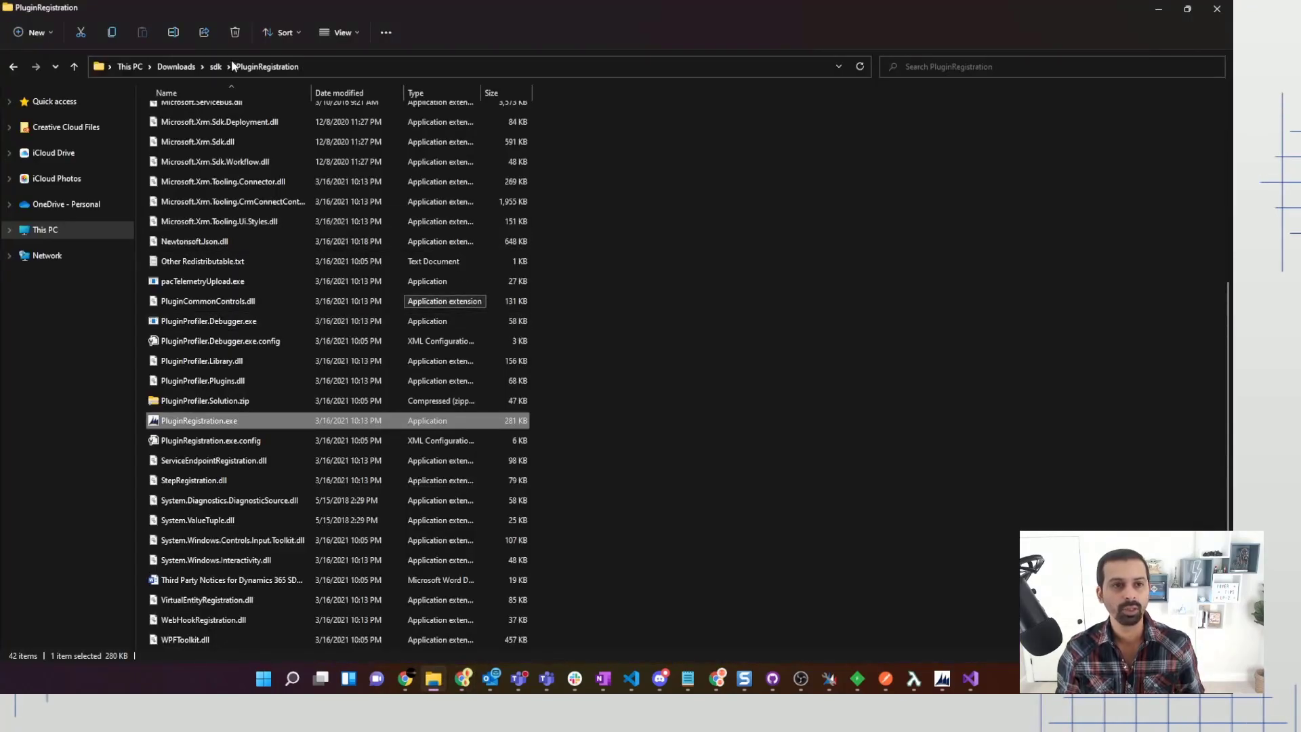
left_click(176, 66)
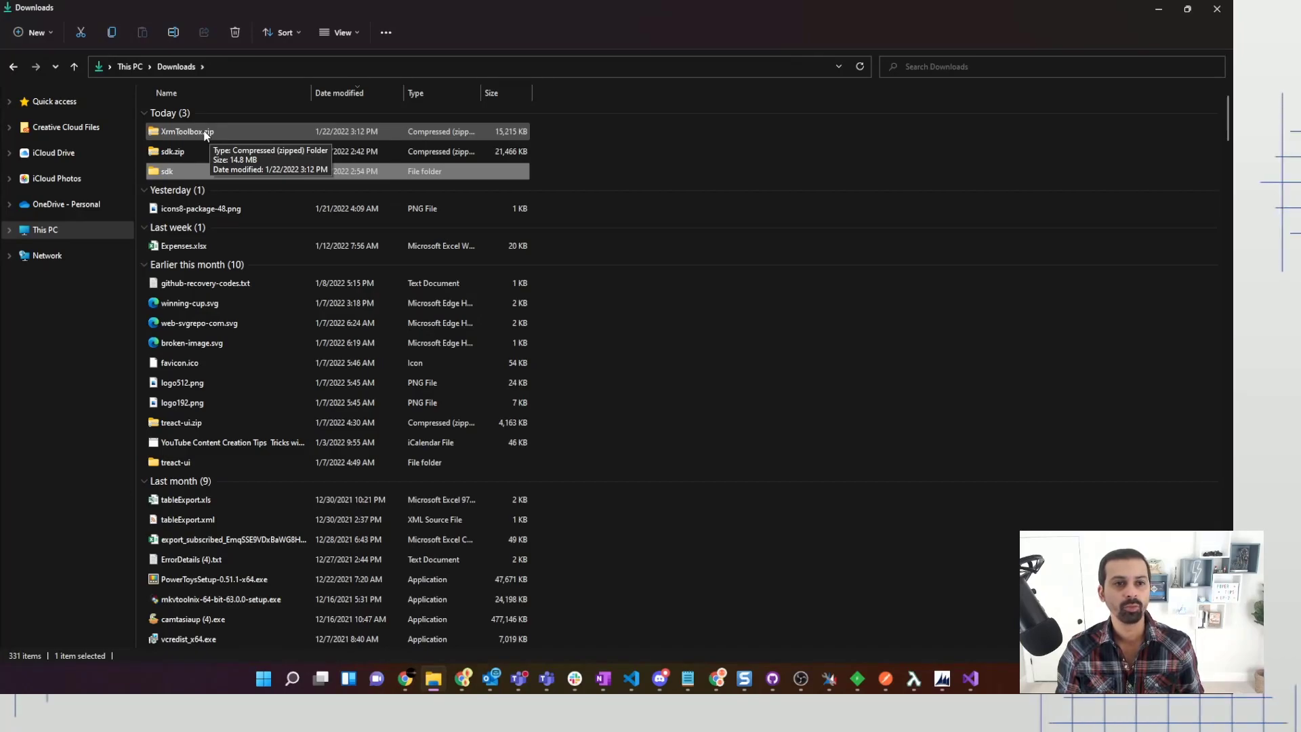
Unblock the downloaded XrmToolbox.zip in its file properties.
left_click(205, 133)
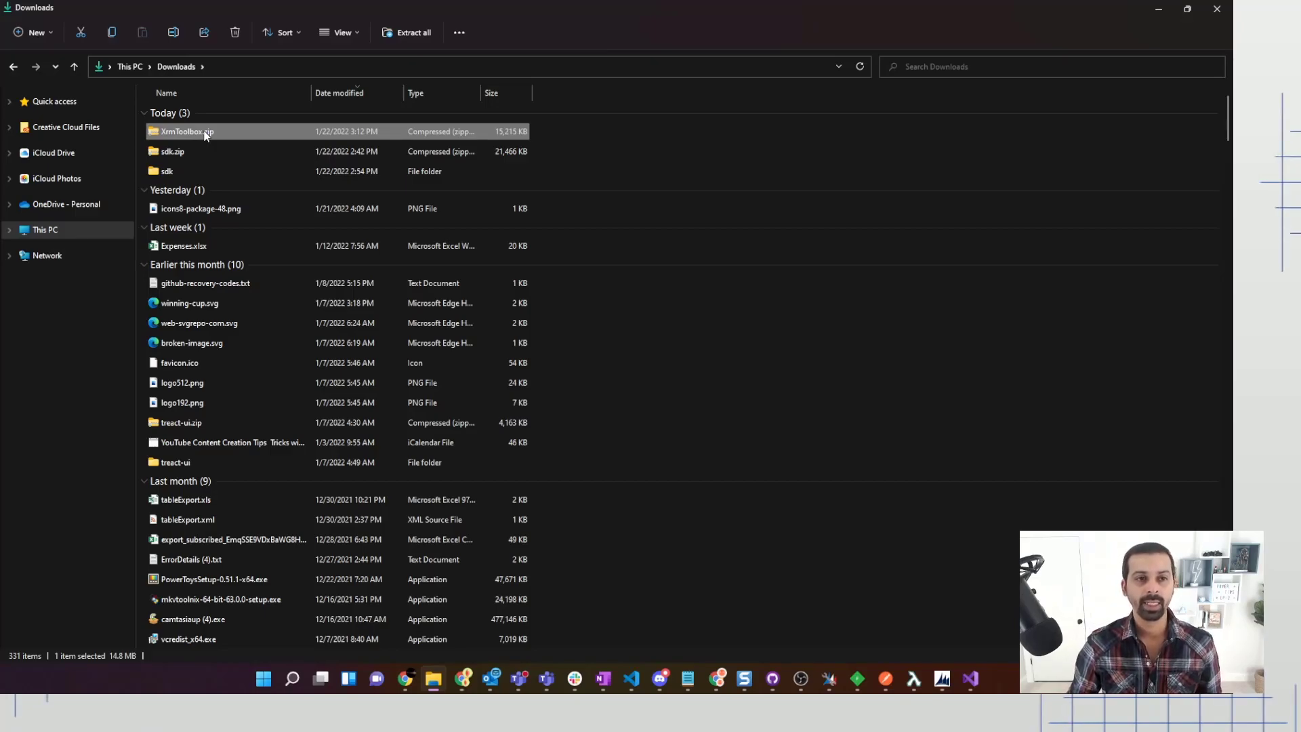
right_click(205, 134)
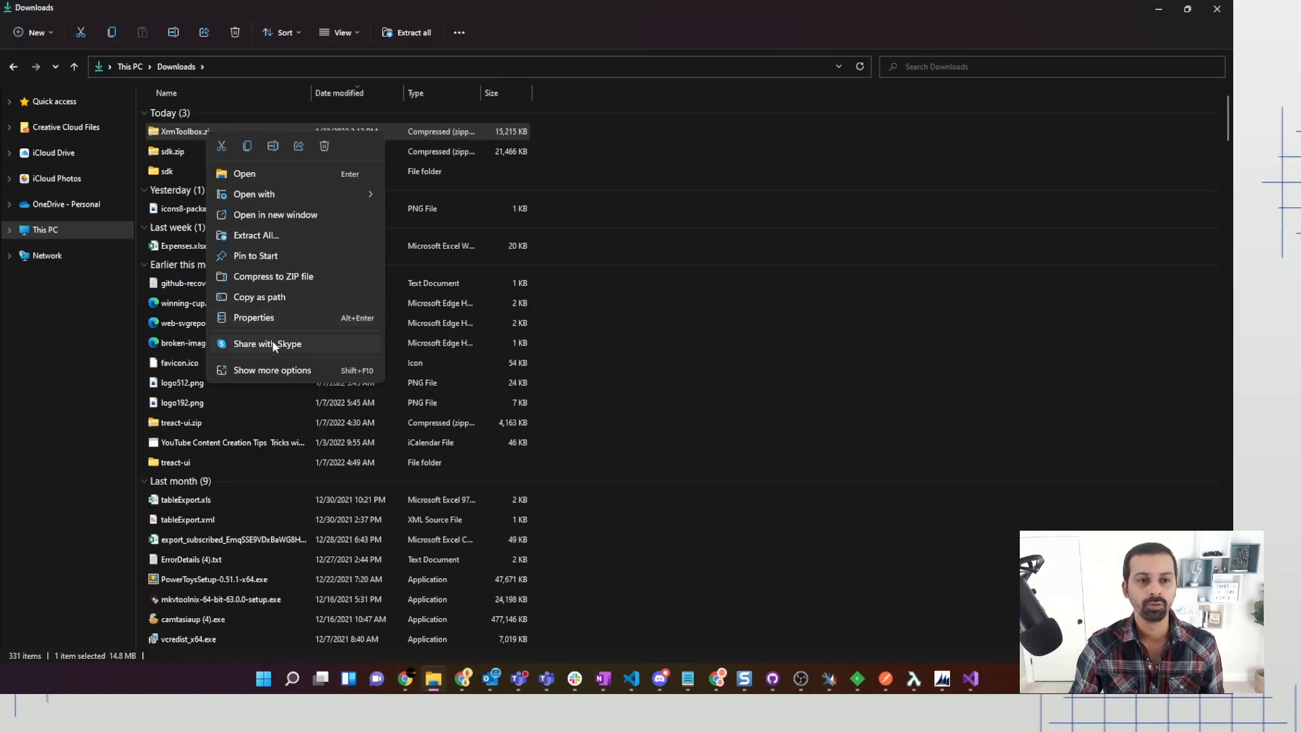
left_click(271, 317)
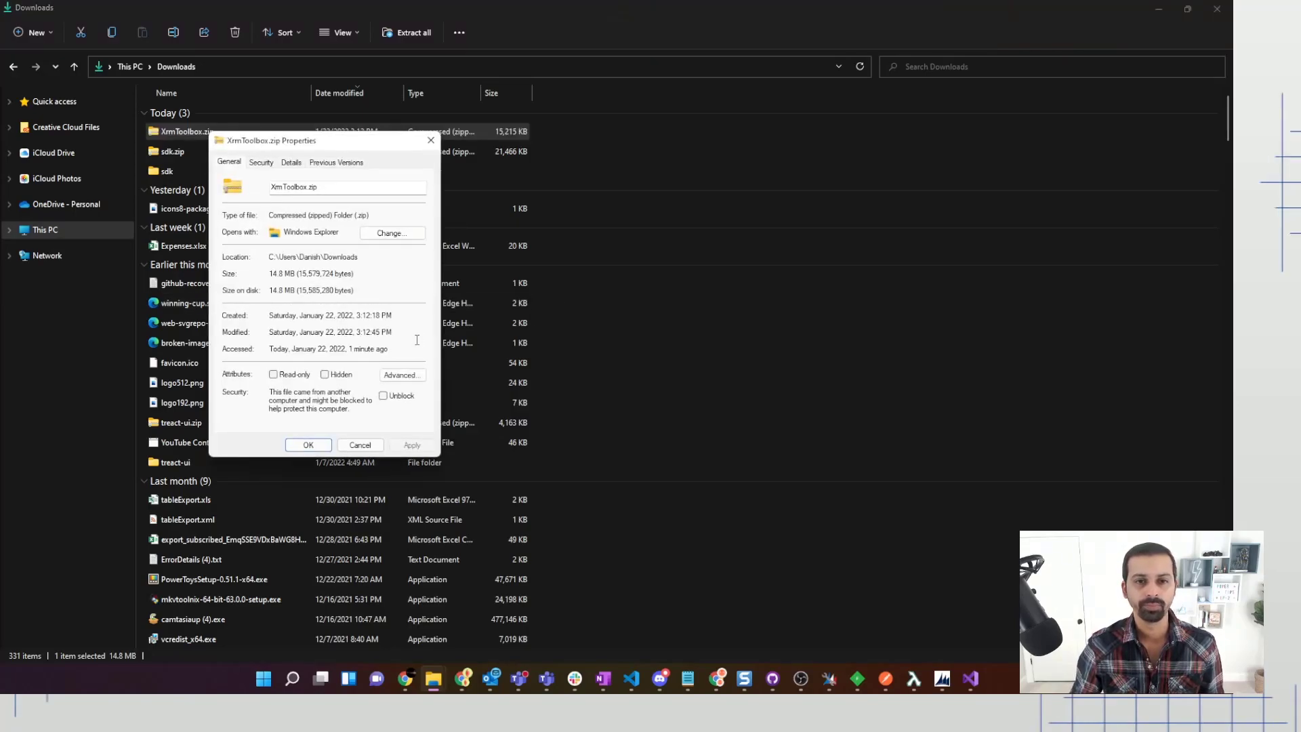
left_click(384, 395)
left_click(319, 447)
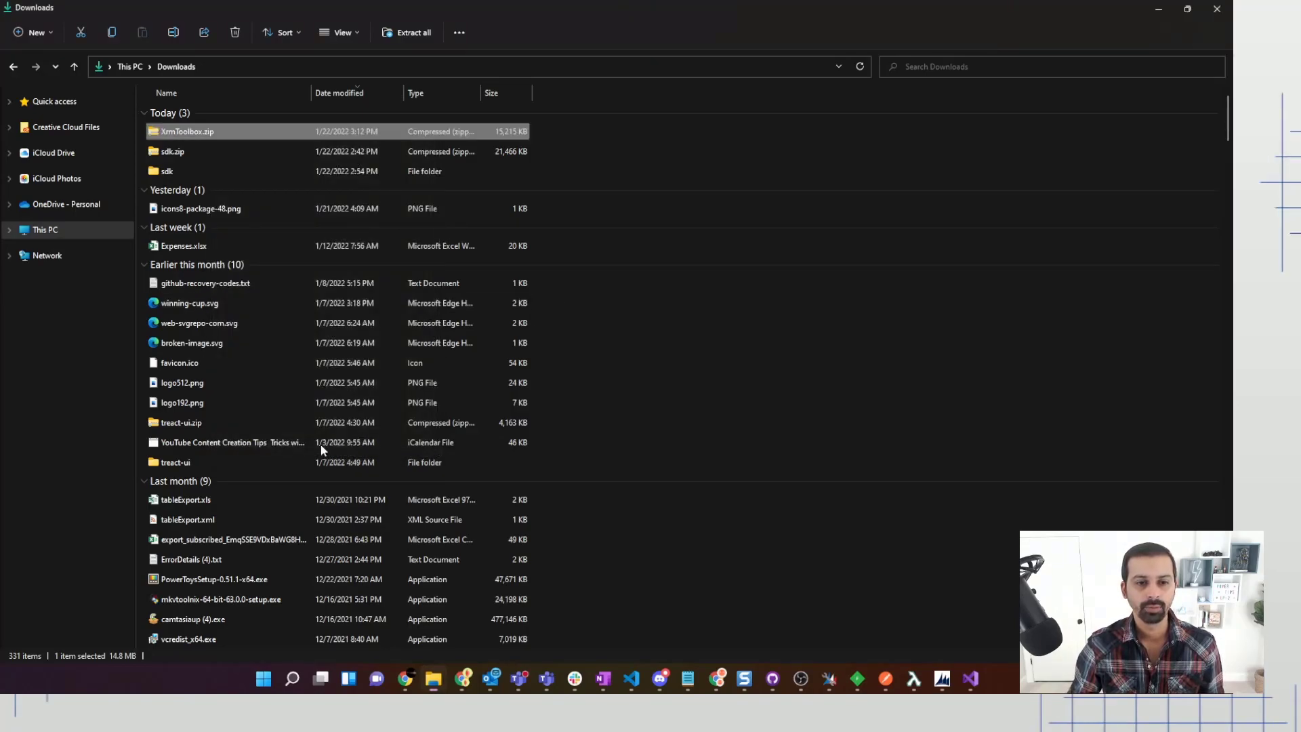
Extract XrmToolbox.zip to the suggested XrmToolbox folder in Downloads and launch XrmToolBox from it.
right_click(226, 137)
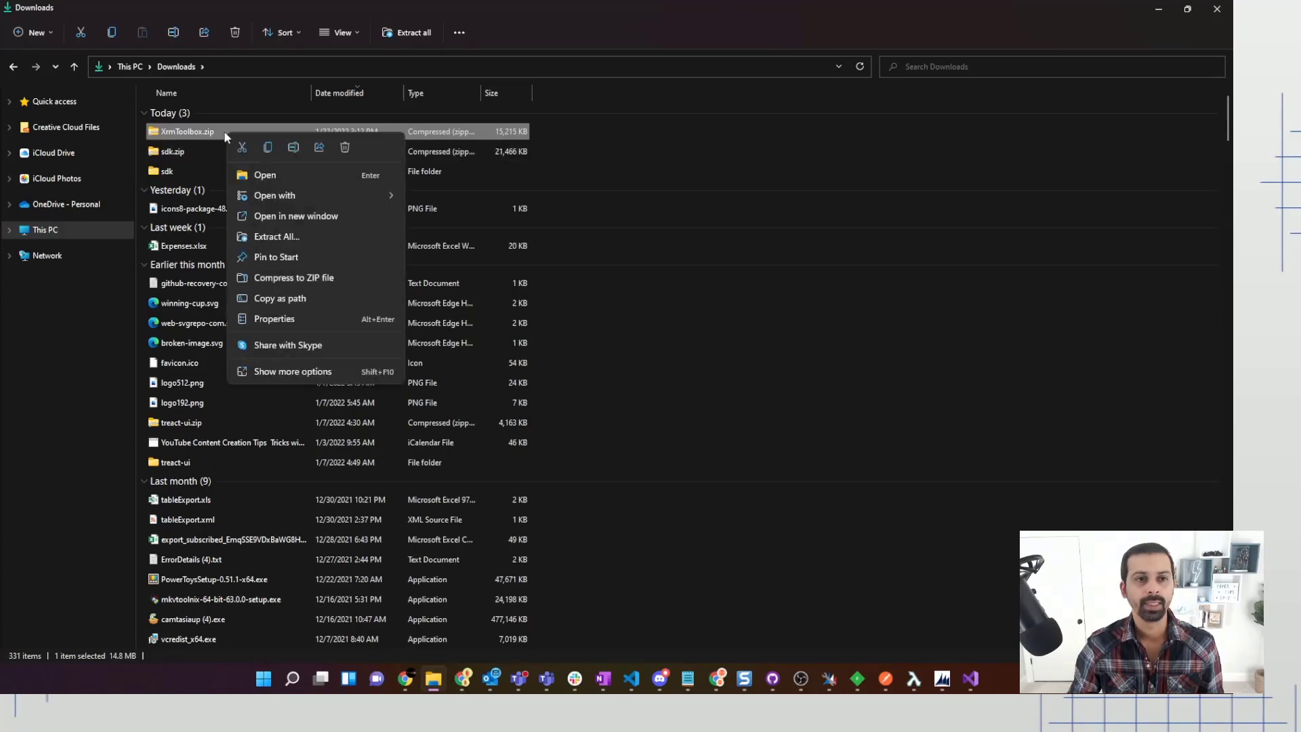
left_click(276, 237)
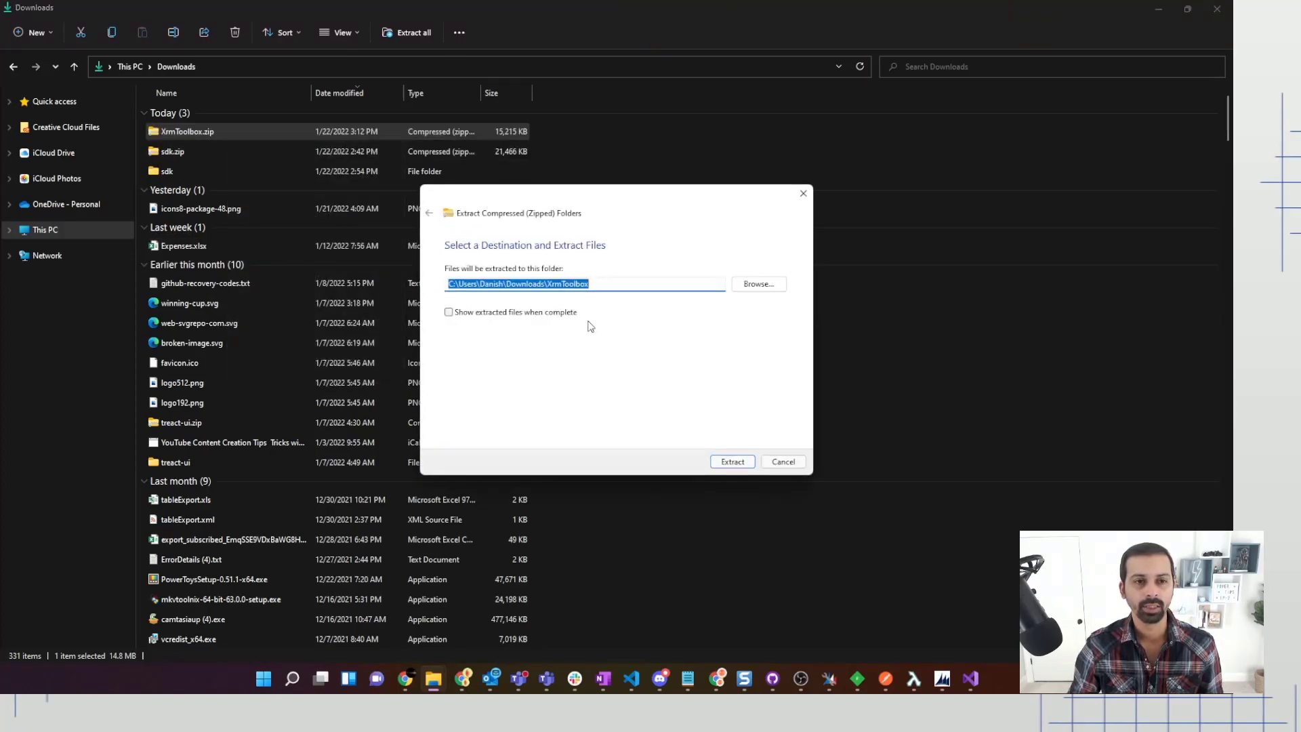
left_click(732, 461)
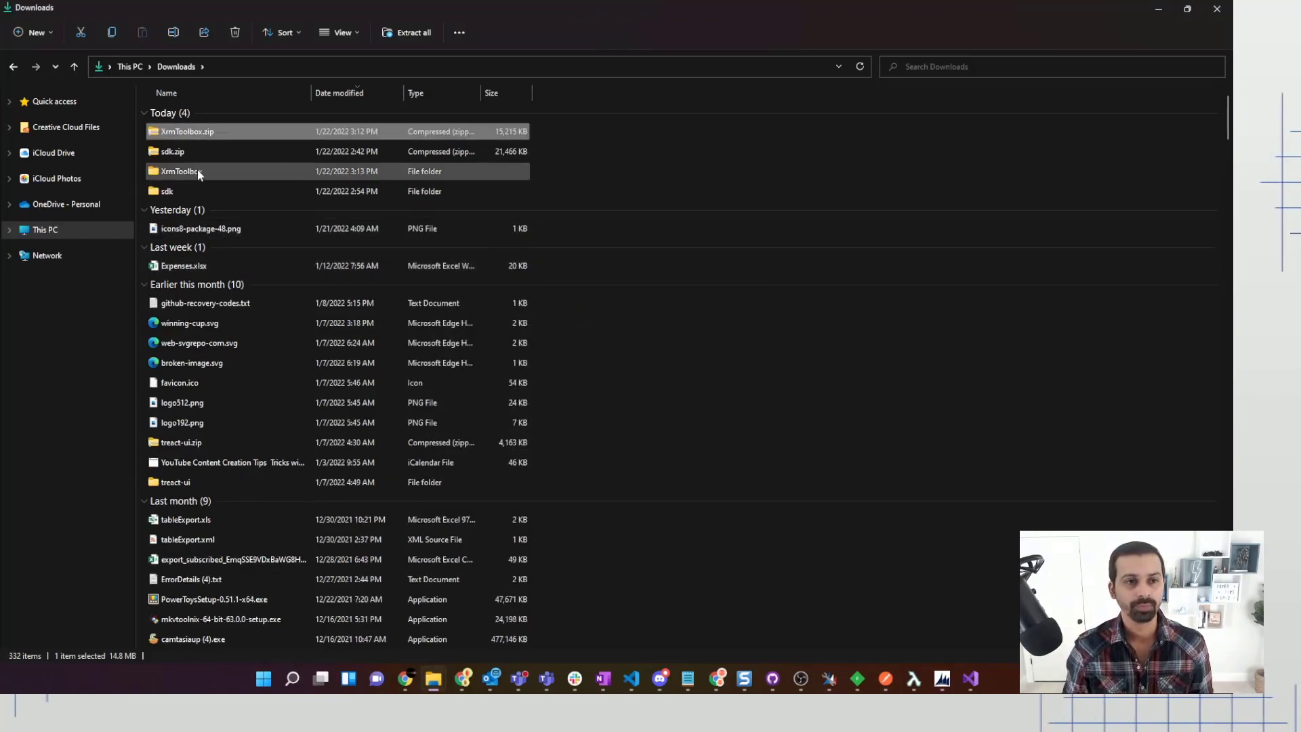
double_click(197, 169)
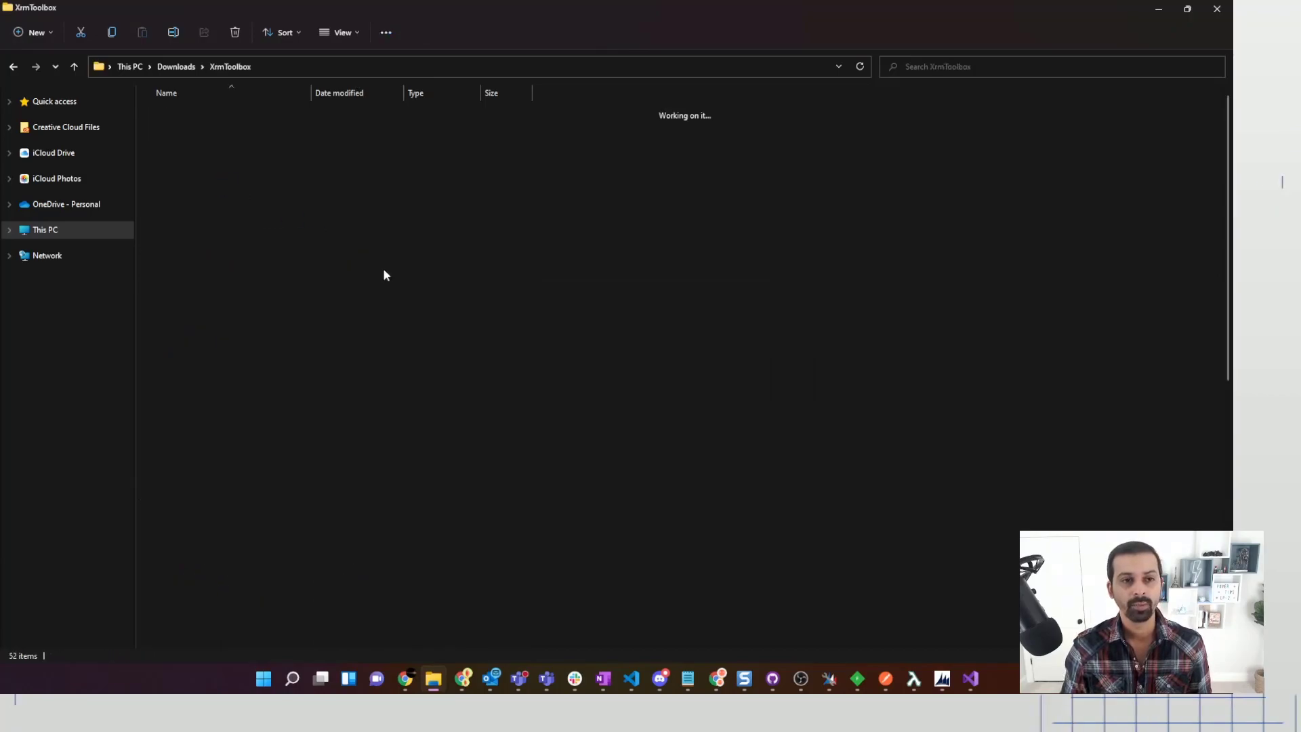
scroll(410, 298, "down", 8)
double_click(225, 578)
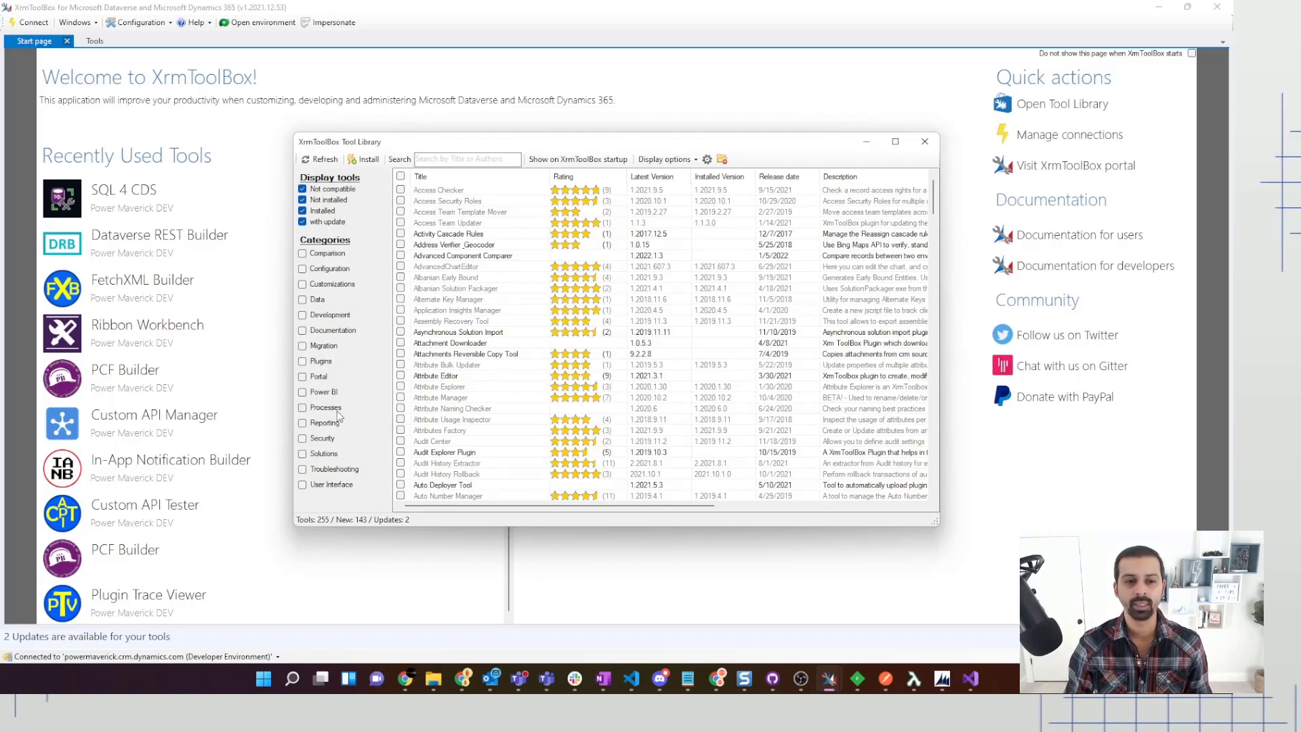
Search the Tool Library by an author's name, clear the search, close the library, and show the installed tools.
left_click(468, 159)
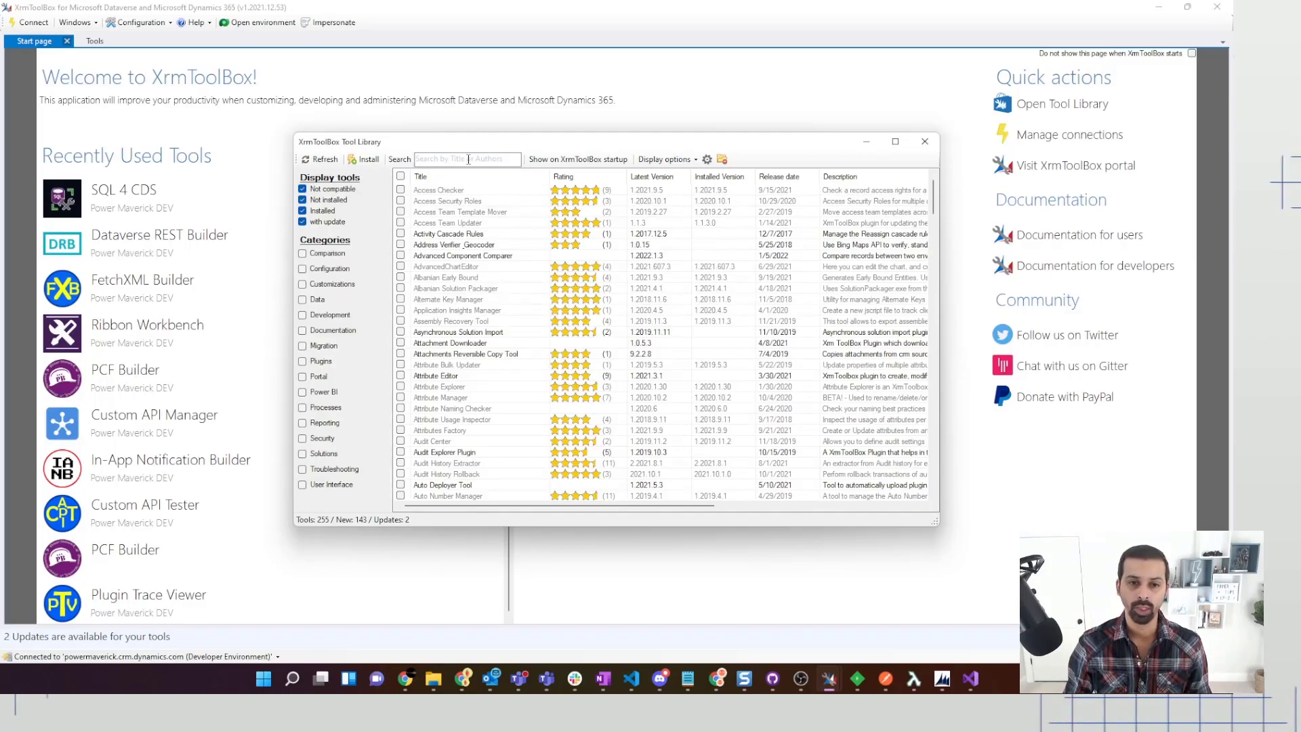
type("jonas")
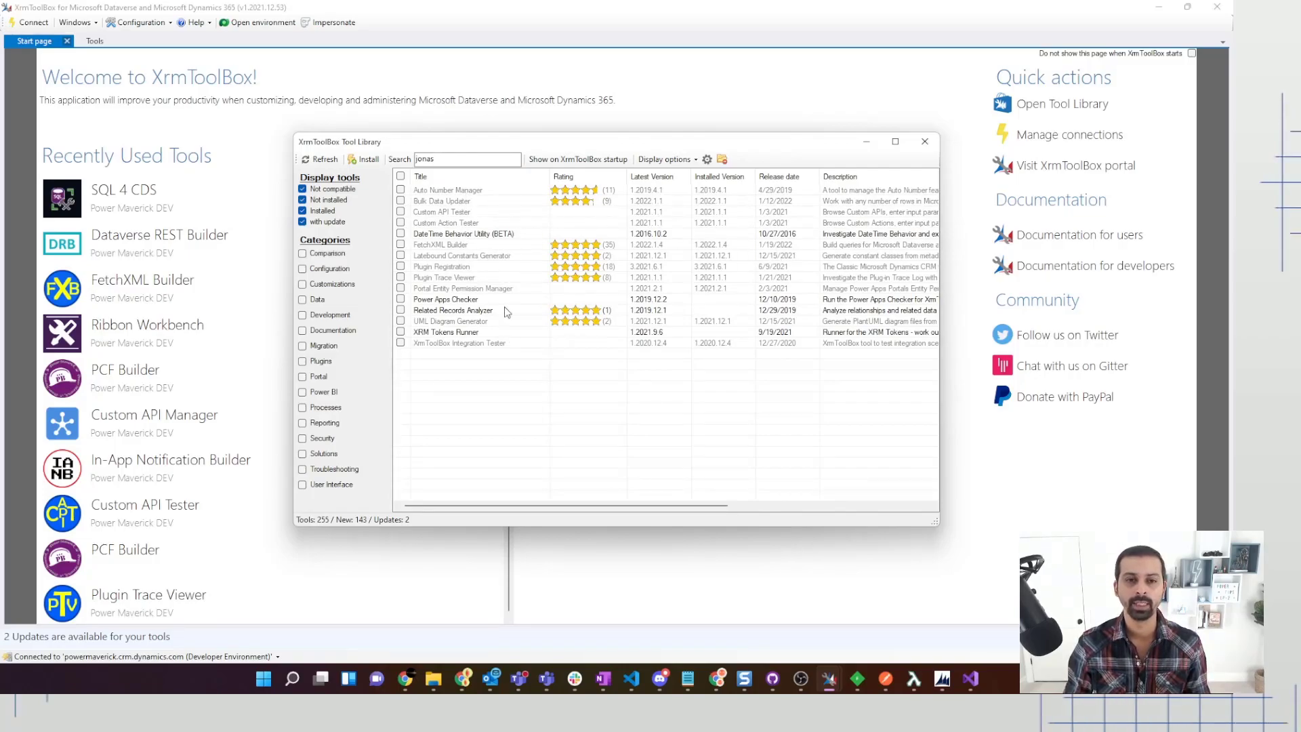
double_click(427, 159)
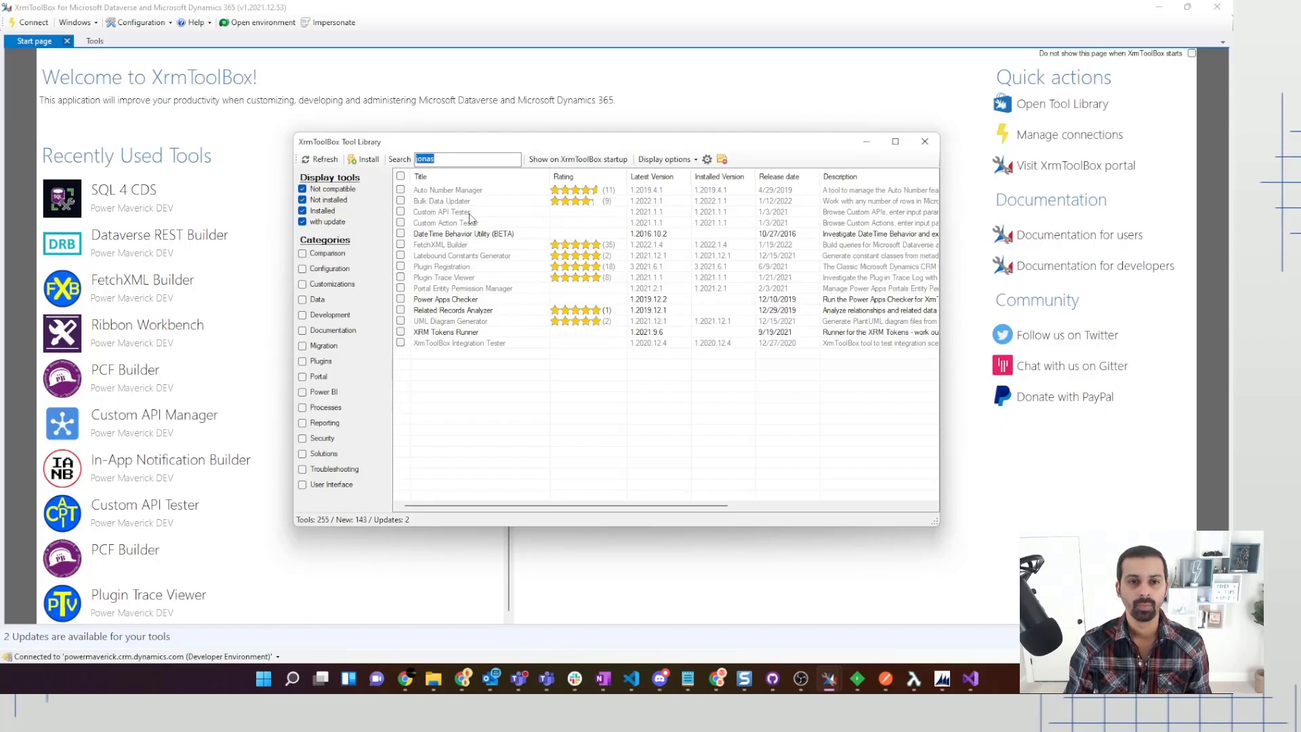
key("BackSpace")
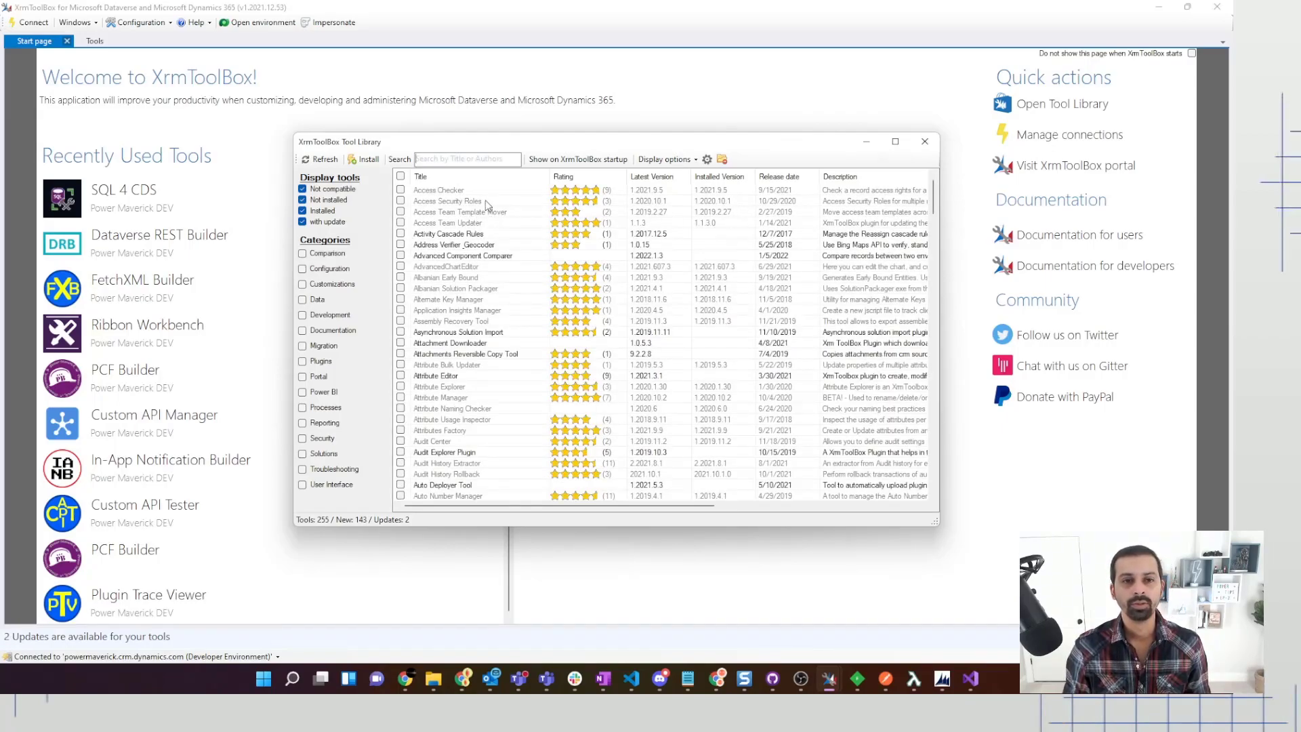
left_click(923, 143)
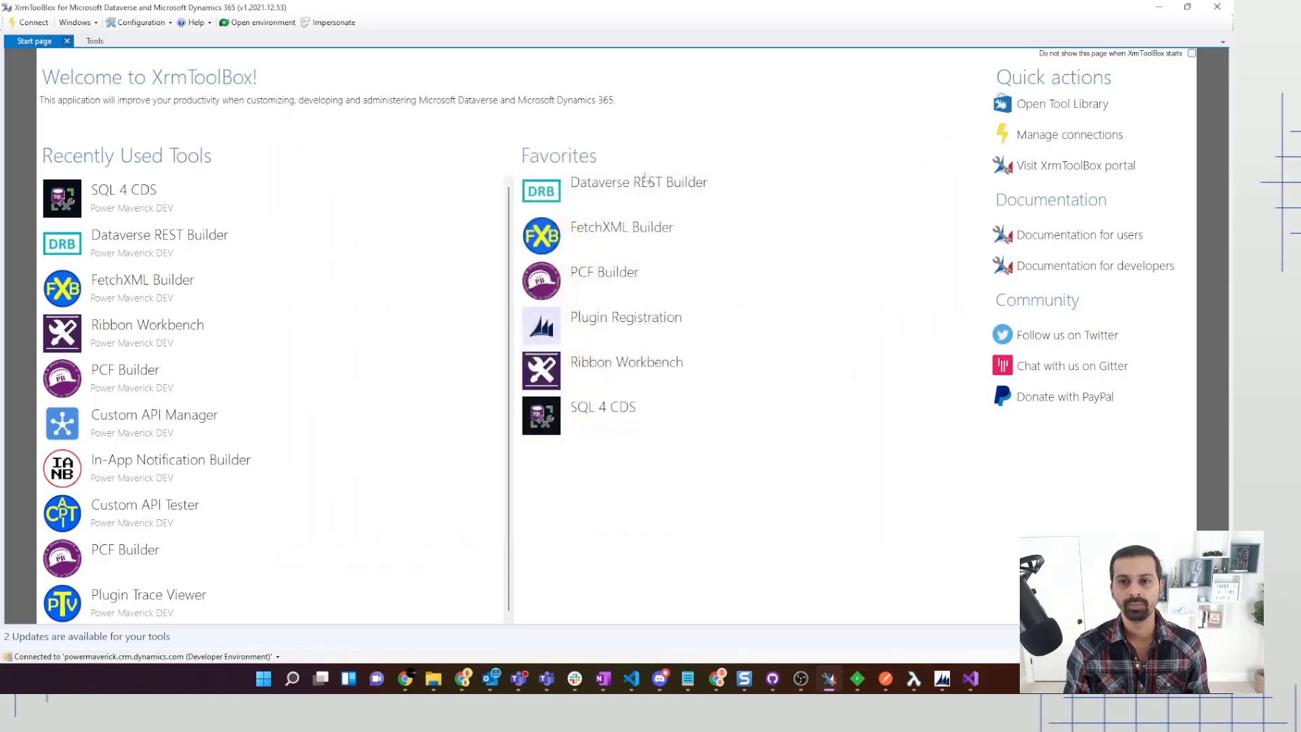
left_click(96, 42)
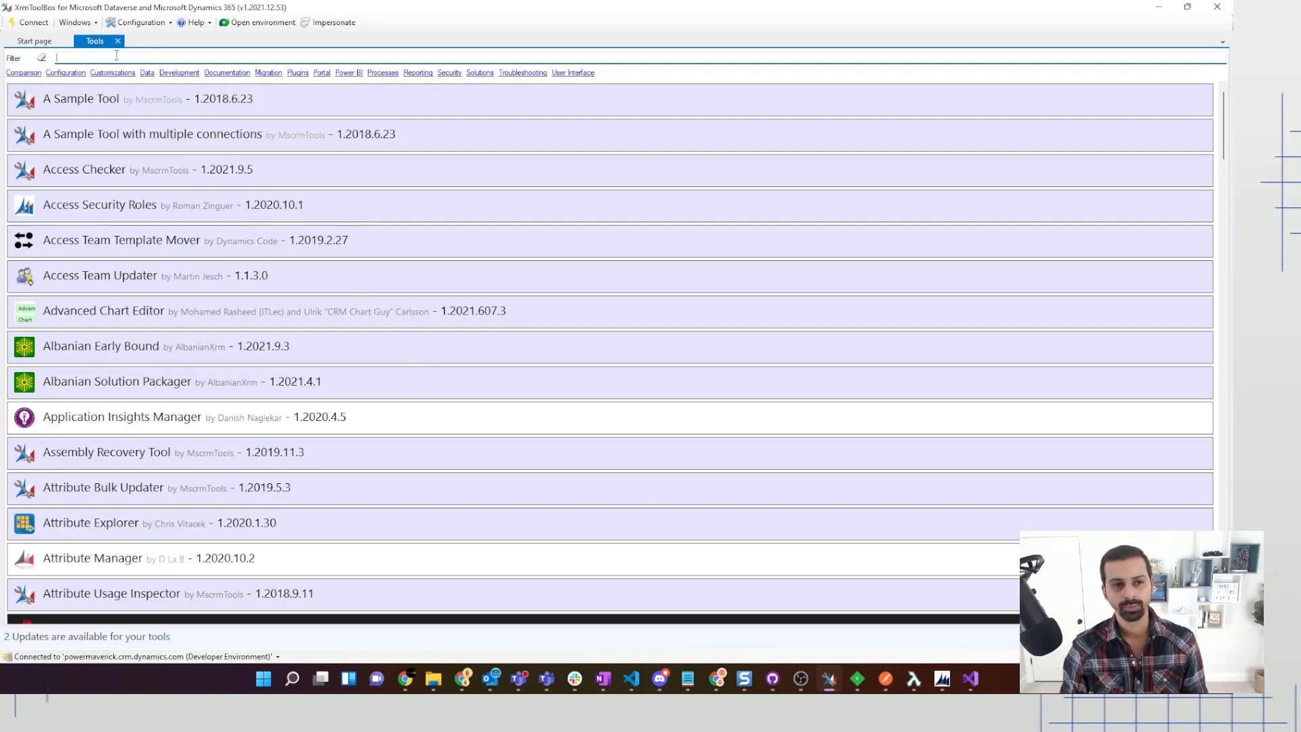
Open the connections manager and start a new connection through Microsoft Login Control with the default configuration and Office 365 deployment.
left_click(141, 22)
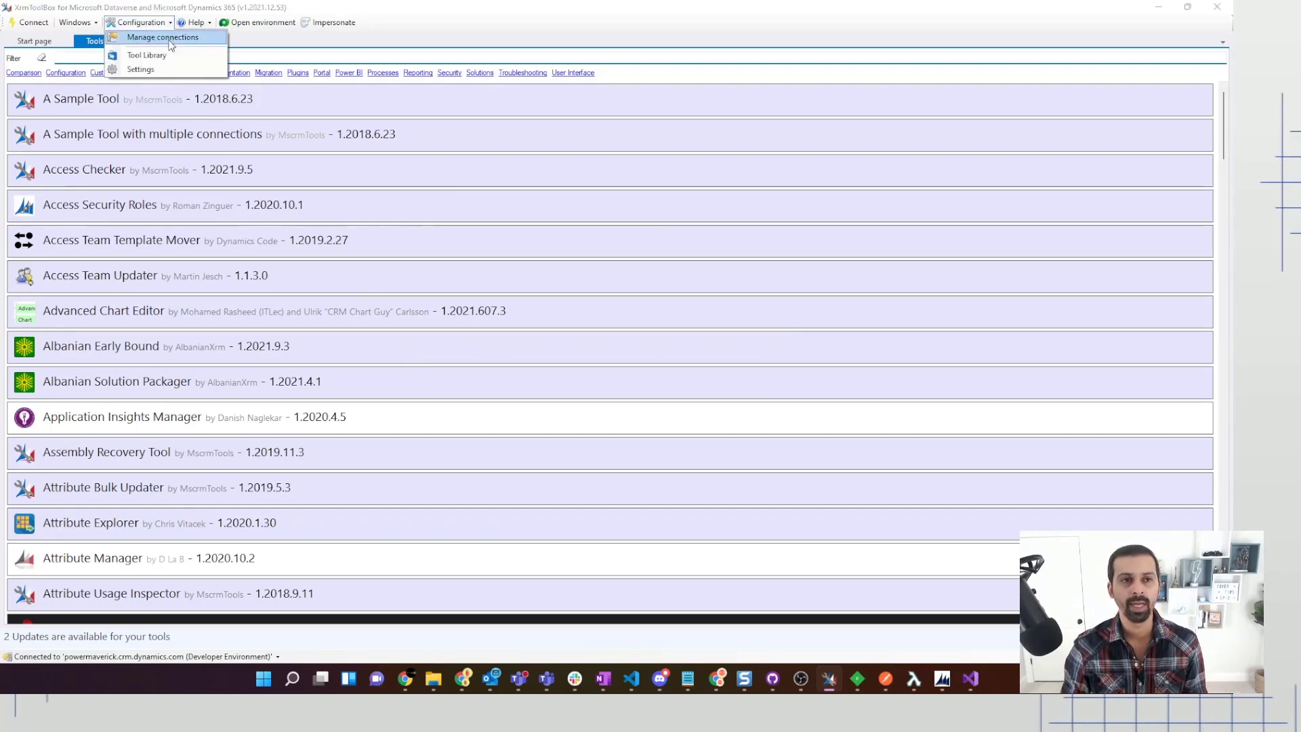
left_click(166, 37)
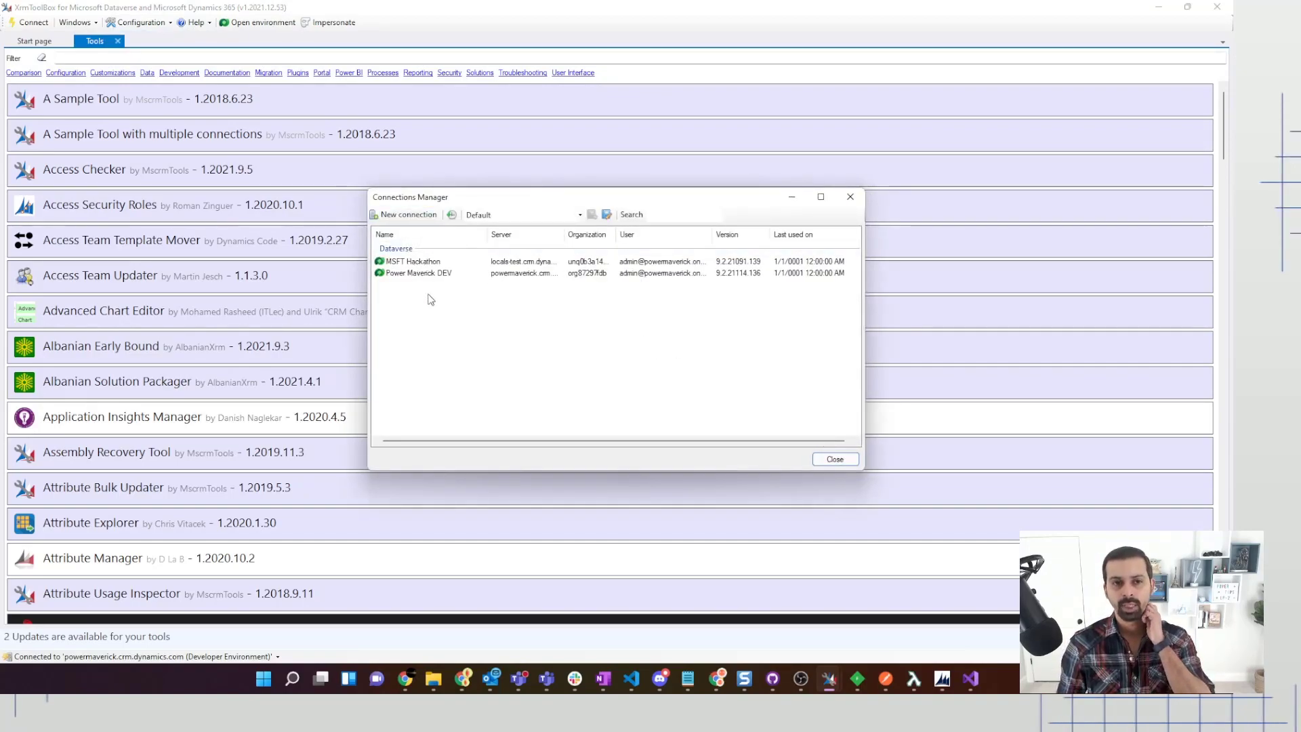
left_click(434, 263)
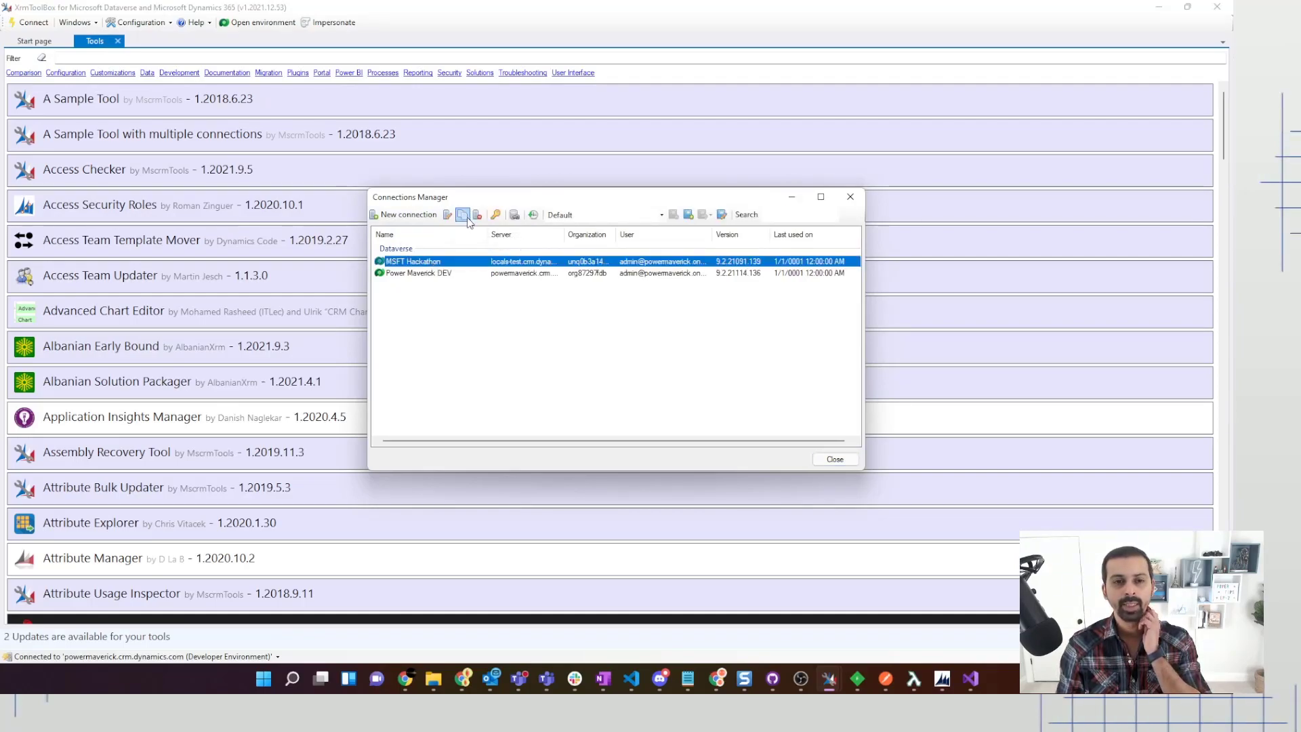
left_click(409, 214)
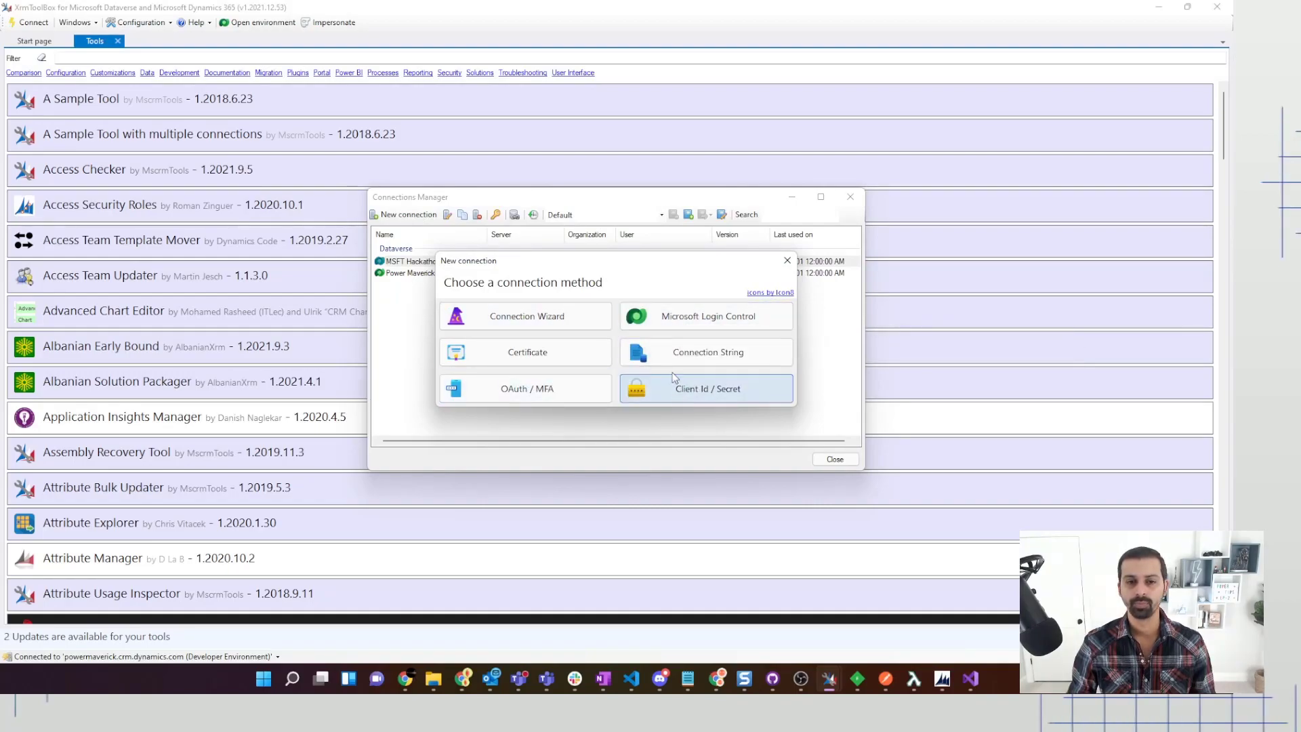
left_click(689, 319)
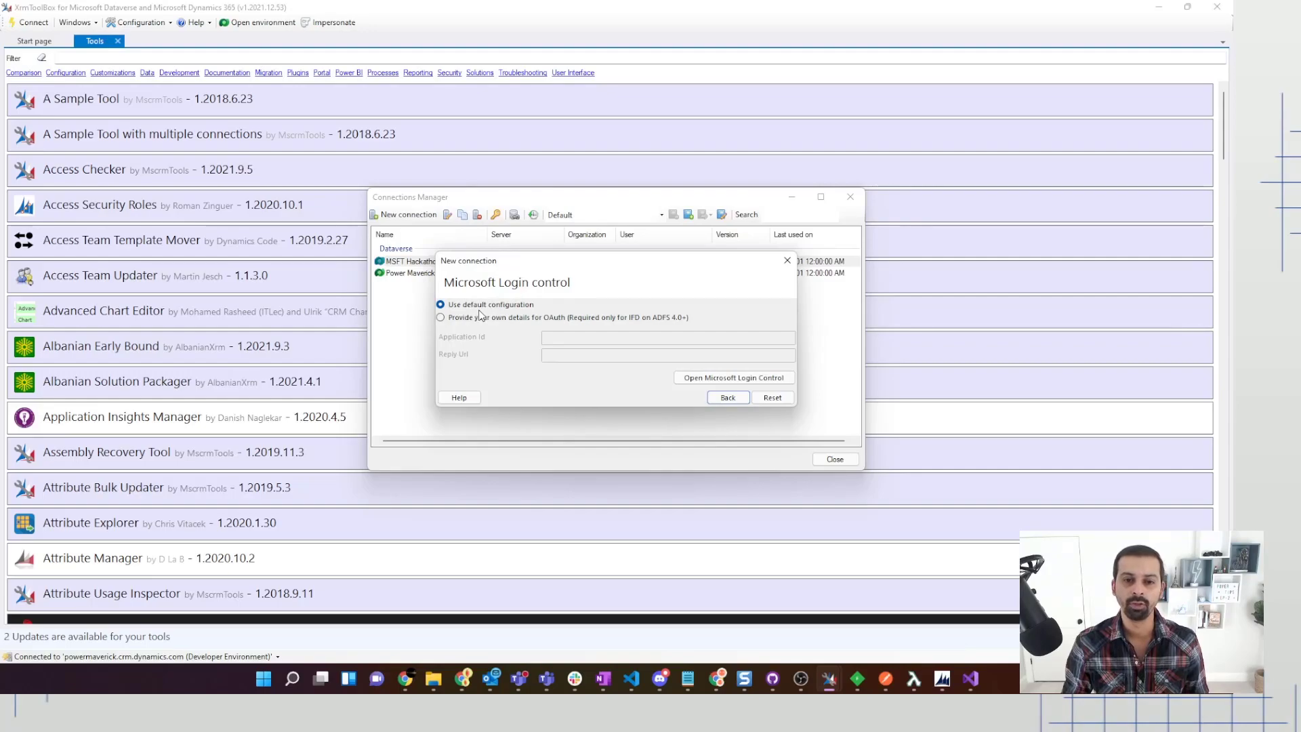
left_click(762, 380)
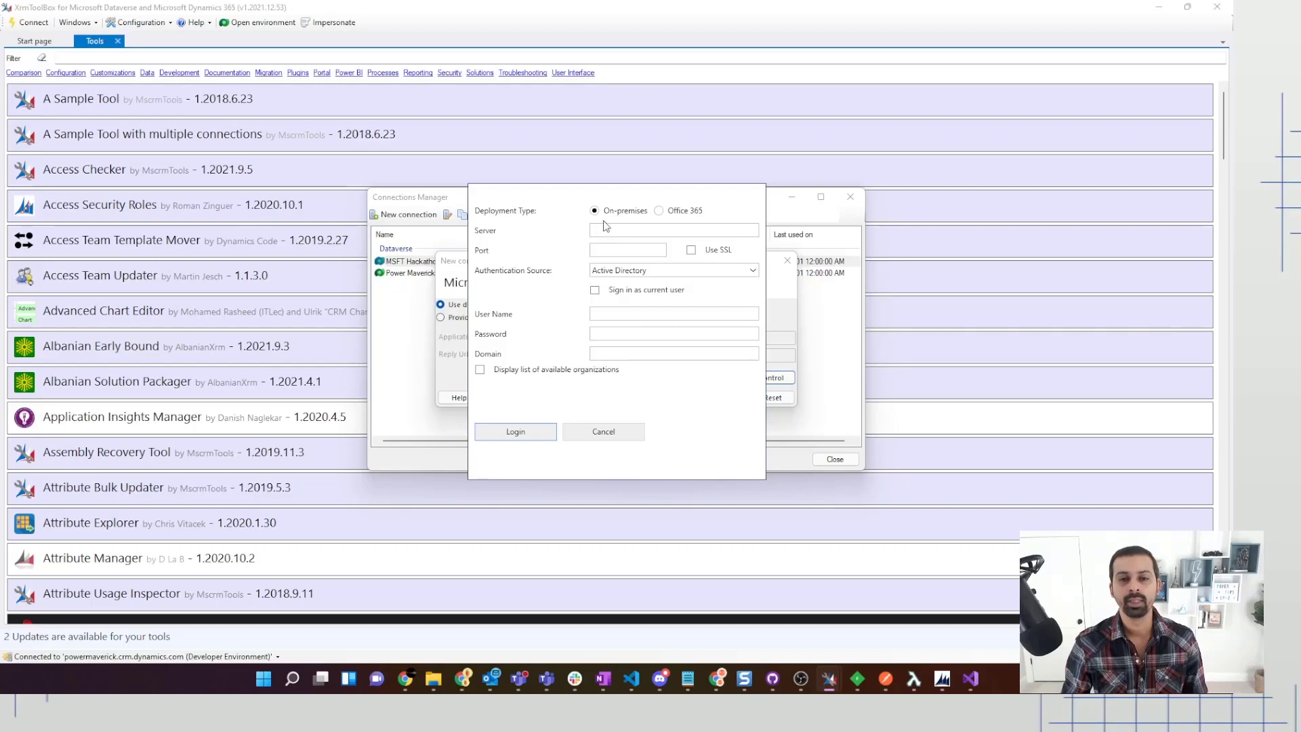
left_click(669, 214)
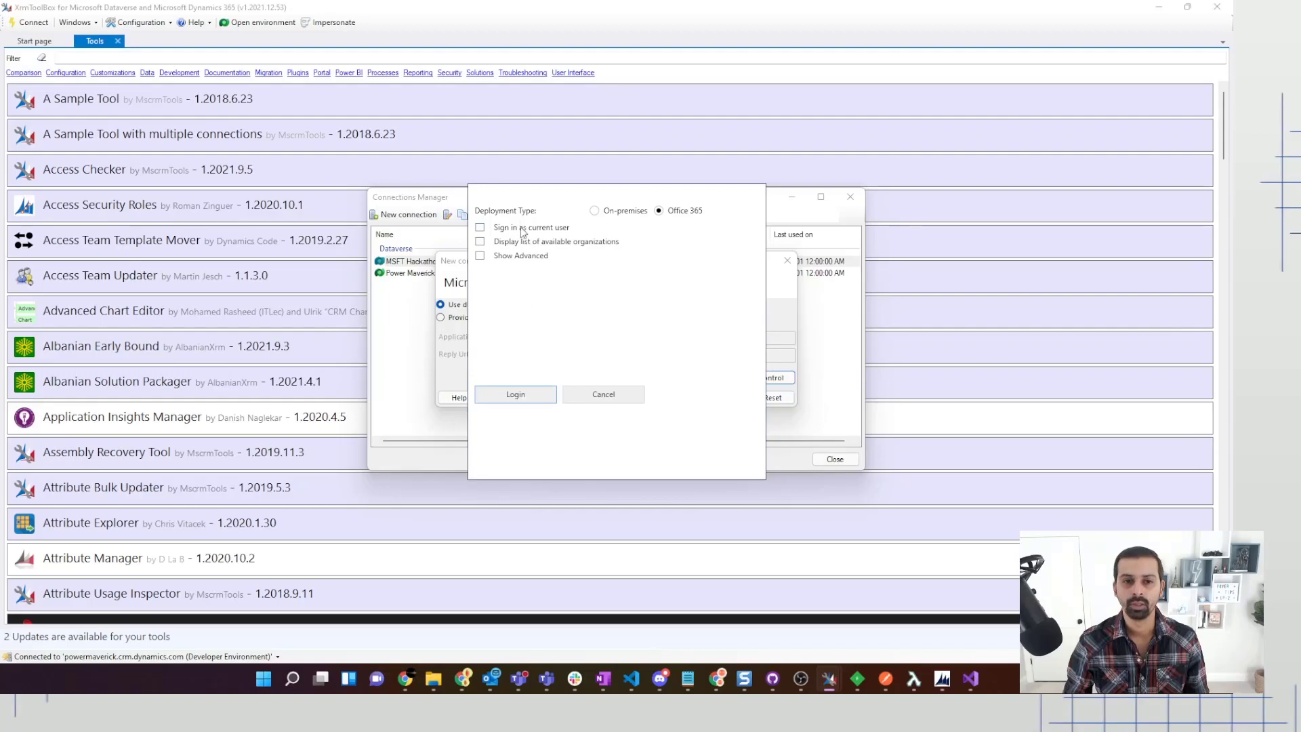
left_click(531, 400)
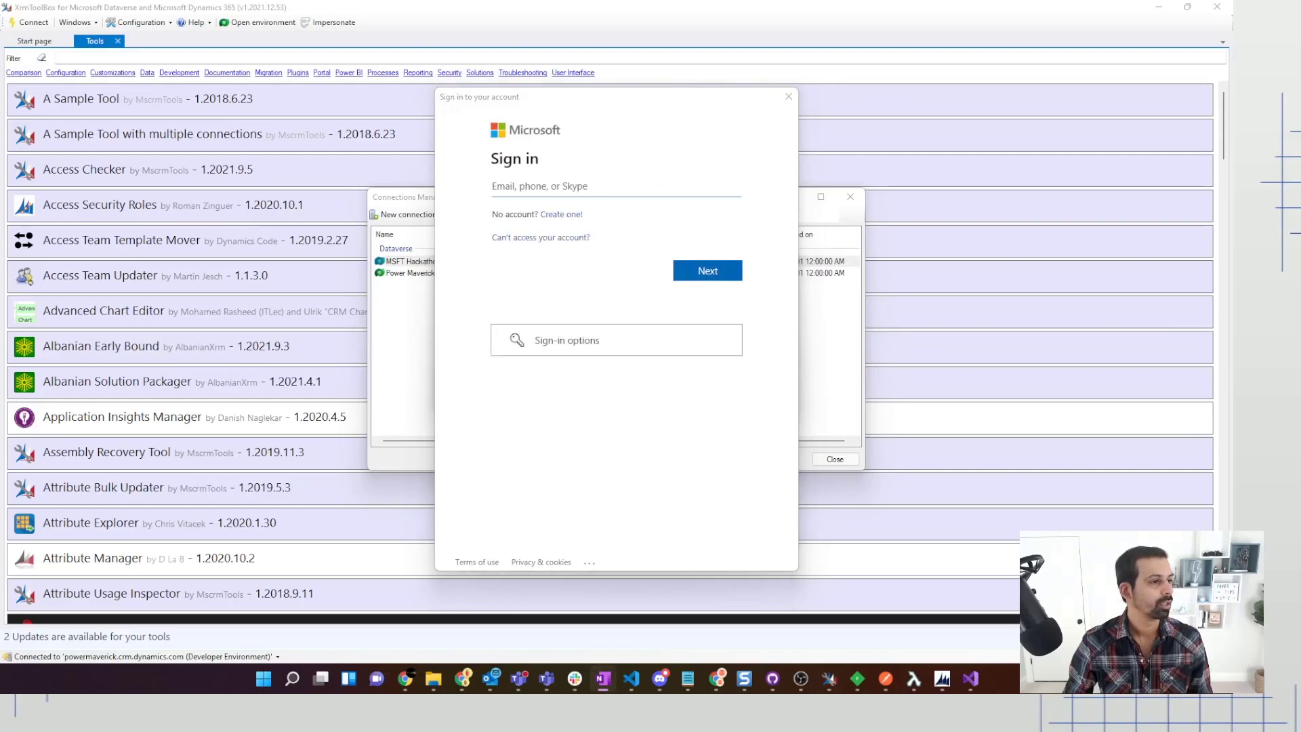
Sign in to the Microsoft account with the admin e-mail address and the account password.
key("ctrl+v")
left_click(698, 274)
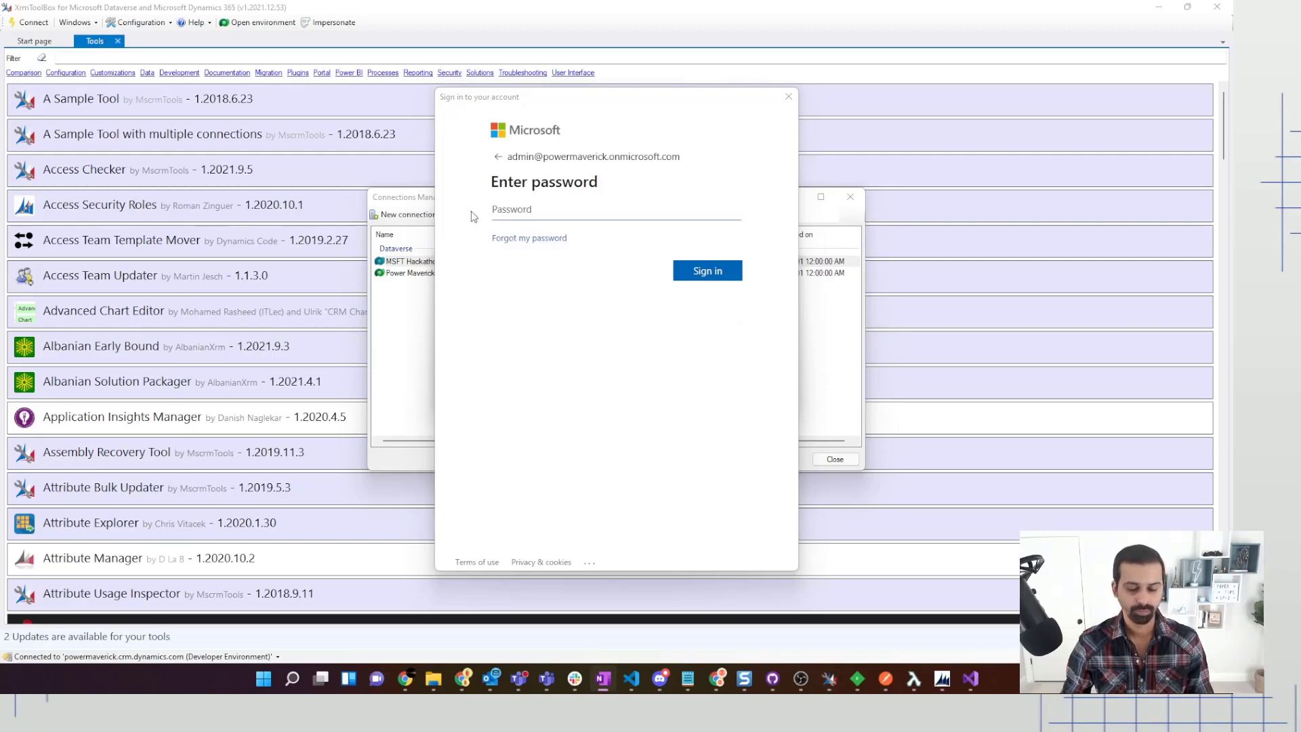
key("ctrl+v")
left_click(711, 272)
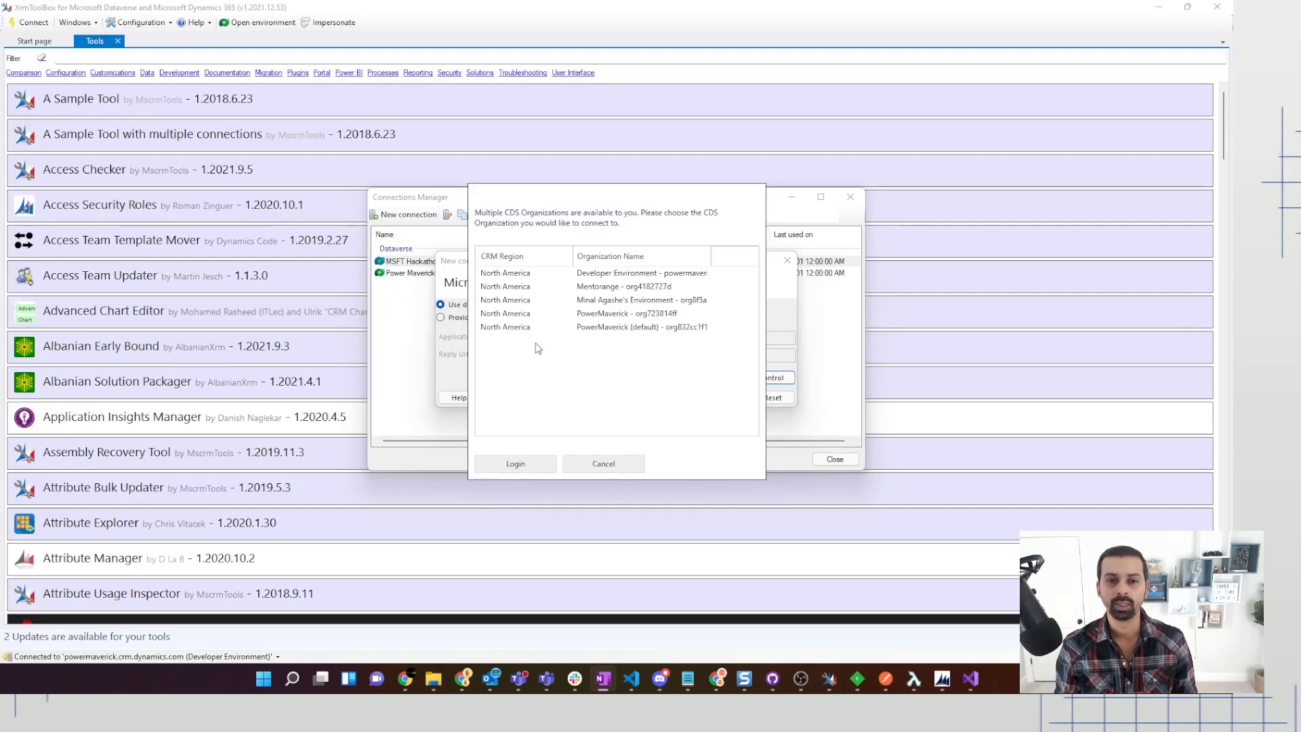
Log in to the Developer Environment organization, discard the new connection unsaved, and return to the existing Power Maverick DEV connection.
left_click(528, 273)
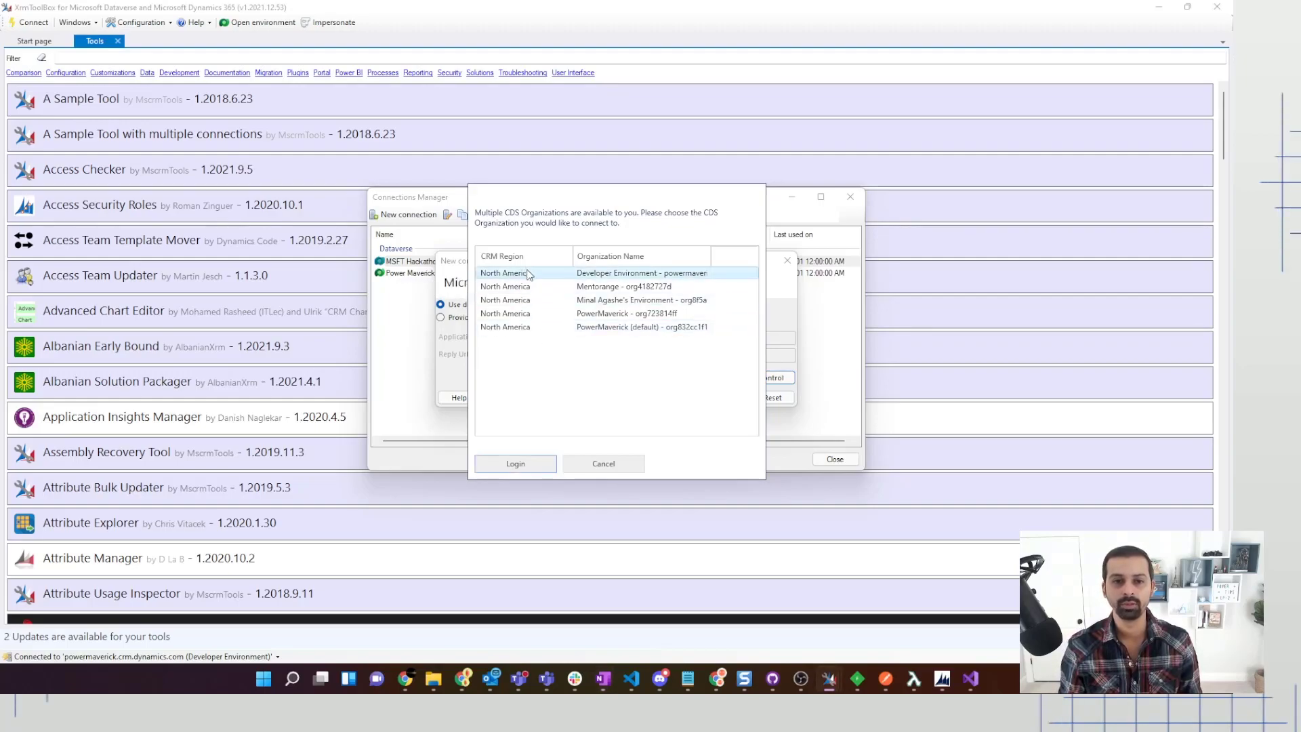
left_click(547, 465)
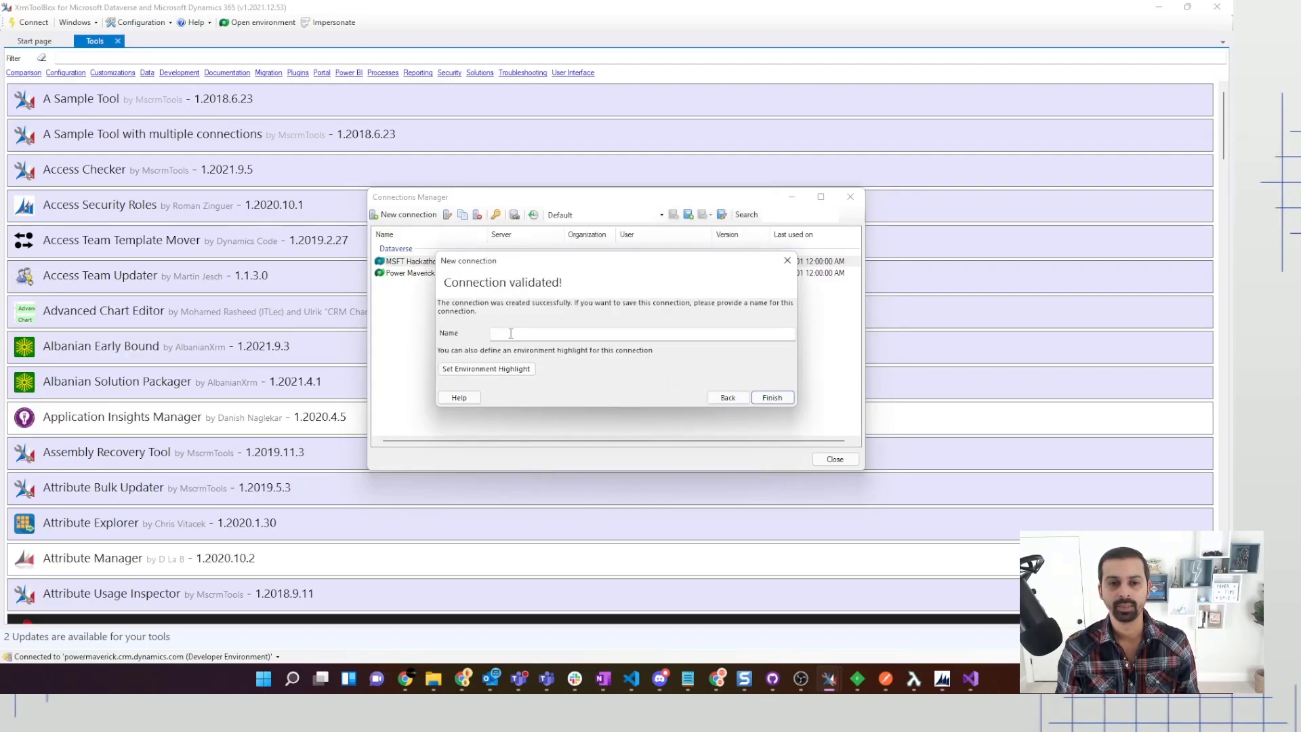
left_click(787, 261)
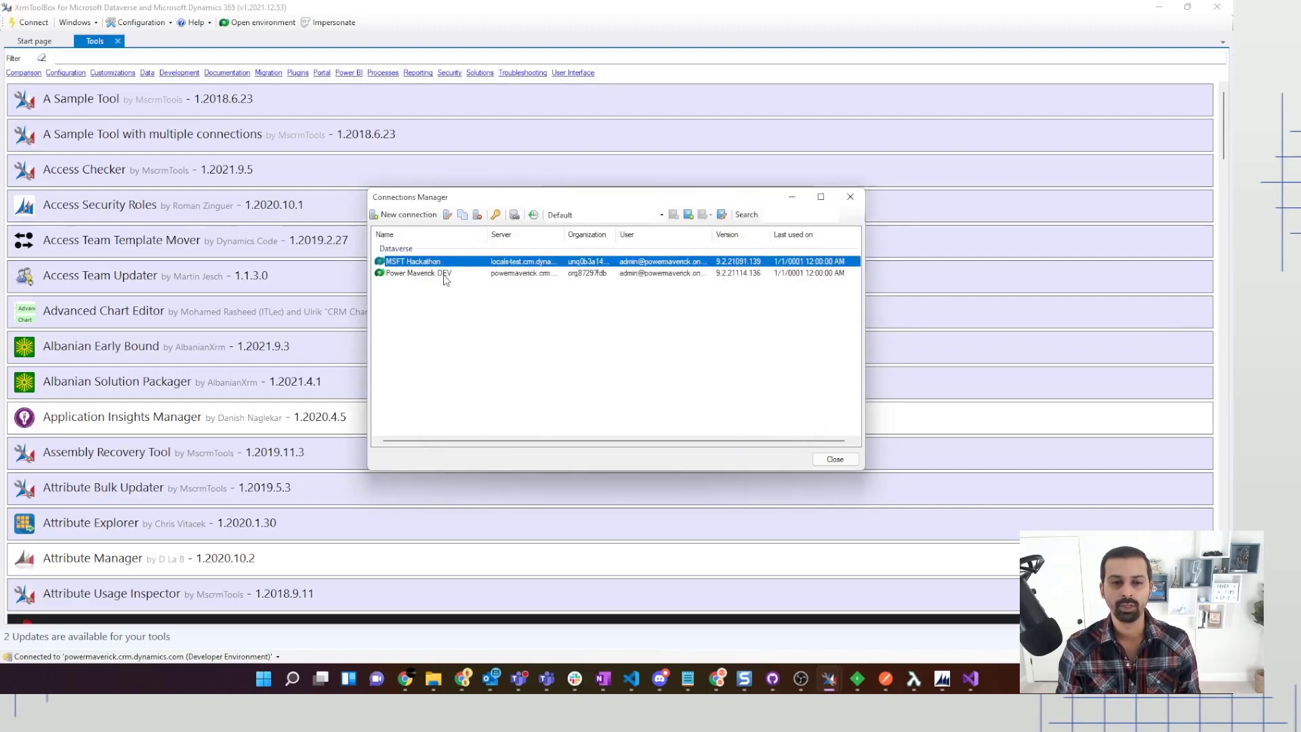
double_click(445, 274)
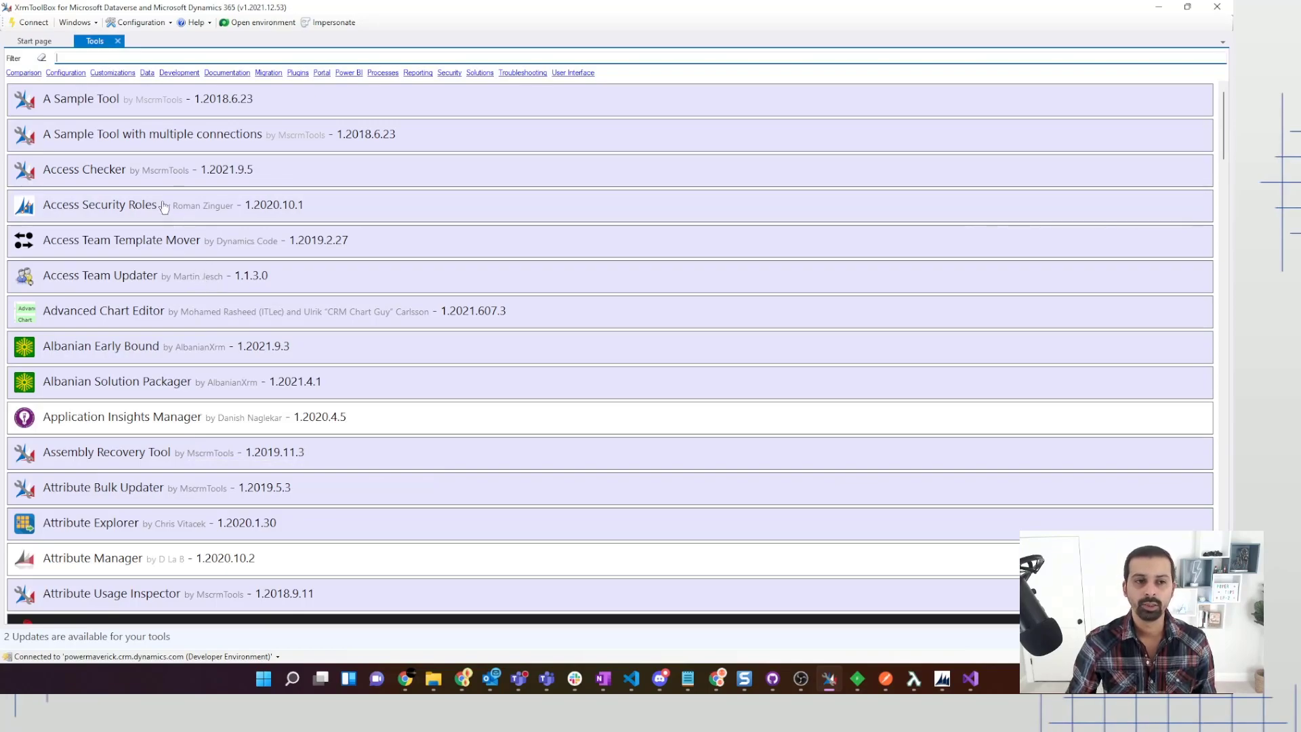
Open the application settings and review the general options for theme, icon size and tool list order.
left_click(153, 23)
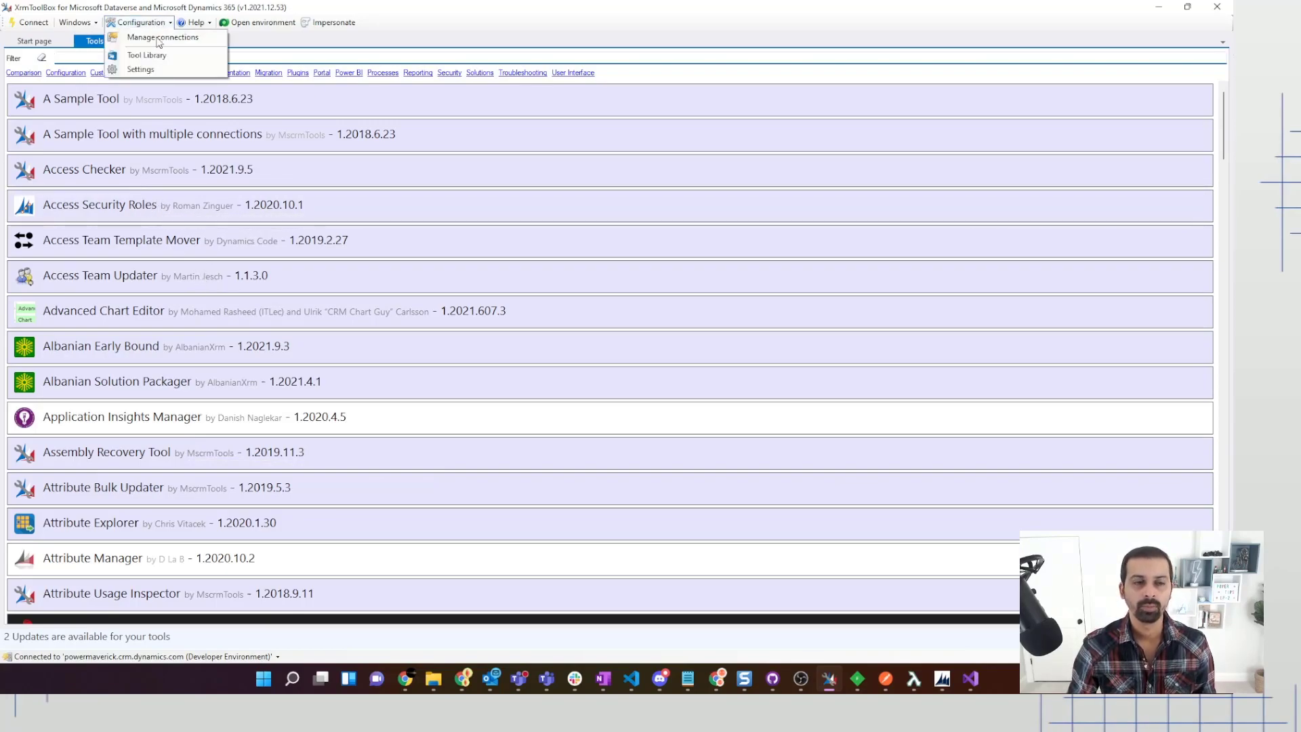
left_click(141, 70)
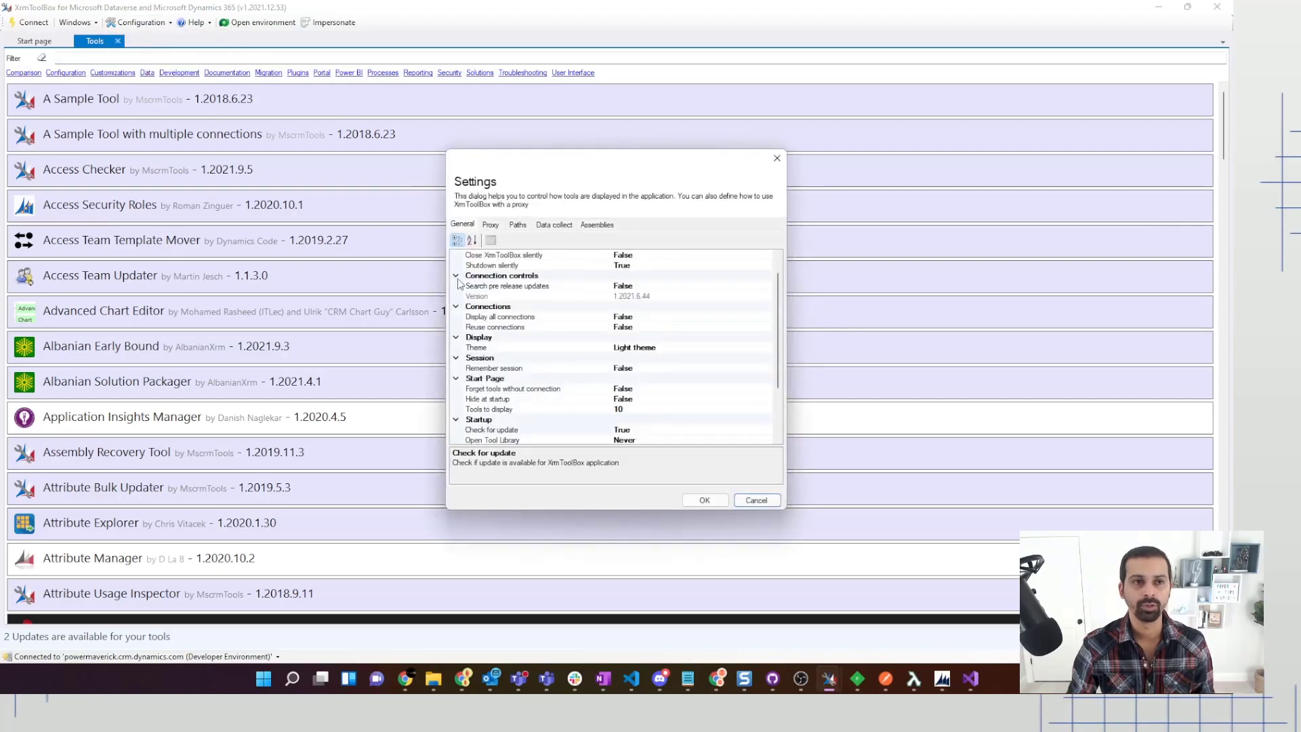
left_click(684, 346)
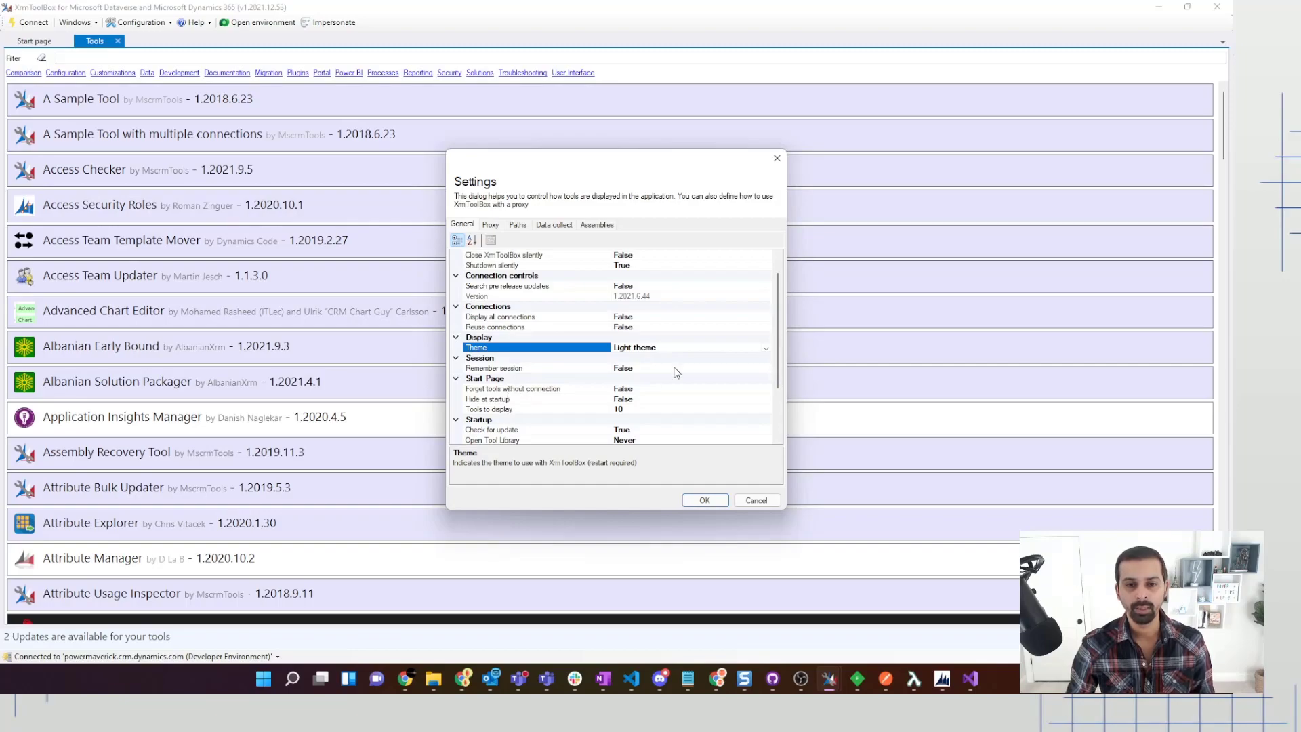
scroll(777, 346, "up", 1)
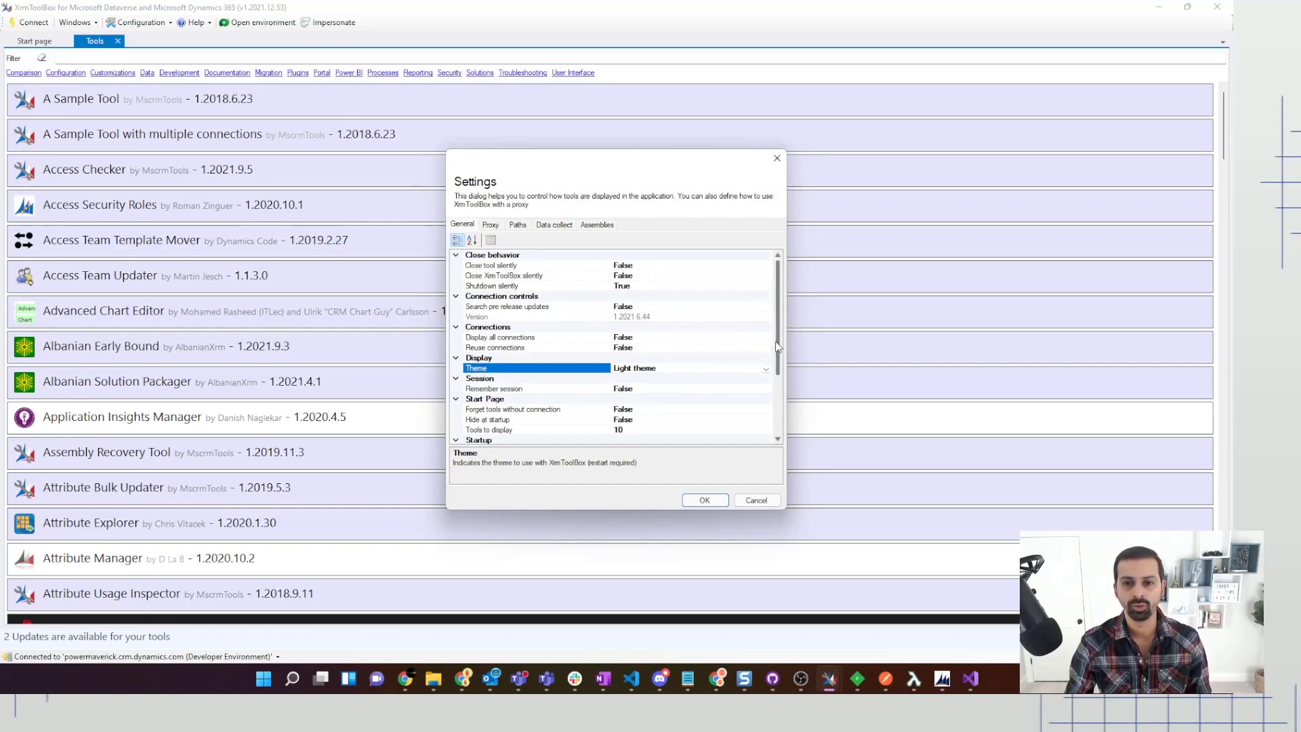
left_click_drag(777, 341, 769, 408)
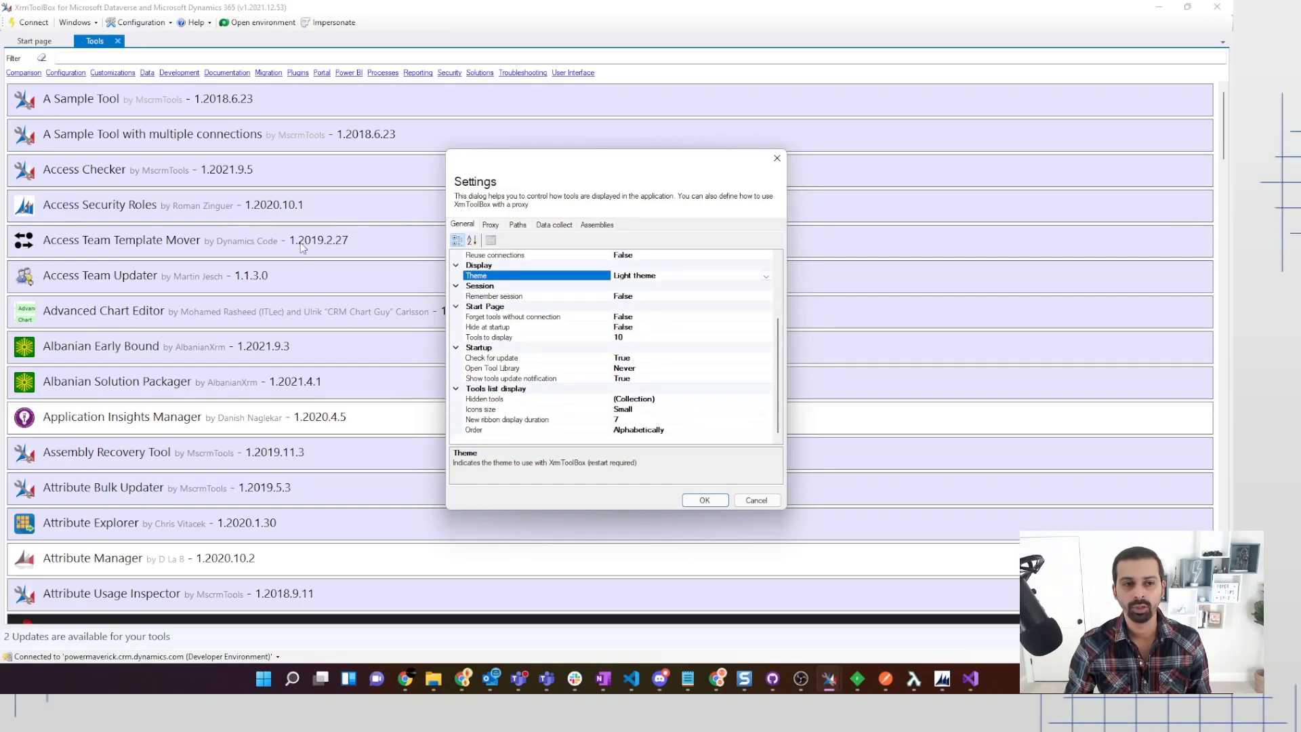
left_click(649, 411)
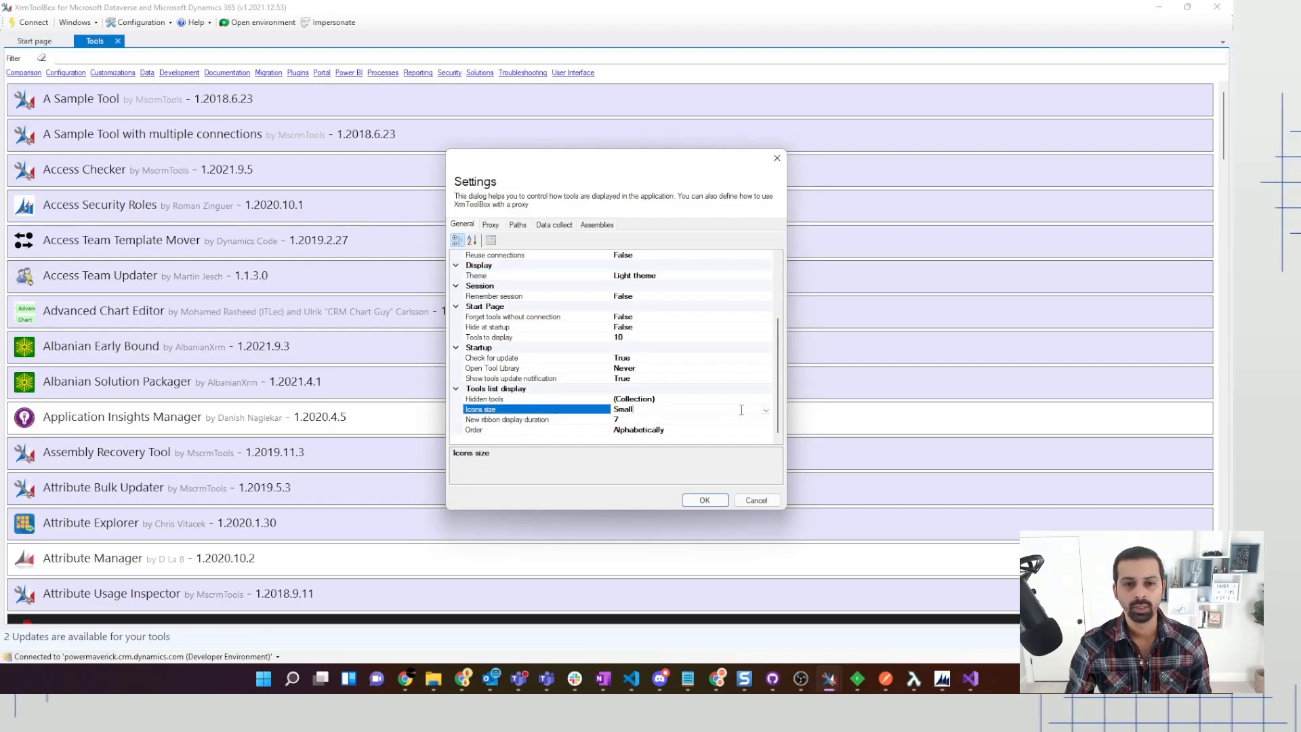
left_click(662, 410)
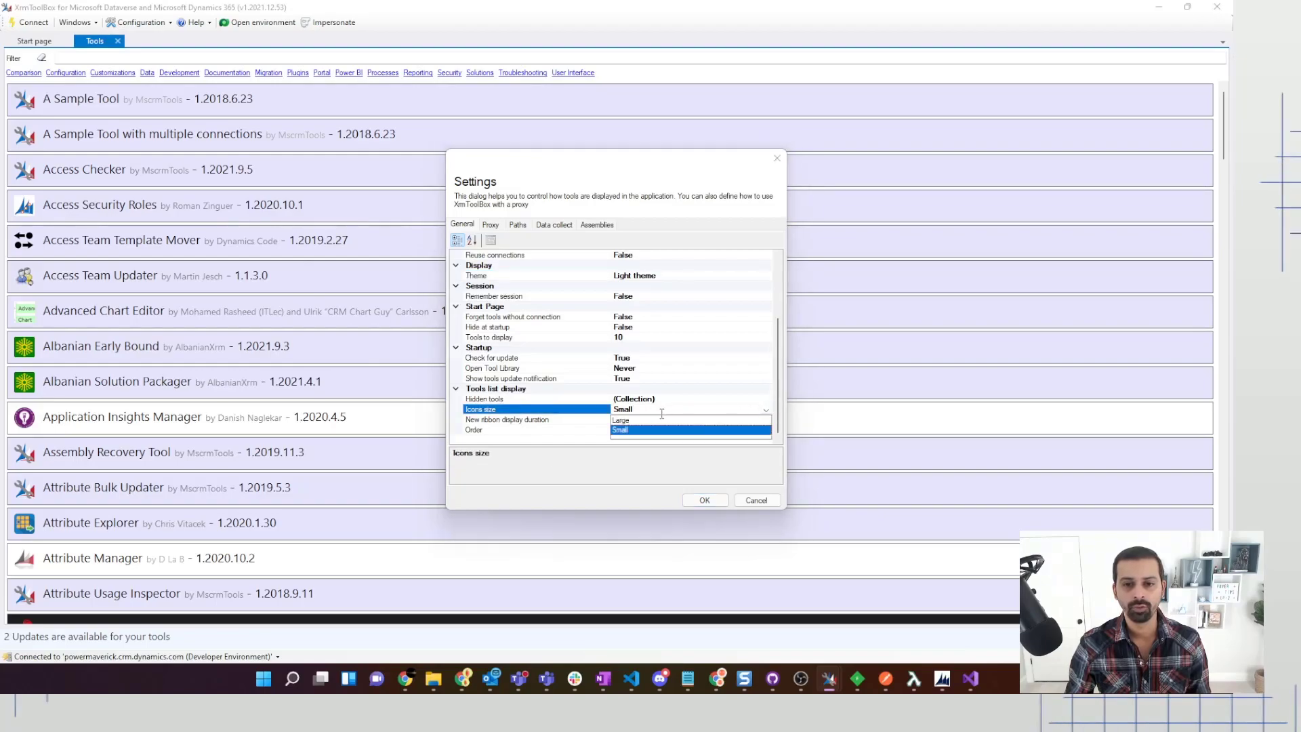
left_click(626, 432)
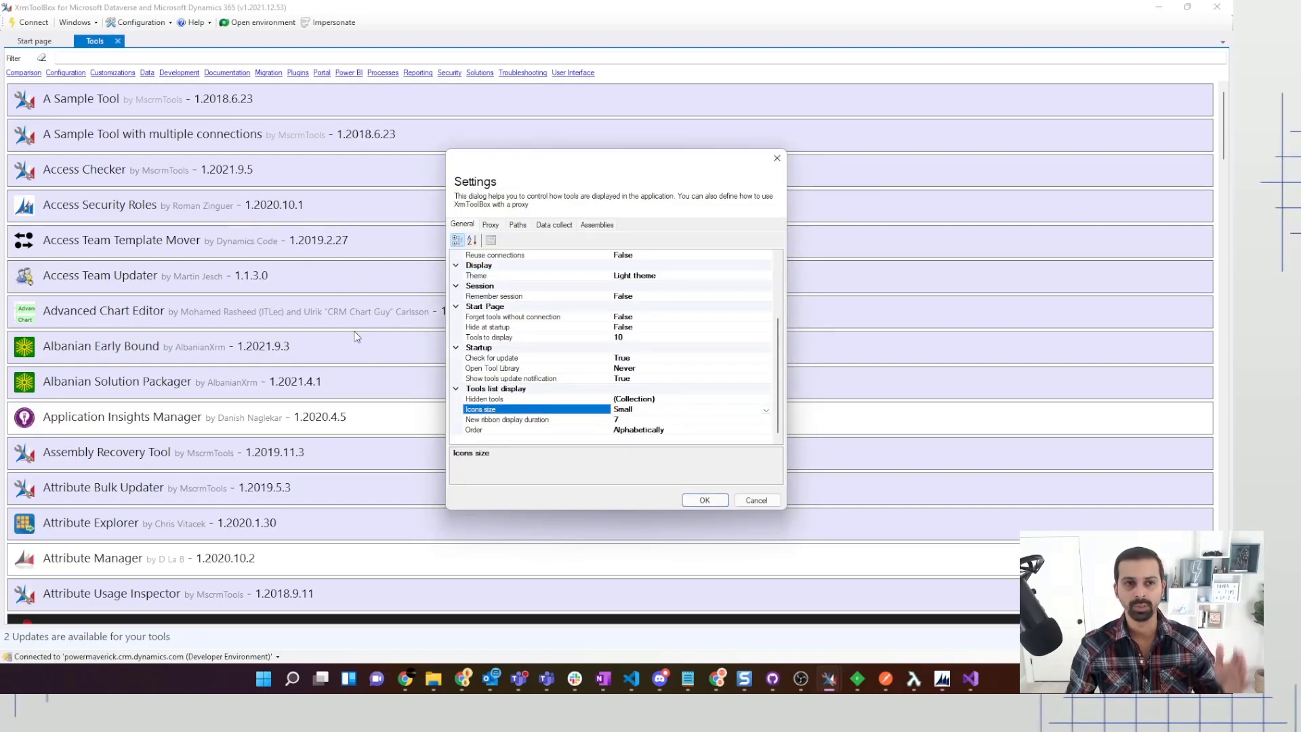
left_click(693, 431)
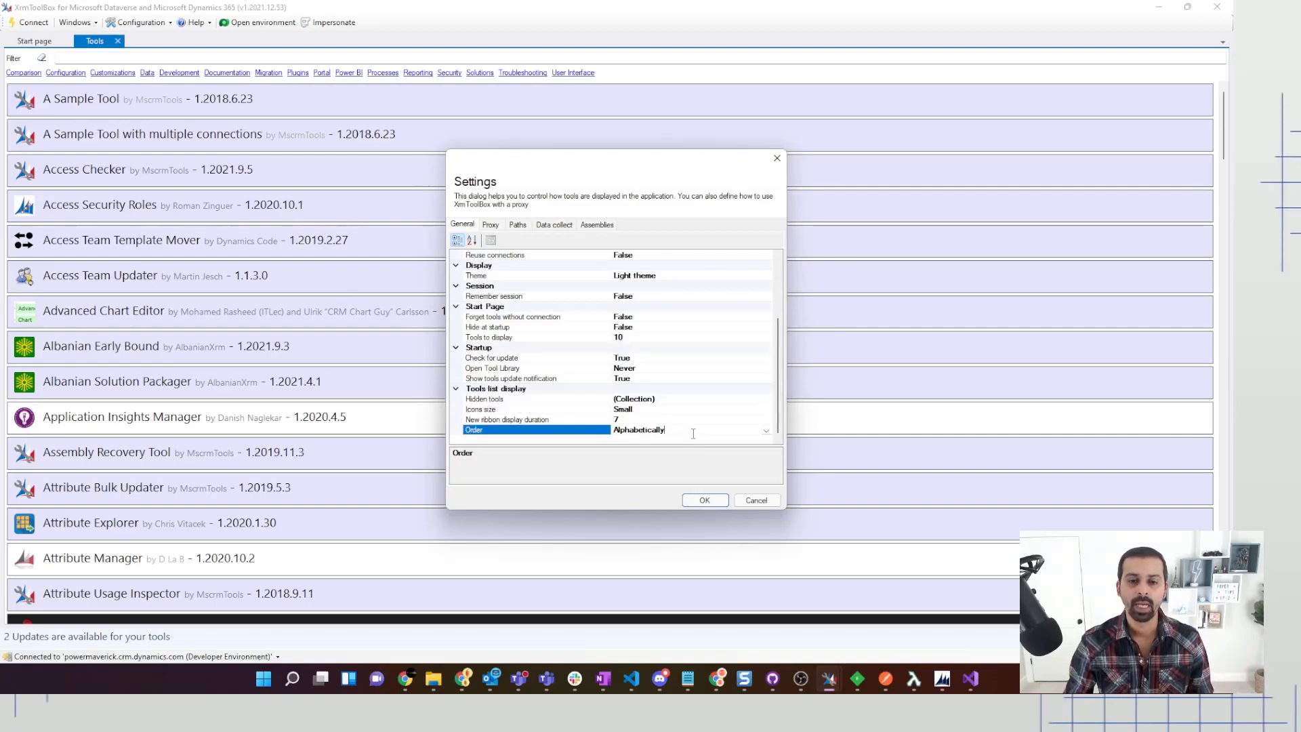
left_click(766, 430)
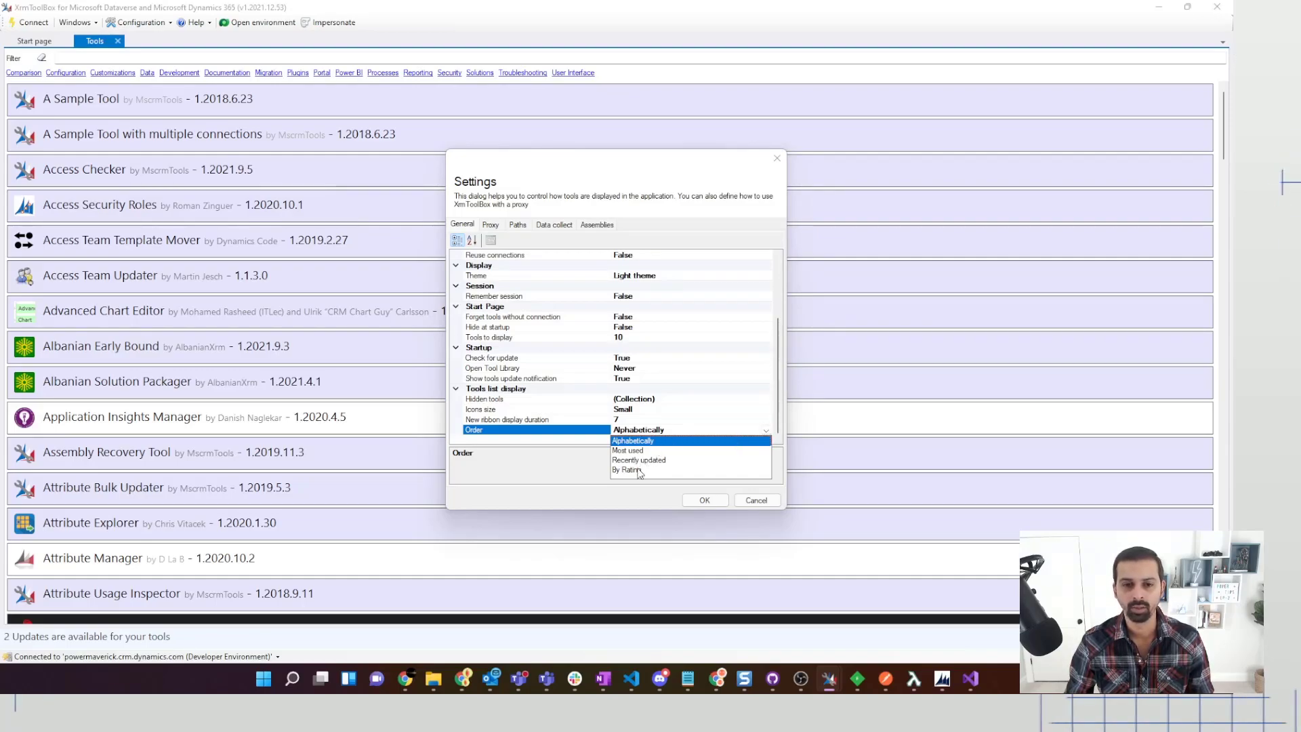
left_click(564, 472)
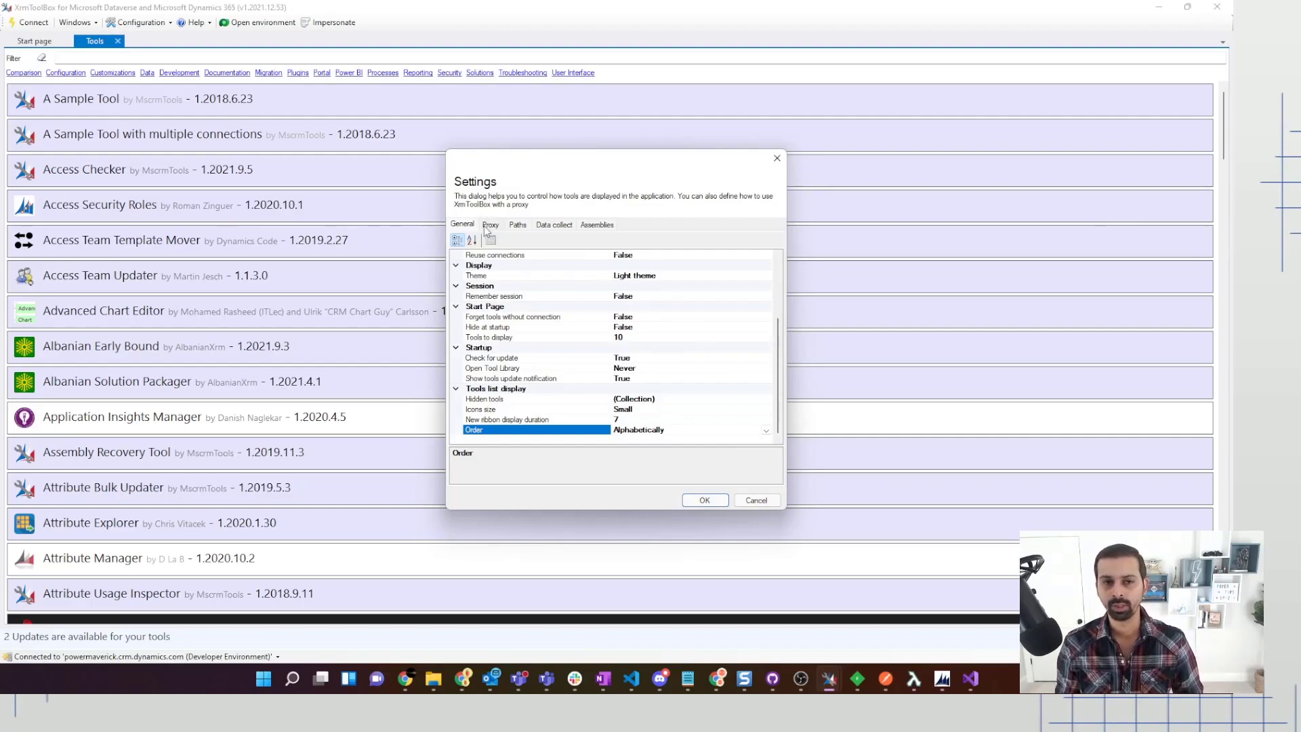
Review the storage paths and assembly versions in the settings, and close the dialog without applying changes.
left_click(519, 227)
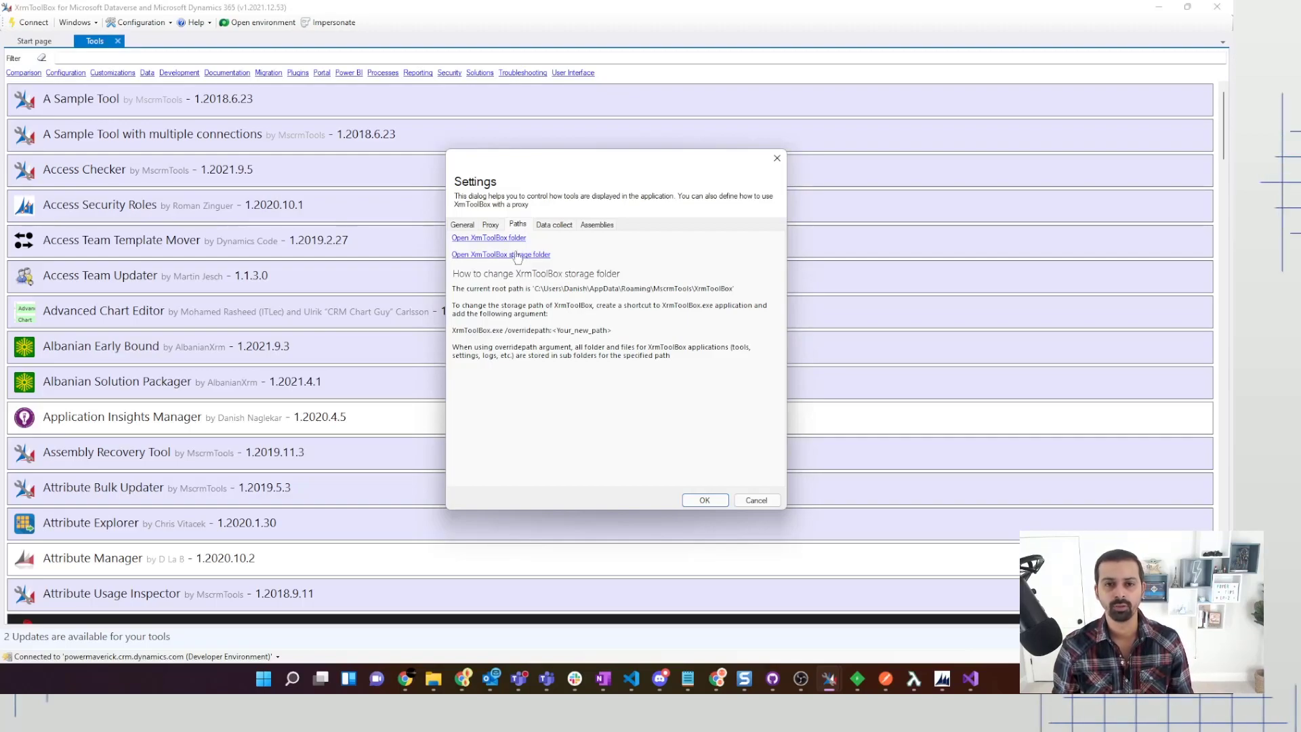
left_click(609, 226)
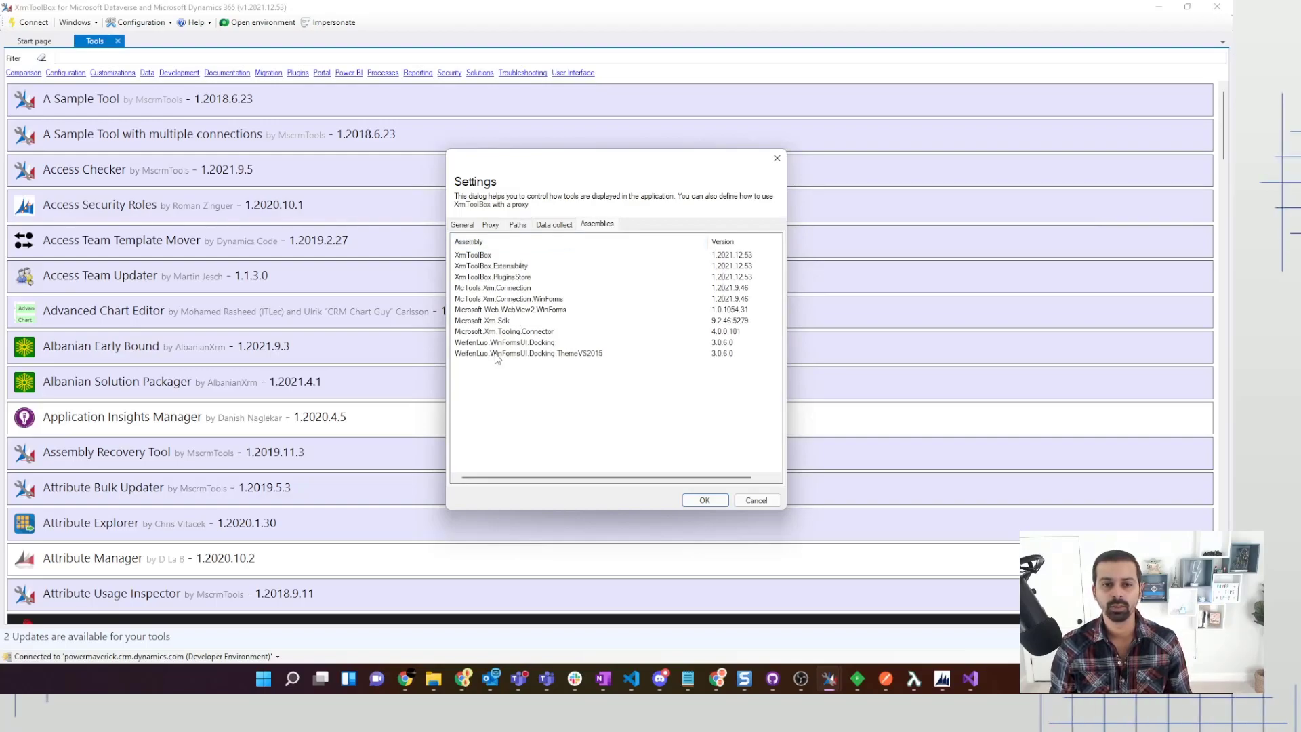
left_click(757, 500)
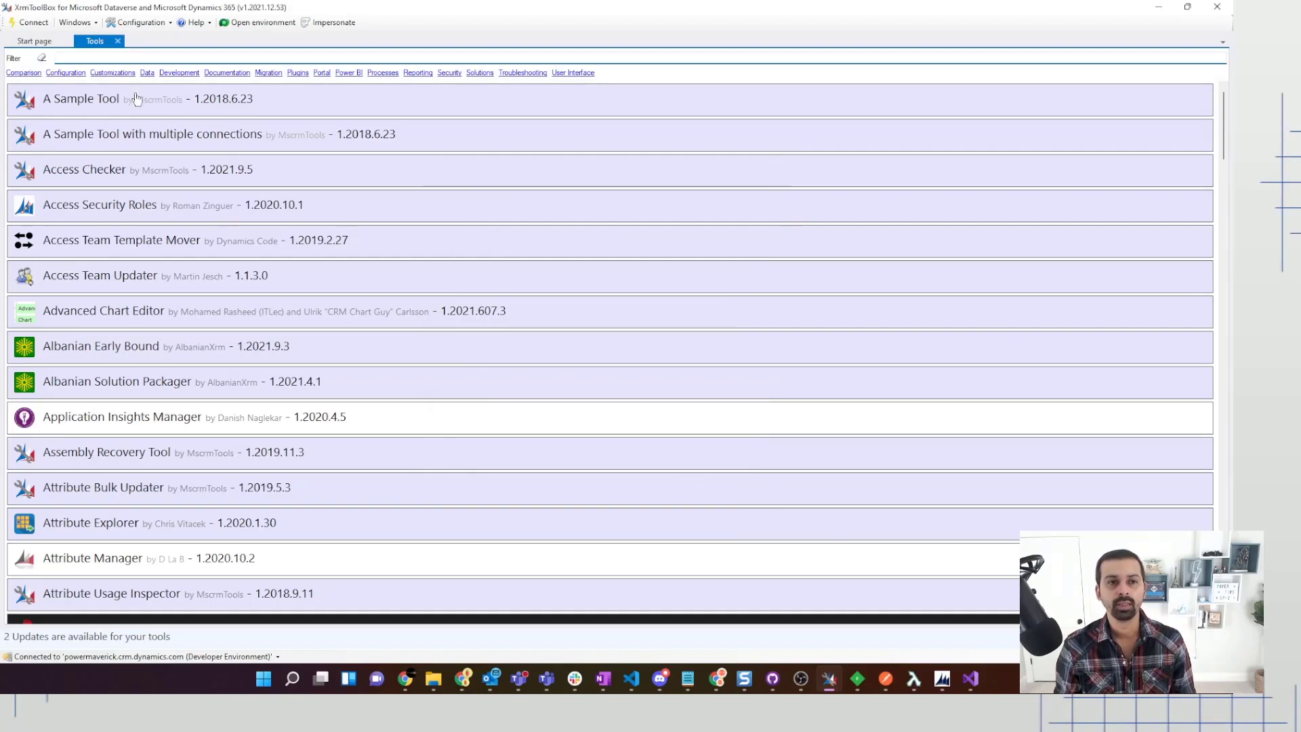
Show the favorite tools on the start page and the Add to Favorites option for Attribute Manager in the tools list.
left_click(31, 43)
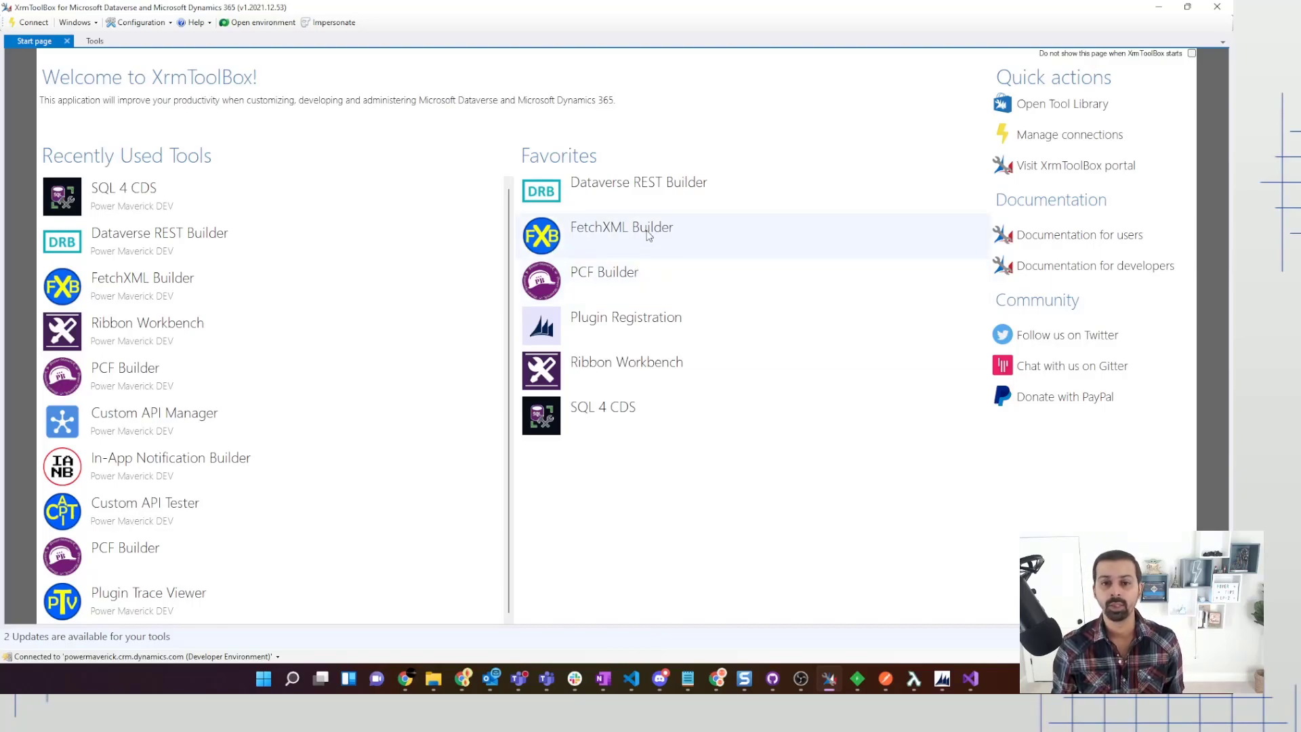
left_click(95, 42)
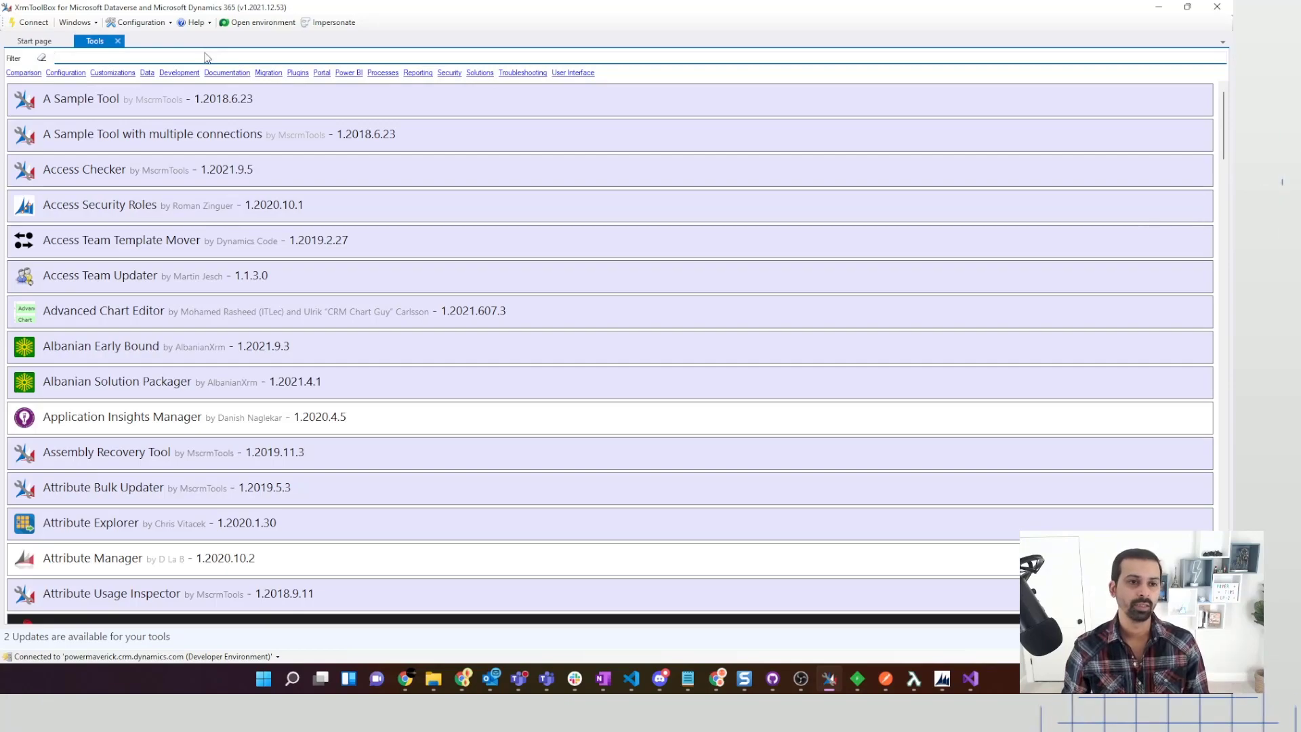
right_click(128, 564)
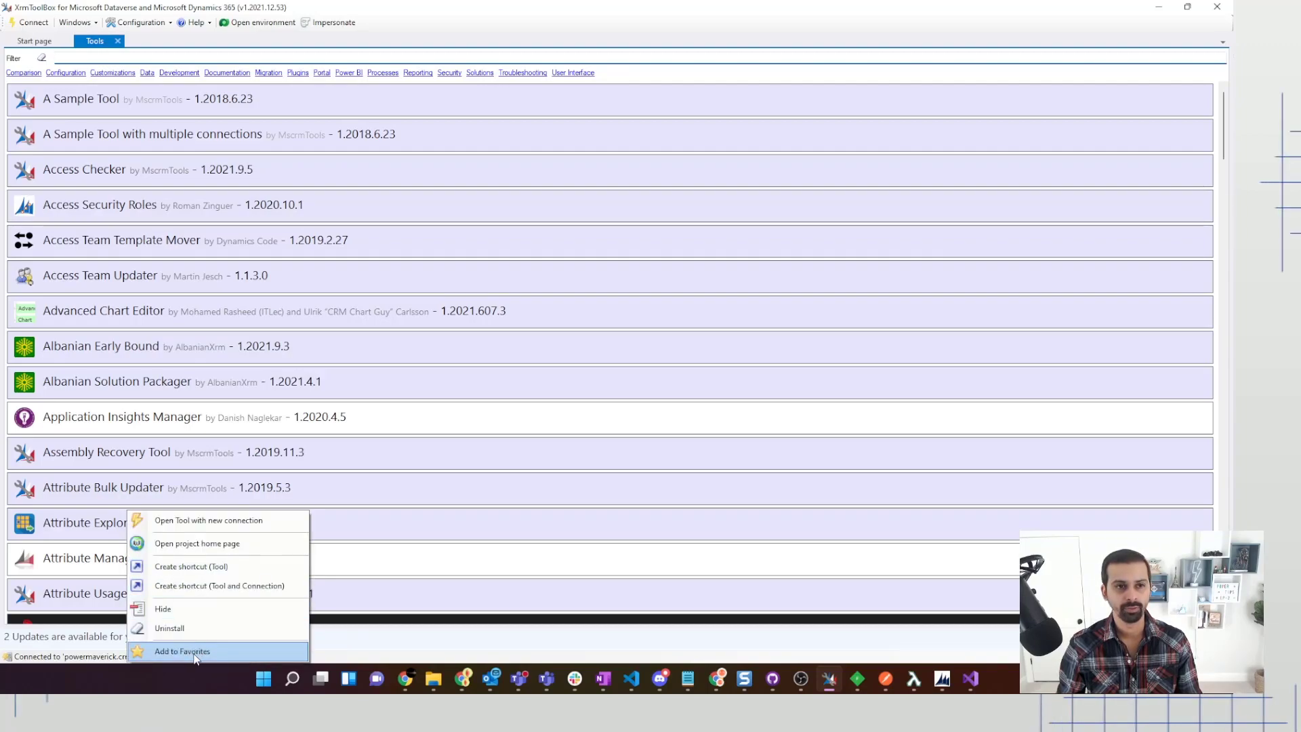
Filter the installed tools by "custom api".
left_click(207, 59)
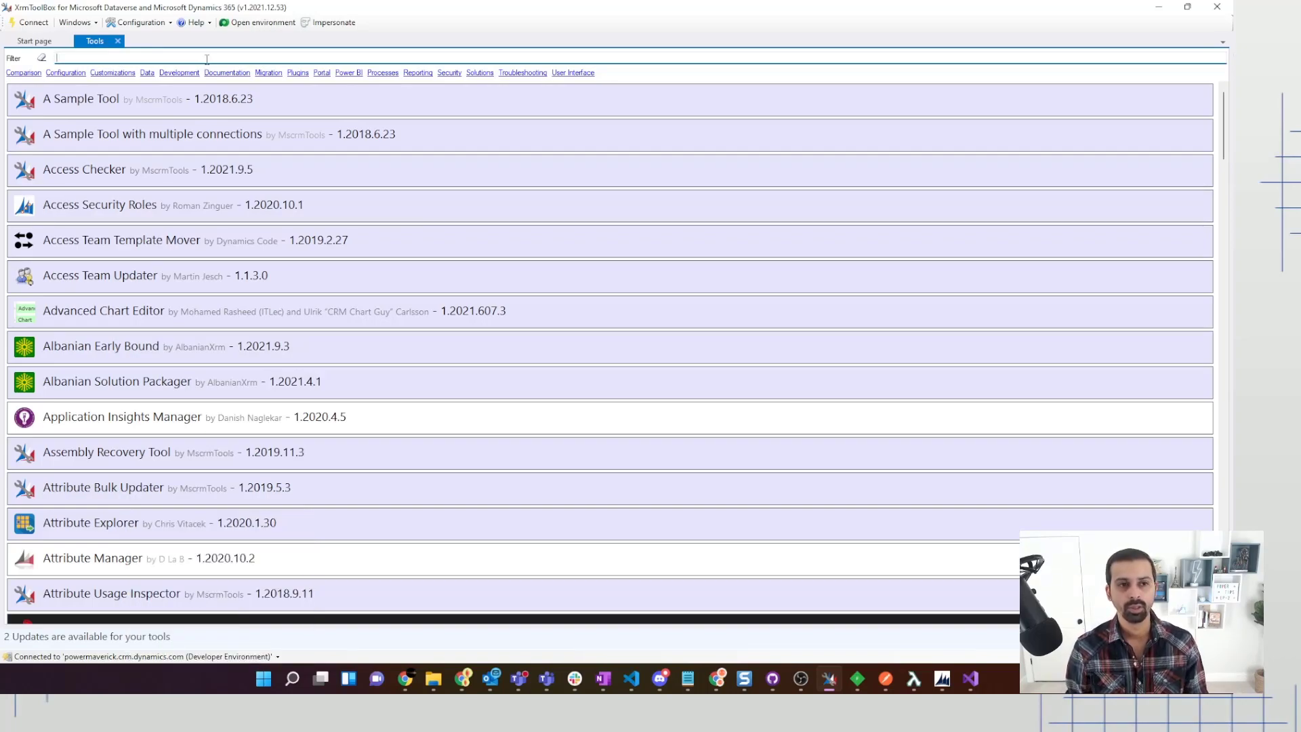
type("cu")
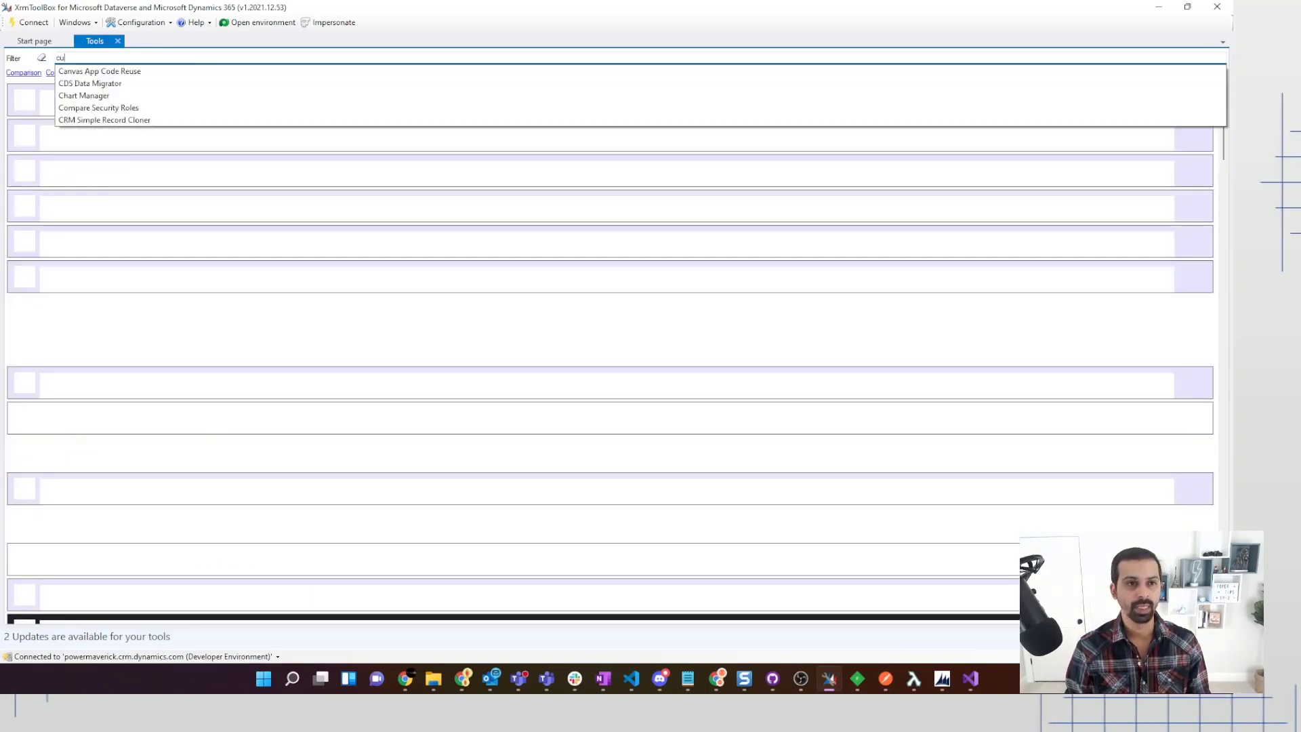
type("stom")
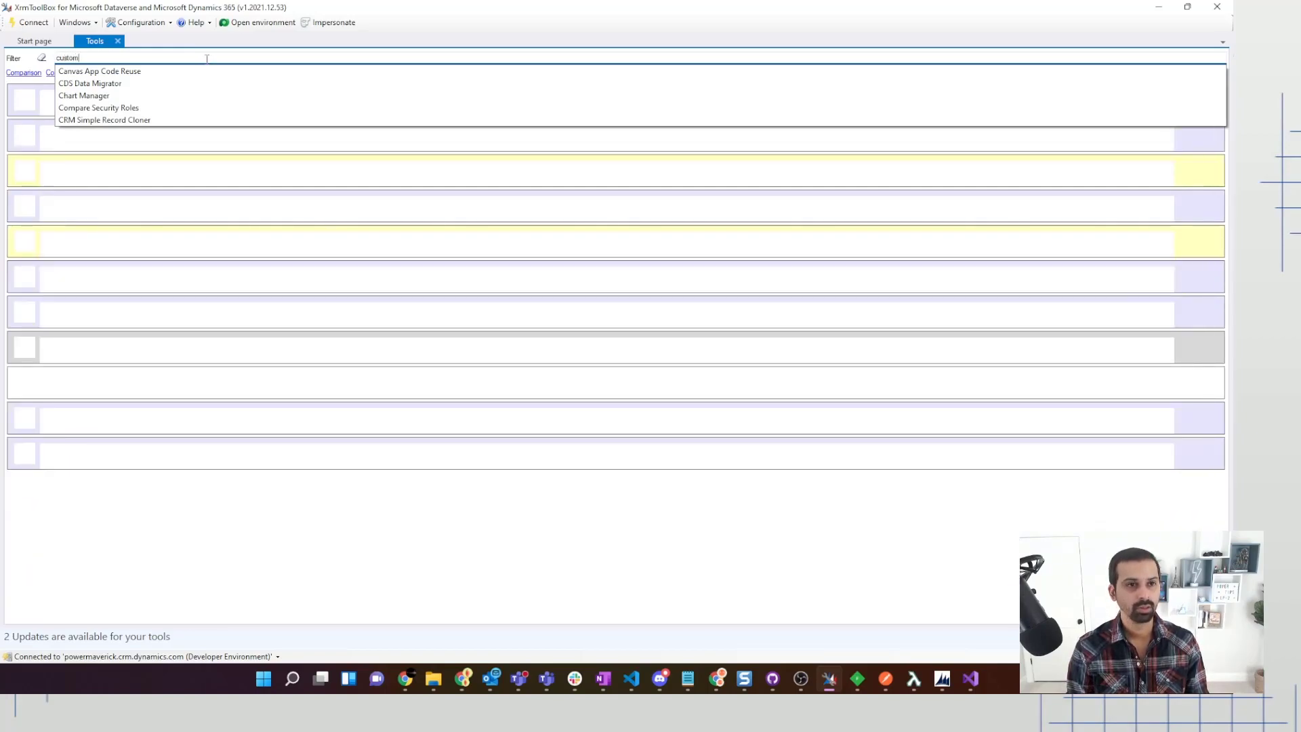
type(" api")
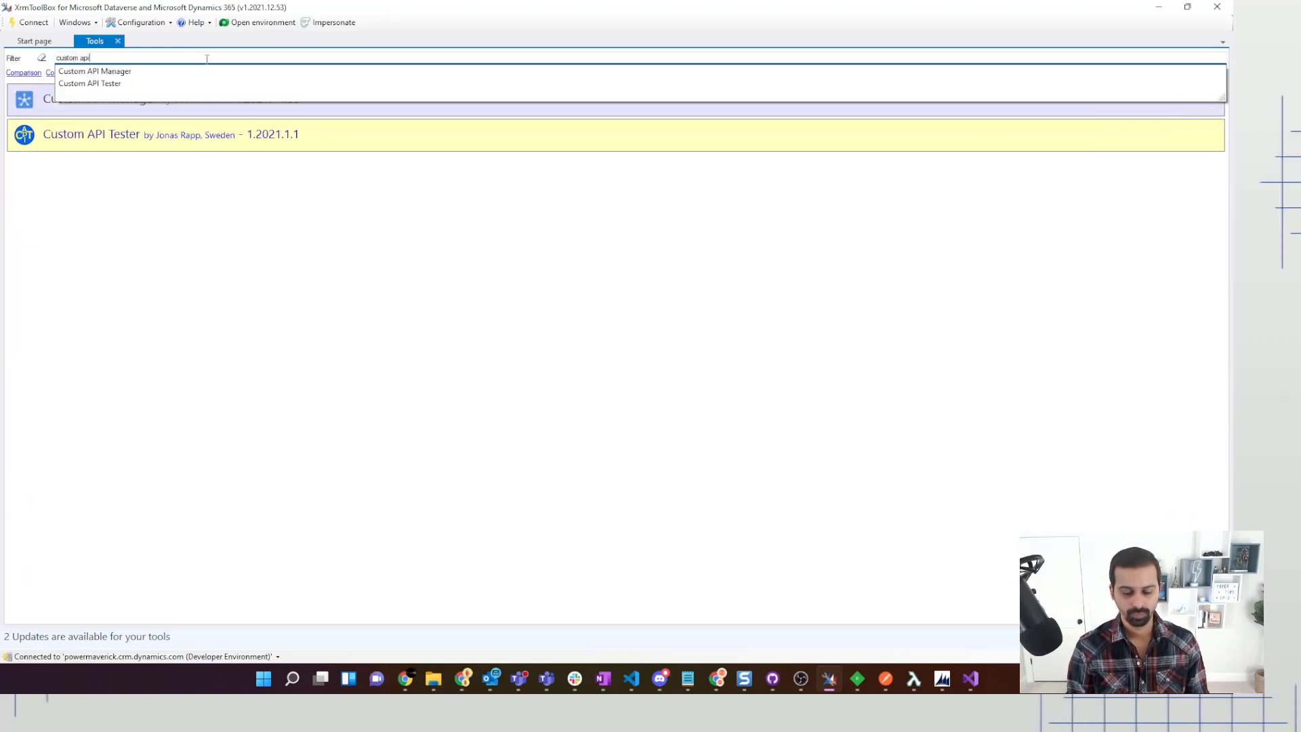
Add Custom API Manager to the favorite tools and show the favorites on the start page.
left_click(209, 224)
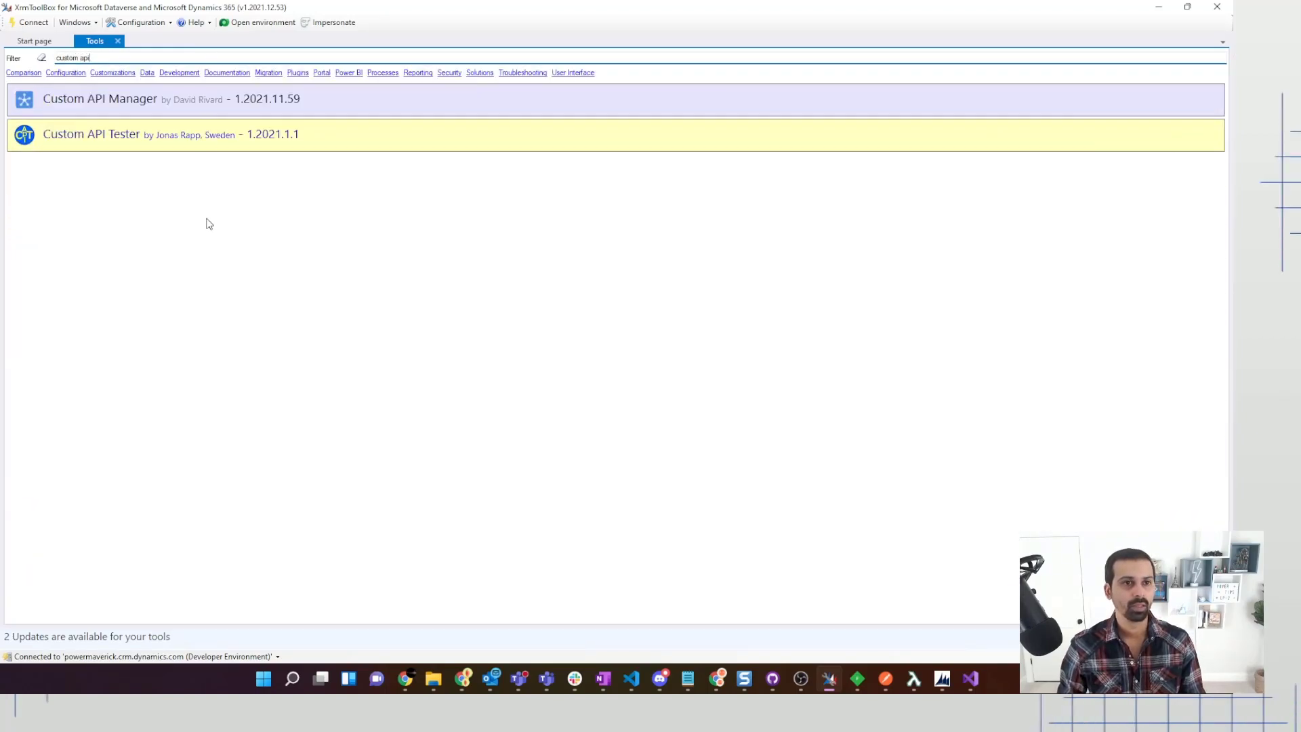
right_click(126, 98)
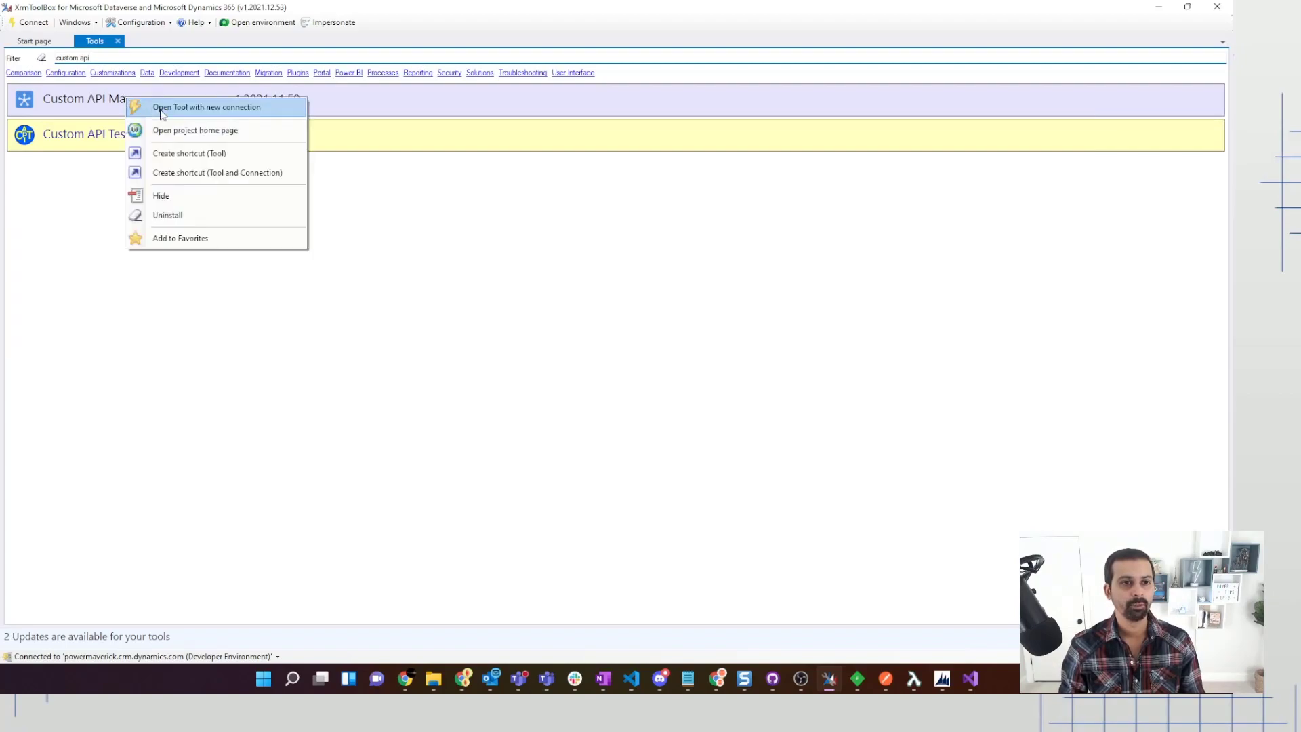
left_click(204, 237)
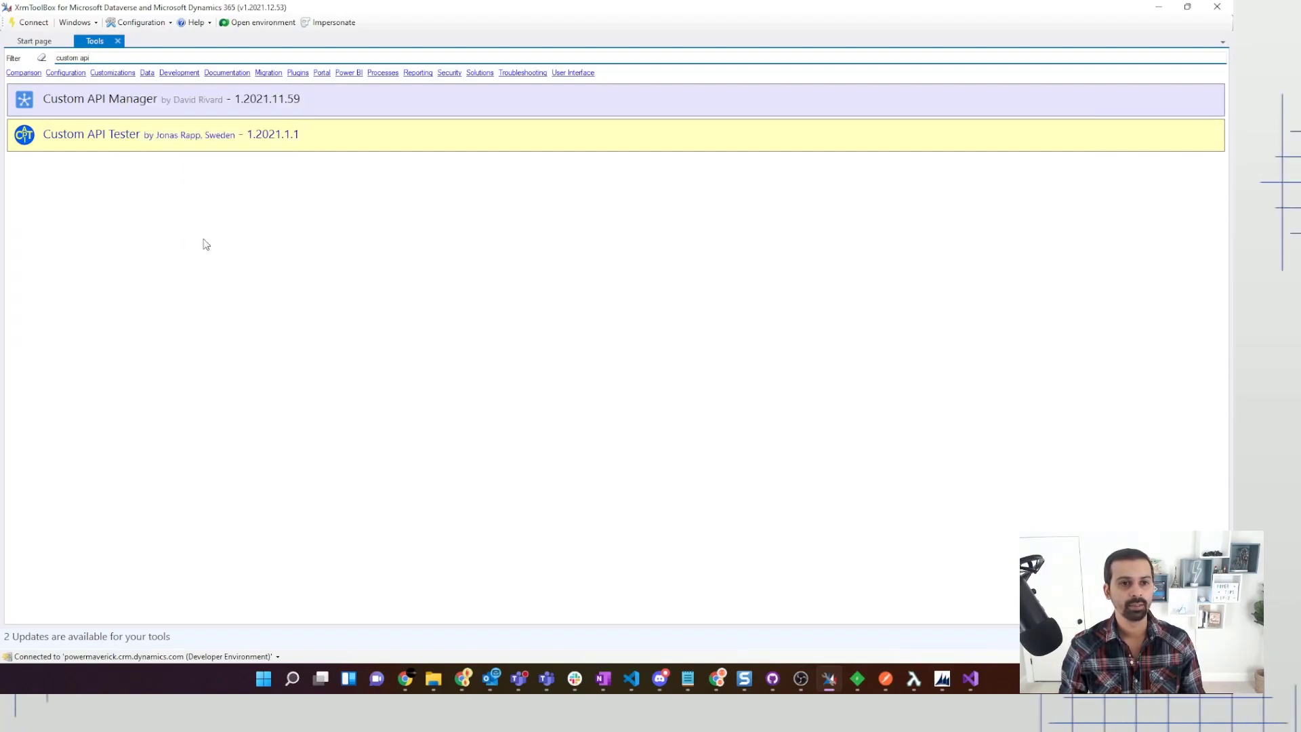
left_click(35, 41)
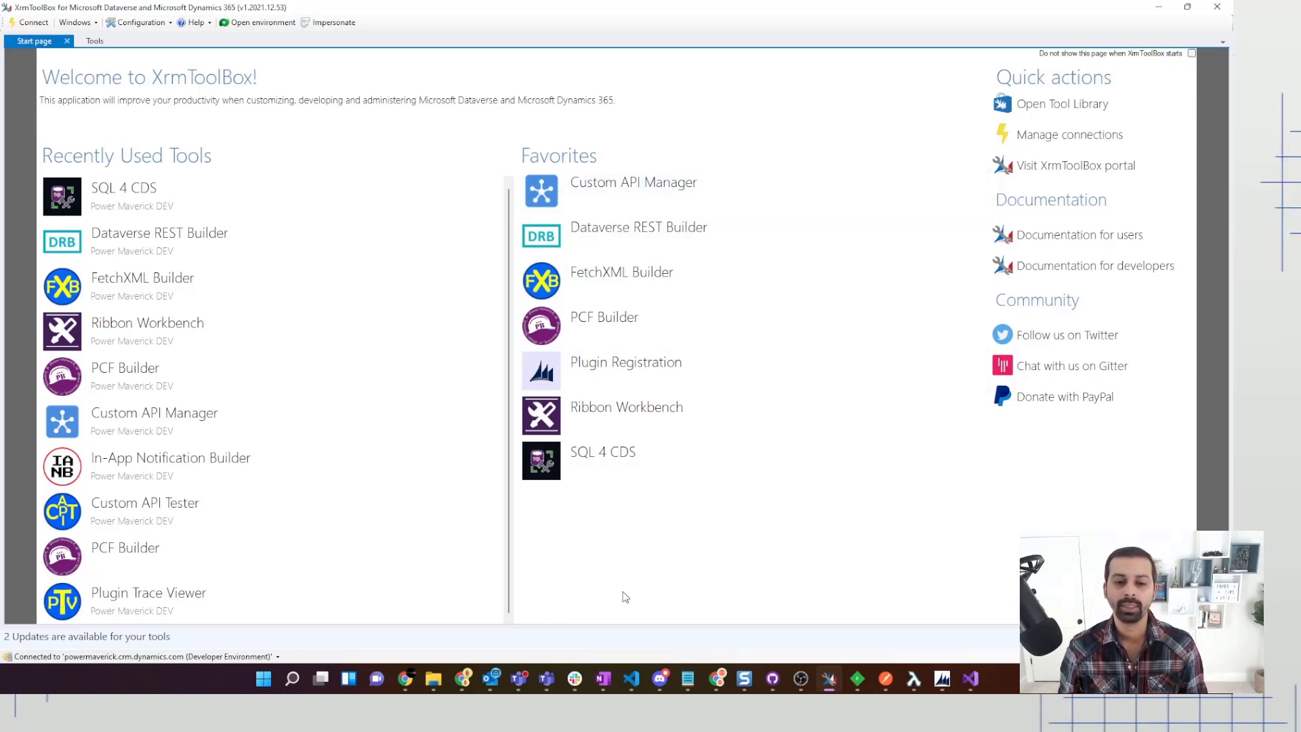
Switch to Chrome, open the page of installed extensions, and open the Chrome Web Store from it.
left_click(465, 678)
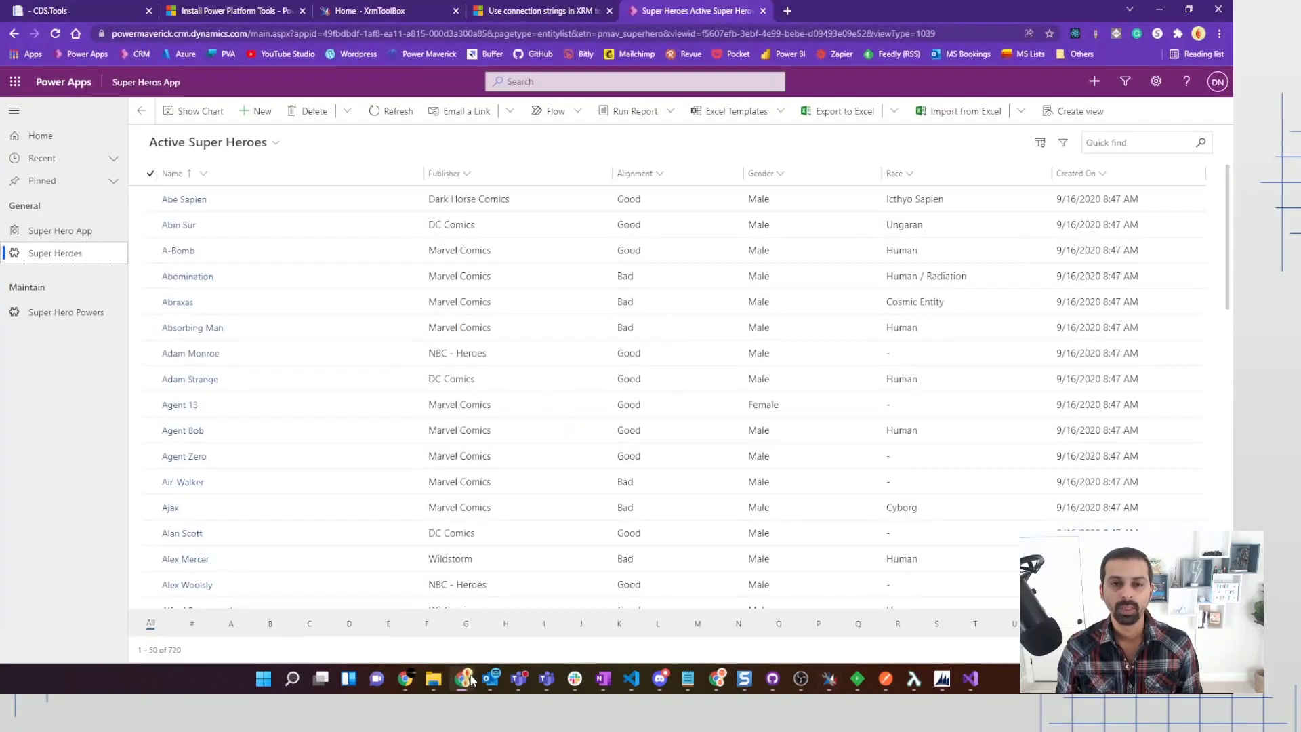
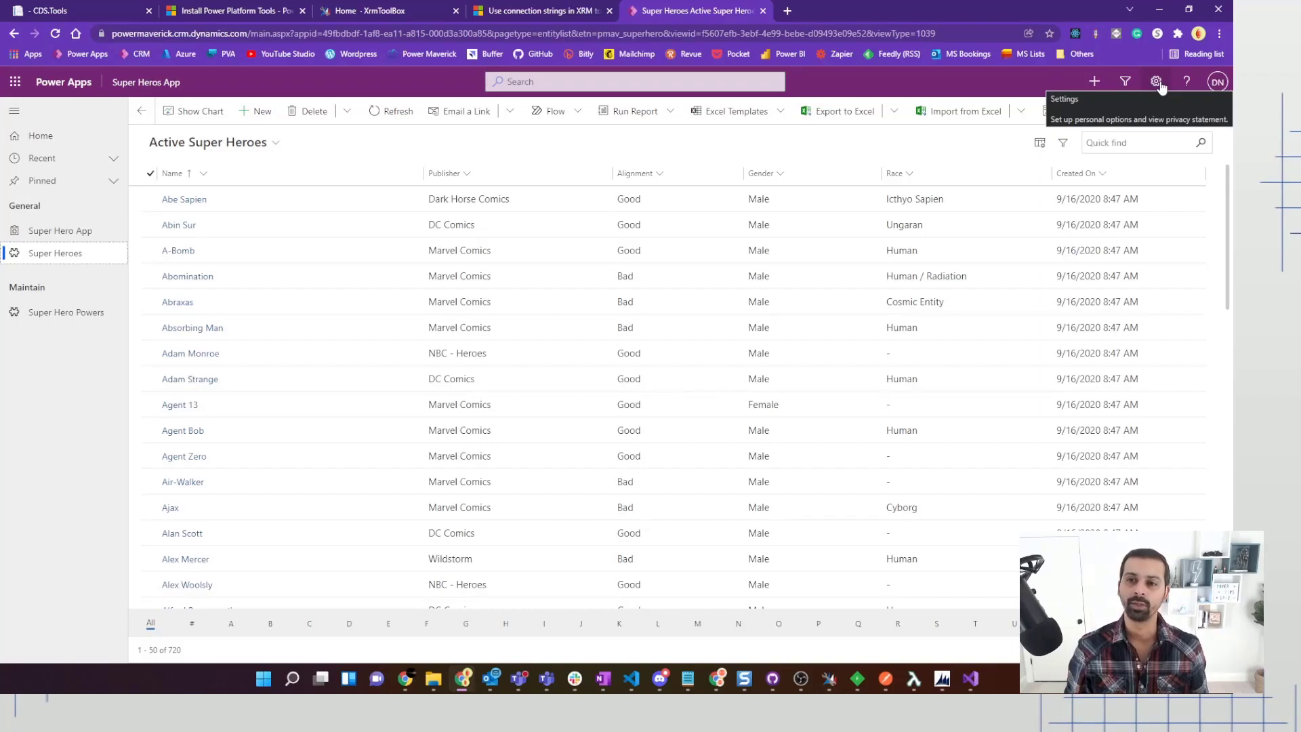
left_click(1219, 34)
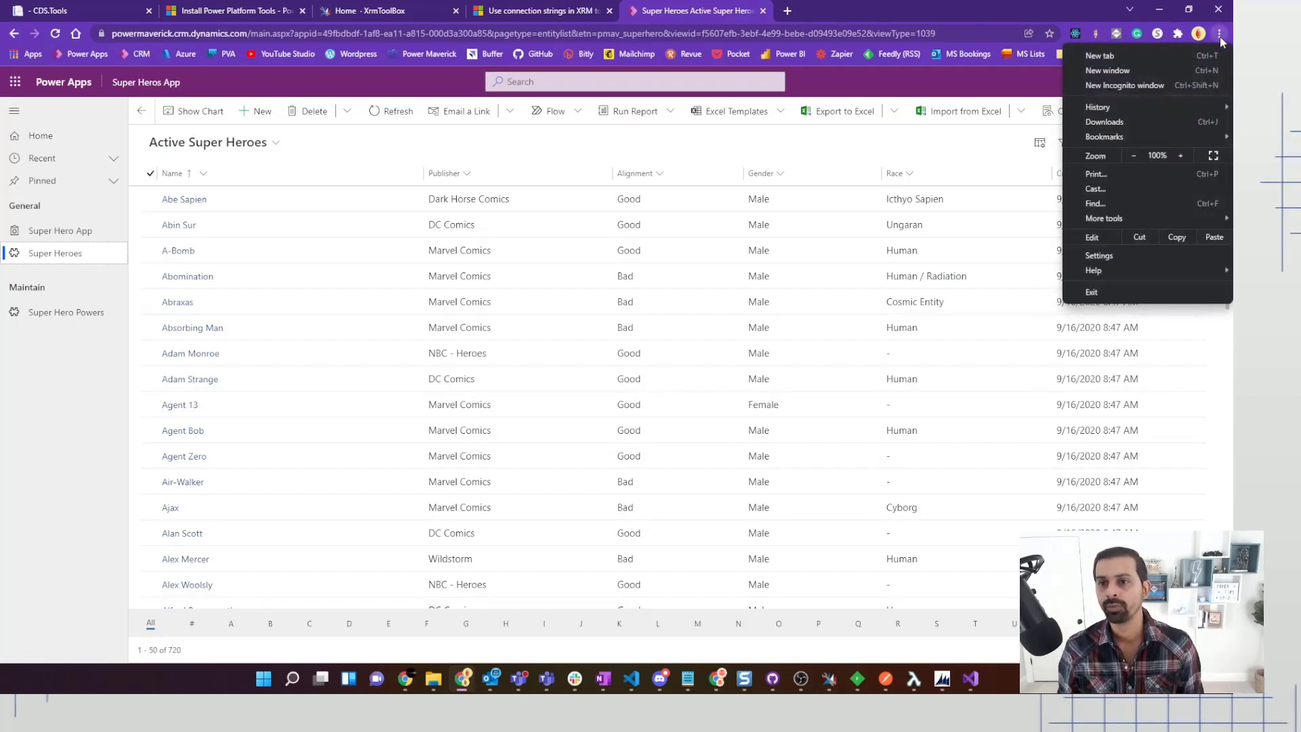
mouse_move(1126, 220)
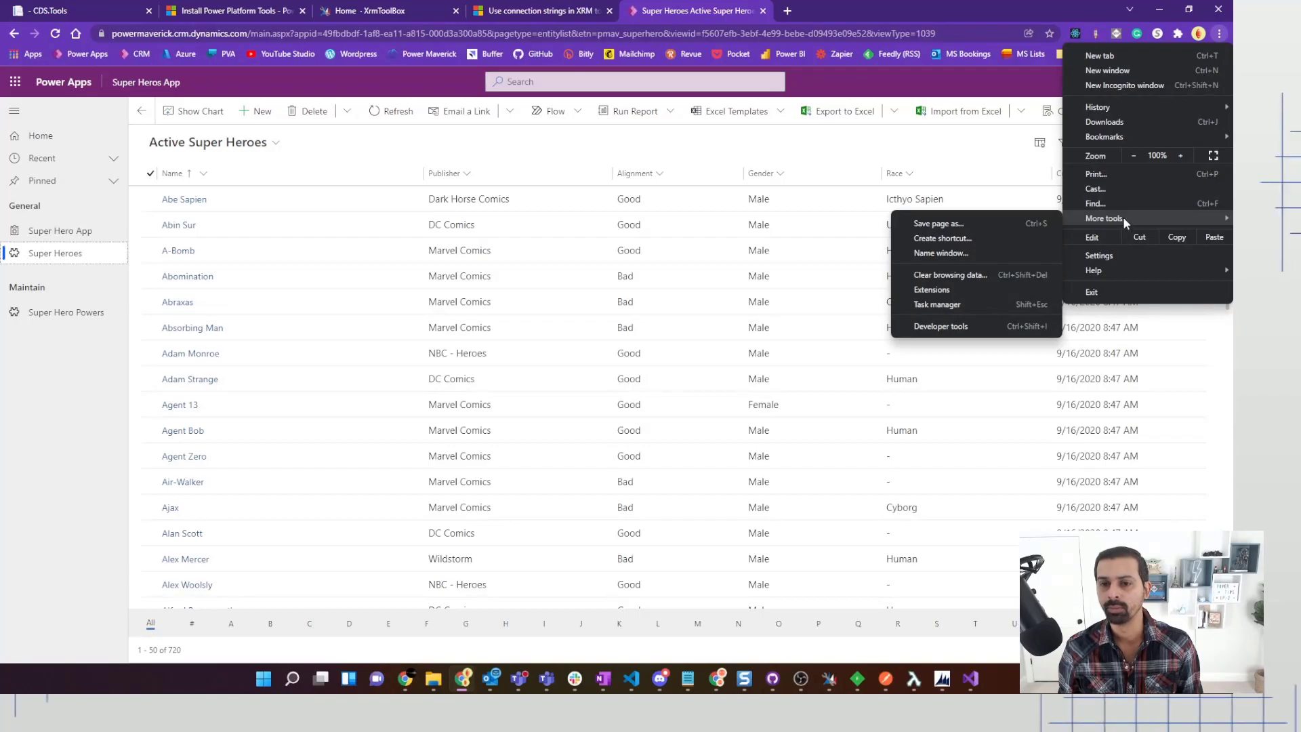
left_click(969, 289)
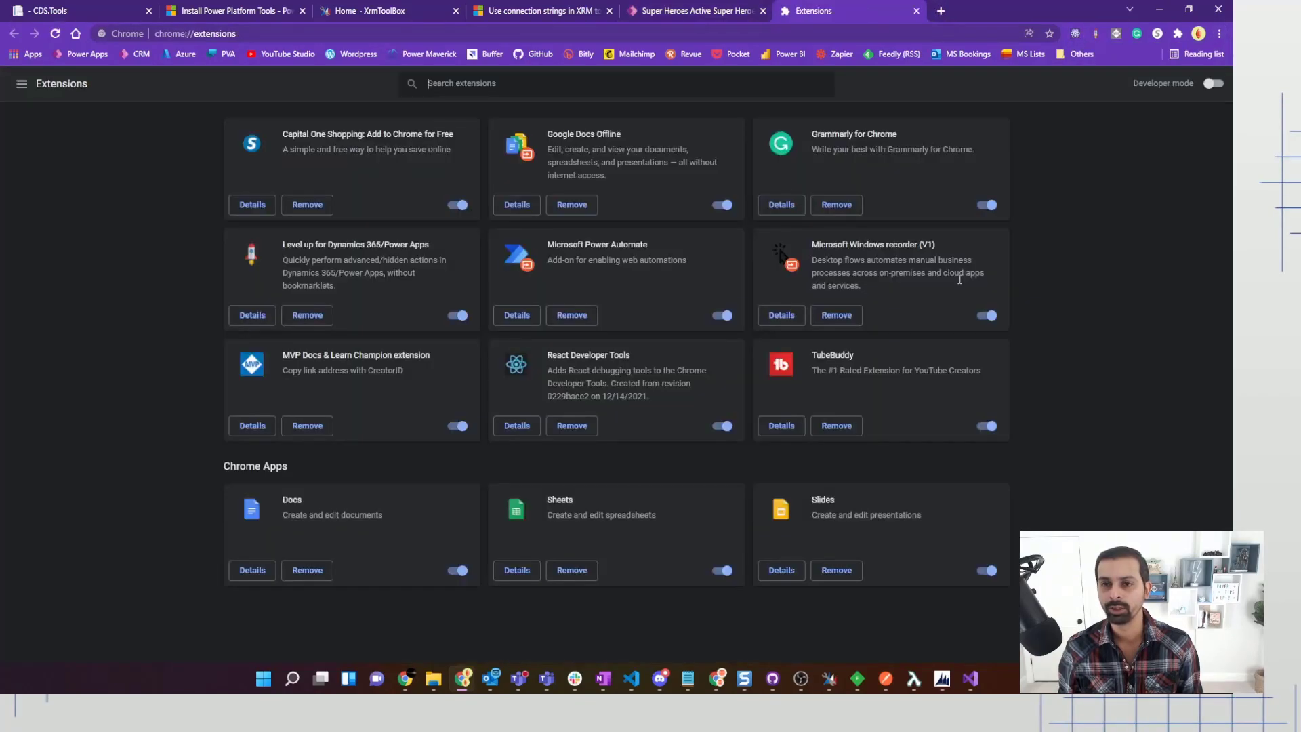
left_click(22, 84)
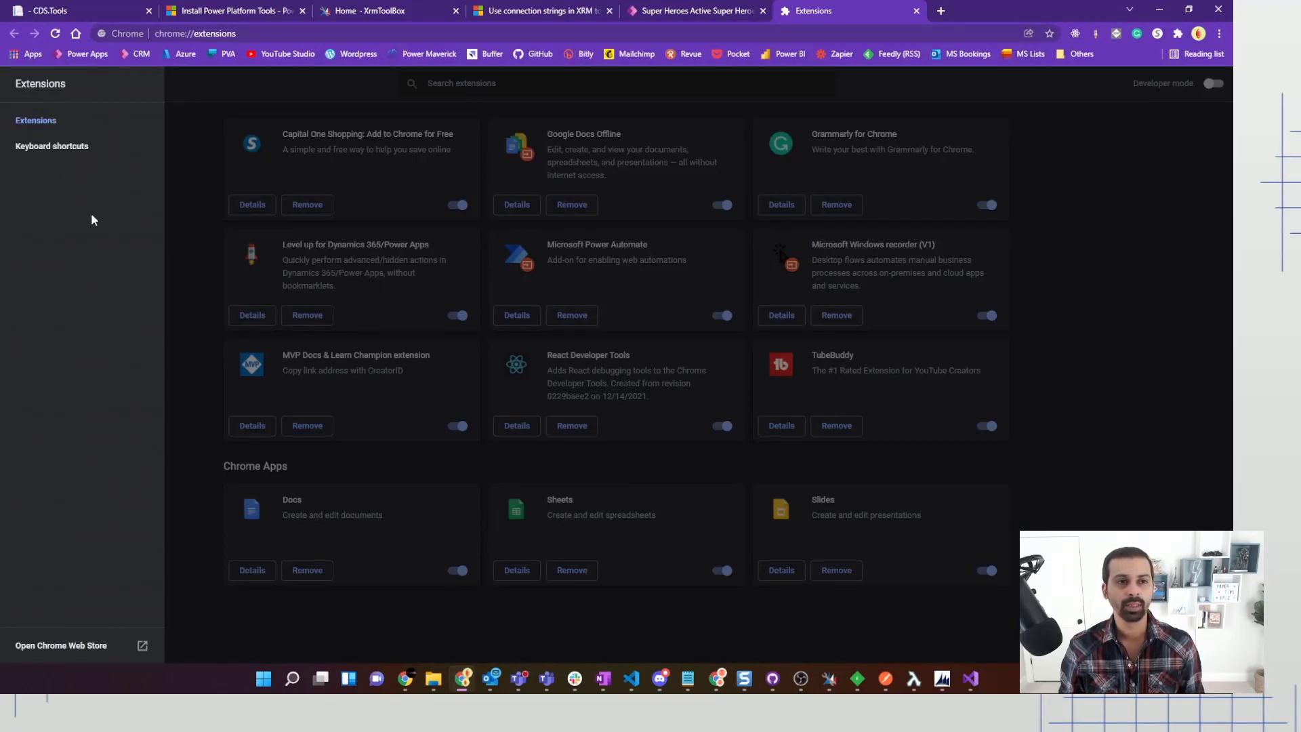
left_click(86, 645)
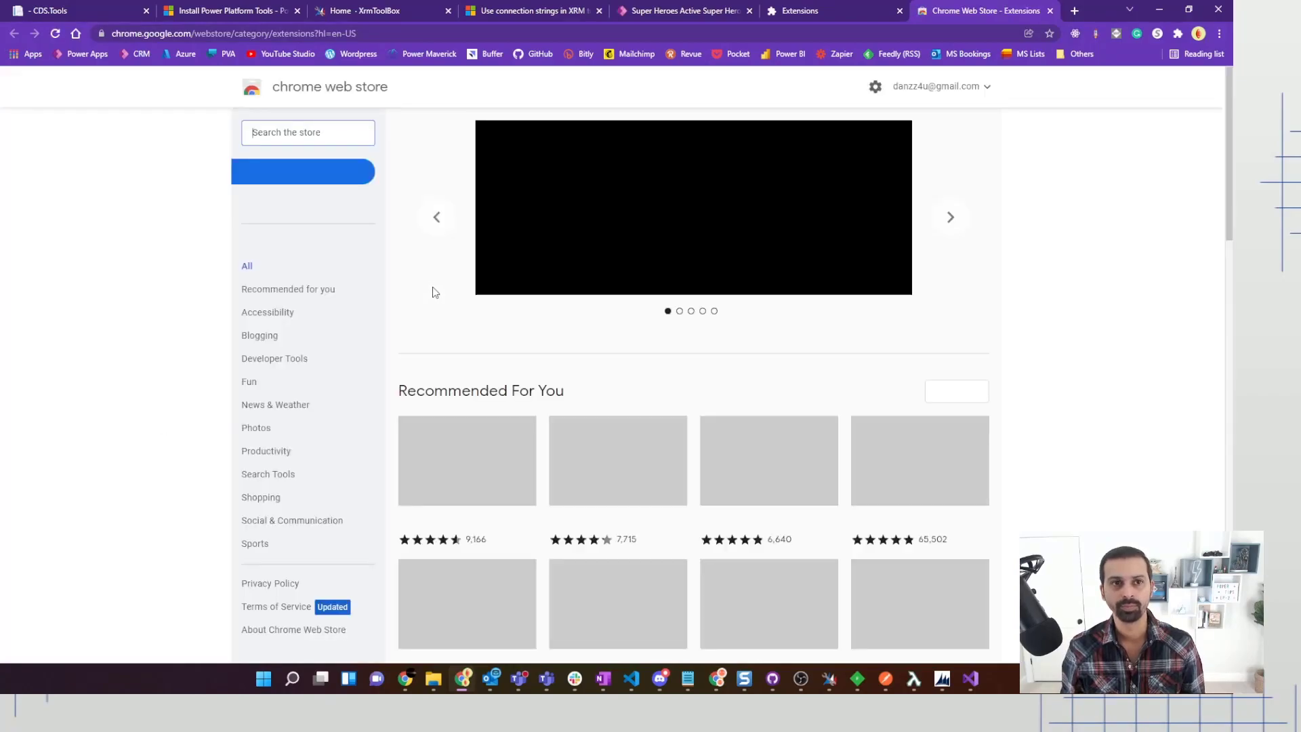
Search the Chrome Web Store for "level up" and open the Level up for Dynamics 365/Power Apps page.
left_click(317, 130)
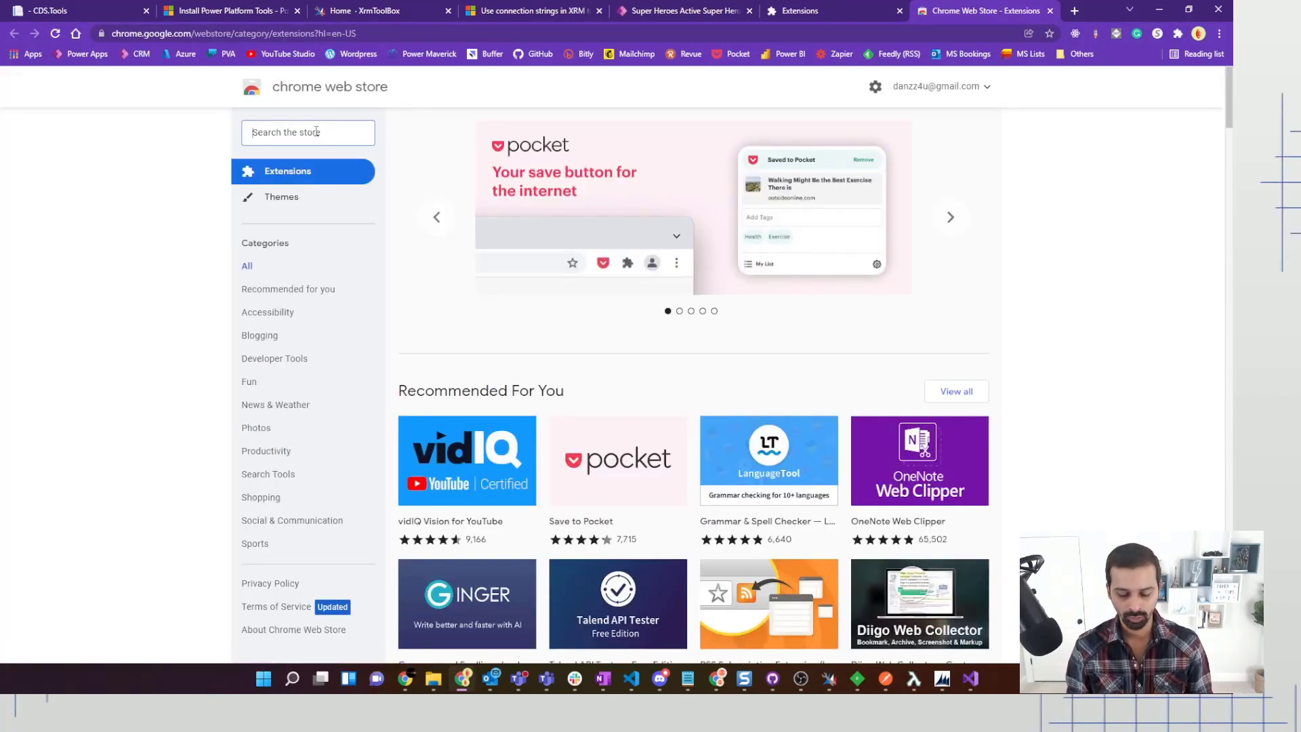
type("level up")
key("Return")
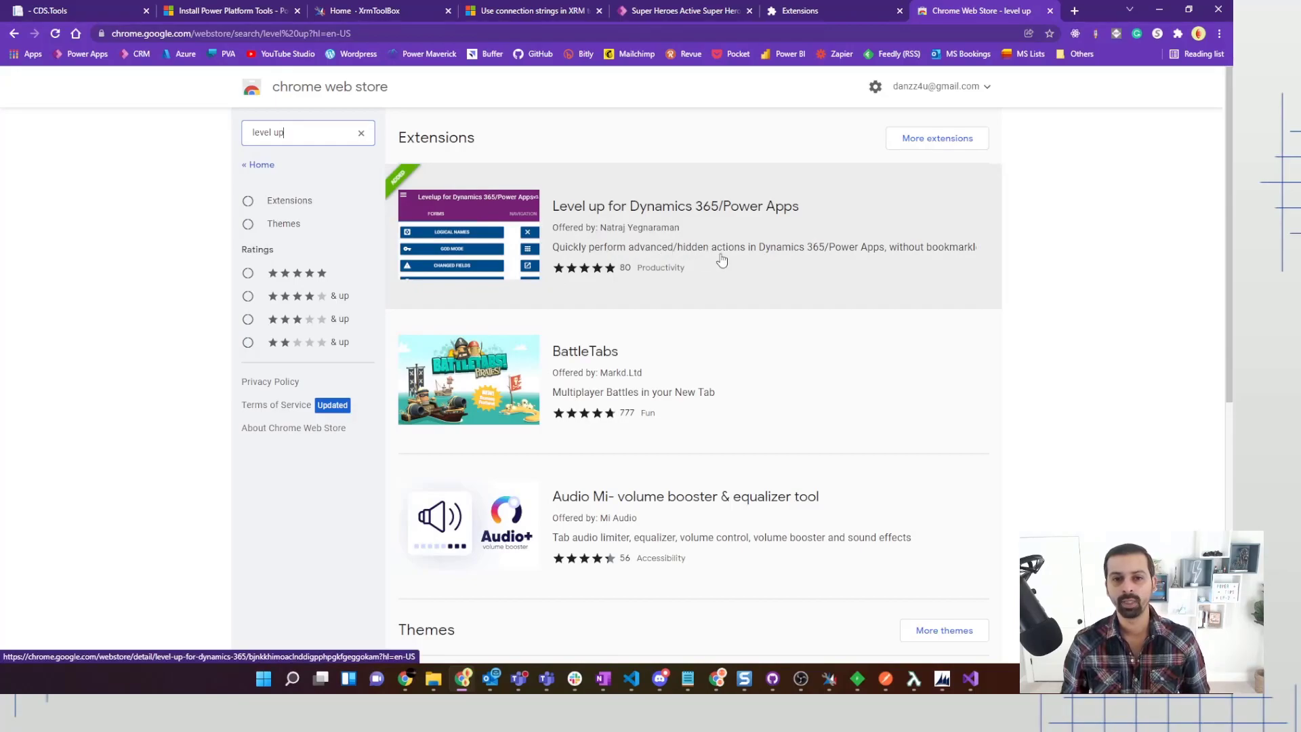
left_click(676, 255)
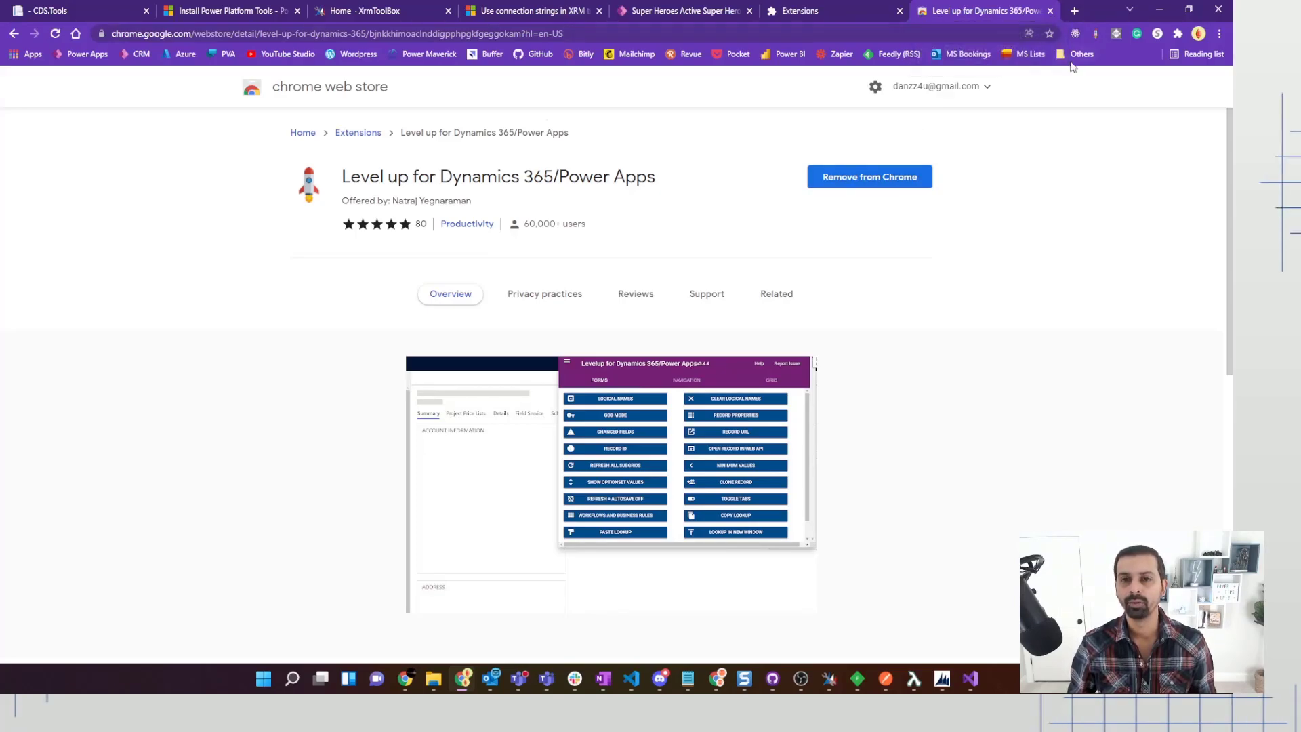
Preview the Level up extension's commands, and return to the Super Heroes view, closing the extension and web store pages.
left_click(1097, 34)
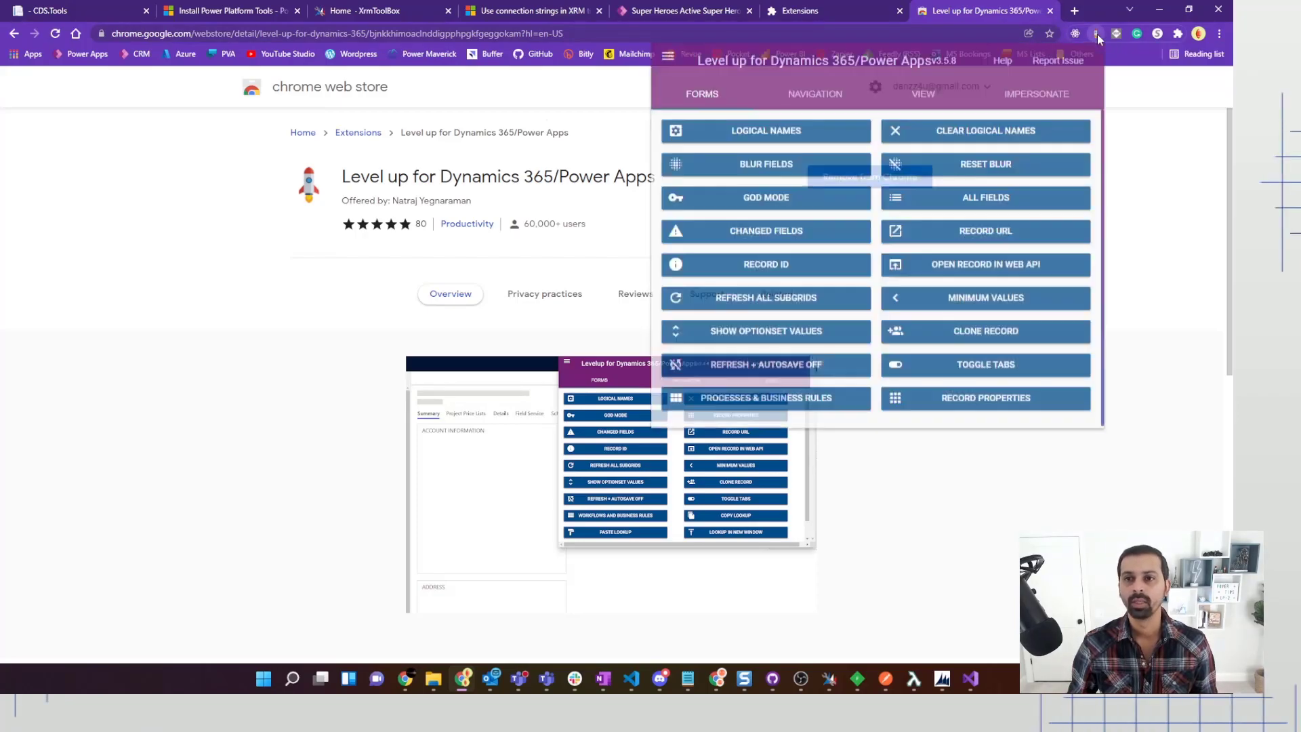
left_click(1155, 212)
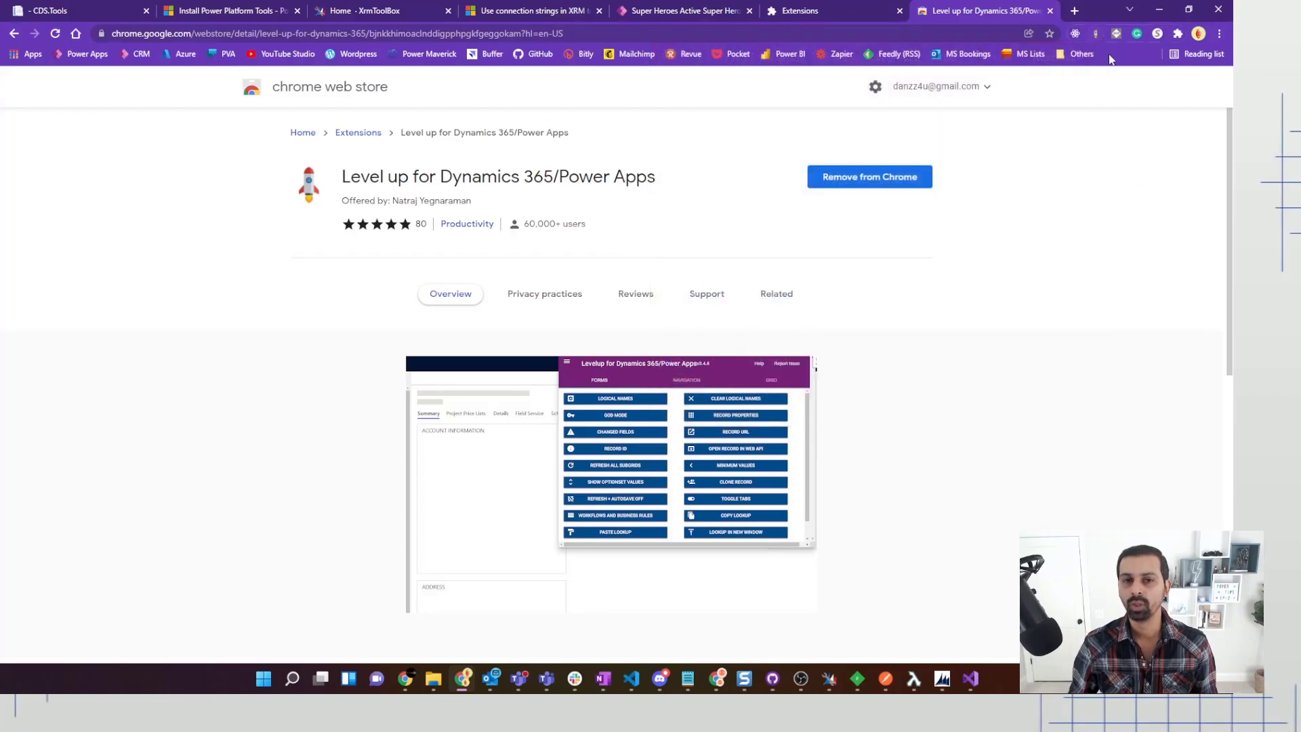
left_click(699, 15)
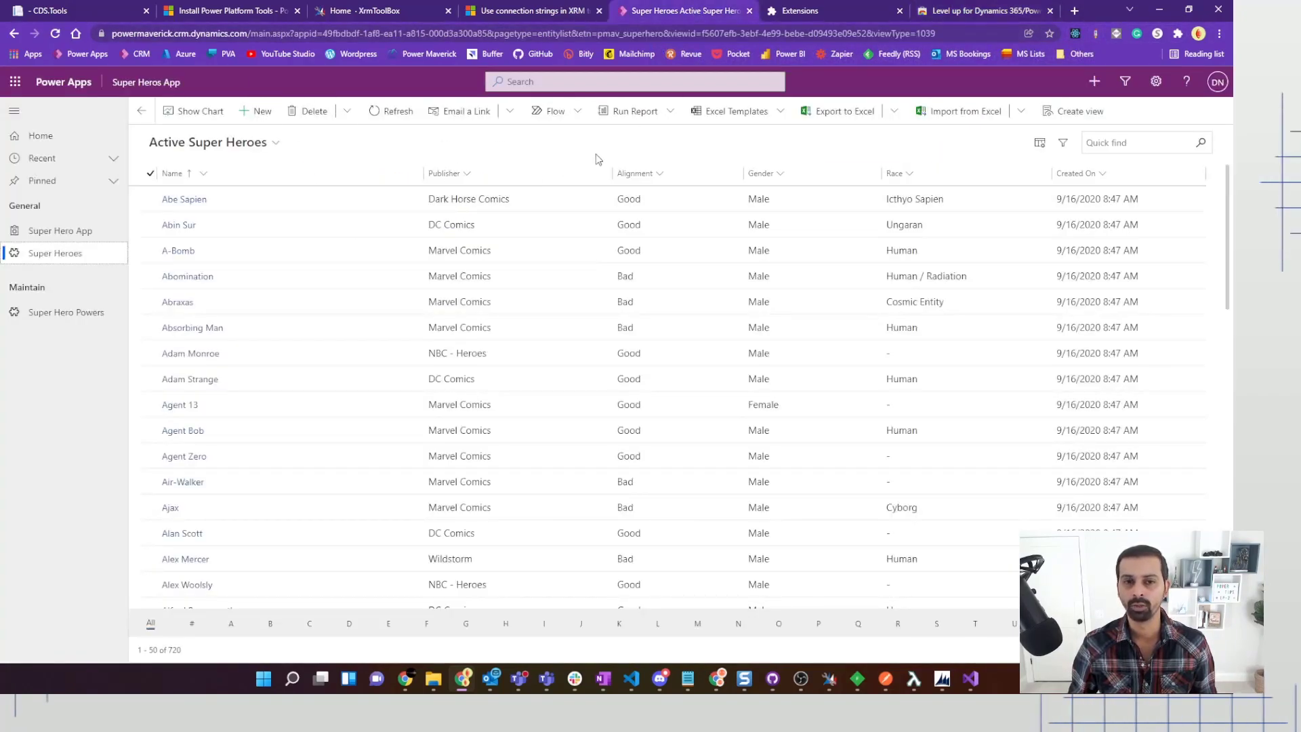
middle_click(821, 14)
middle_click(822, 14)
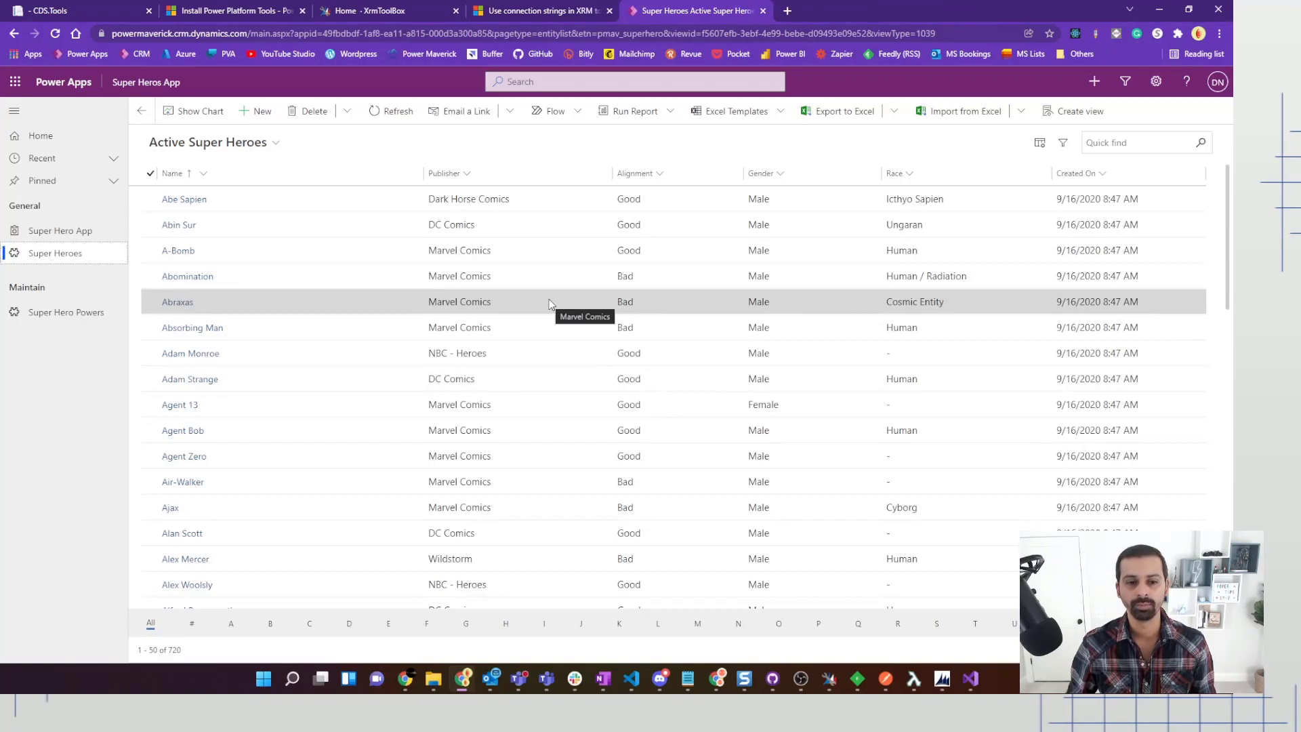
Blur the fields of the Active Super Heroes view with Level up, and open the view briefly in a new window.
left_click(1094, 35)
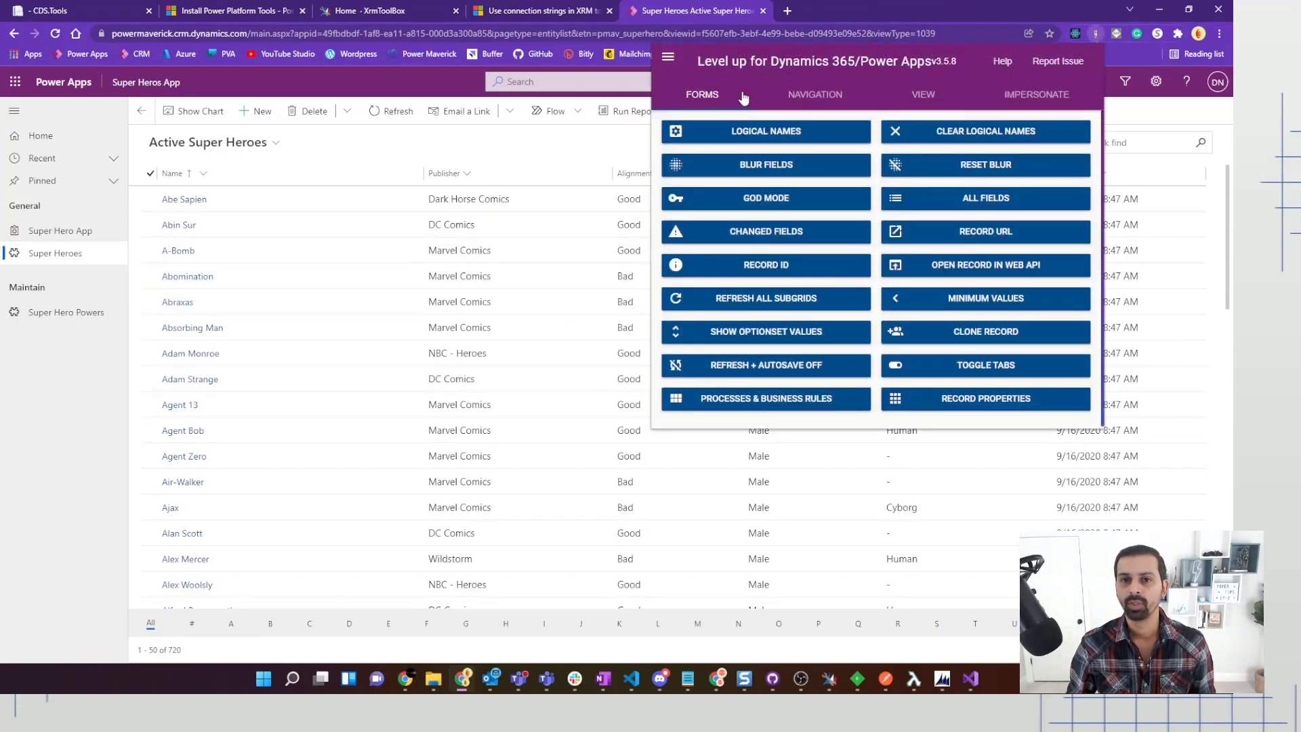
left_click(930, 101)
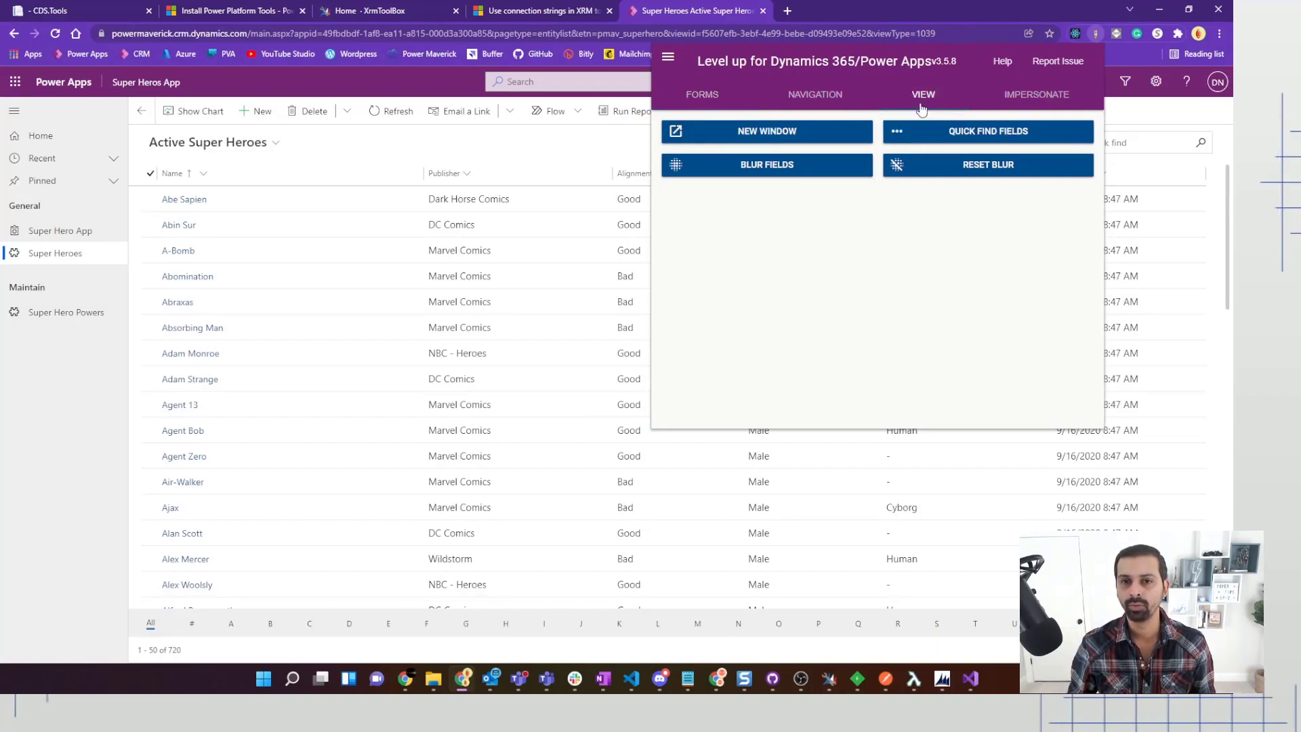
left_click(770, 169)
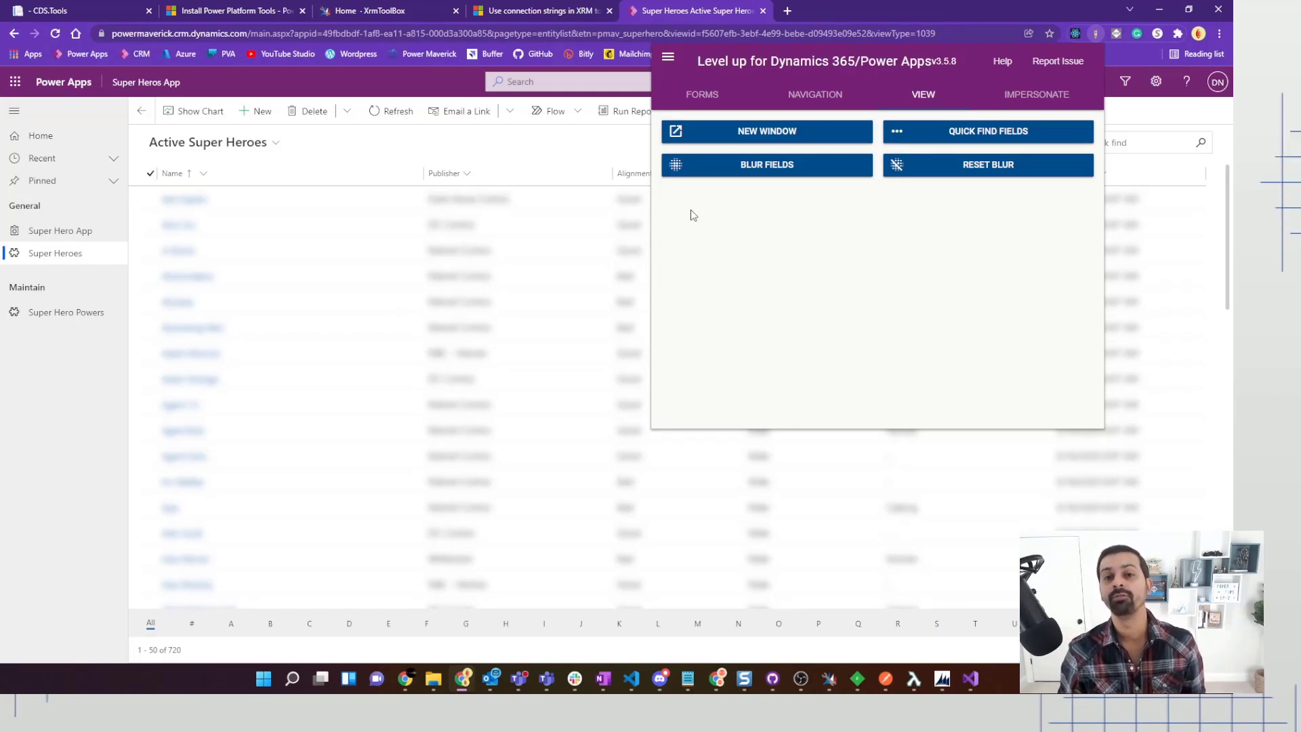
left_click(788, 132)
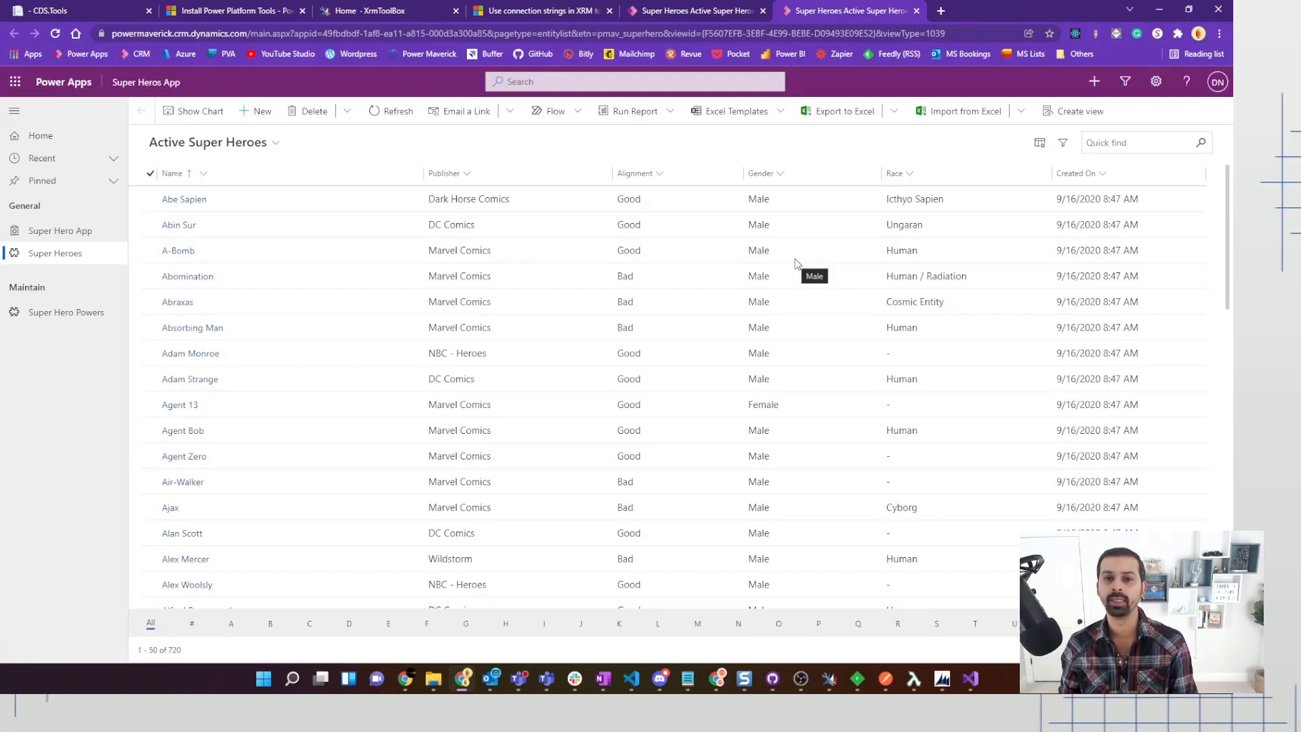
middle_click(843, 12)
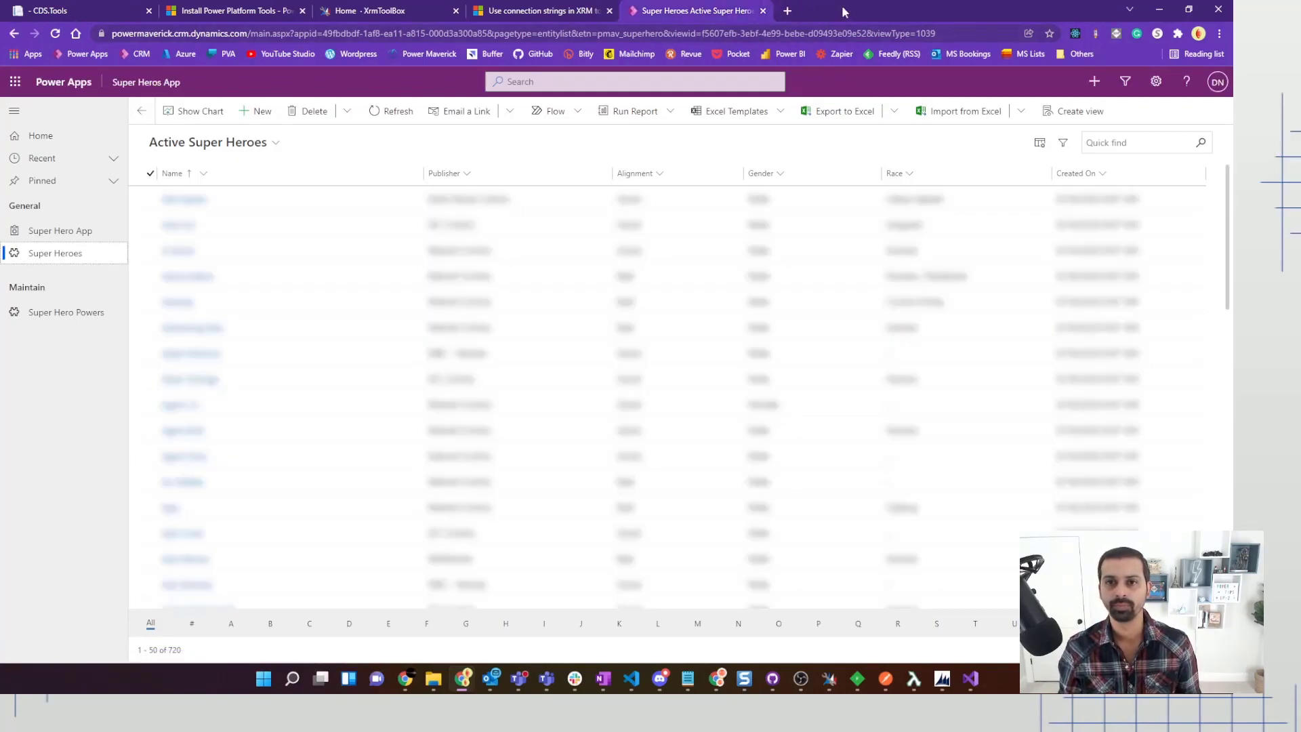
List the quick find fields of the Active Super Heroes view with Level up, and close the list.
left_click(1097, 34)
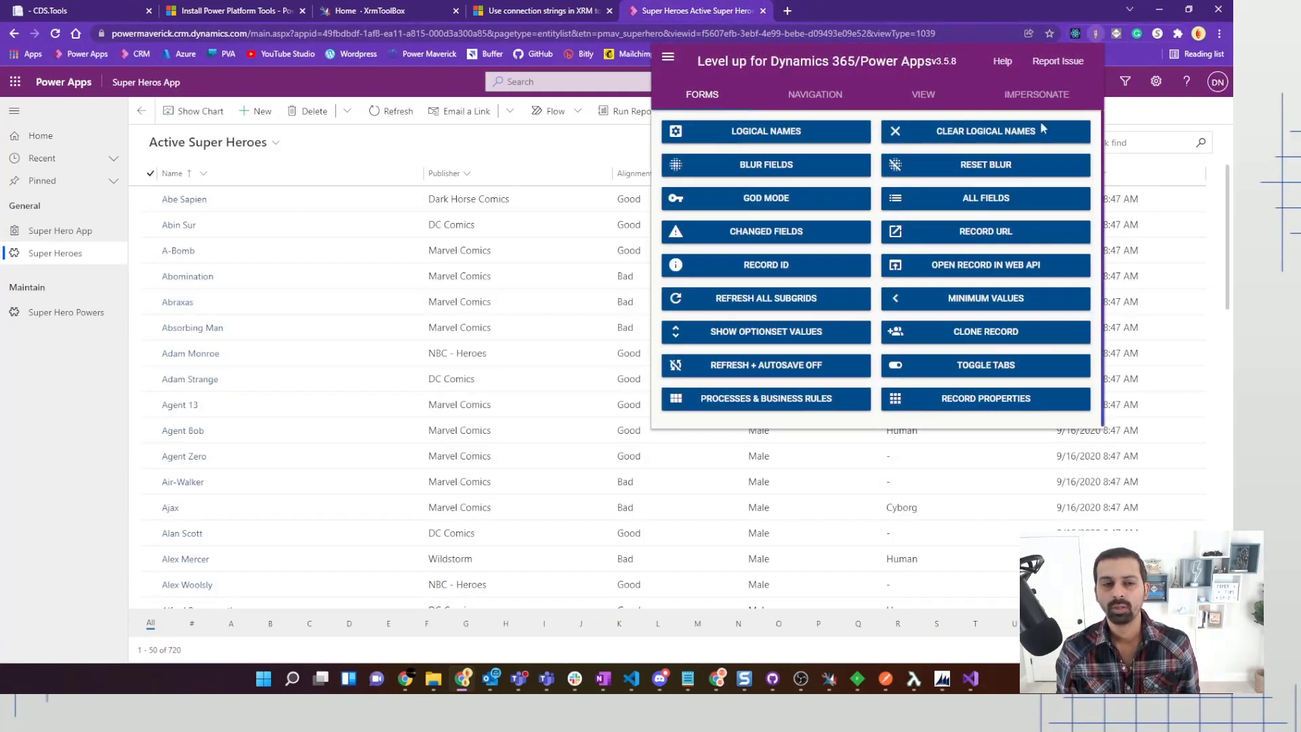
left_click(938, 99)
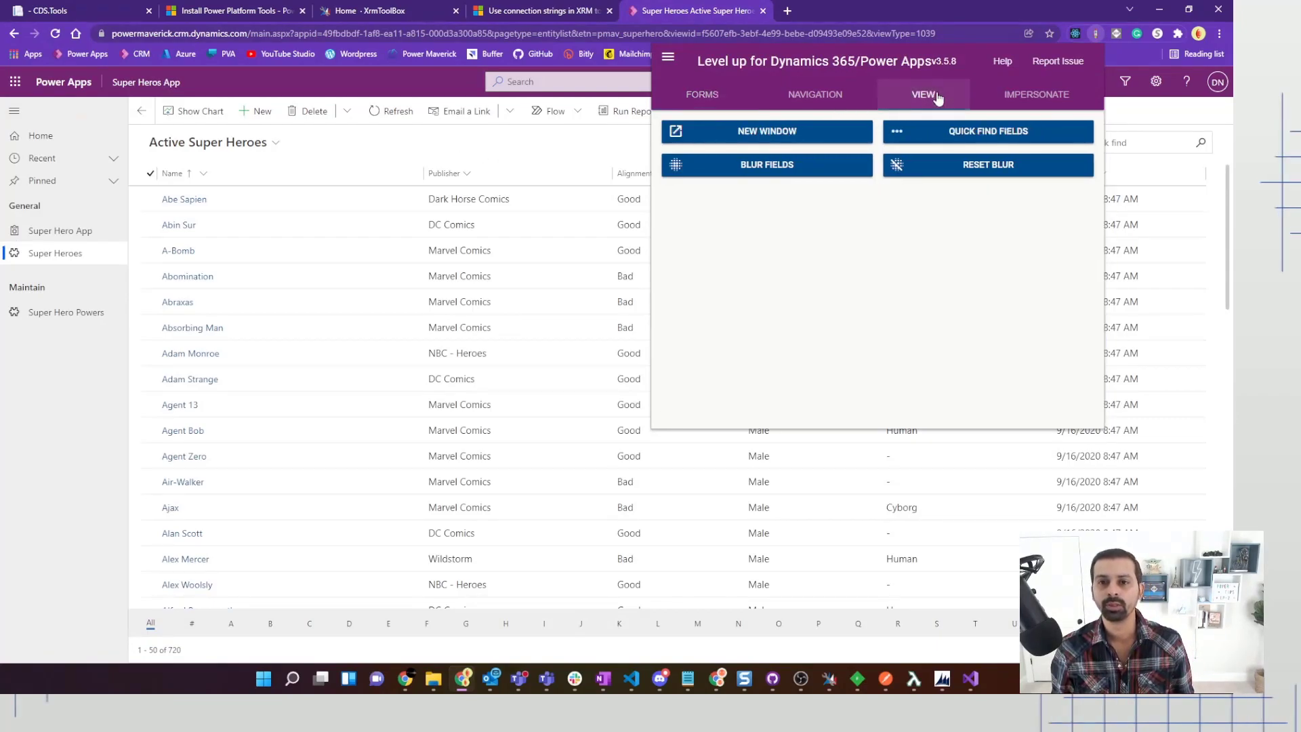
left_click(1000, 140)
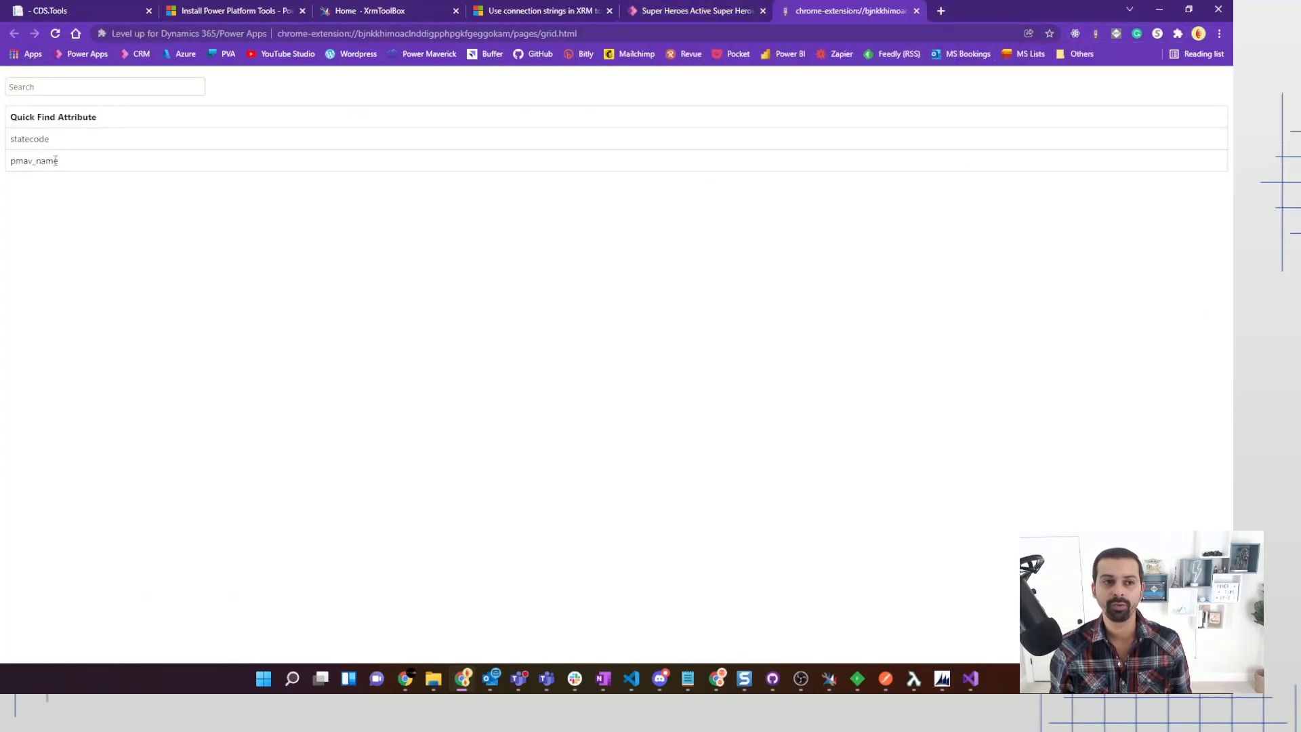
middle_click(870, 7)
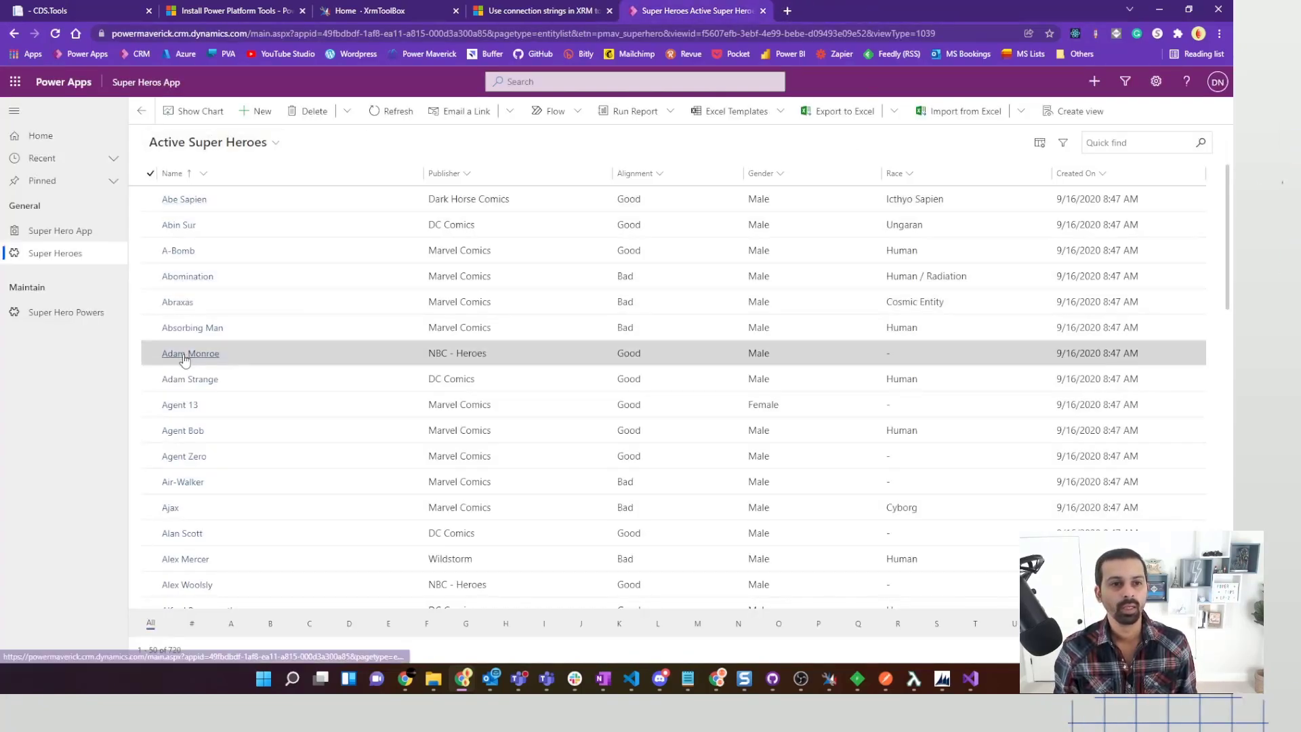
Open the pinned Iron Man record and run Level up's God Mode on its form.
left_click(73, 183)
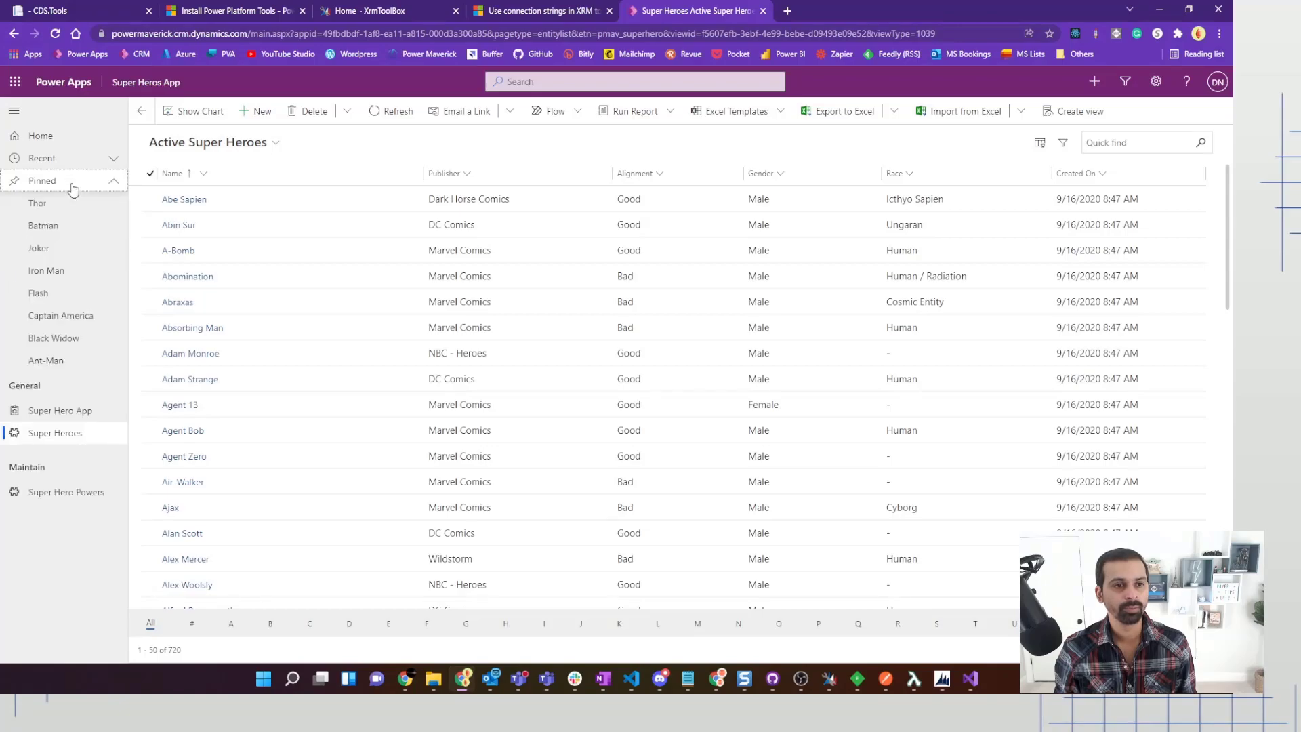
left_click(46, 270)
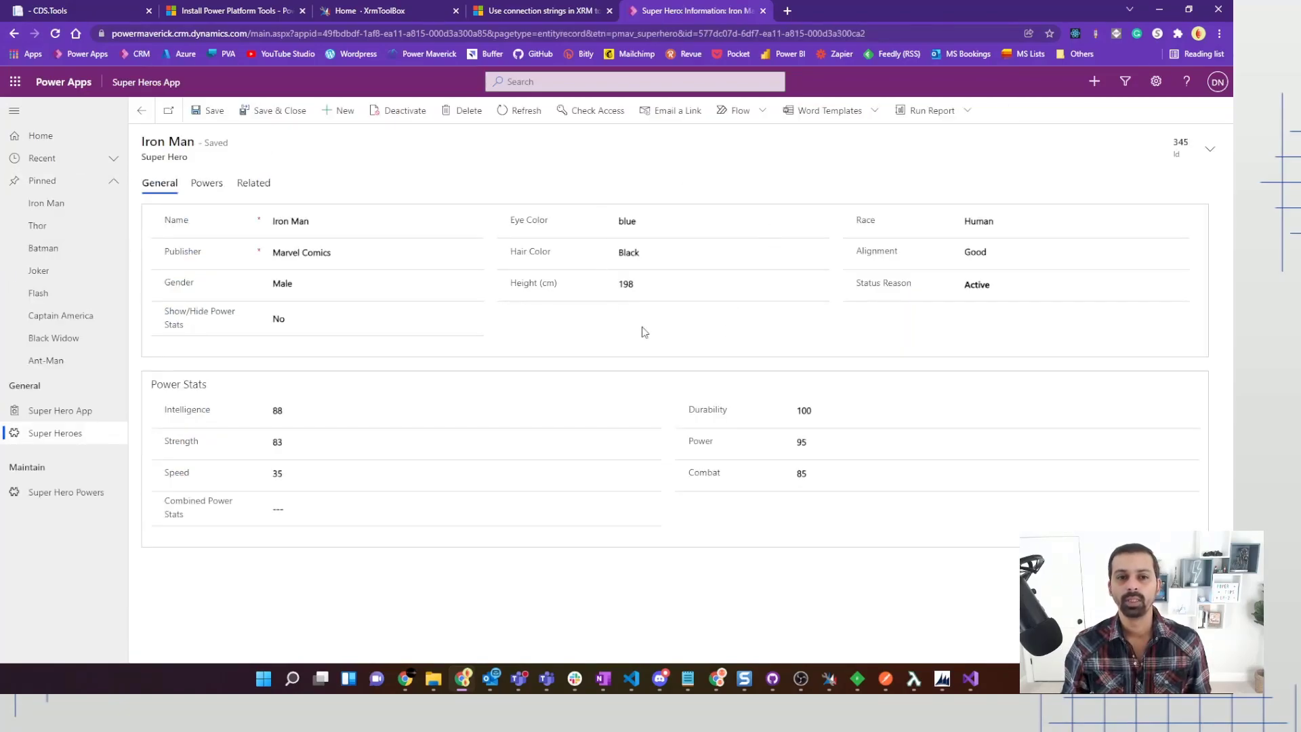
left_click(1096, 34)
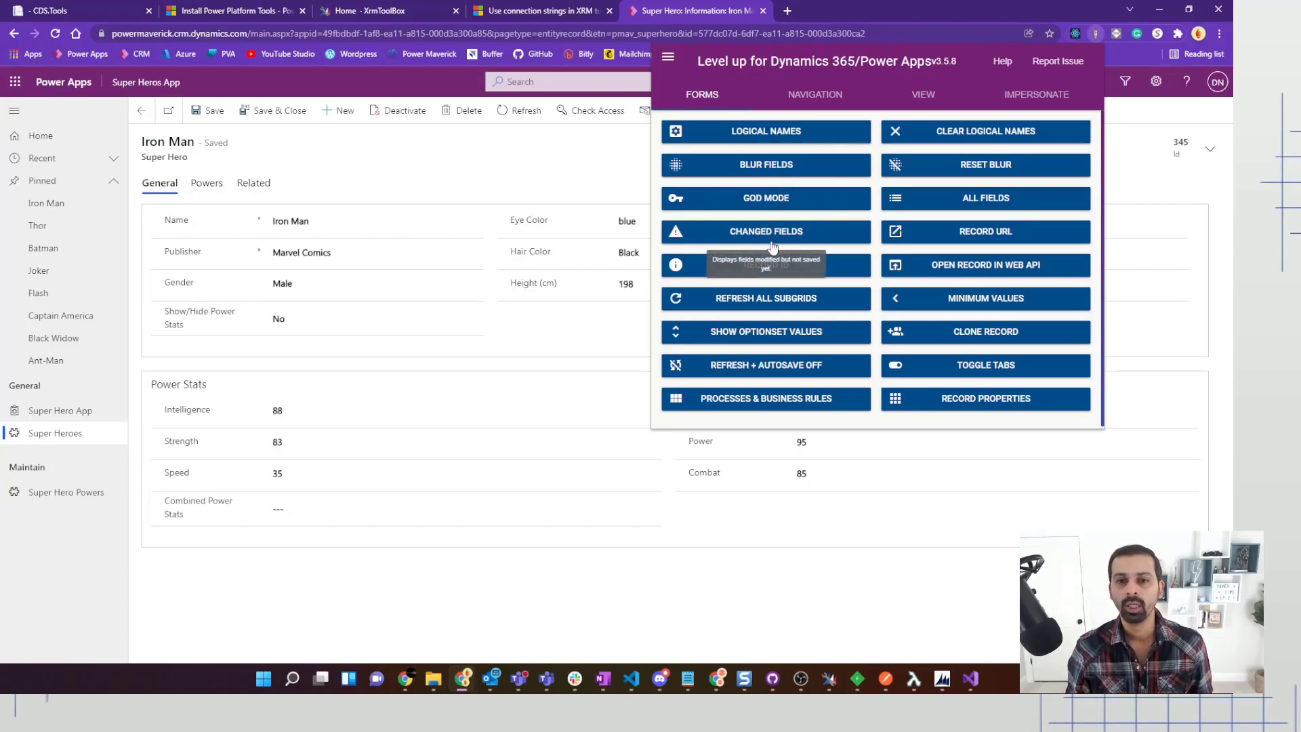
left_click(763, 203)
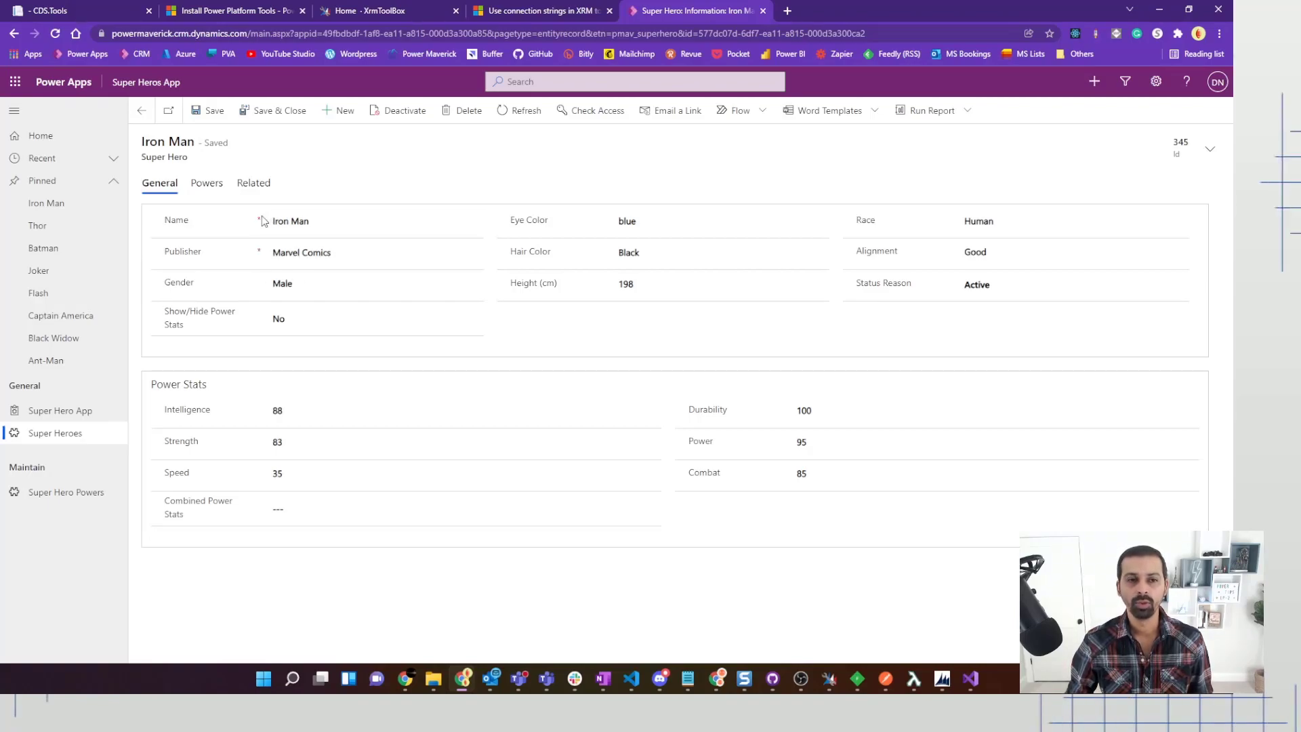
Start a new Super Hero record, dismiss the script error, and try to save the record with its required fields empty.
left_click(337, 116)
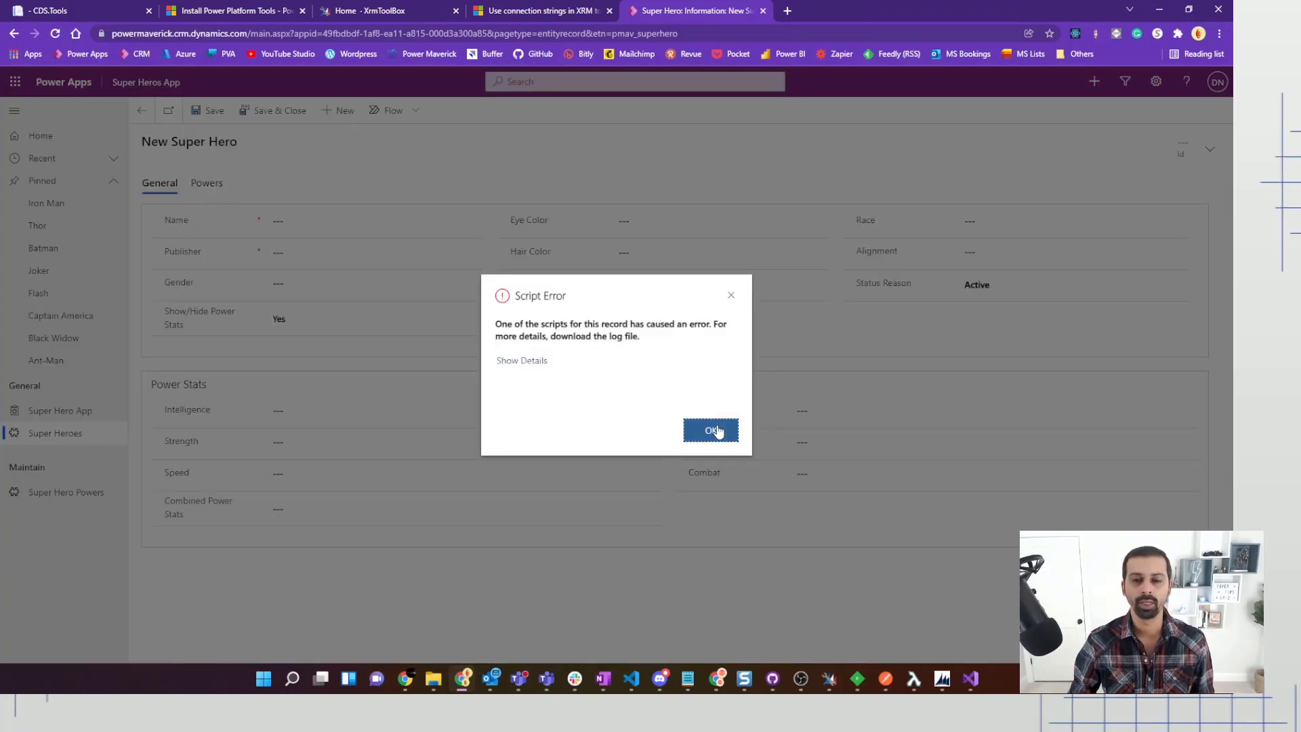
left_click(731, 295)
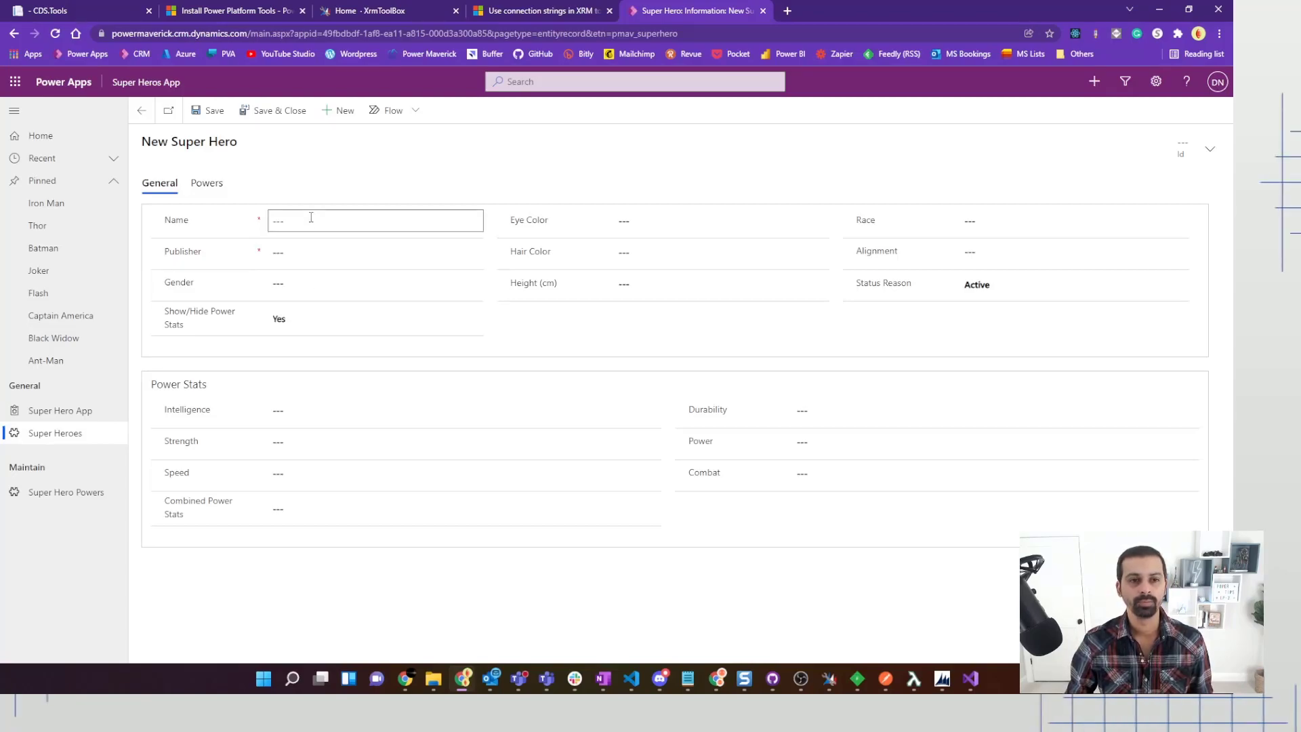
left_click(208, 111)
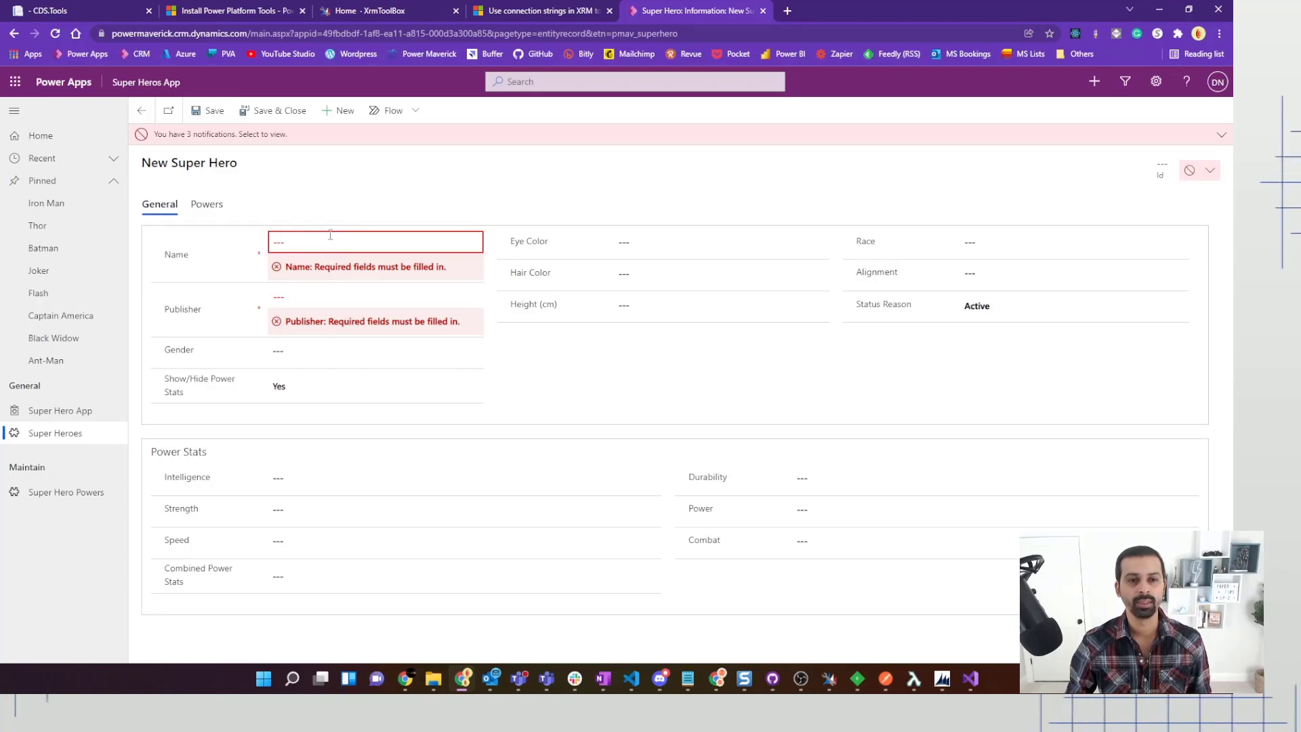
Run Level up's God Mode on the new Super Hero form, save the record with its fields empty, and dismiss the script error.
left_click(1095, 32)
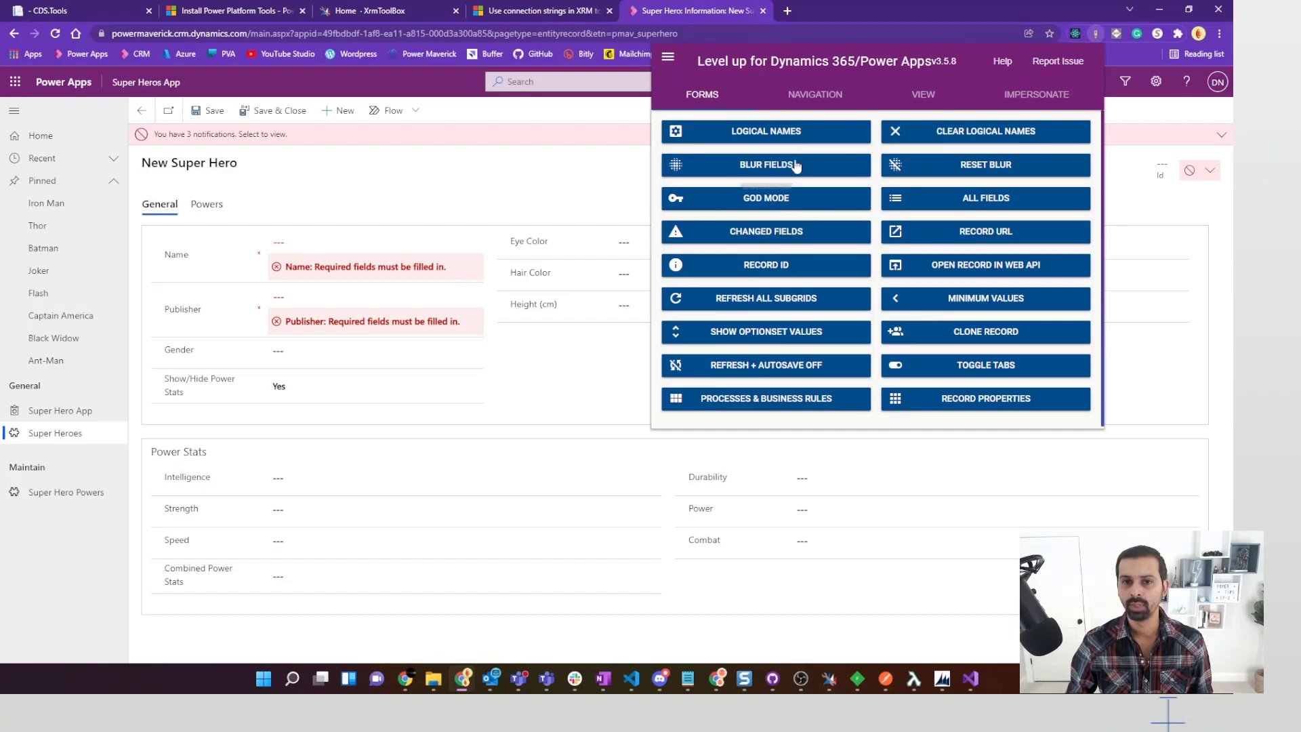
left_click(779, 200)
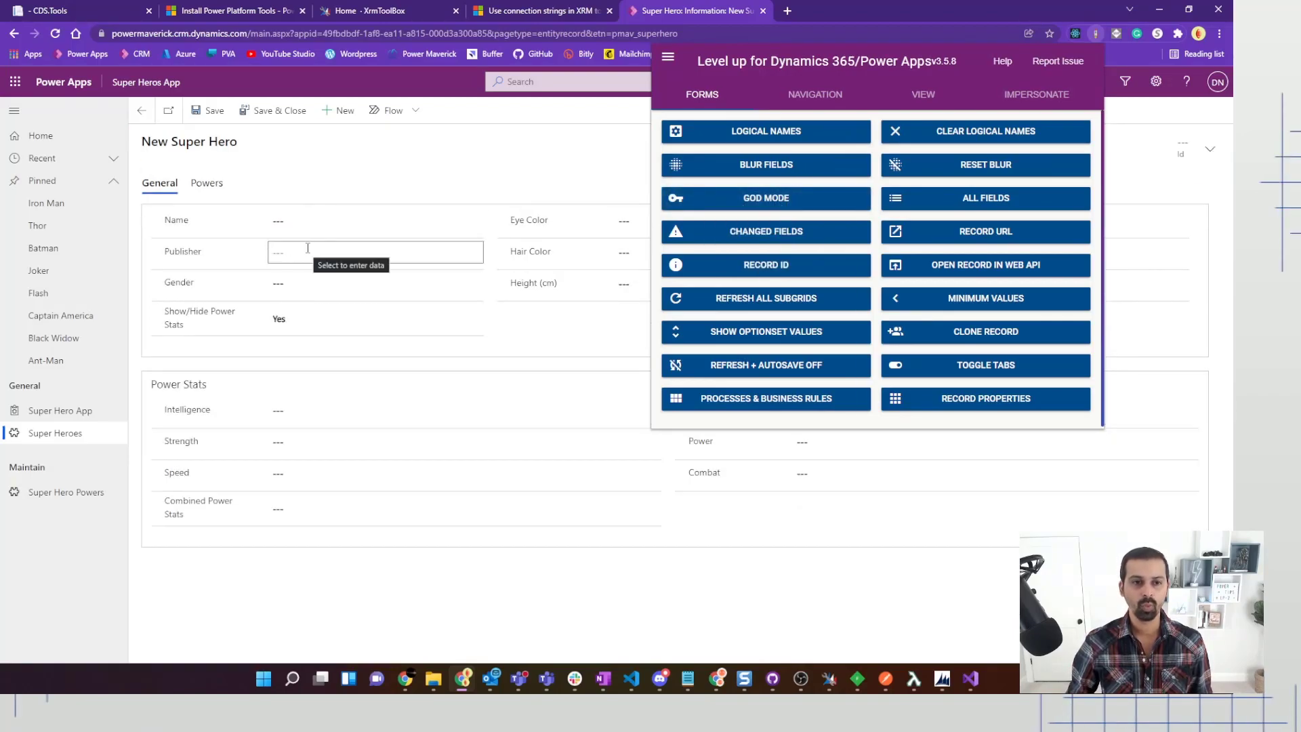
left_click(341, 179)
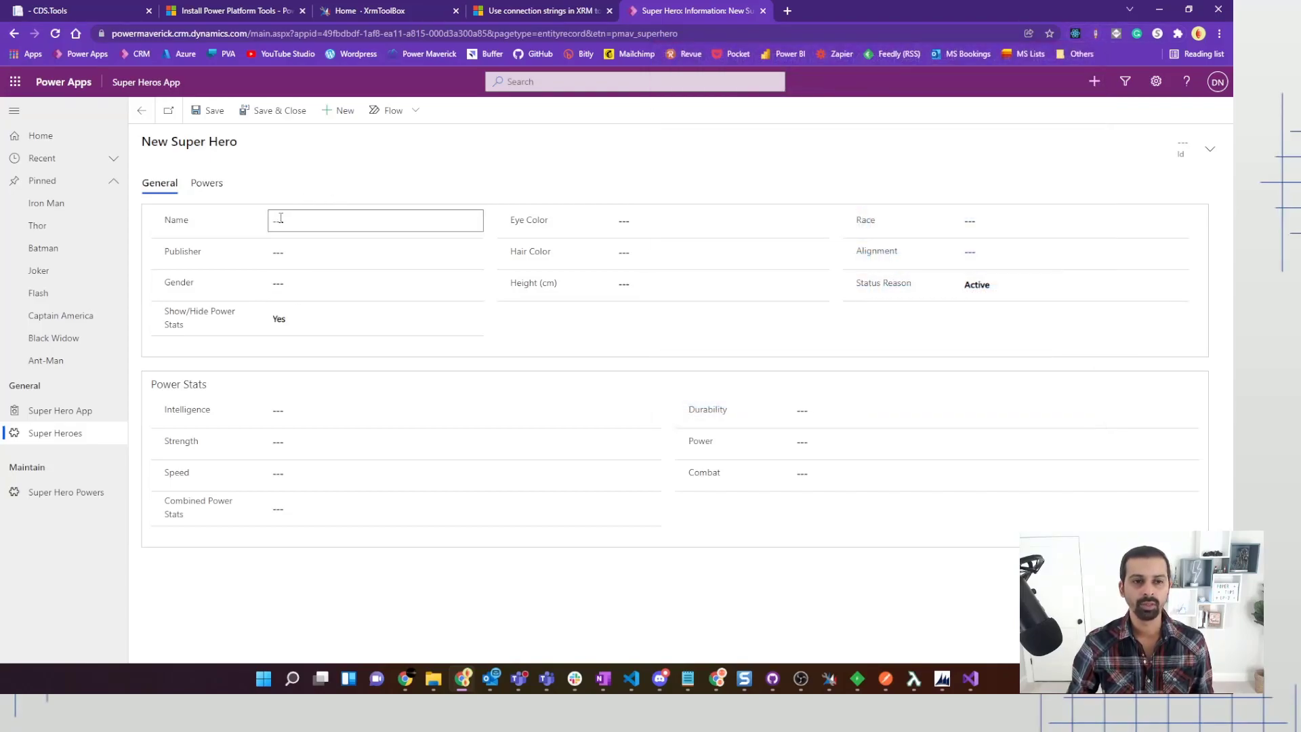
left_click(229, 113)
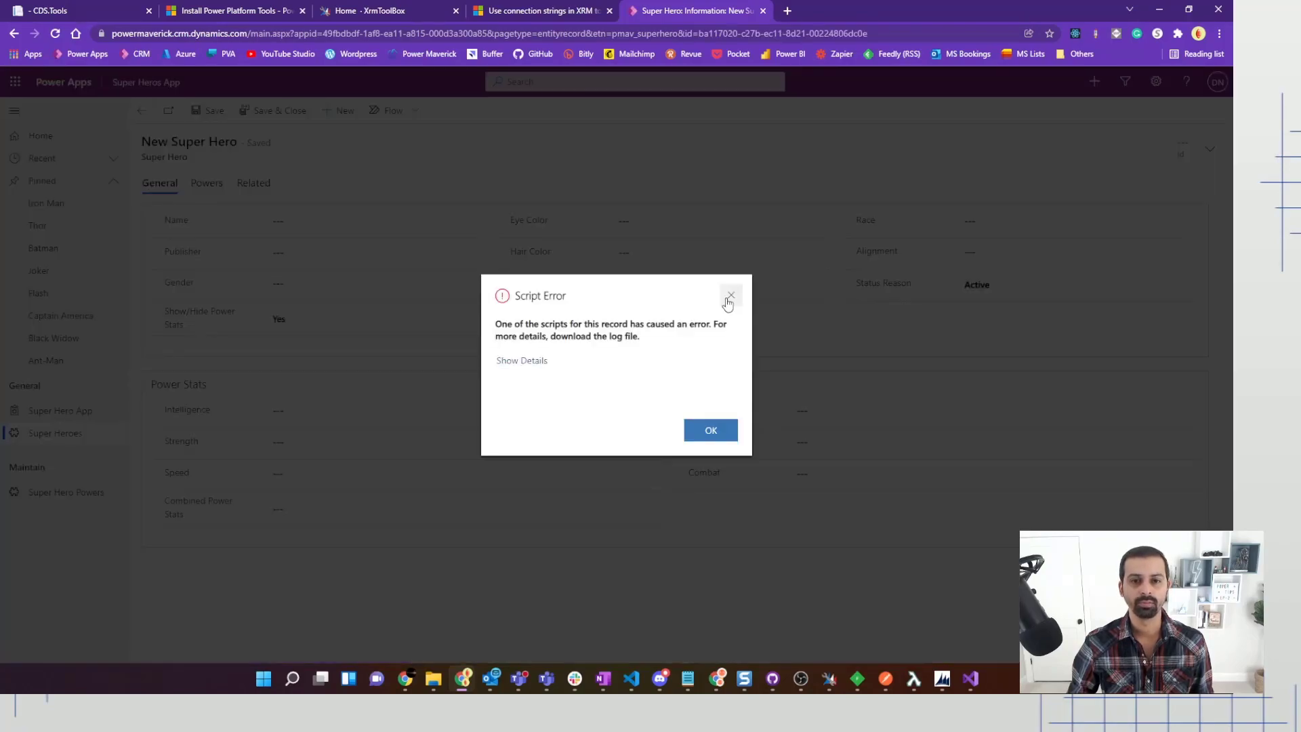
left_click(729, 298)
left_click(730, 296)
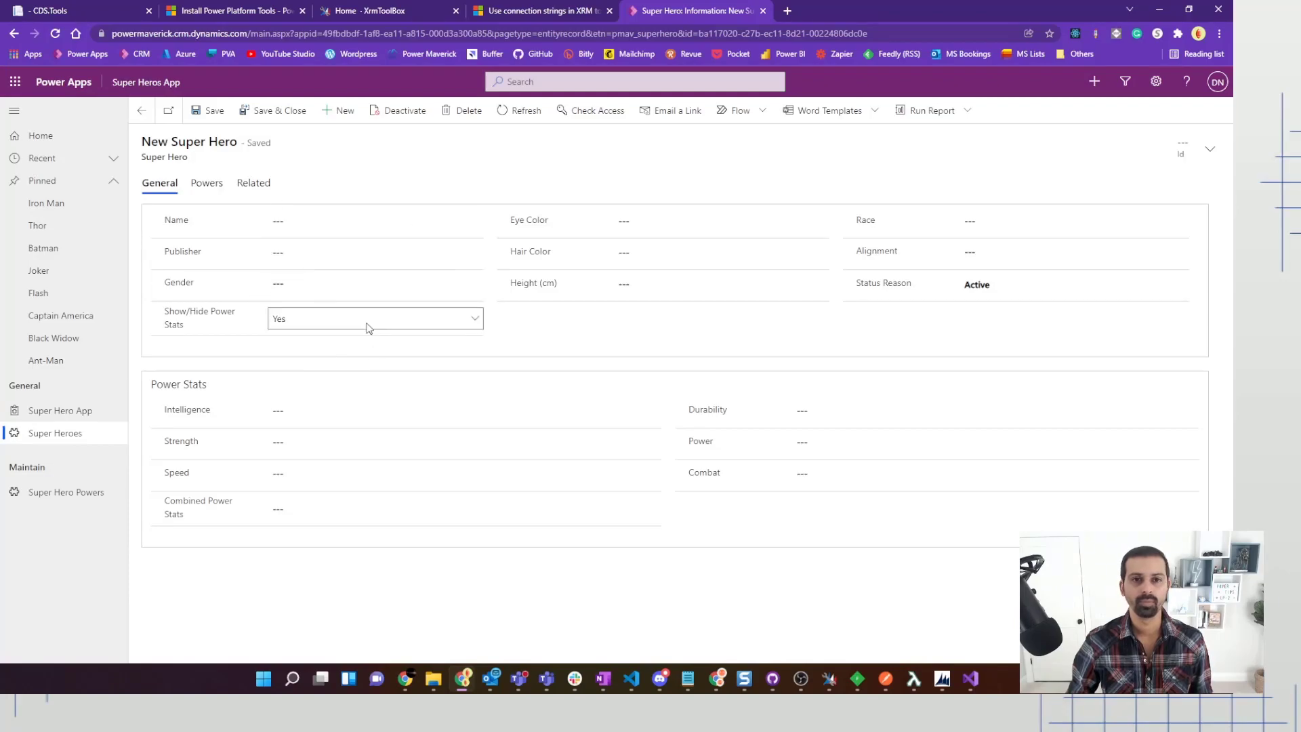
double_click(248, 142)
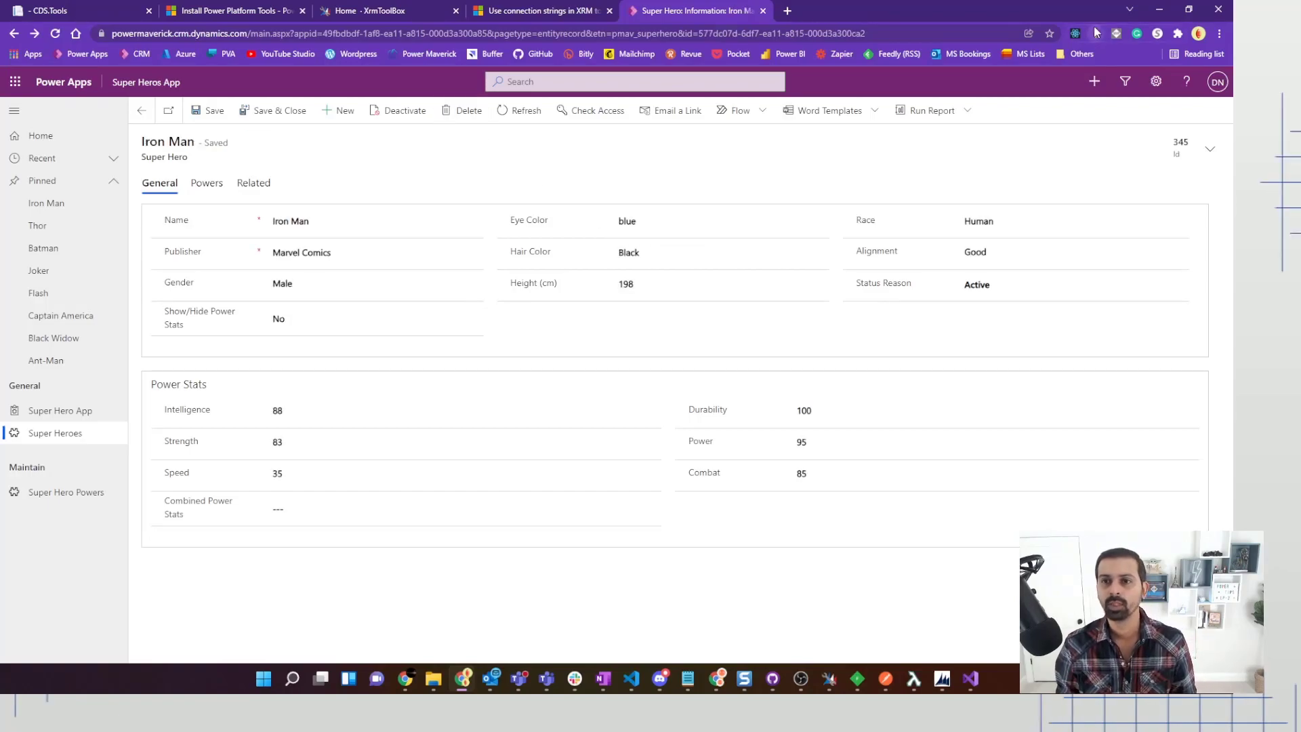
Show the logical names of the tabs, sections and fields on the Iron Man form with Level up.
left_click(1095, 32)
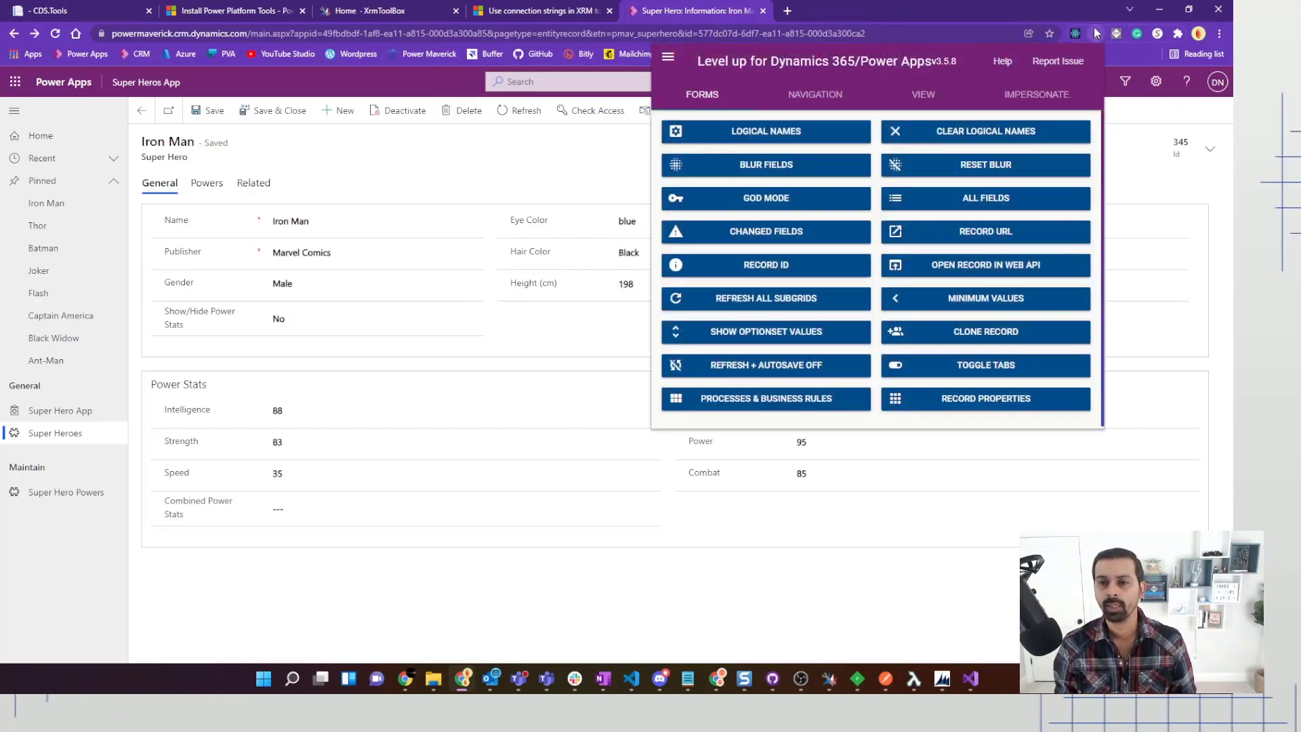
left_click(757, 134)
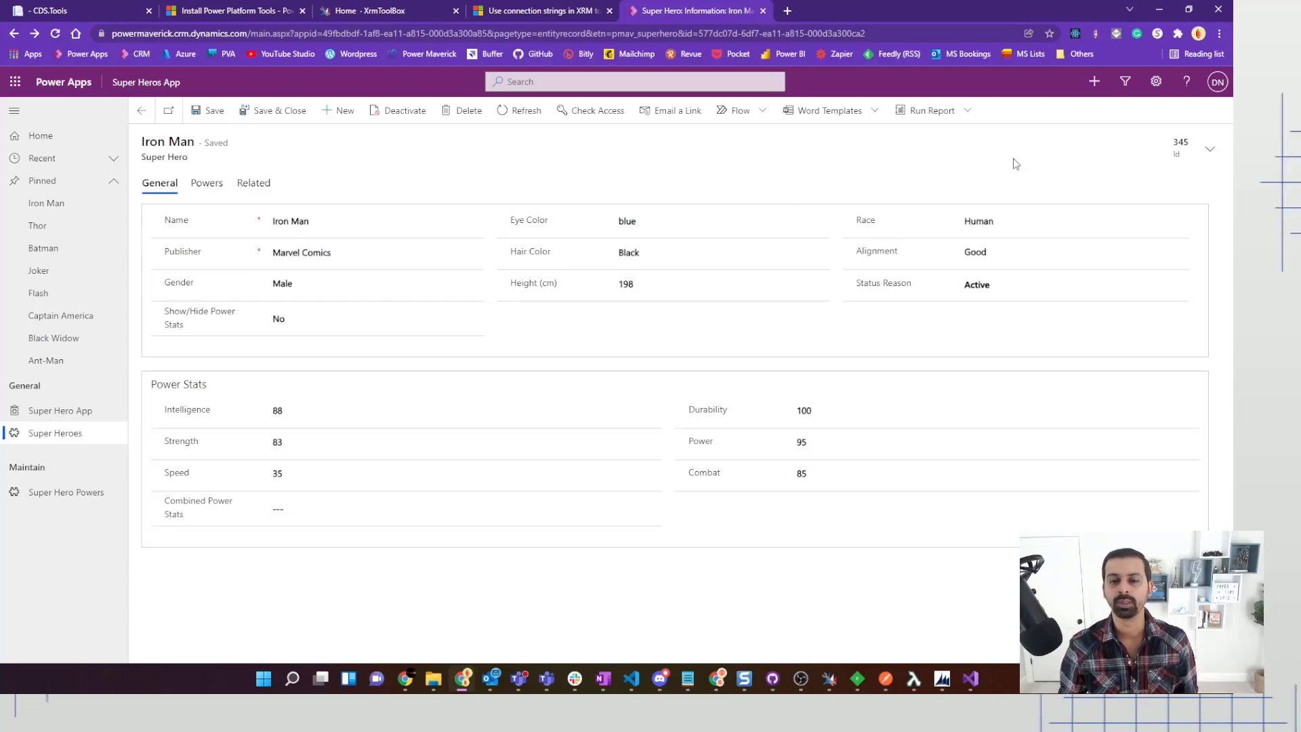
left_click(1096, 31)
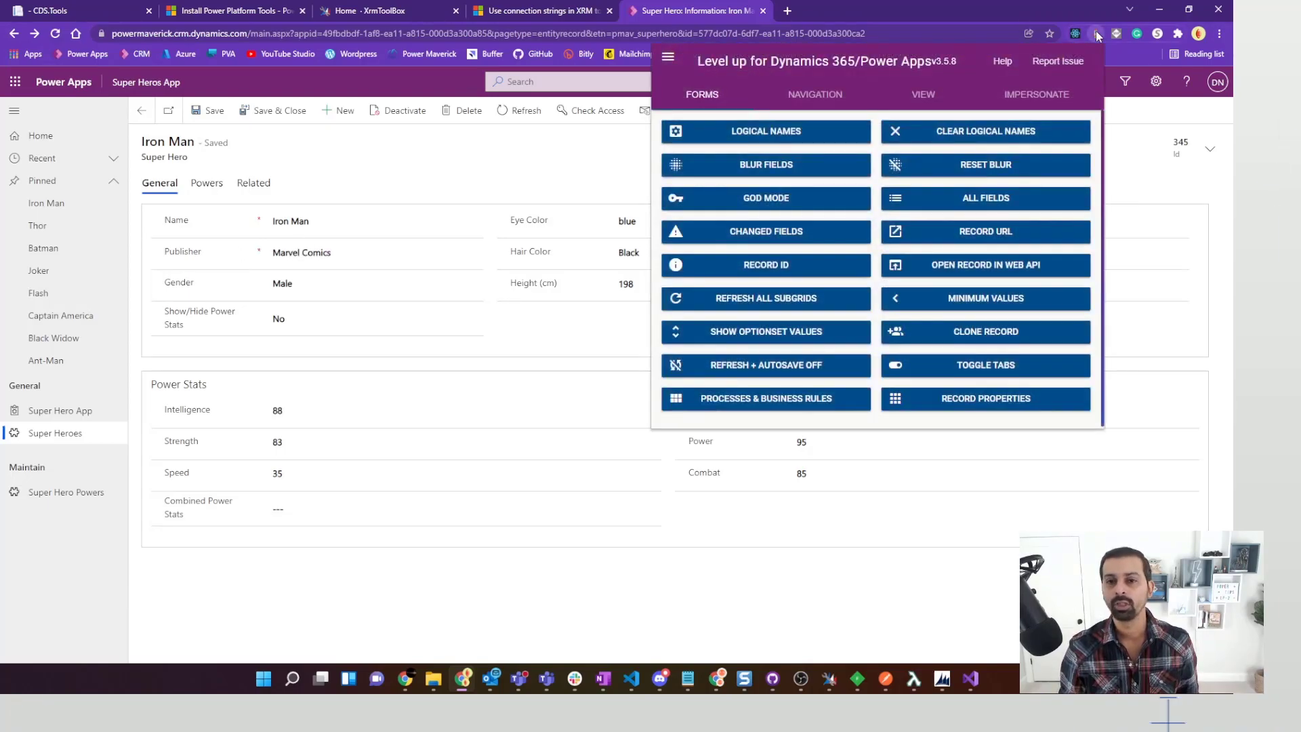
left_click(813, 134)
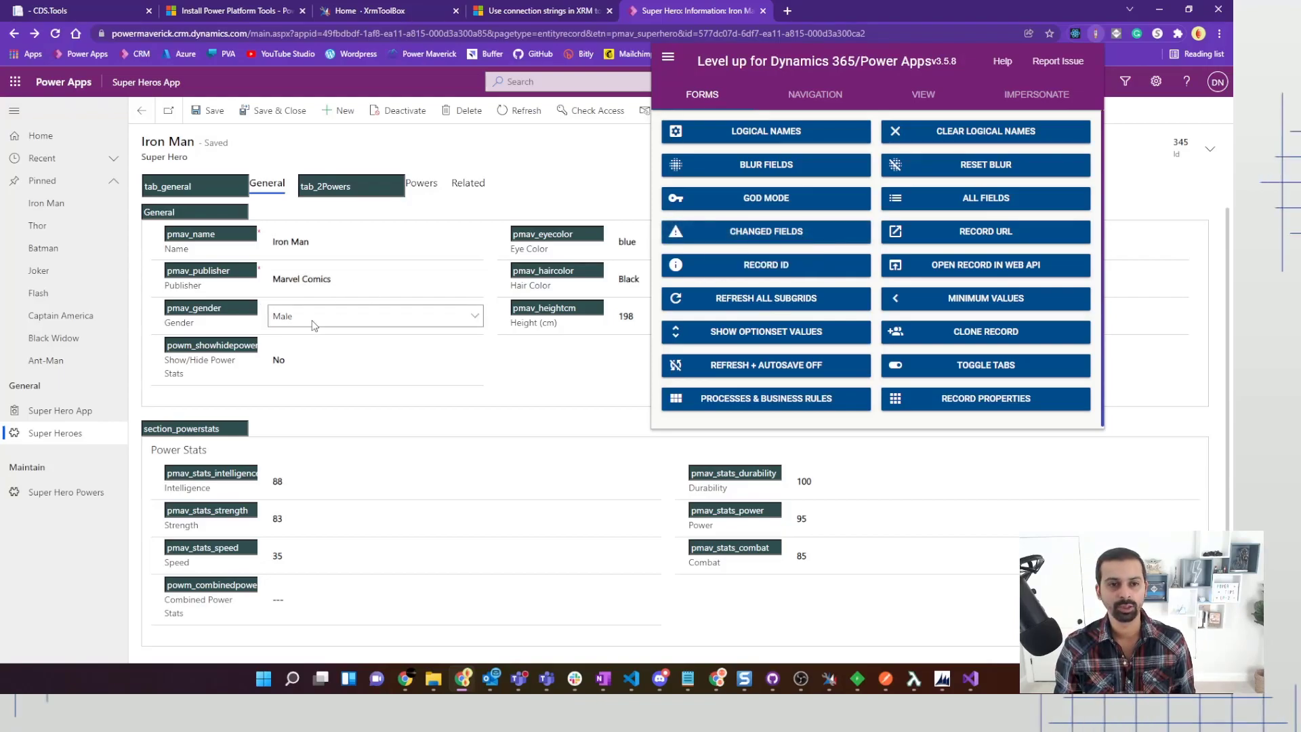
Set Show/Hide Power Stats to Yes on the Iron Man record and highlight the form's changed fields with Level up.
left_click(306, 360)
left_click(304, 391)
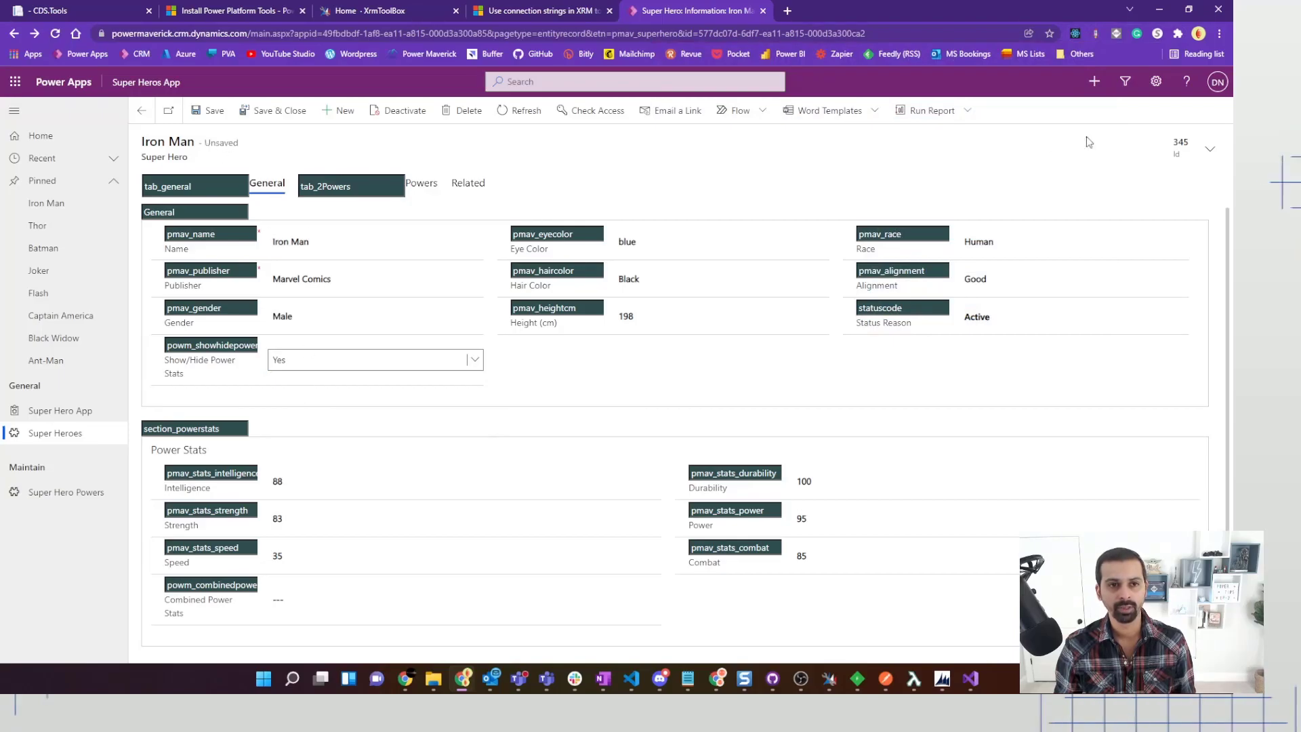
left_click(1096, 34)
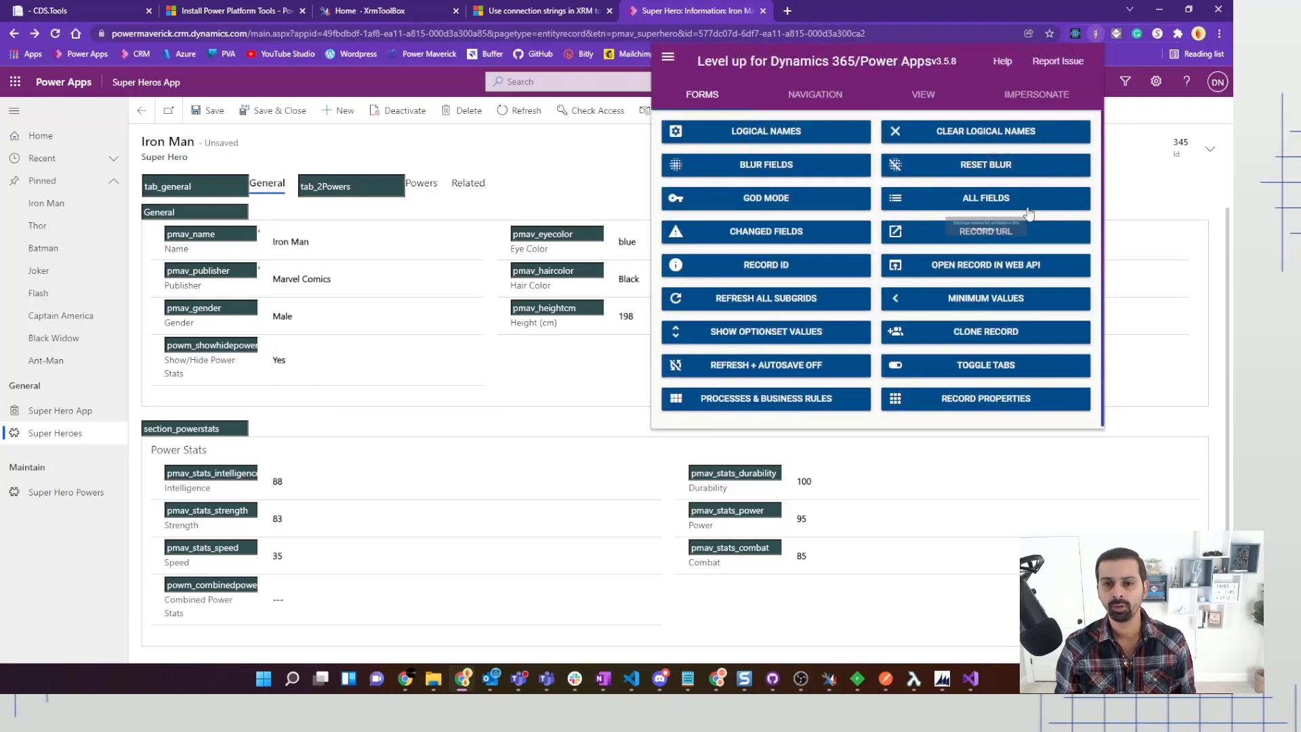
left_click(762, 237)
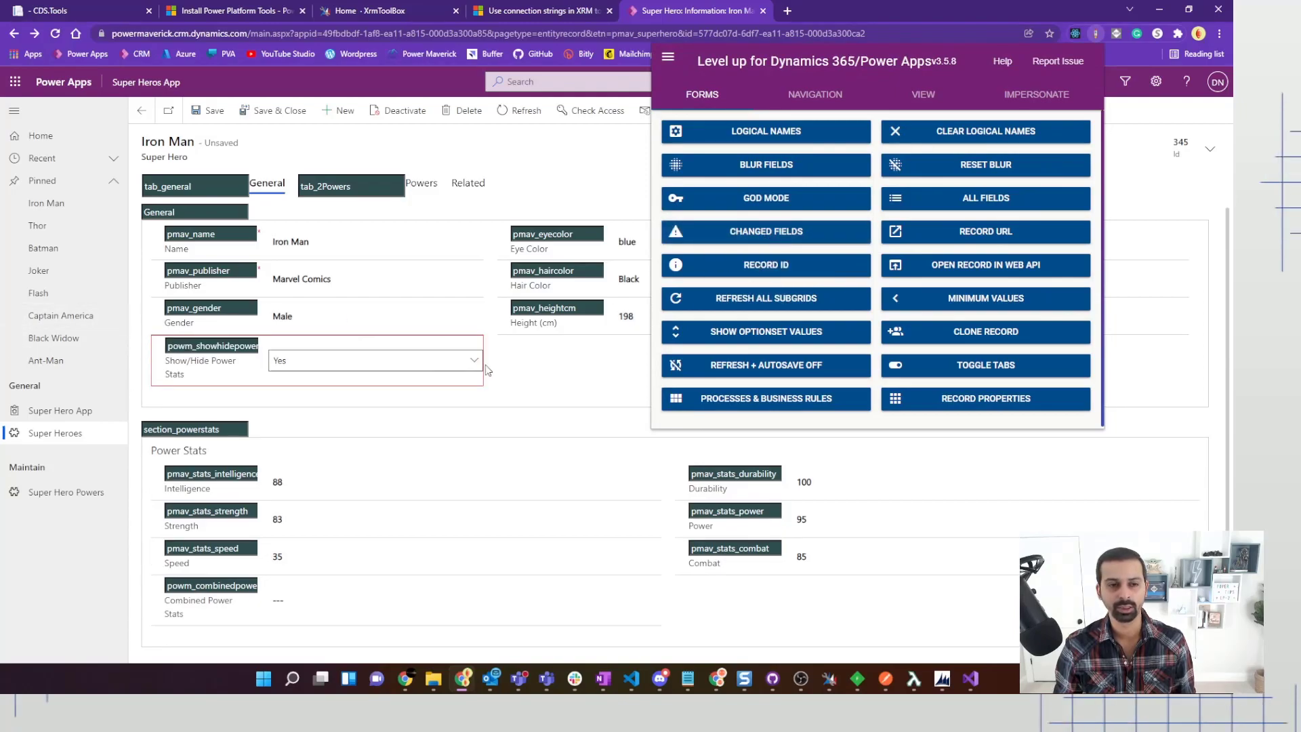
left_click(522, 408)
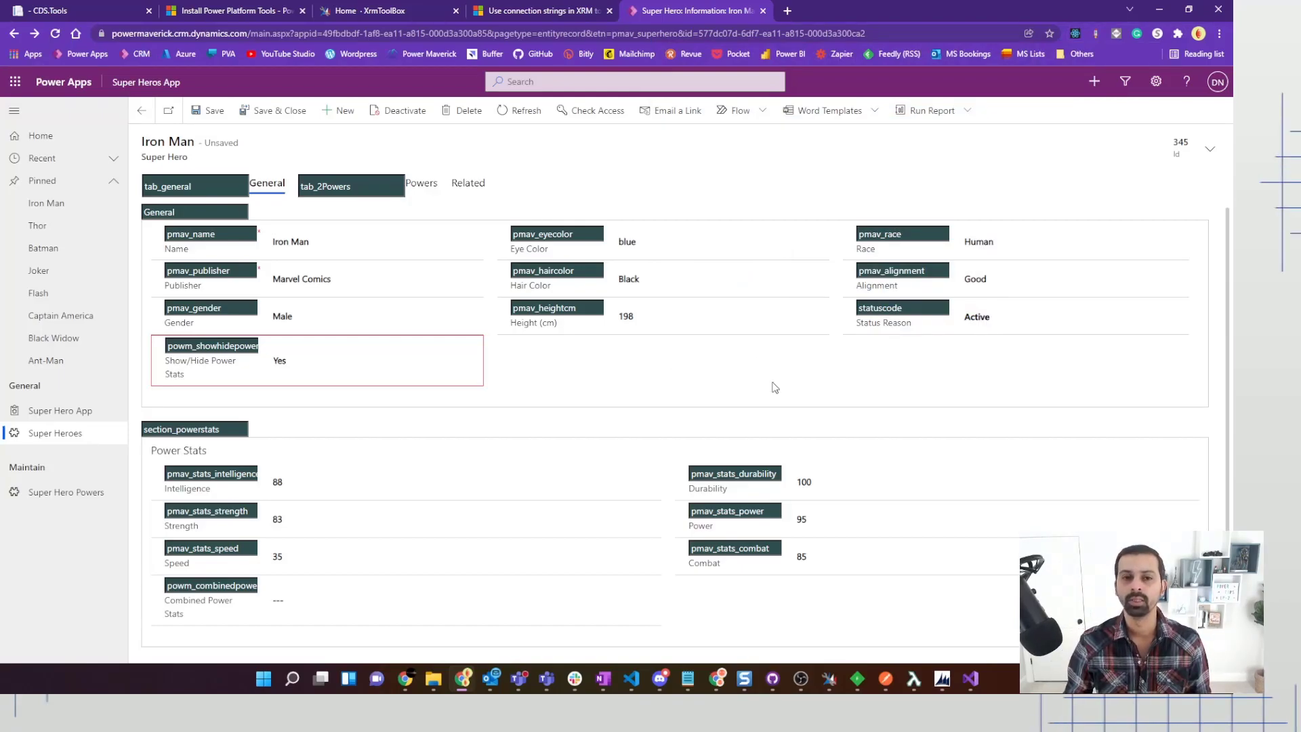
List all fields and values of the Iron Man record with Level up, and place the cursor in the list's search box.
left_click(1097, 31)
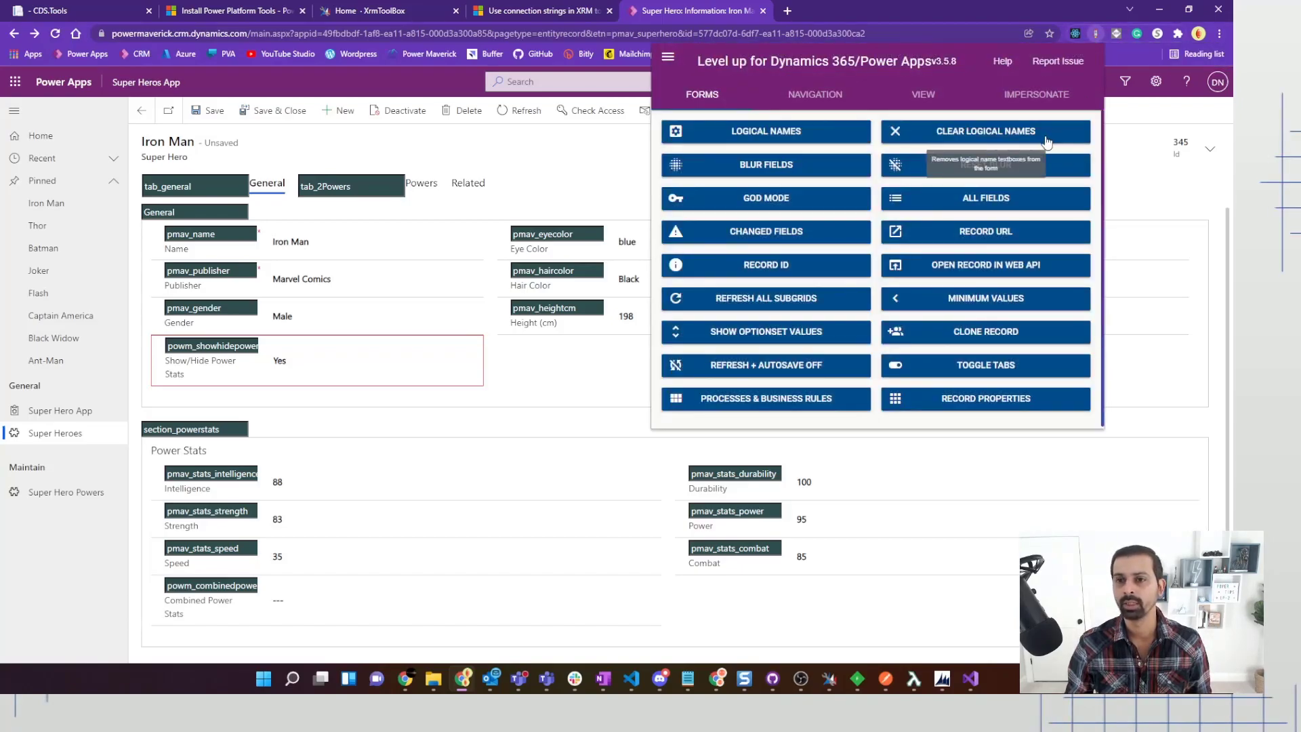
left_click(1003, 198)
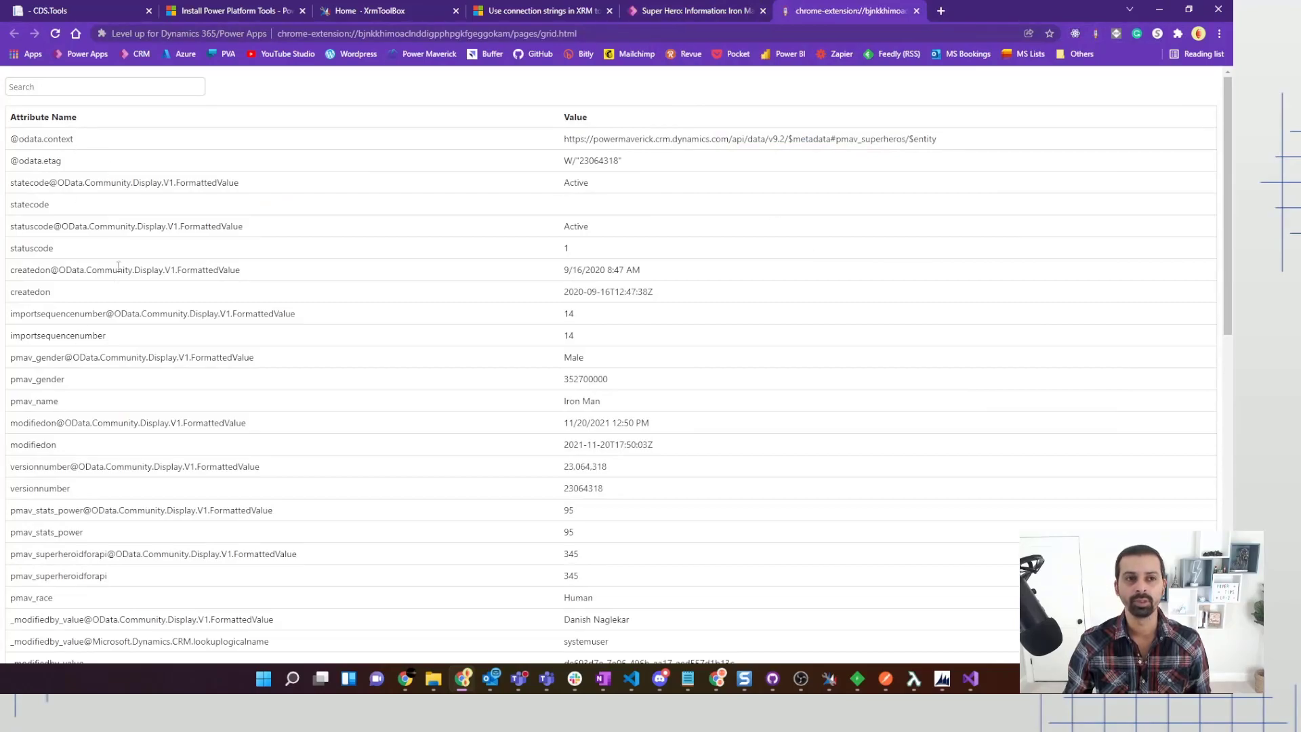
left_click(97, 88)
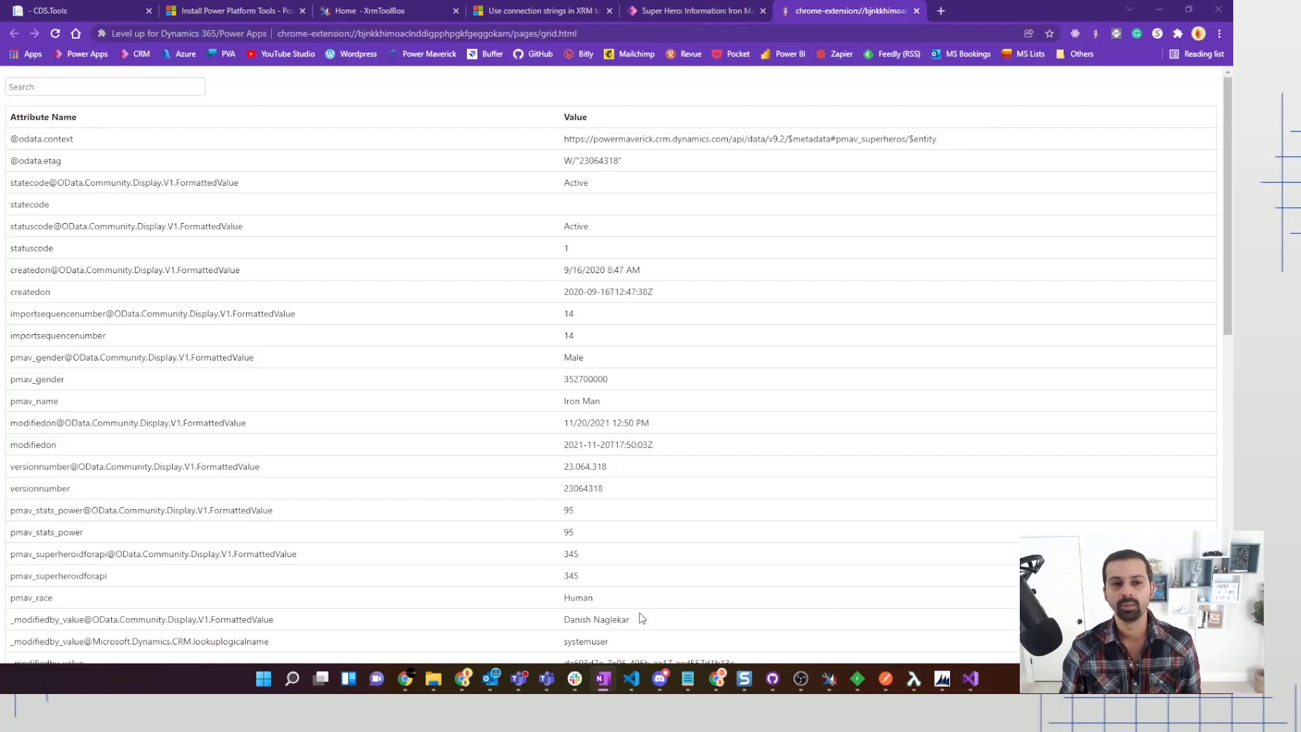
Switch to Visual Studio Code, search the extensions for "power platform exte", and review the extensions included in the Power Platform Extension Pack.
left_click(630, 678)
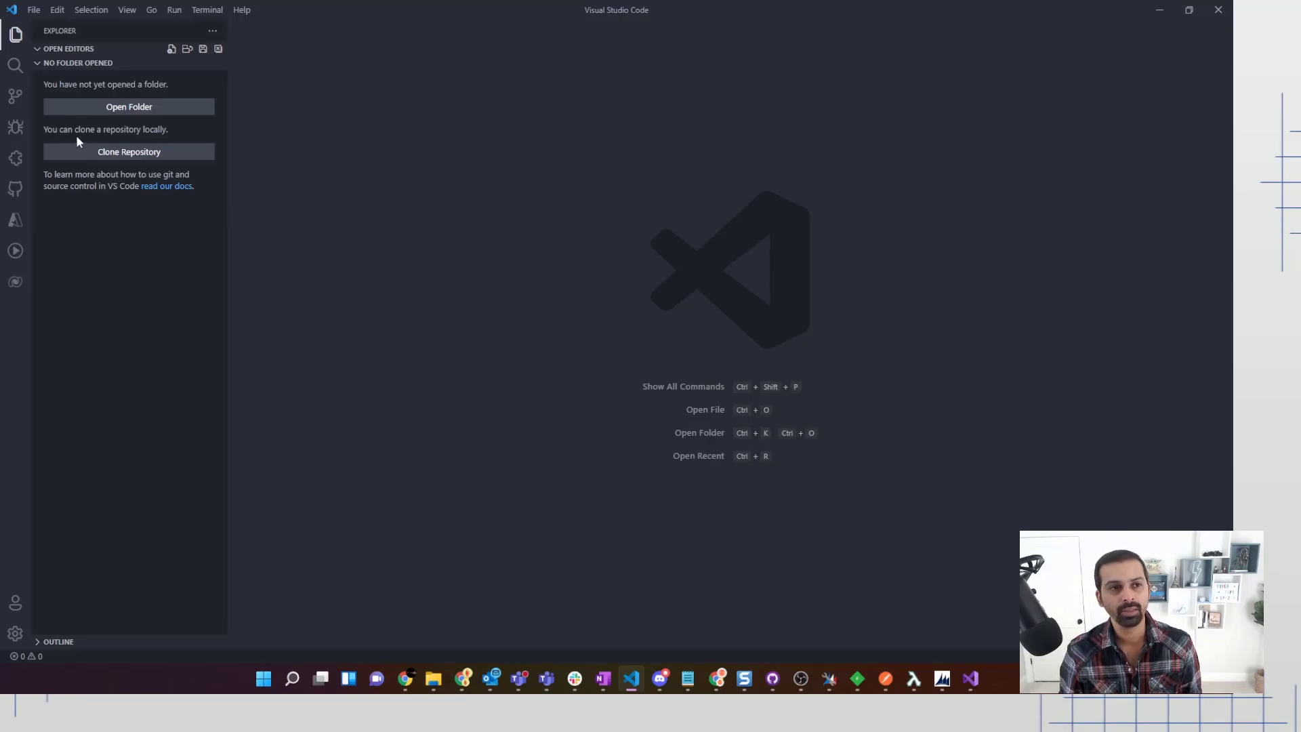
left_click(15, 158)
left_click(106, 52)
type("p")
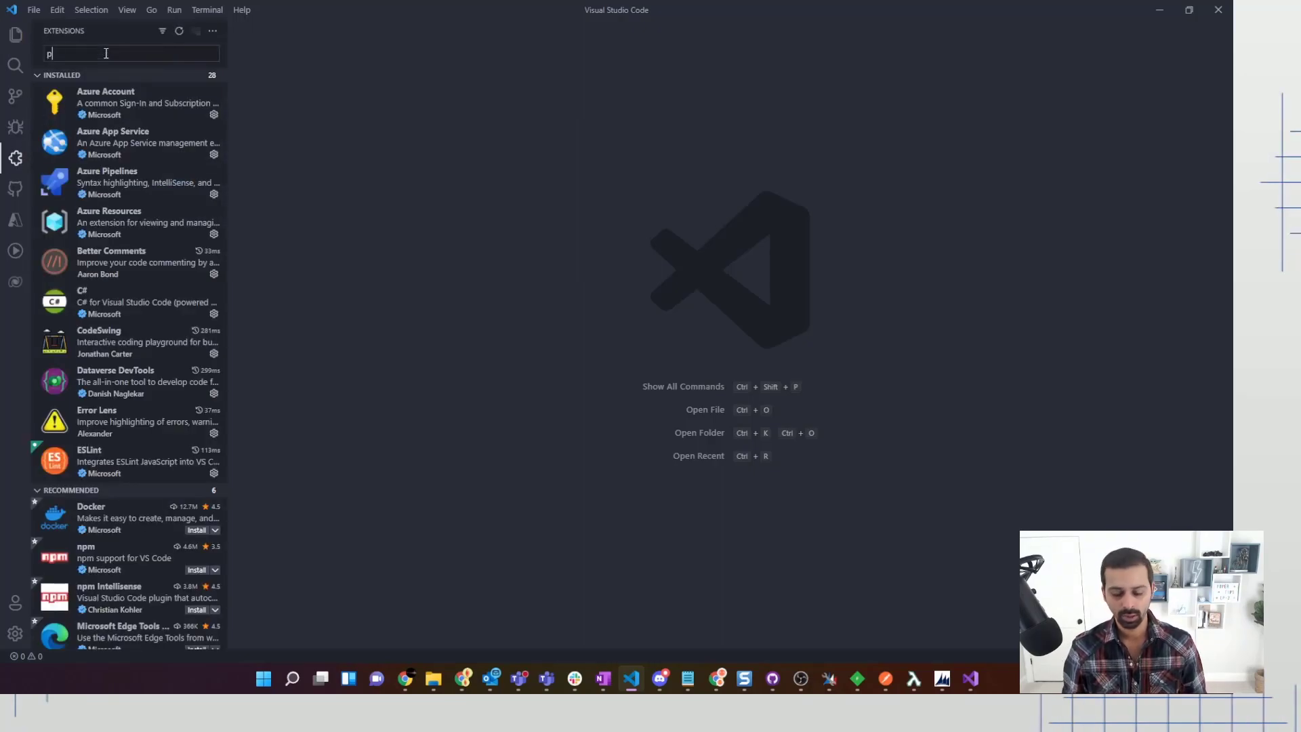
type("ower platfo")
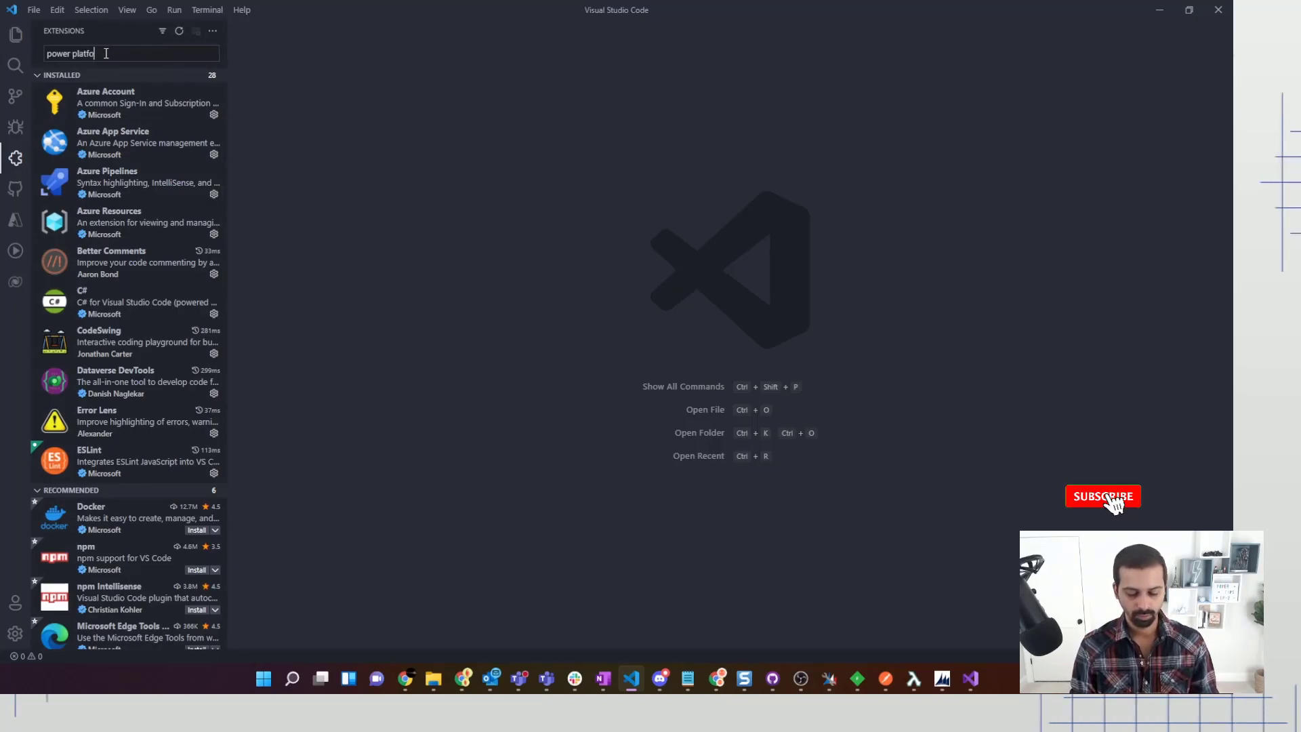
type("rm exte")
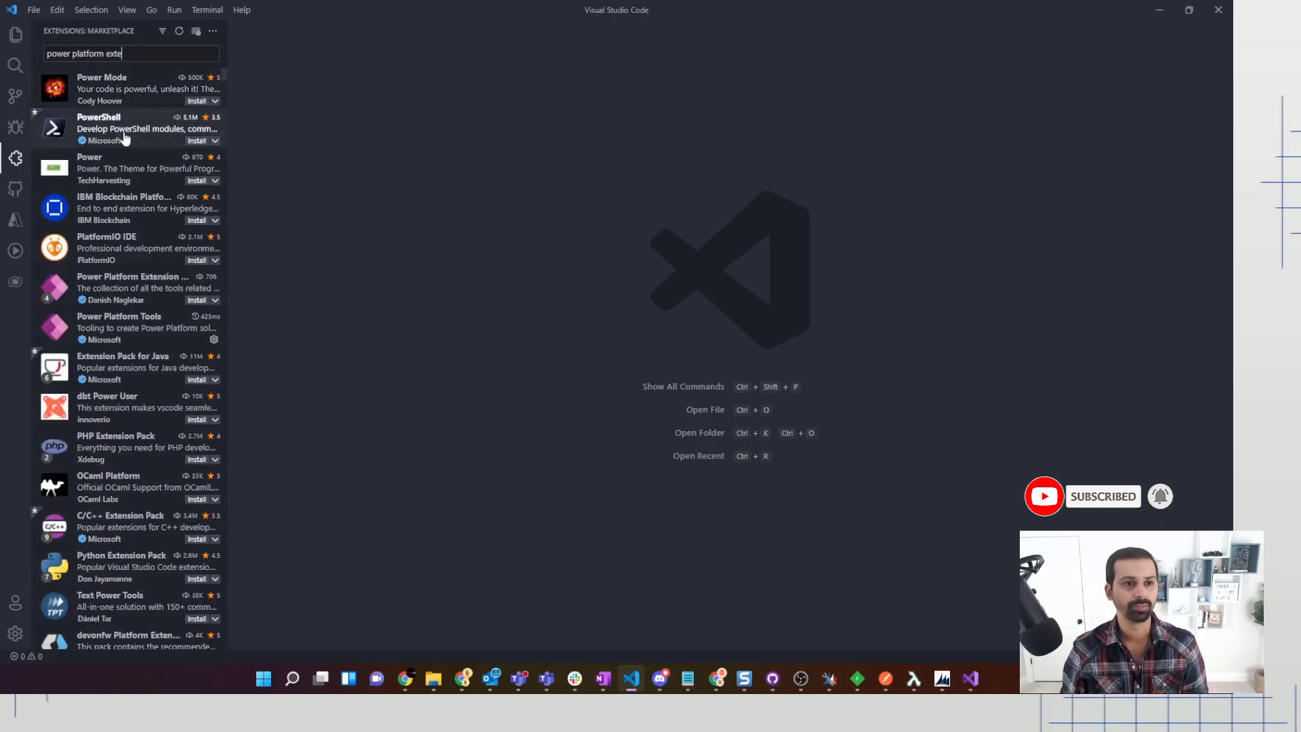
left_click(145, 292)
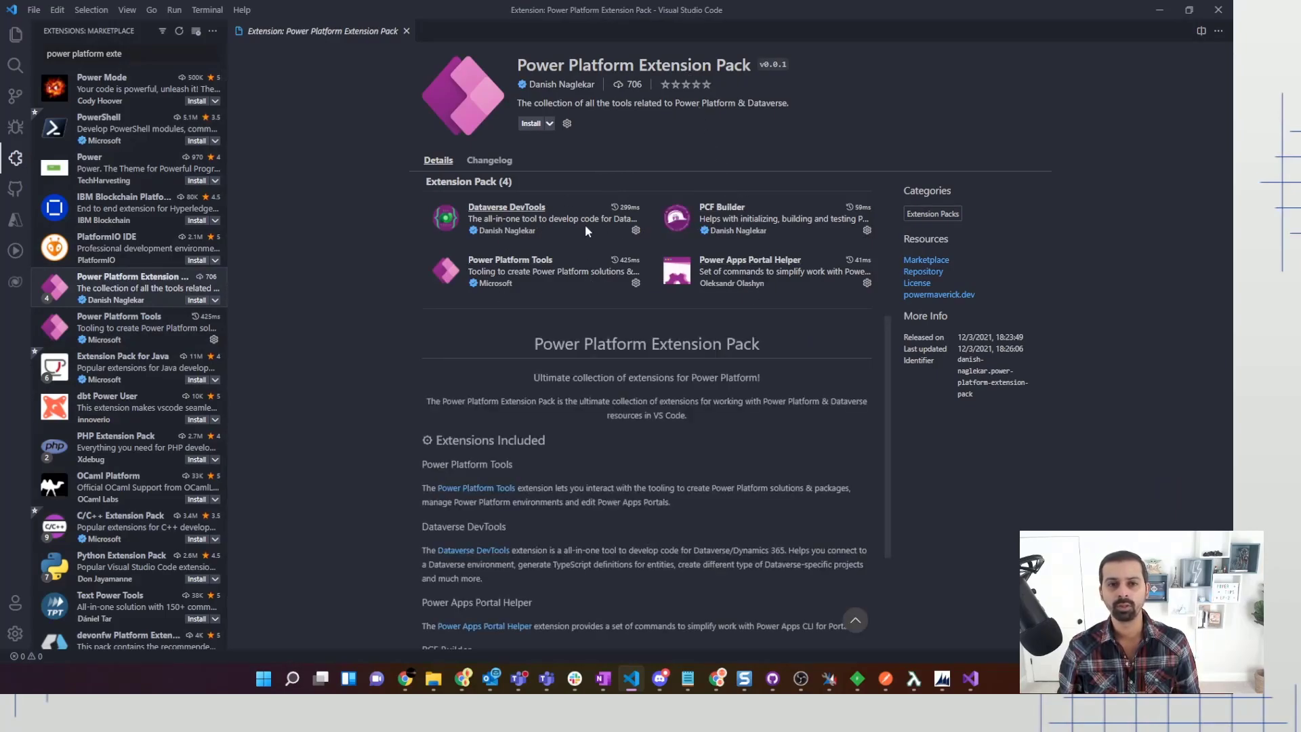
mouse_move(555, 267)
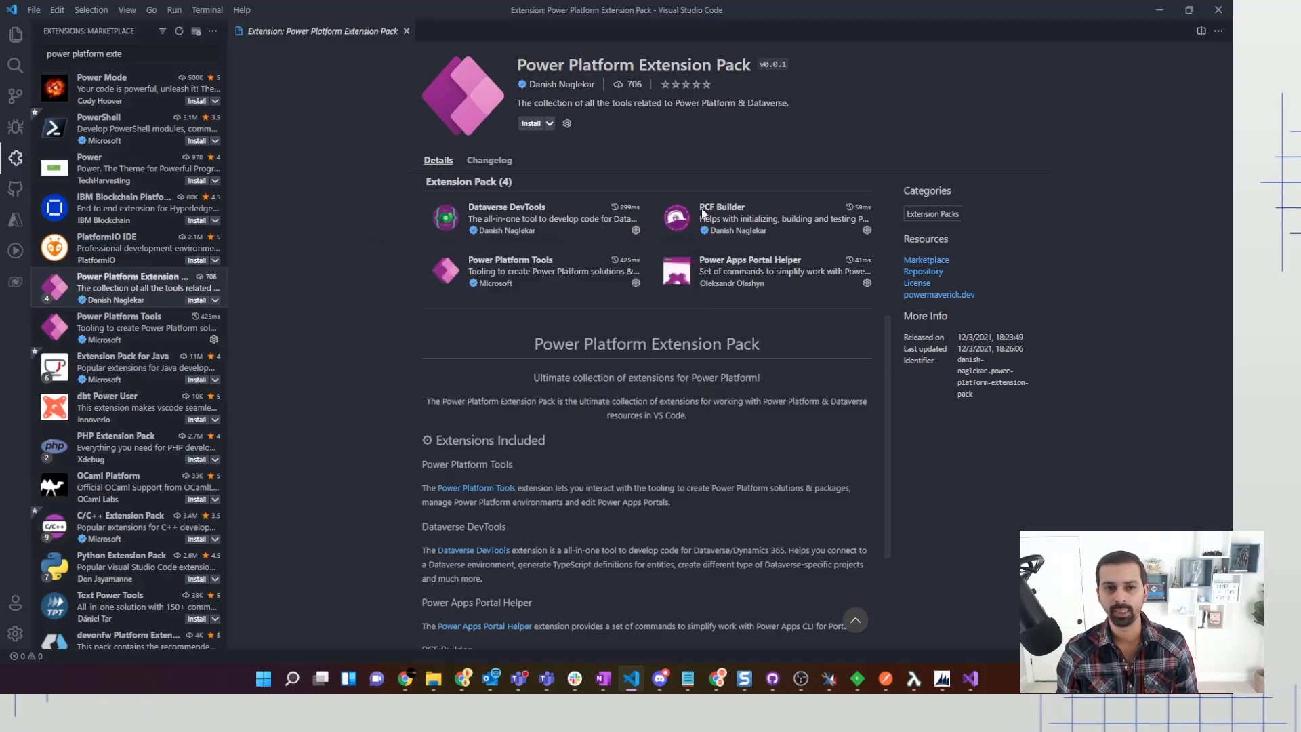
mouse_move(728, 212)
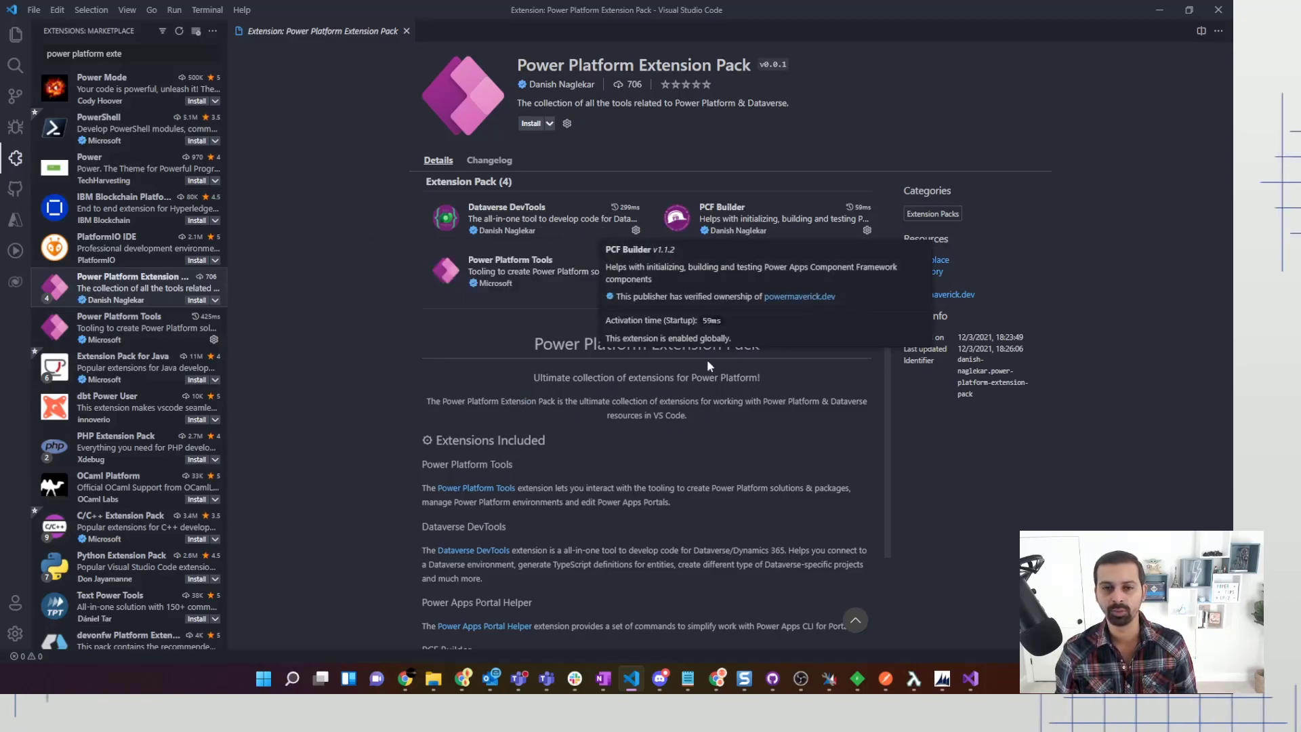
mouse_move(756, 274)
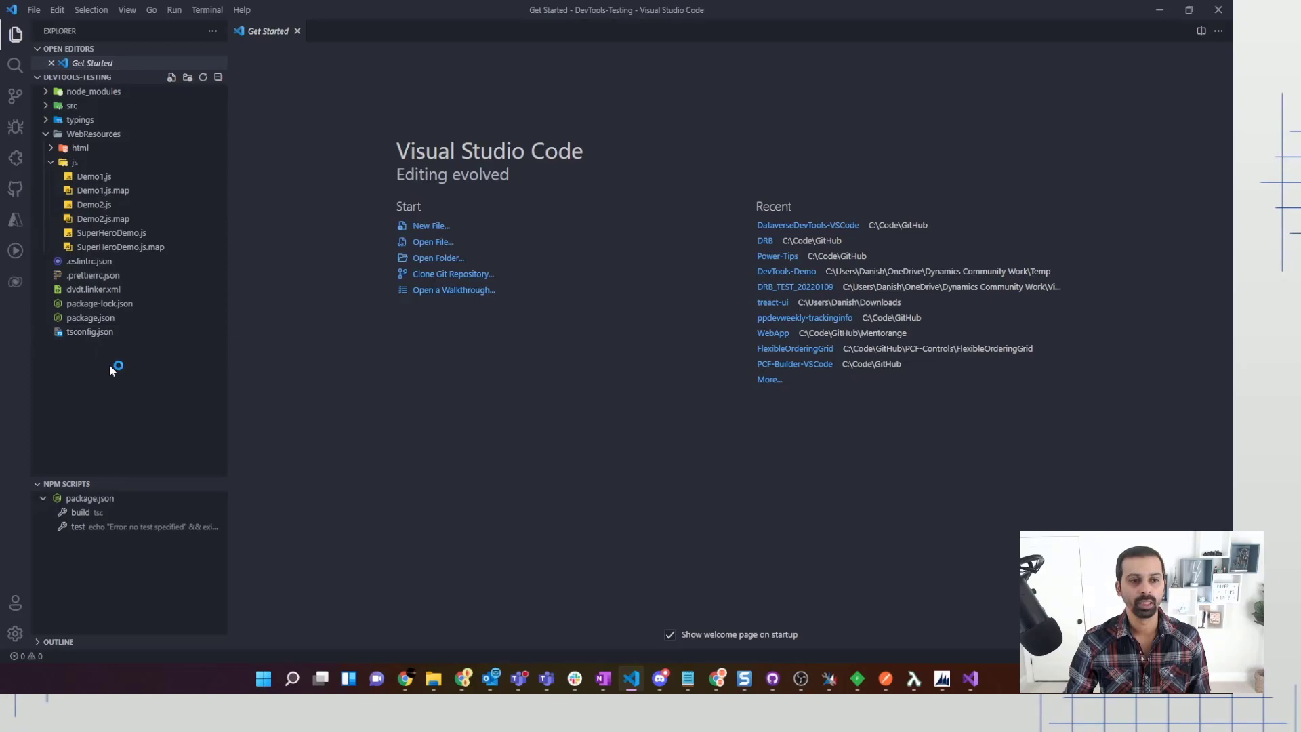
Open Dataverse DevTools for the DevTools-Testing project and run Smart Match on its web resources.
left_click(15, 282)
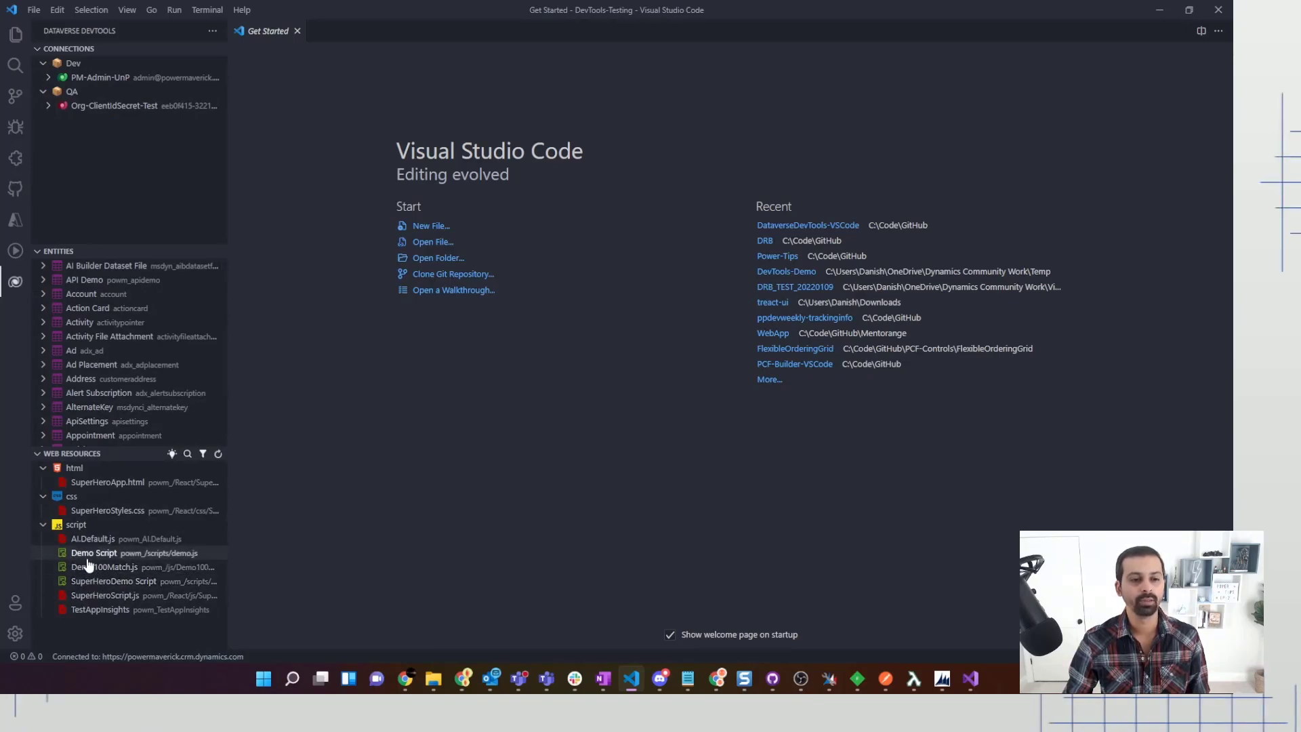
left_click_drag(78, 554, 80, 560)
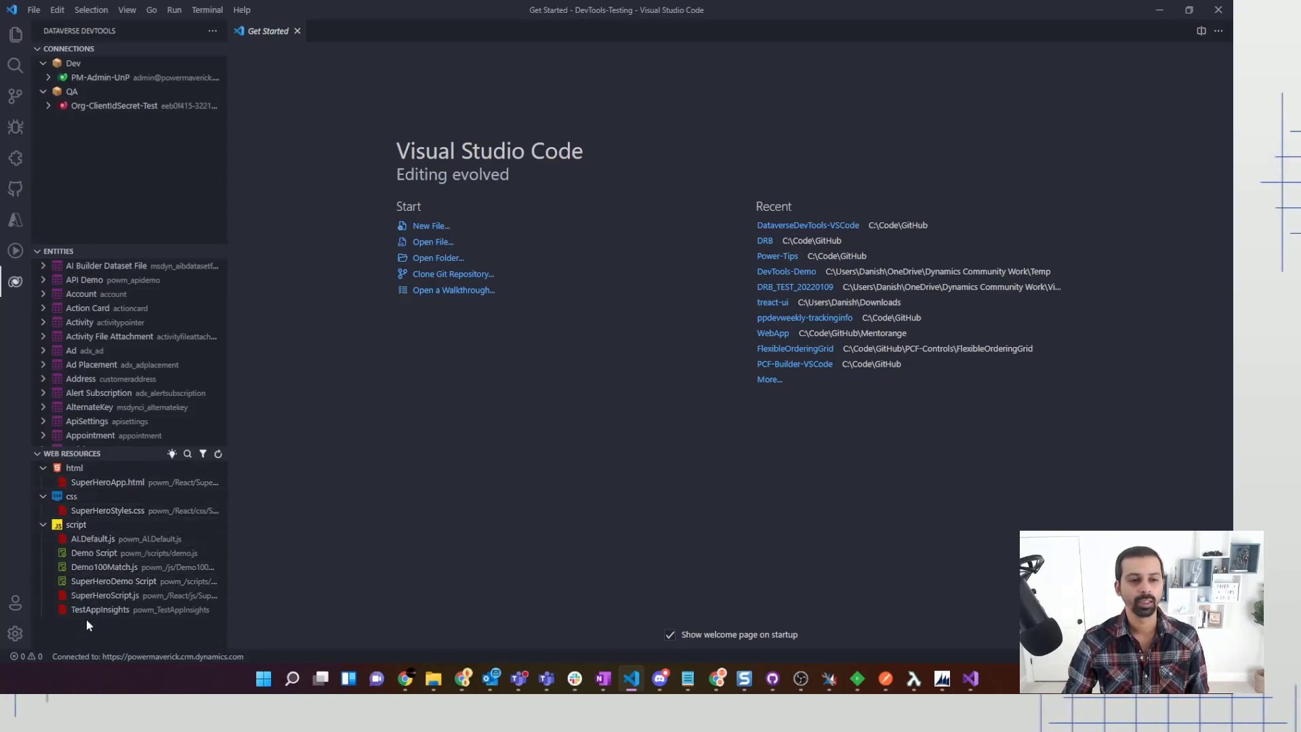
left_click(172, 455)
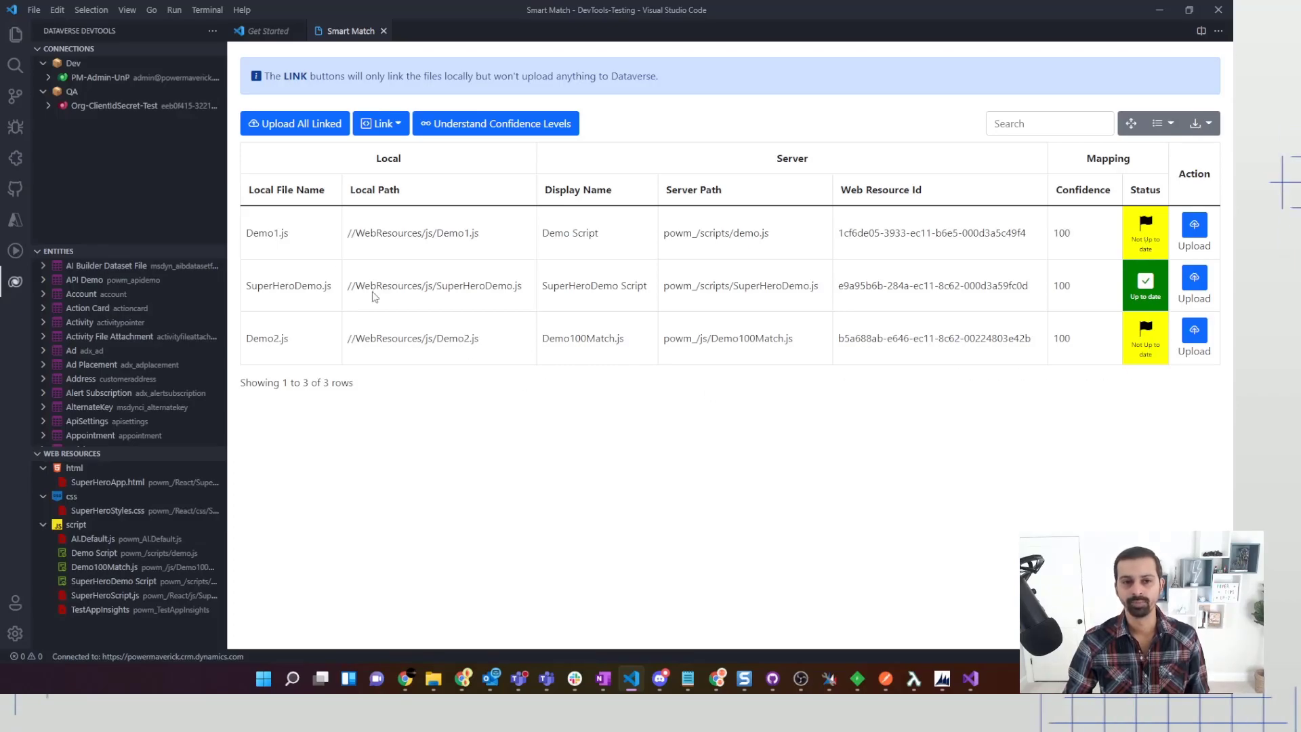
Show the web resource commands available for the local Demo2.js file, and dismiss them without running any.
left_click(12, 41)
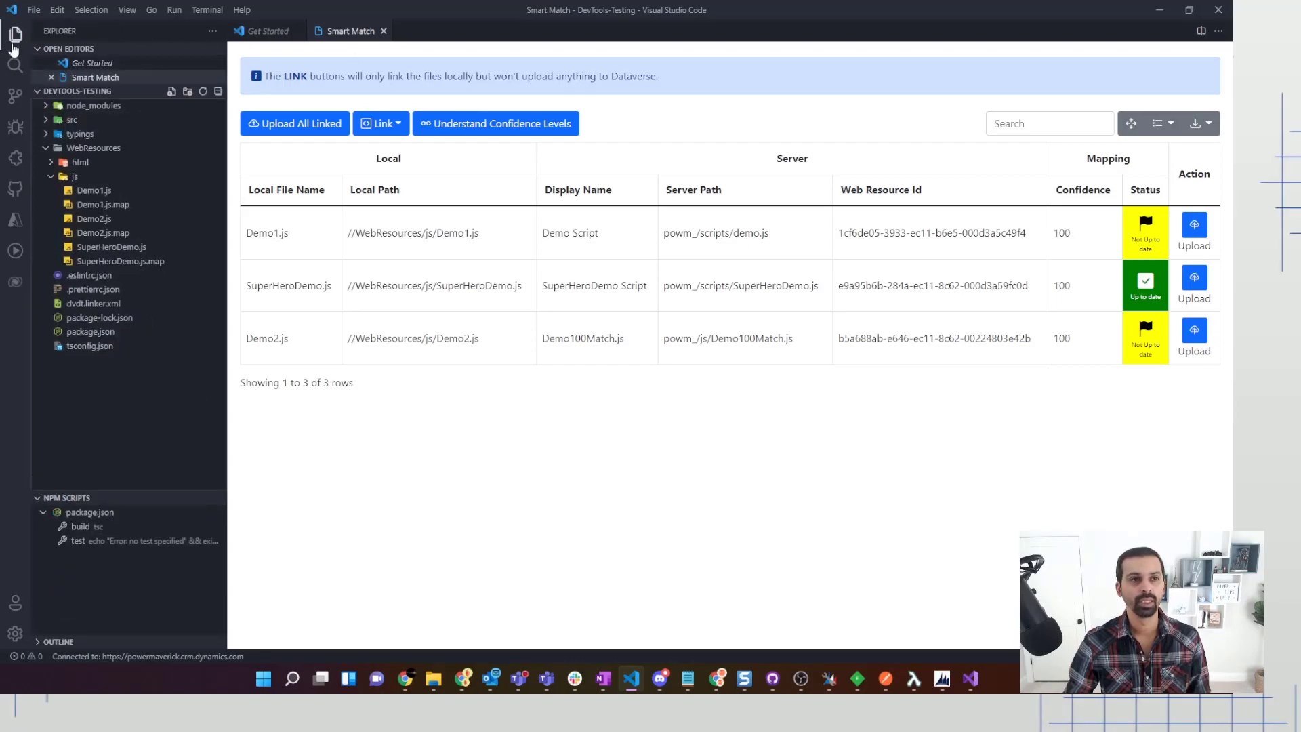
right_click(101, 220)
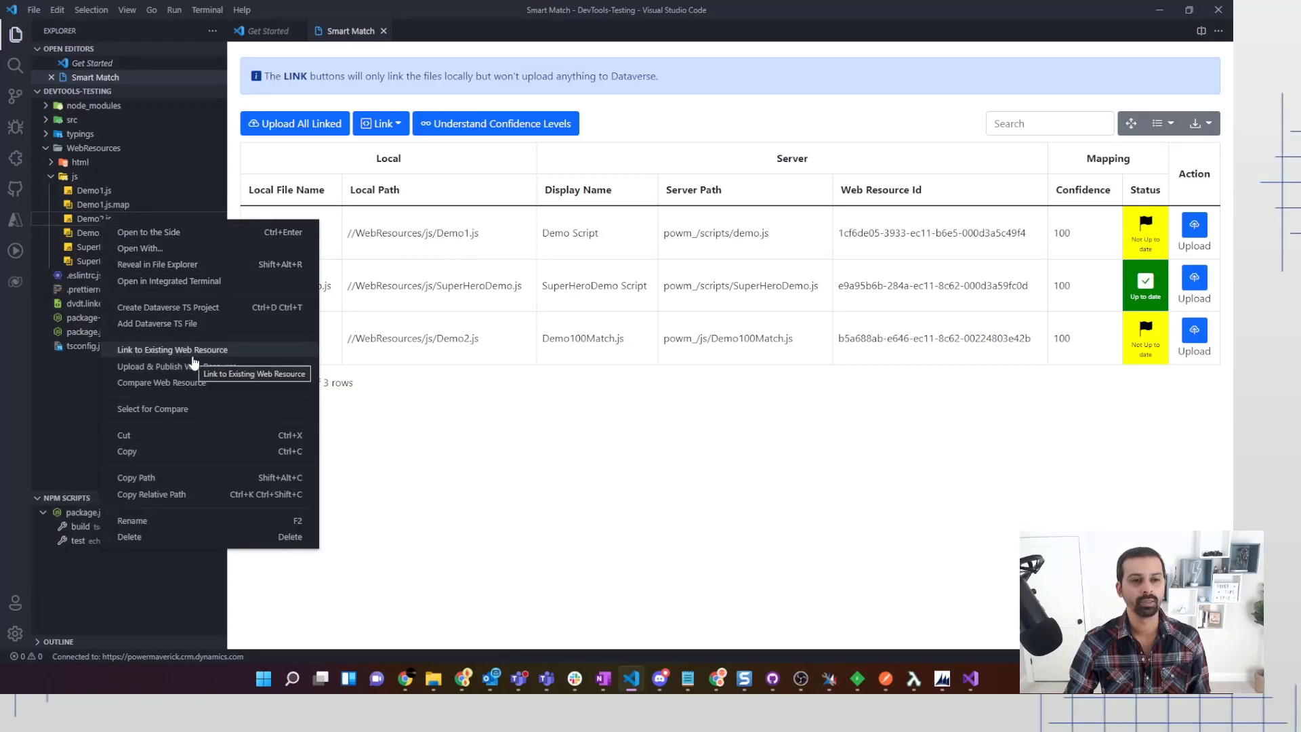
left_click(212, 192)
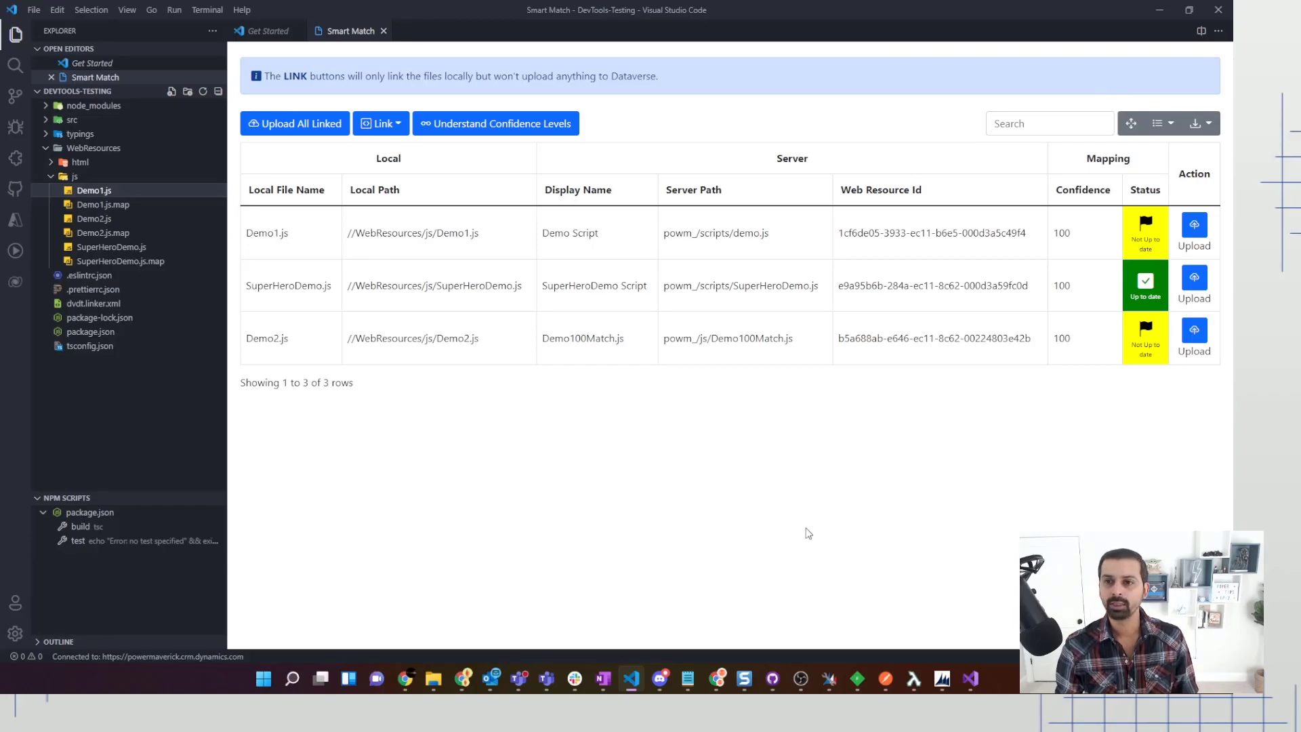
Switch to Fiddler Classic and review its HTTPS decryption options and the Capture Traffic command without changing anything.
mouse_move(857, 683)
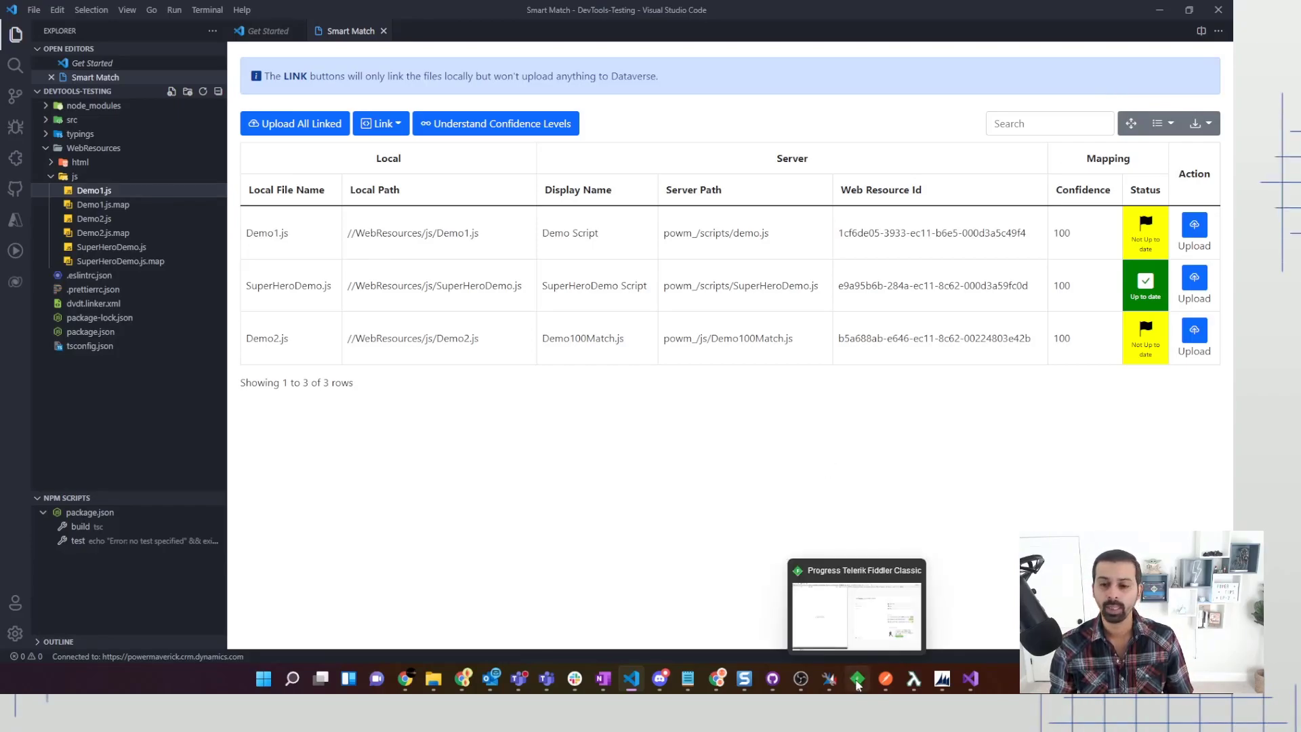
left_click(857, 682)
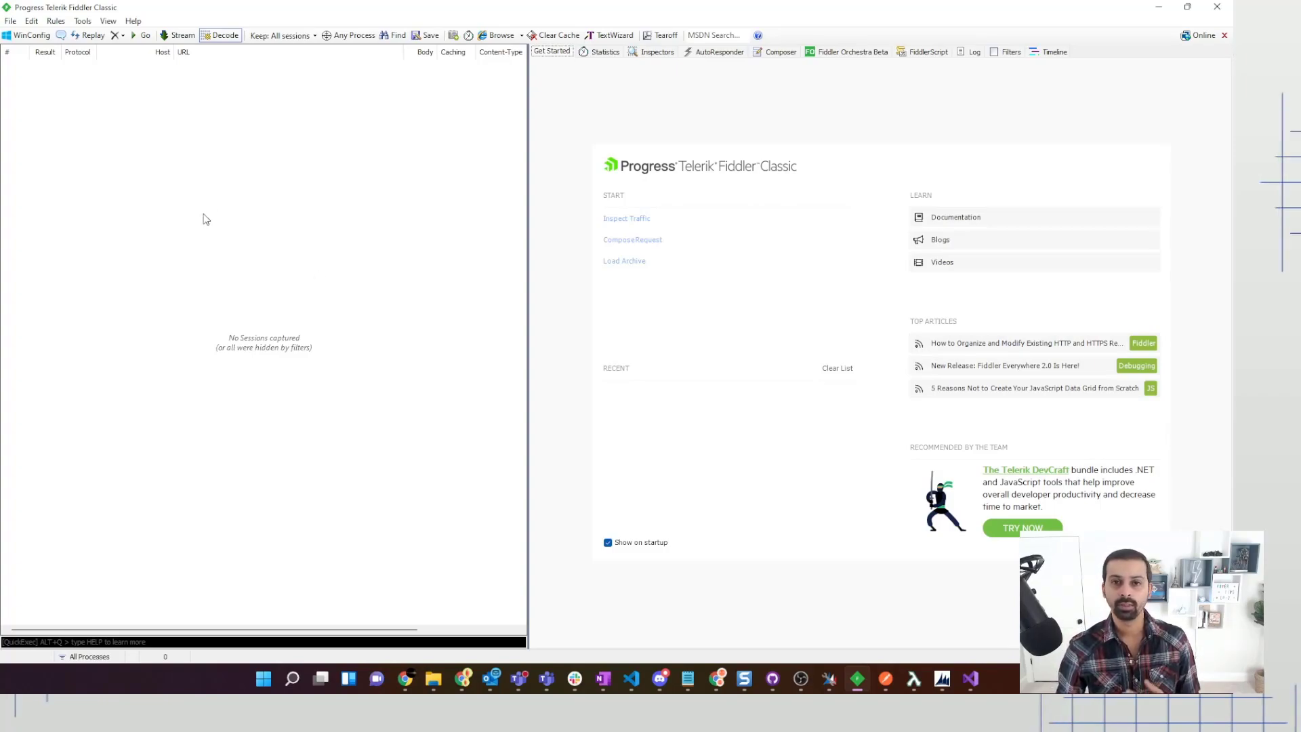
left_click(11, 21)
mouse_move(82, 24)
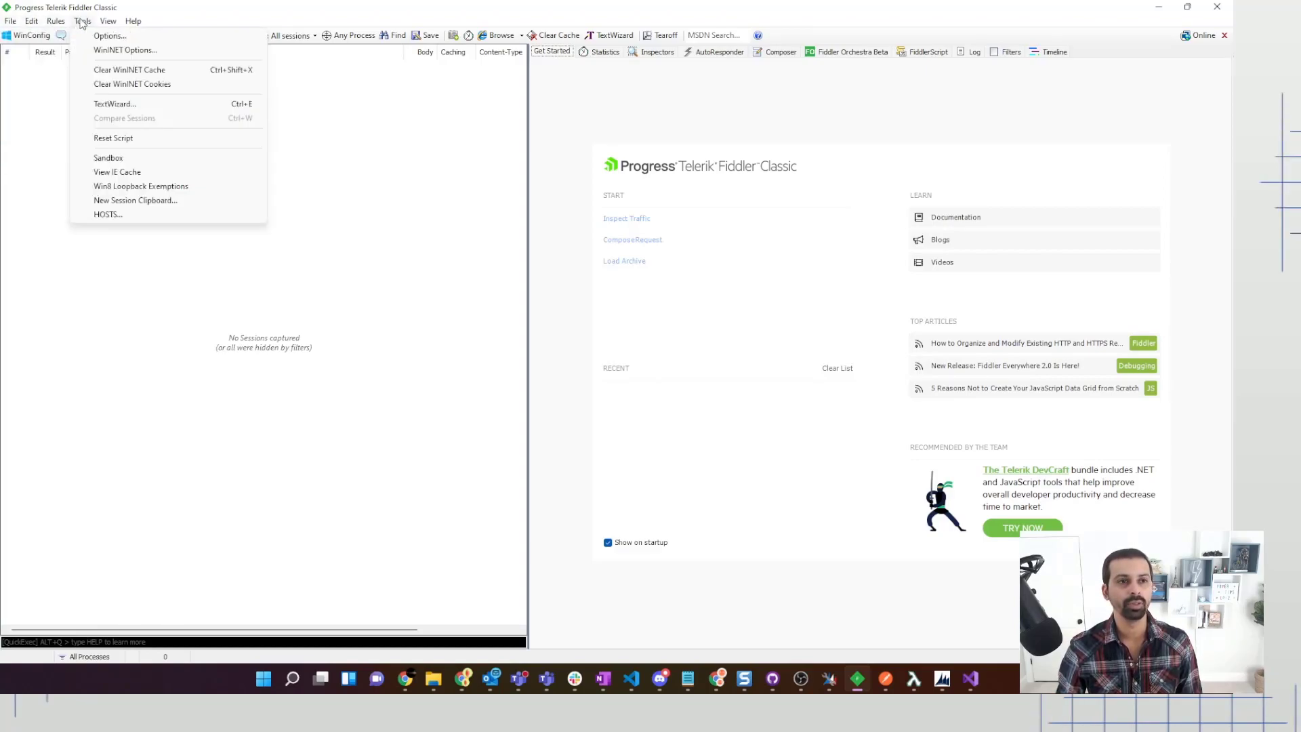
left_click(108, 36)
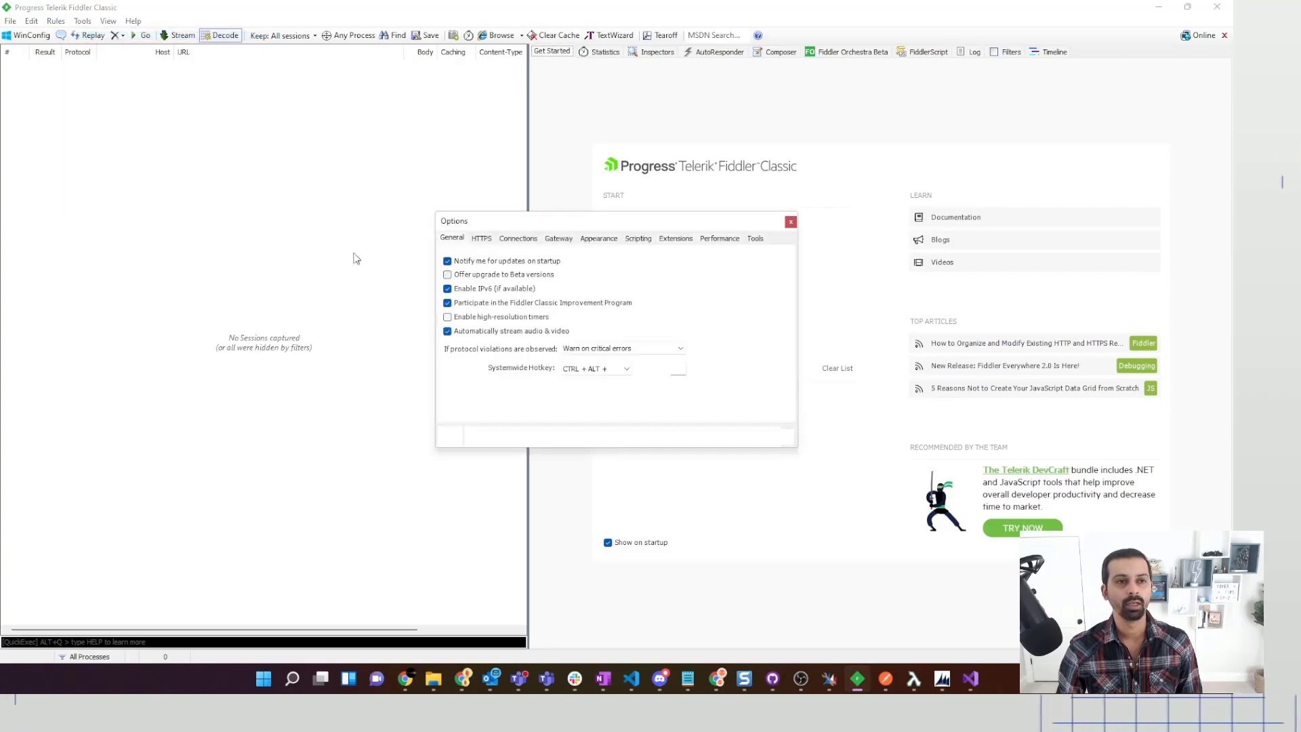
left_click(487, 241)
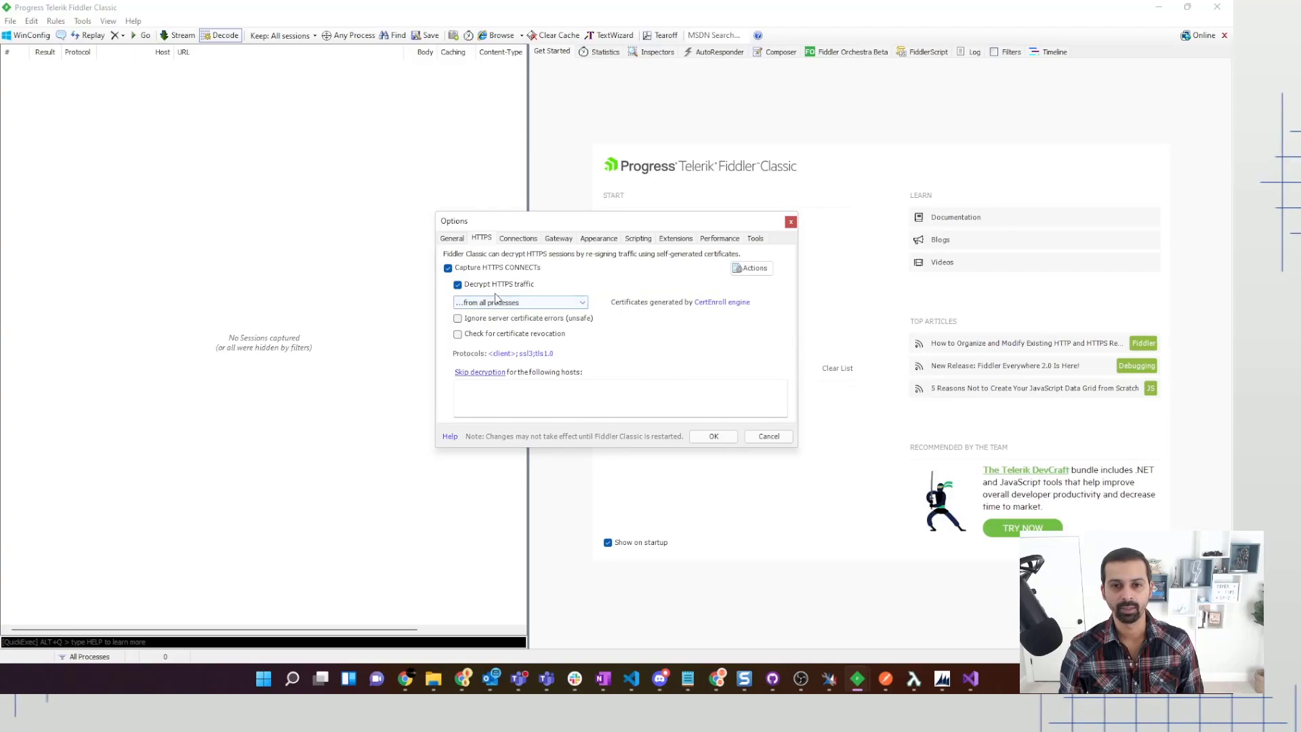
left_click(774, 439)
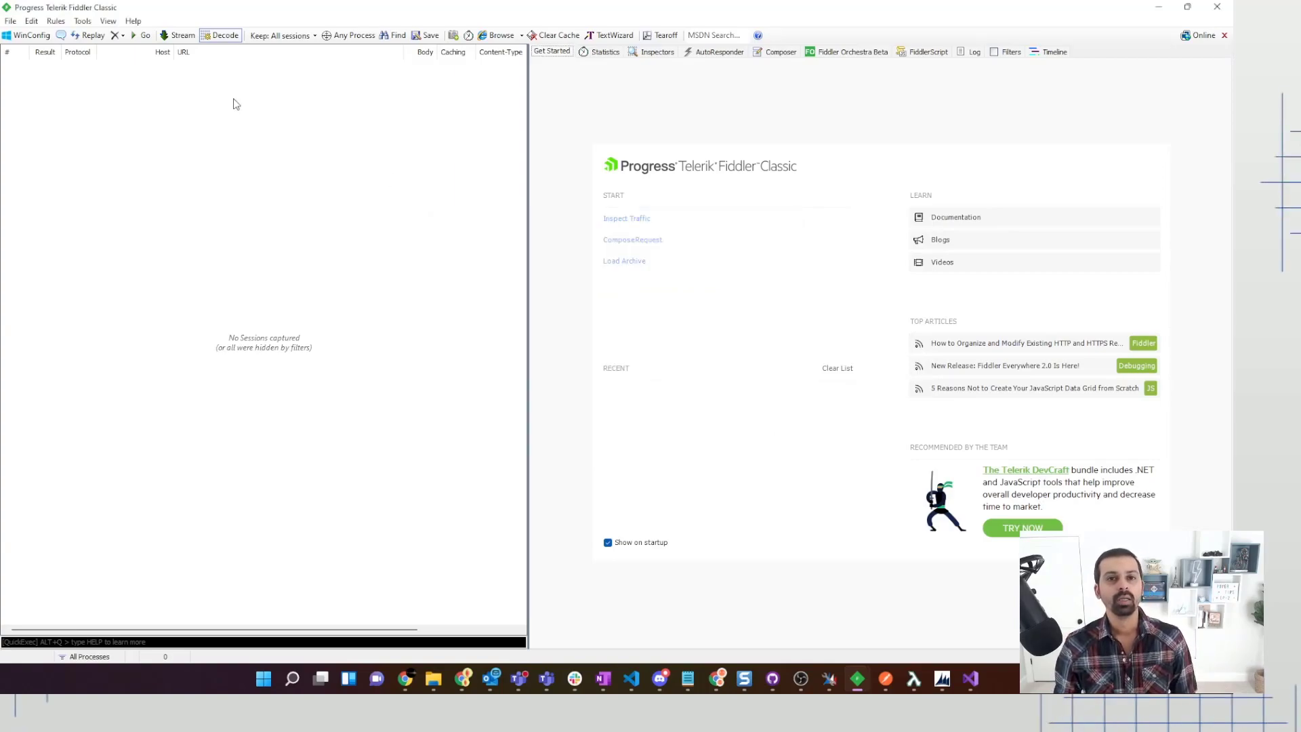
left_click(11, 22)
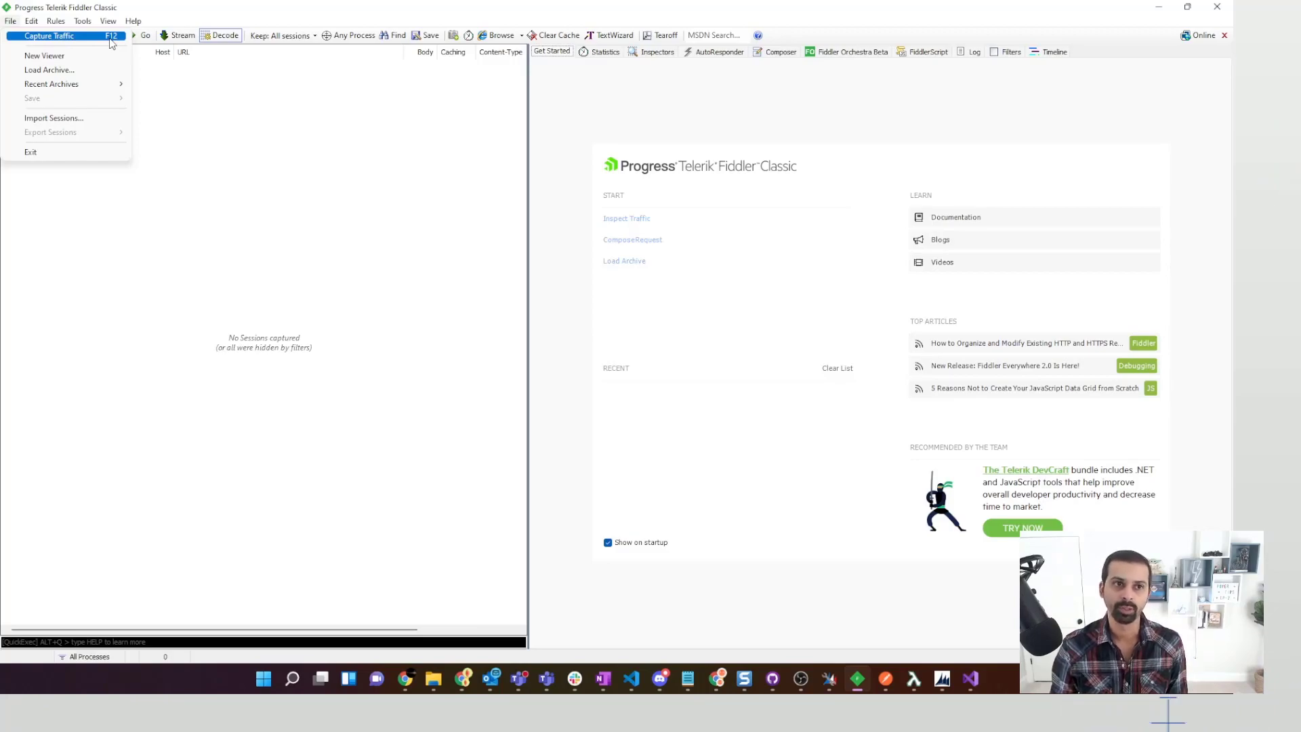
left_click(346, 270)
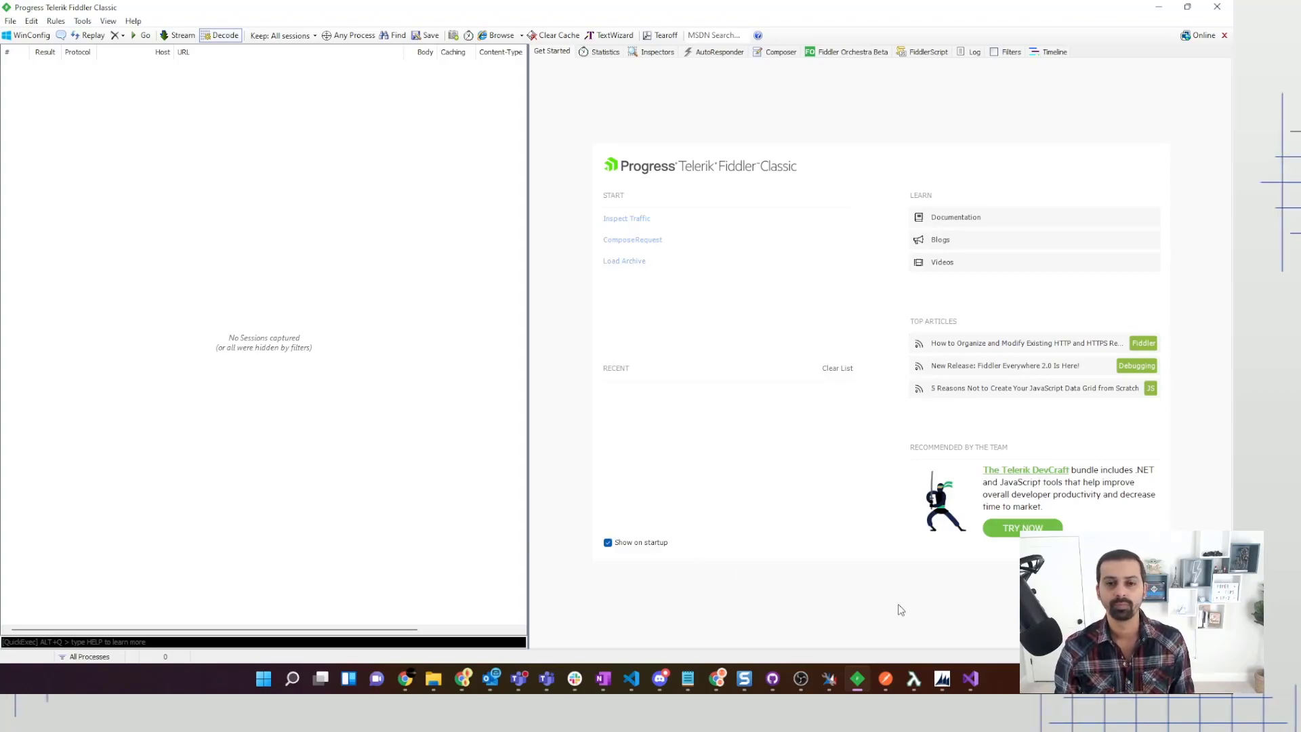
Switch to Postman, view the workspace's environments, and list the requests in the Tests - Dataverse collection.
left_click(885, 680)
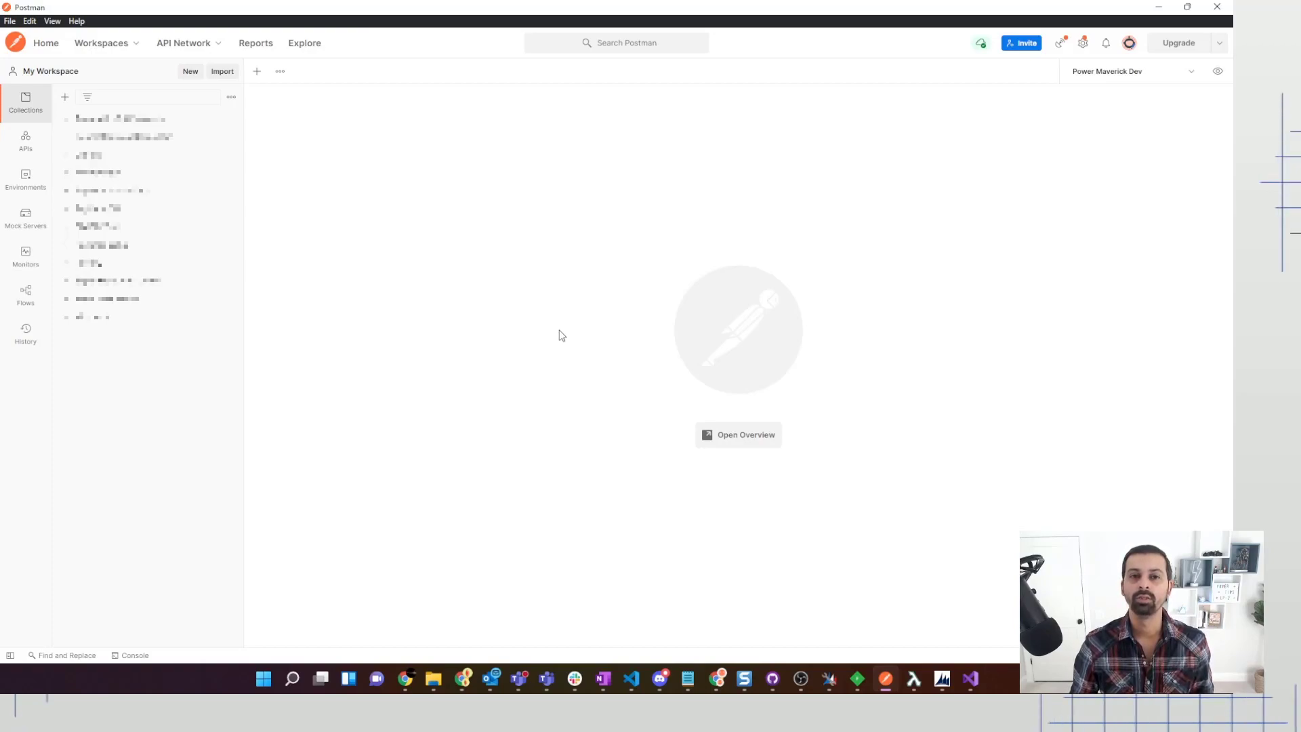
left_click(24, 183)
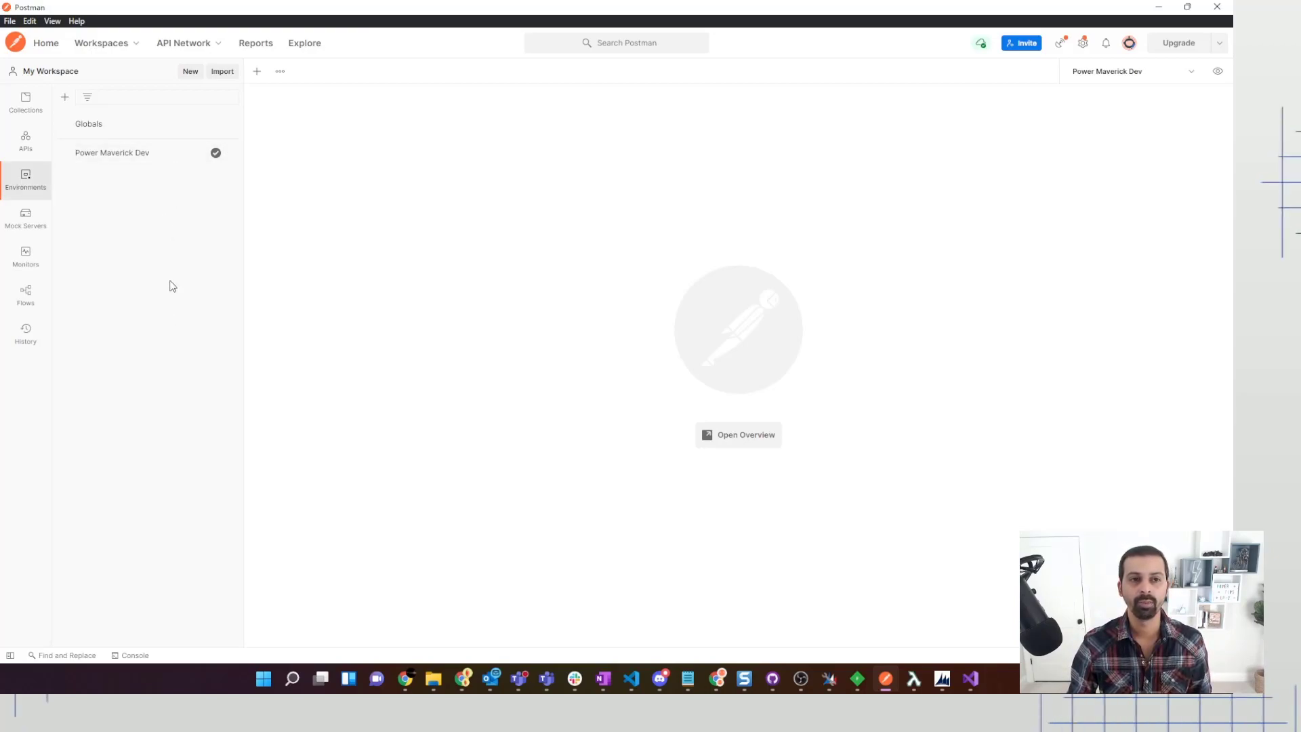
left_click(26, 102)
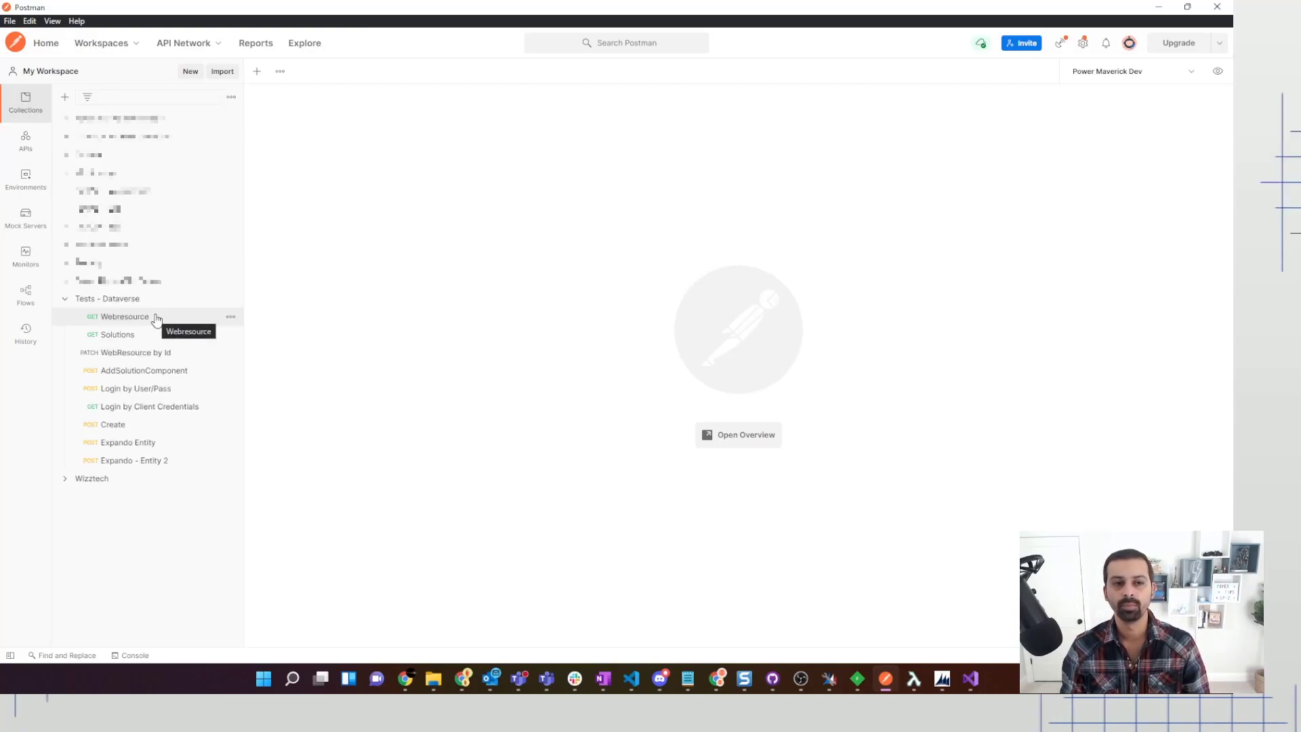
Open a new untitled GET request and show which environments it can use, keeping the selected one.
left_click(258, 72)
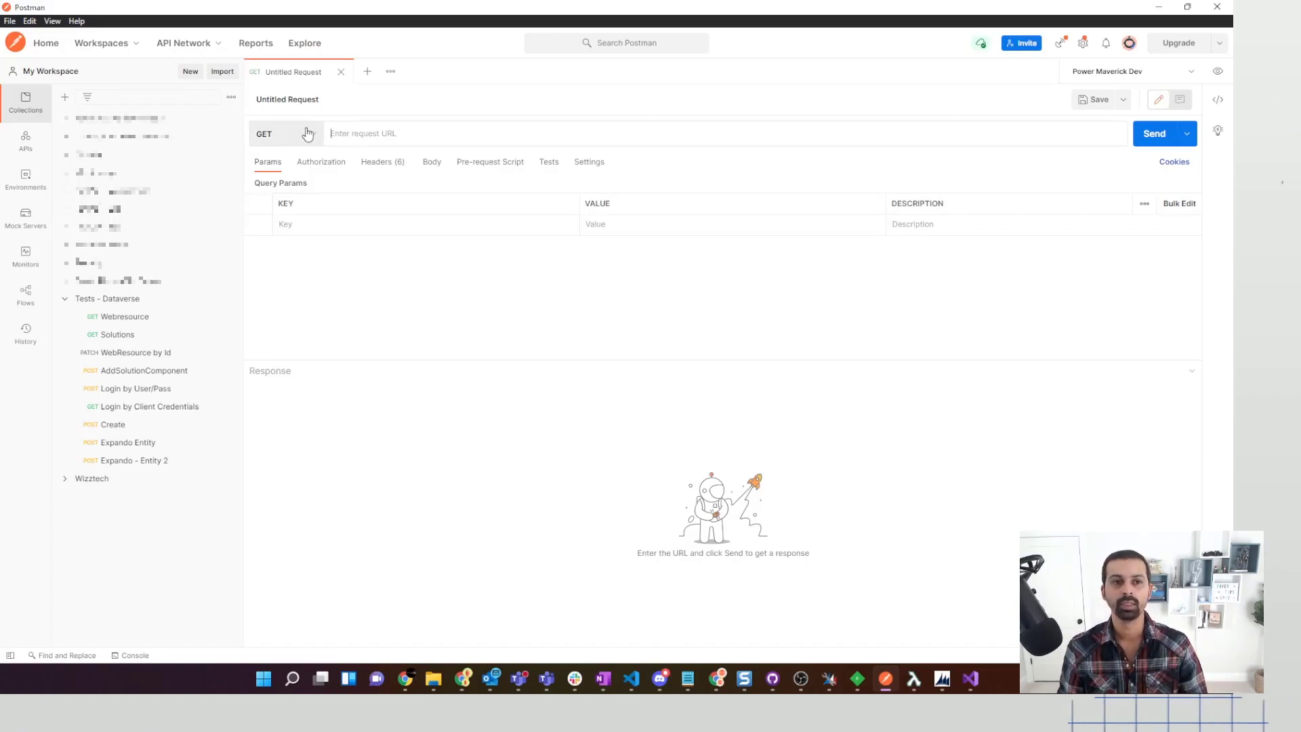
left_click(347, 133)
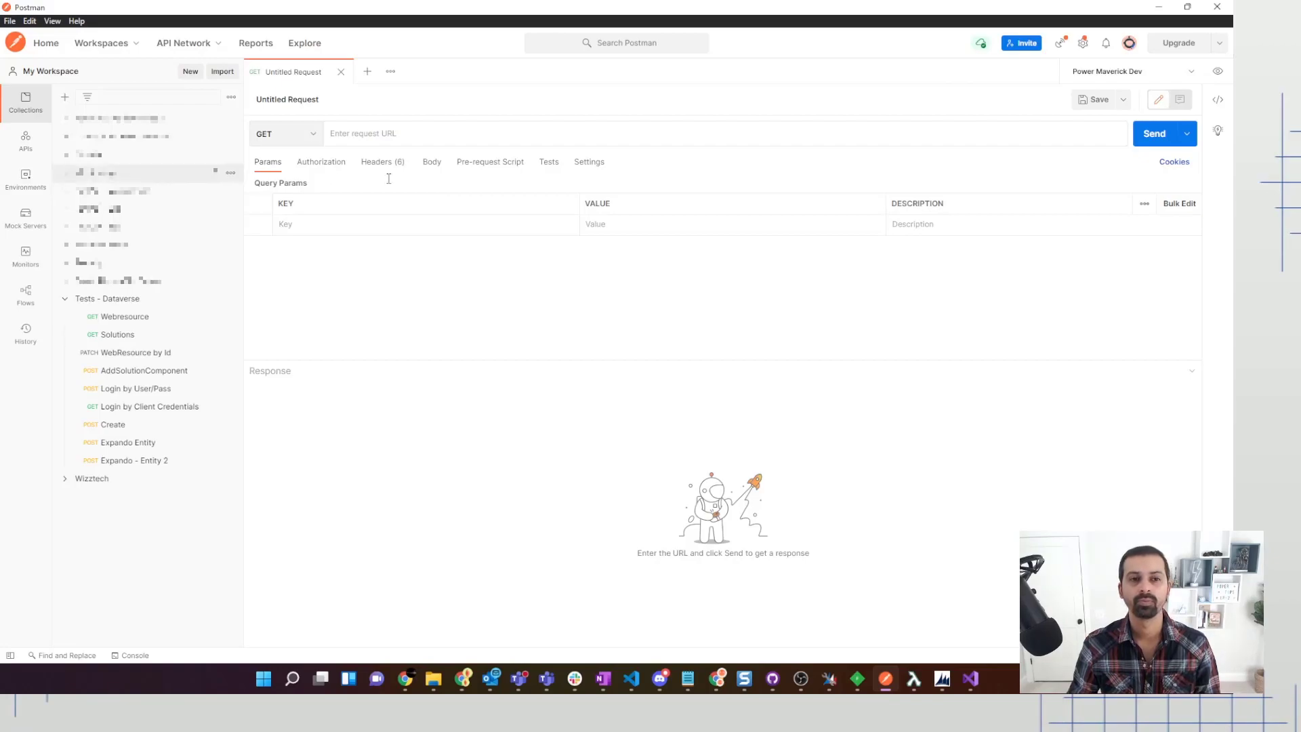
left_click(1182, 75)
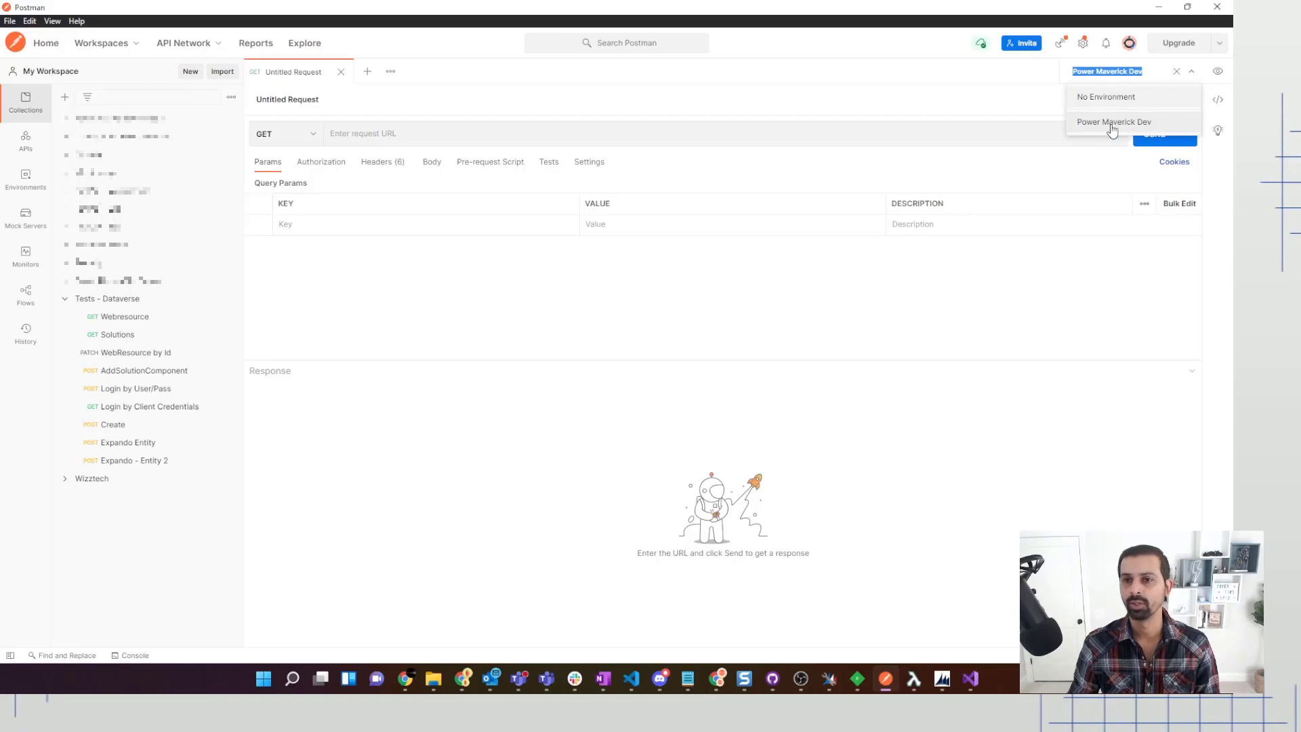
left_click(1026, 99)
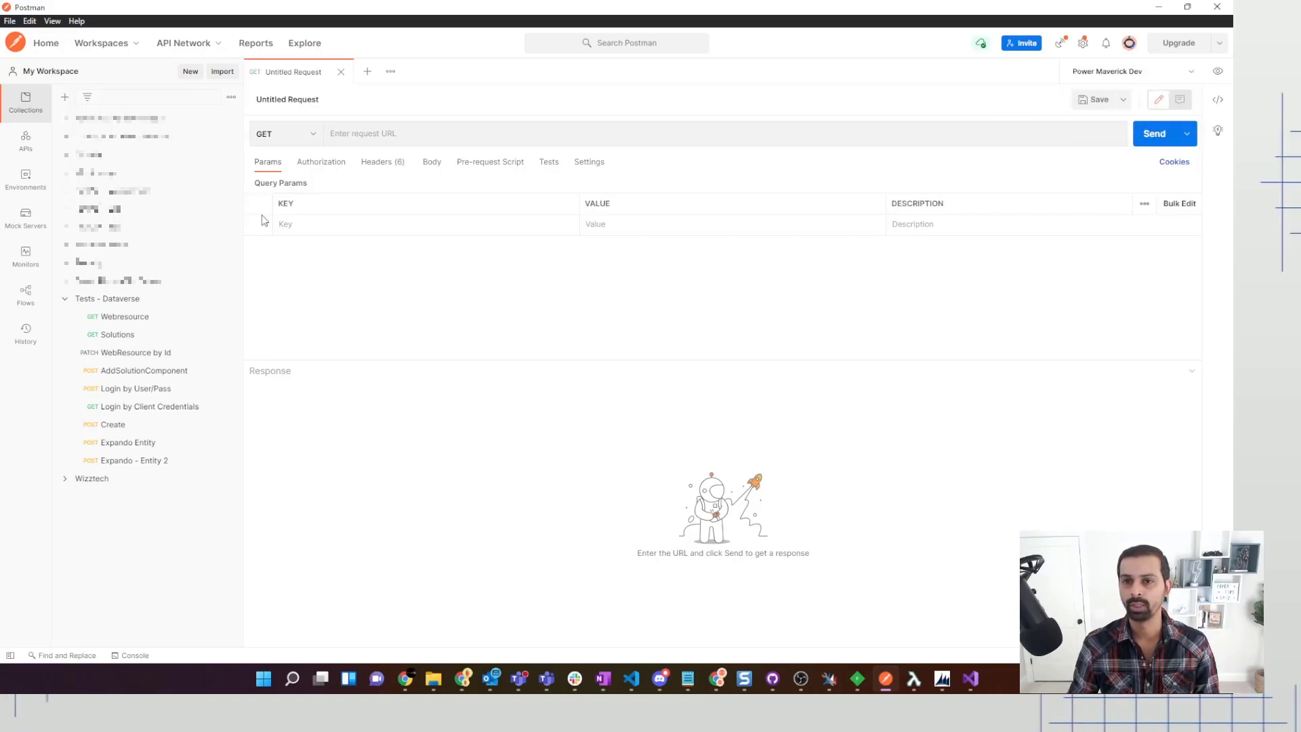
Add a new environment to the workspace and name it Demo.
left_click(37, 189)
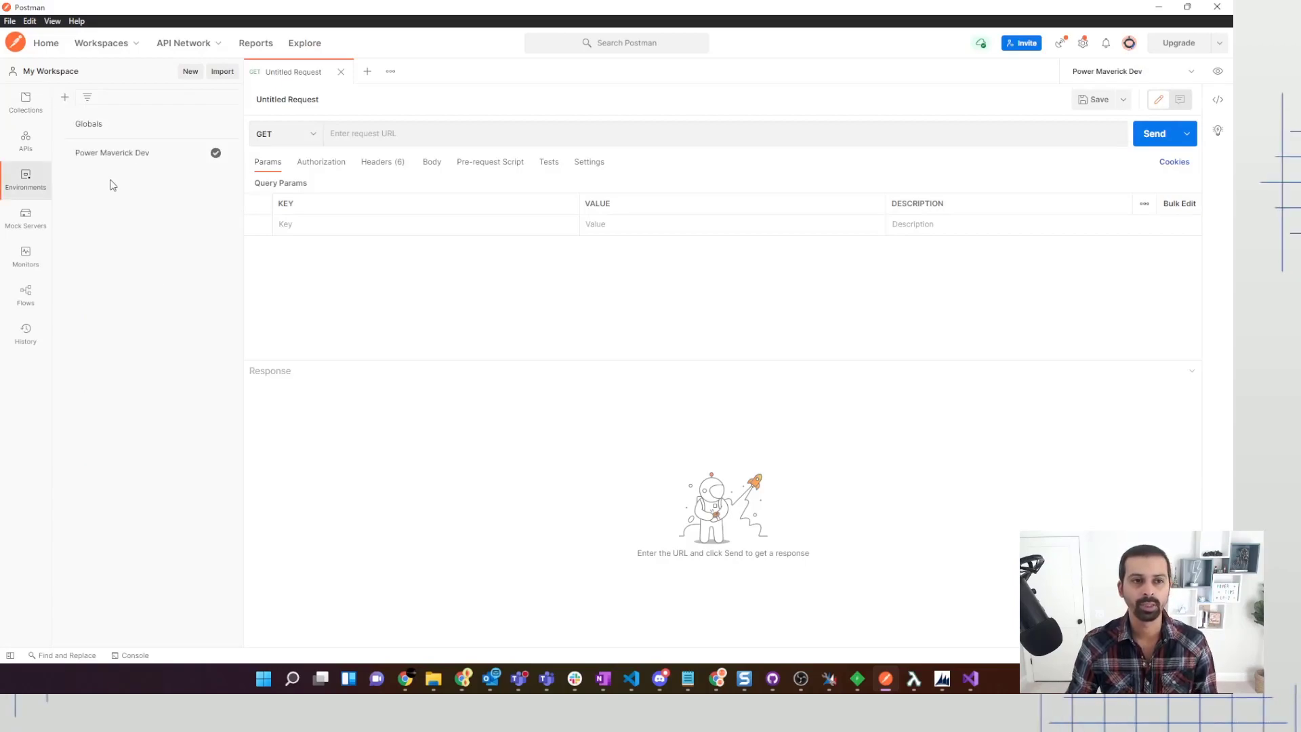
left_click(66, 97)
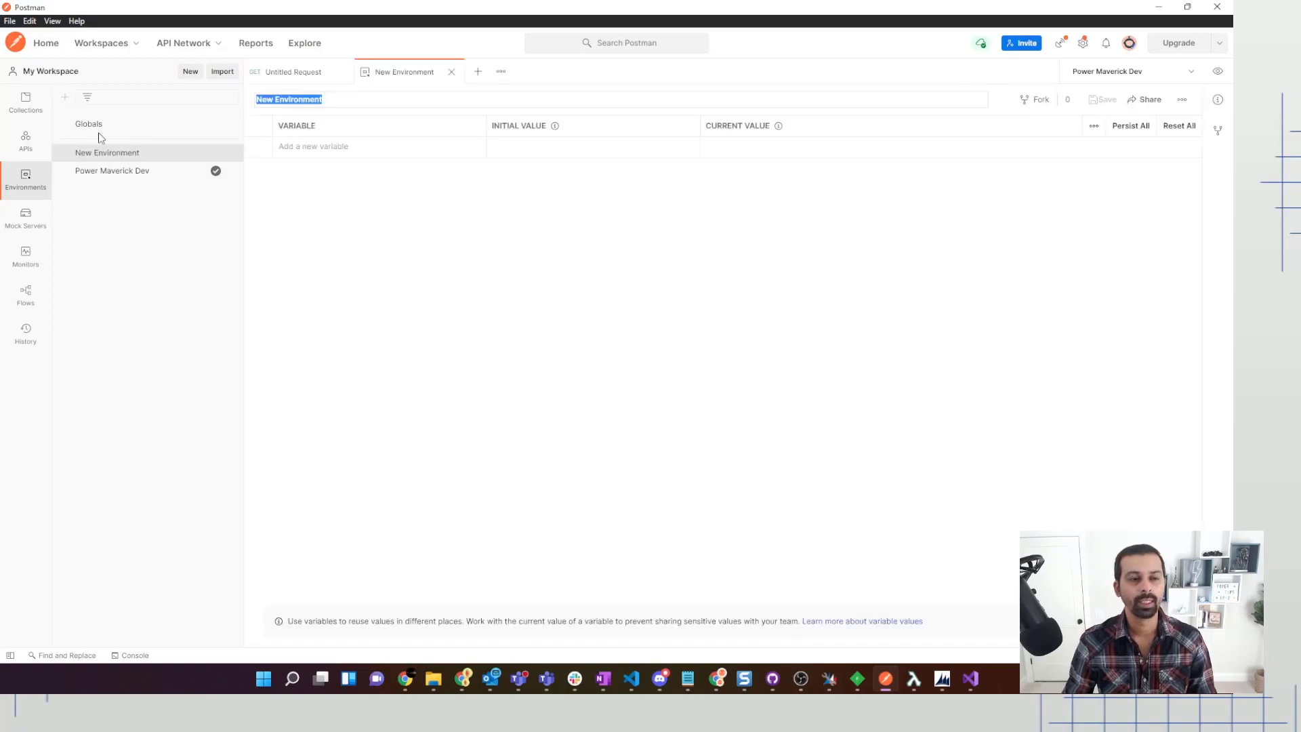
left_click(333, 100)
key("ctrl+a")
type("Demo")
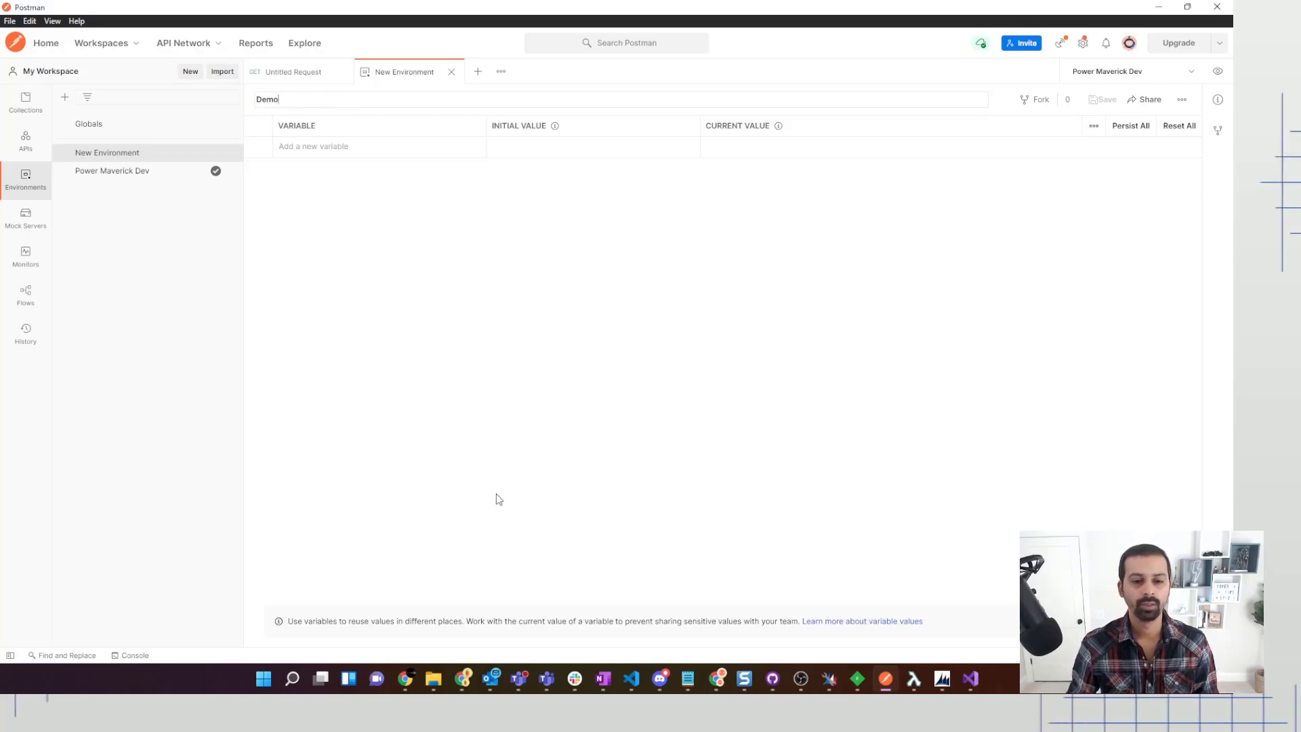
Switch to Chrome, close the Level up field list, and search Google for "postman dataverse".
left_click(474, 680)
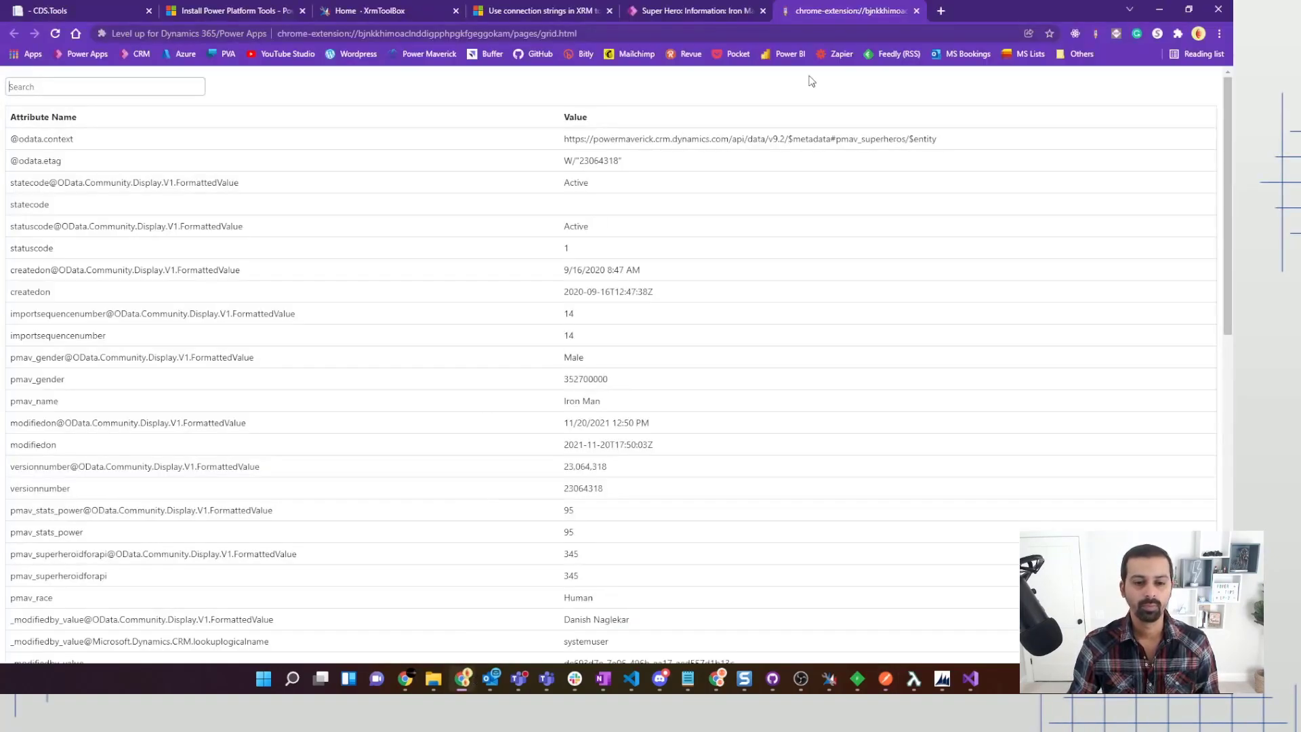
middle_click(901, 18)
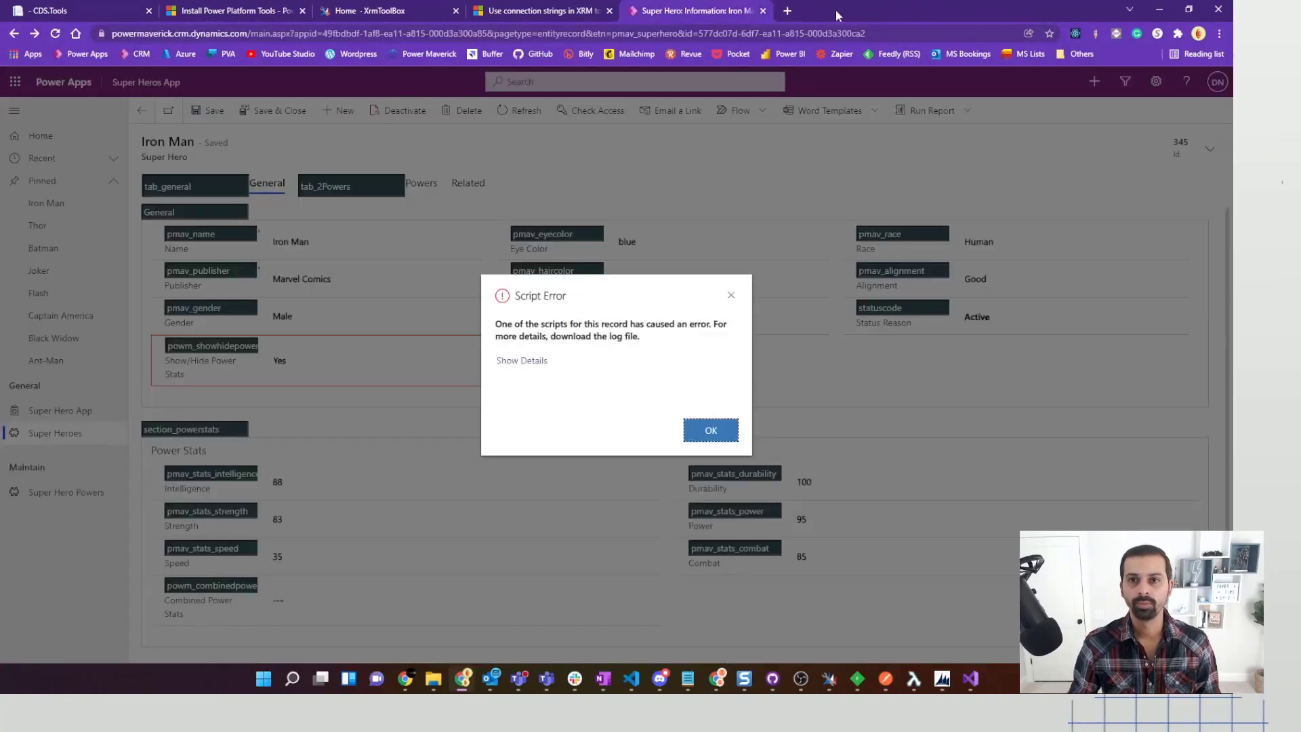
left_click(788, 12)
type("p")
key("BackSpace")
key("BackSpace")
type("postman data")
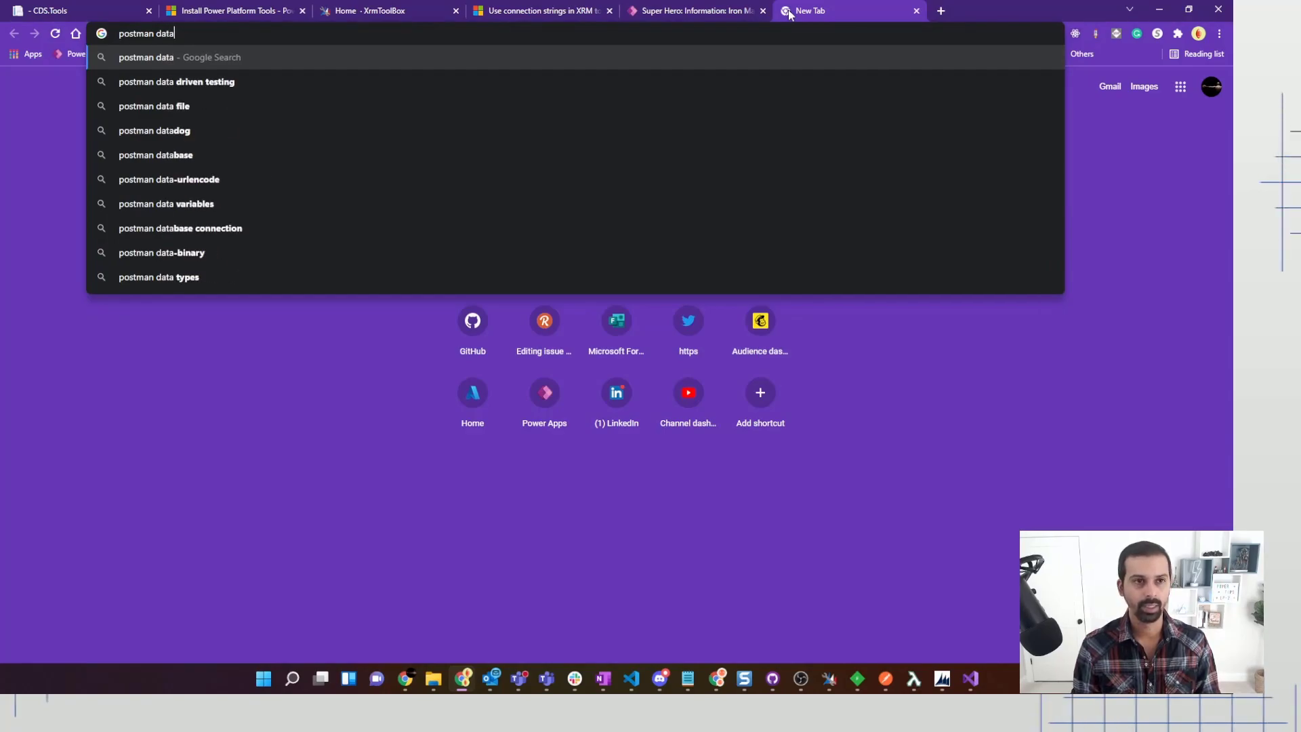
type("verse")
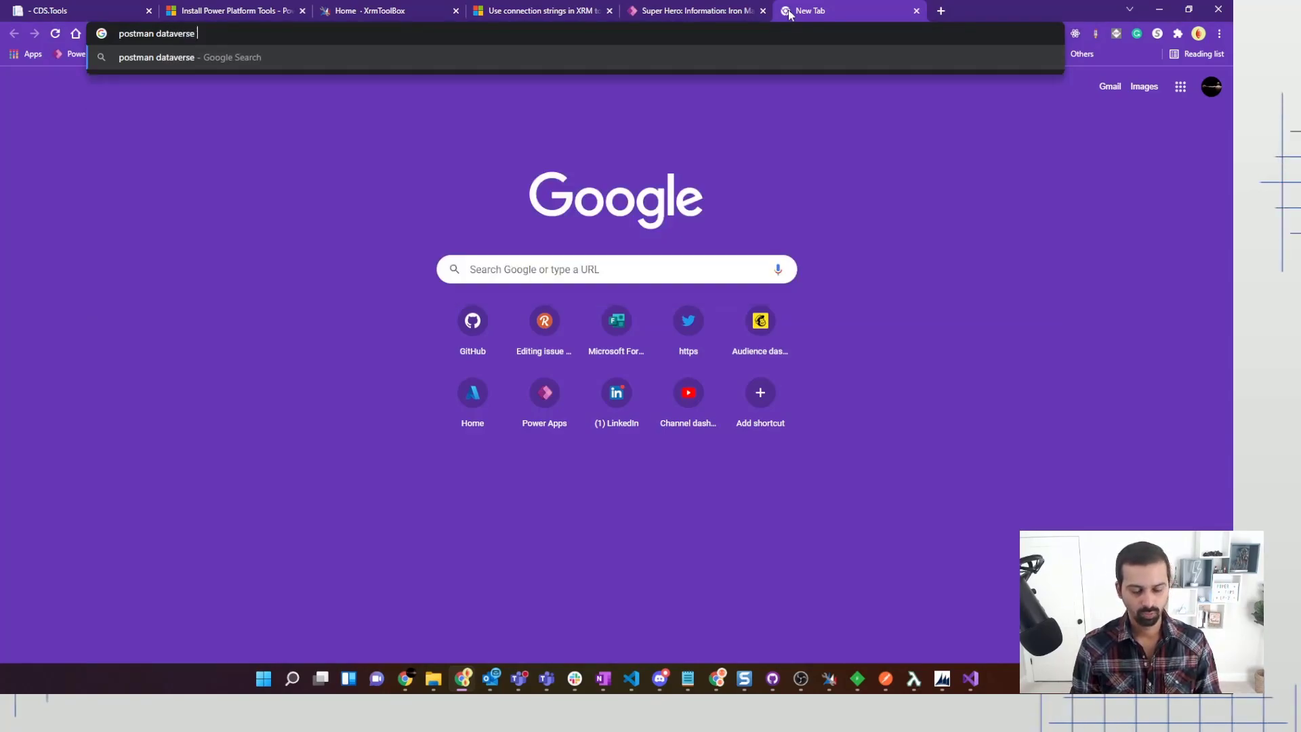
key("Return")
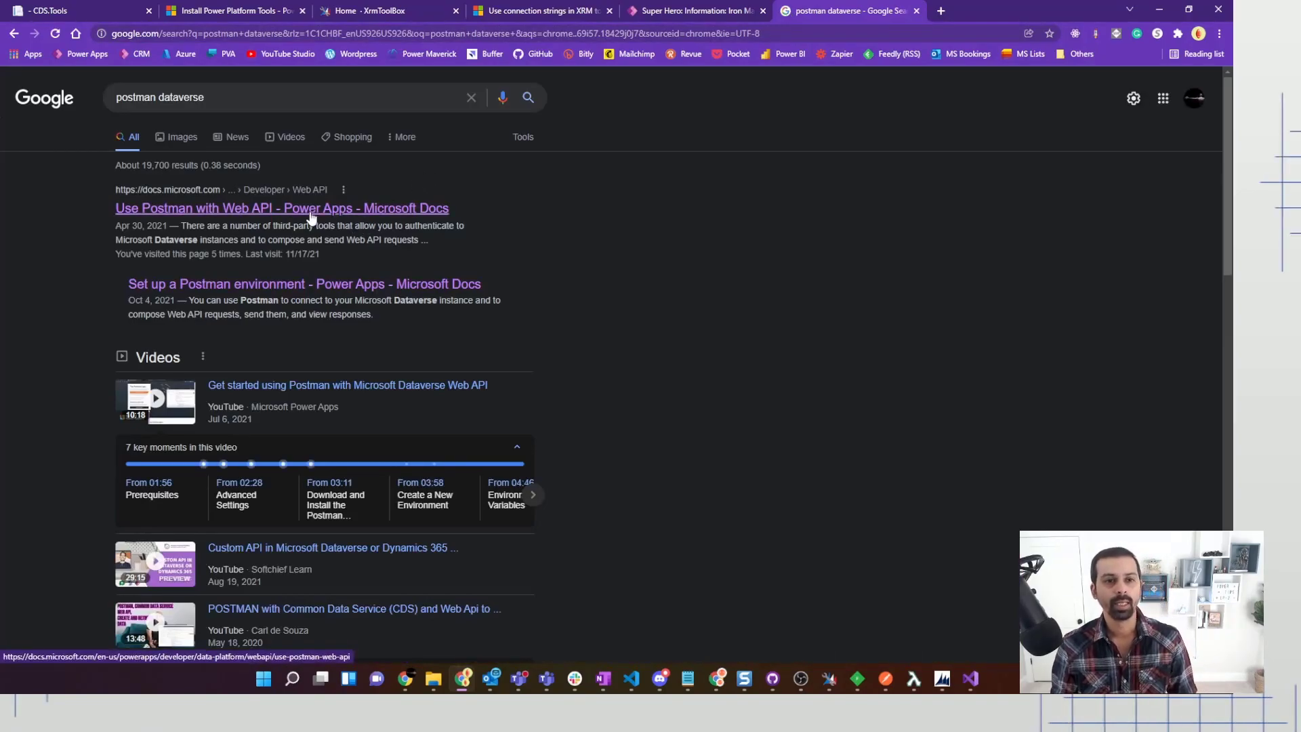
Open the Microsoft Docs article on setting up a Postman environment and review the required variable names and values.
left_click(249, 215)
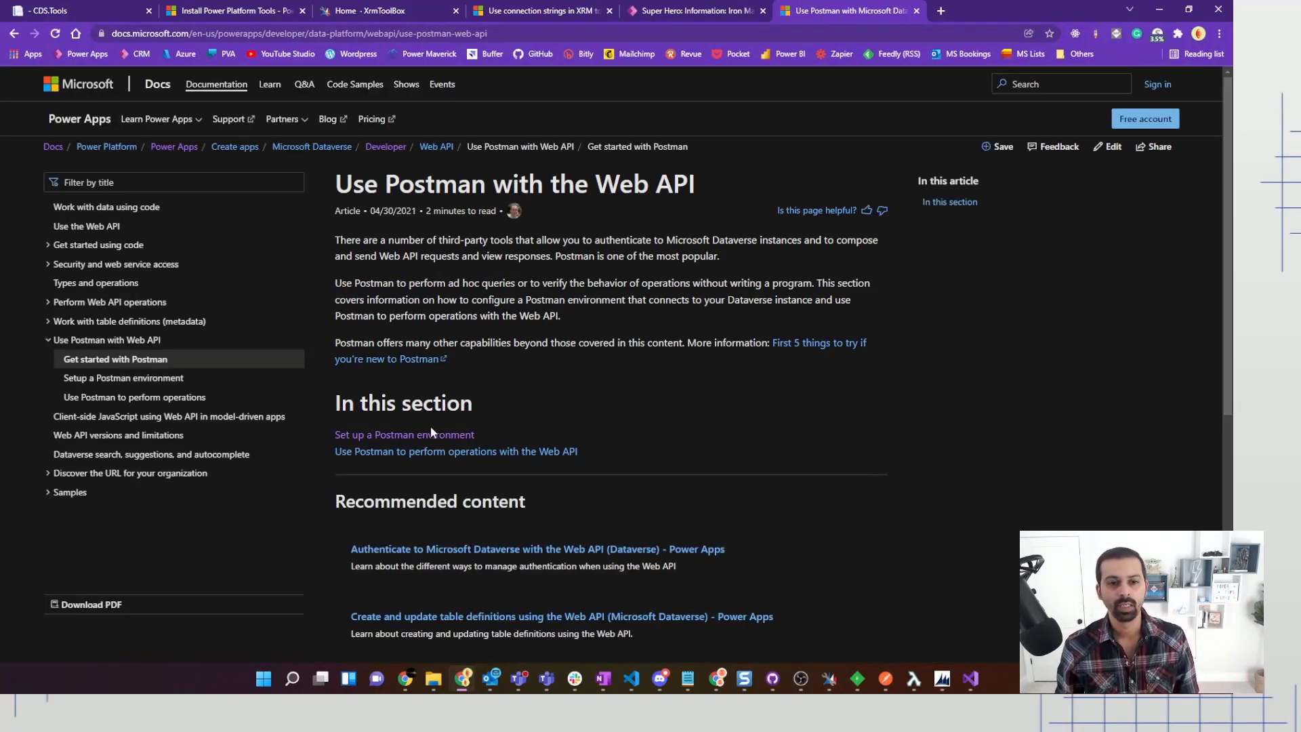
left_click(362, 439)
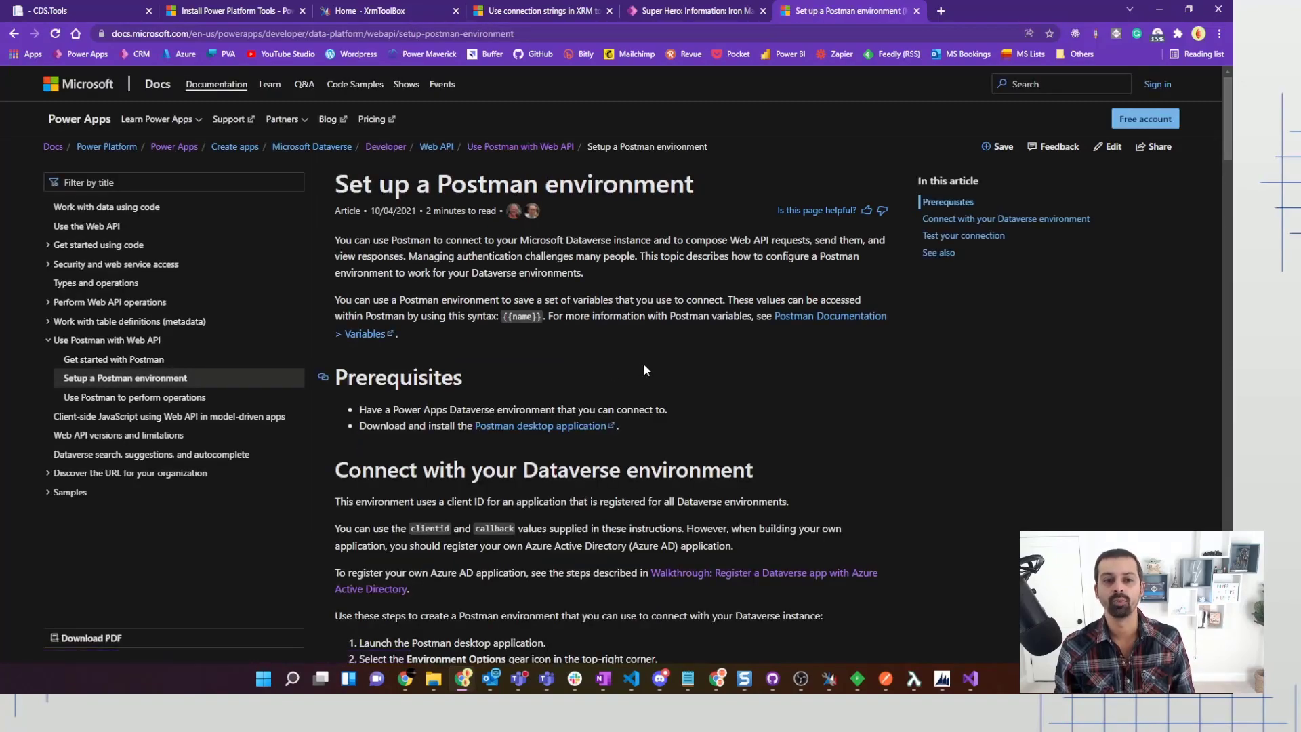
scroll(643, 370, "down", 3)
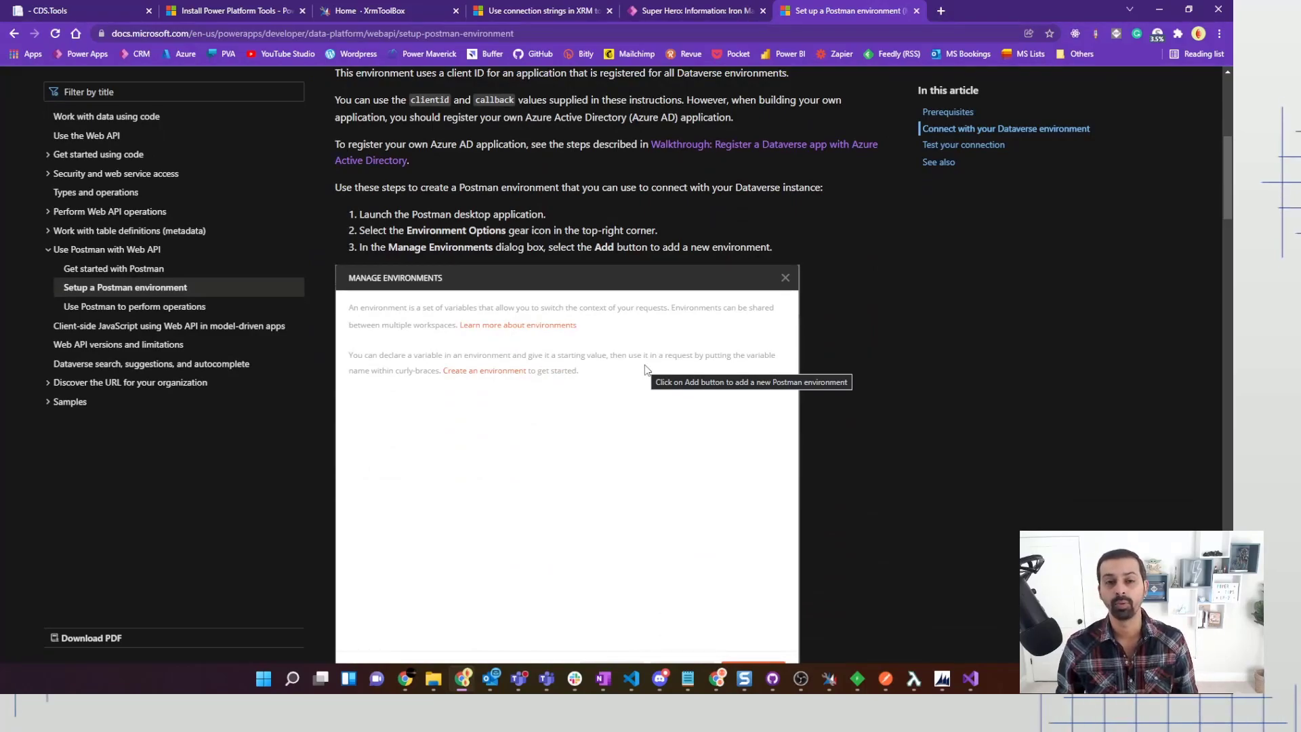
scroll(644, 366, "down", 5)
scroll(644, 369, "down", 1)
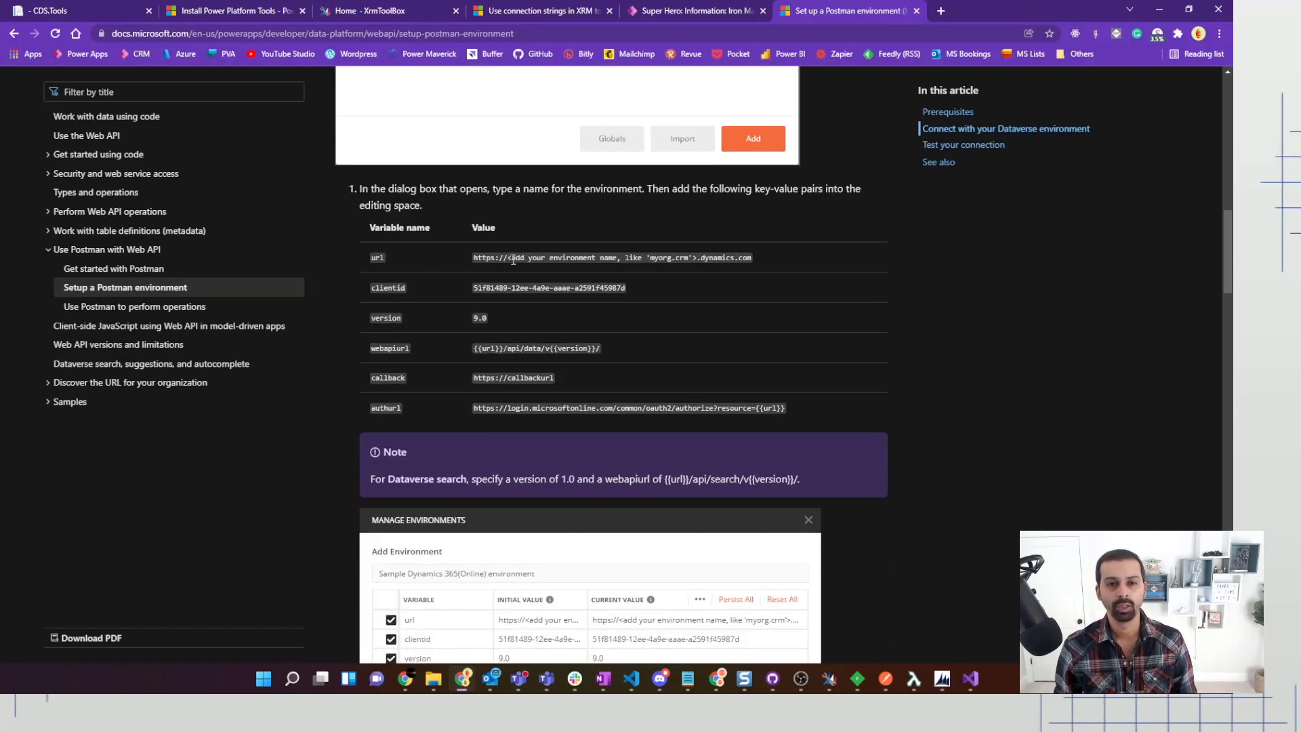
left_click_drag(508, 258, 624, 263)
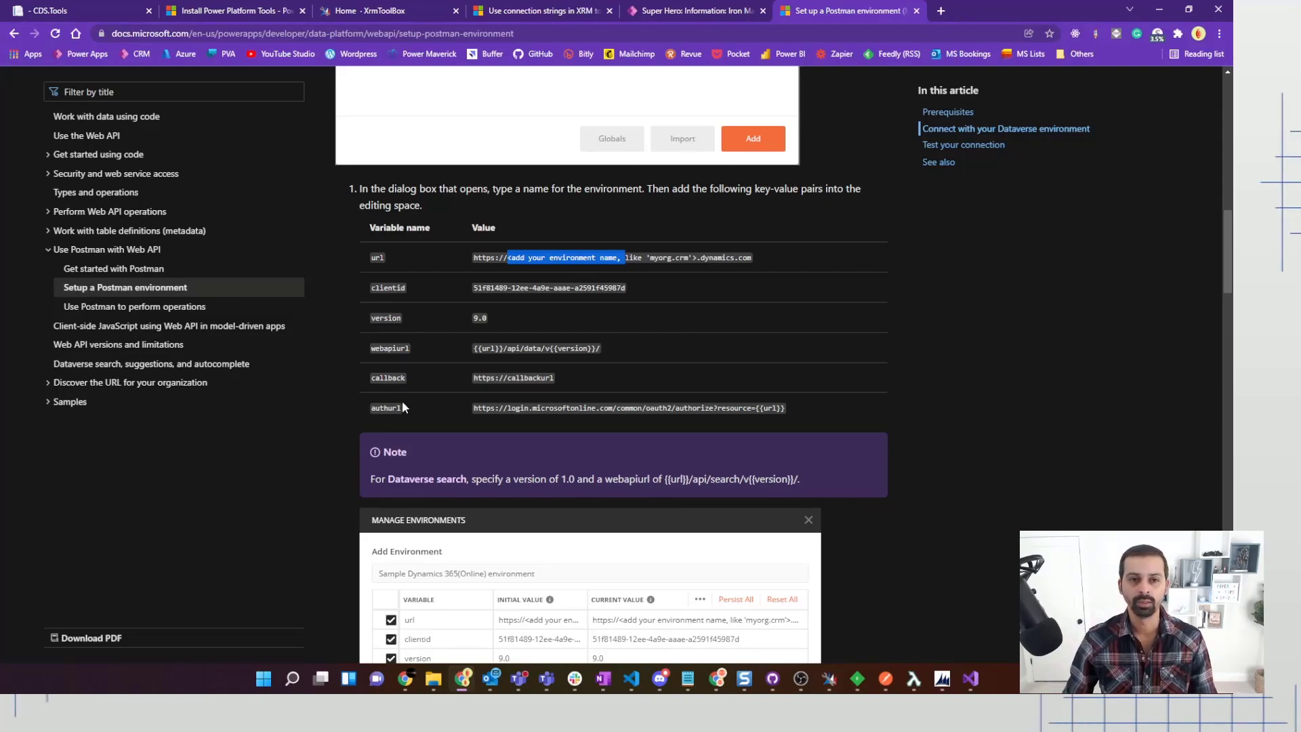
Switch back to Postman and examine the variables of the Power Maverick Dev environment.
left_click(885, 679)
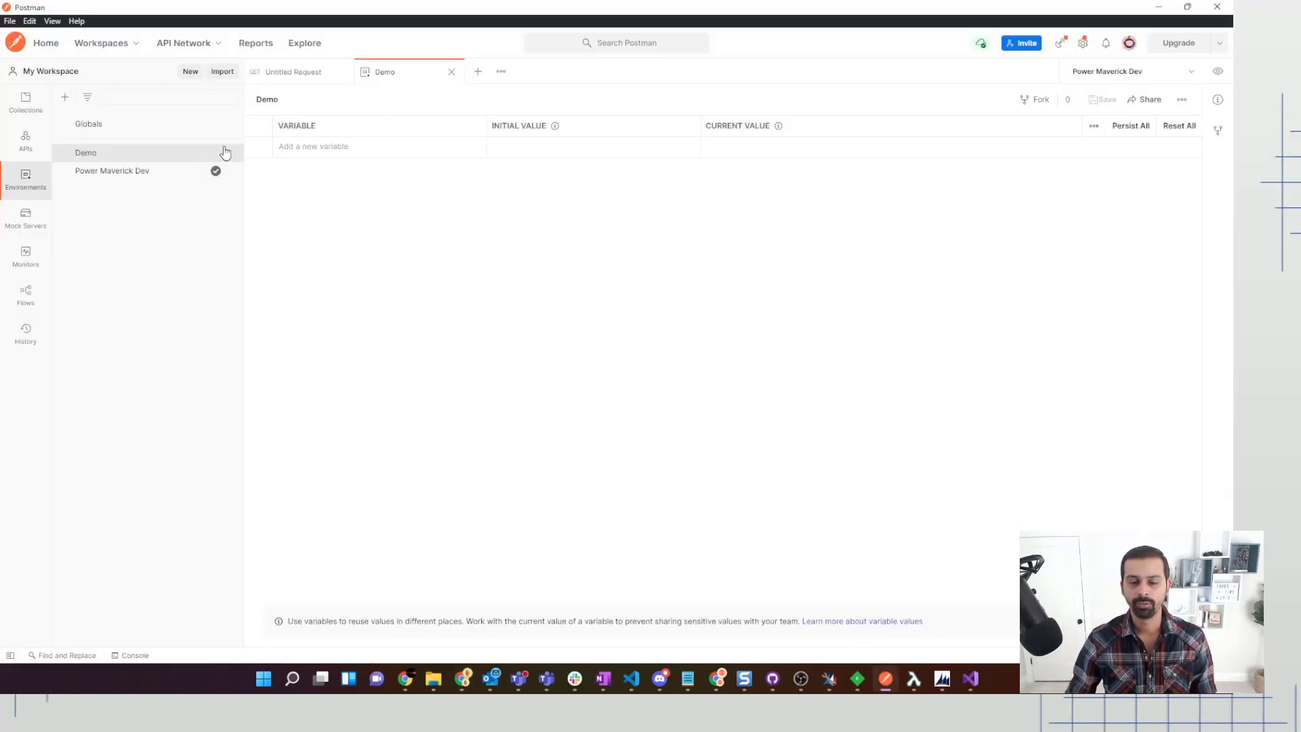
left_click(134, 178)
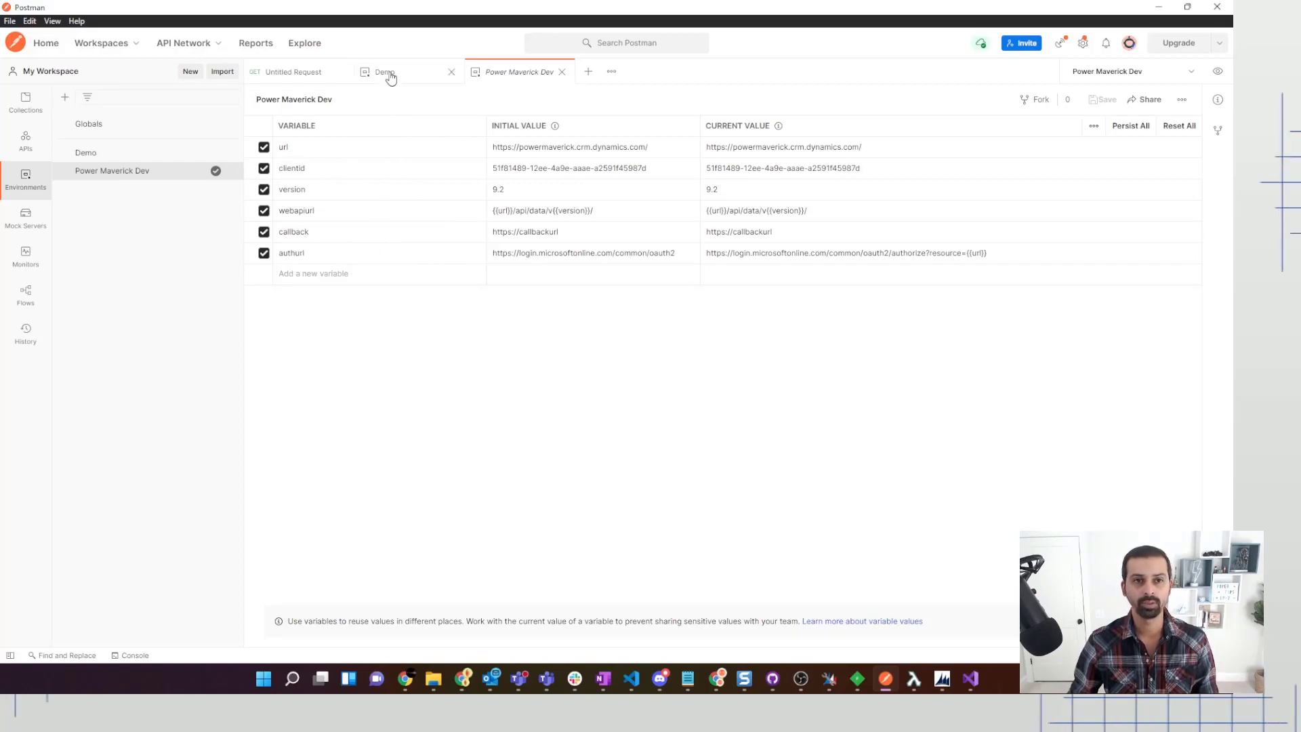
Create a collection named Demo and set its authorization type to OAuth 2.0.
left_click(36, 108)
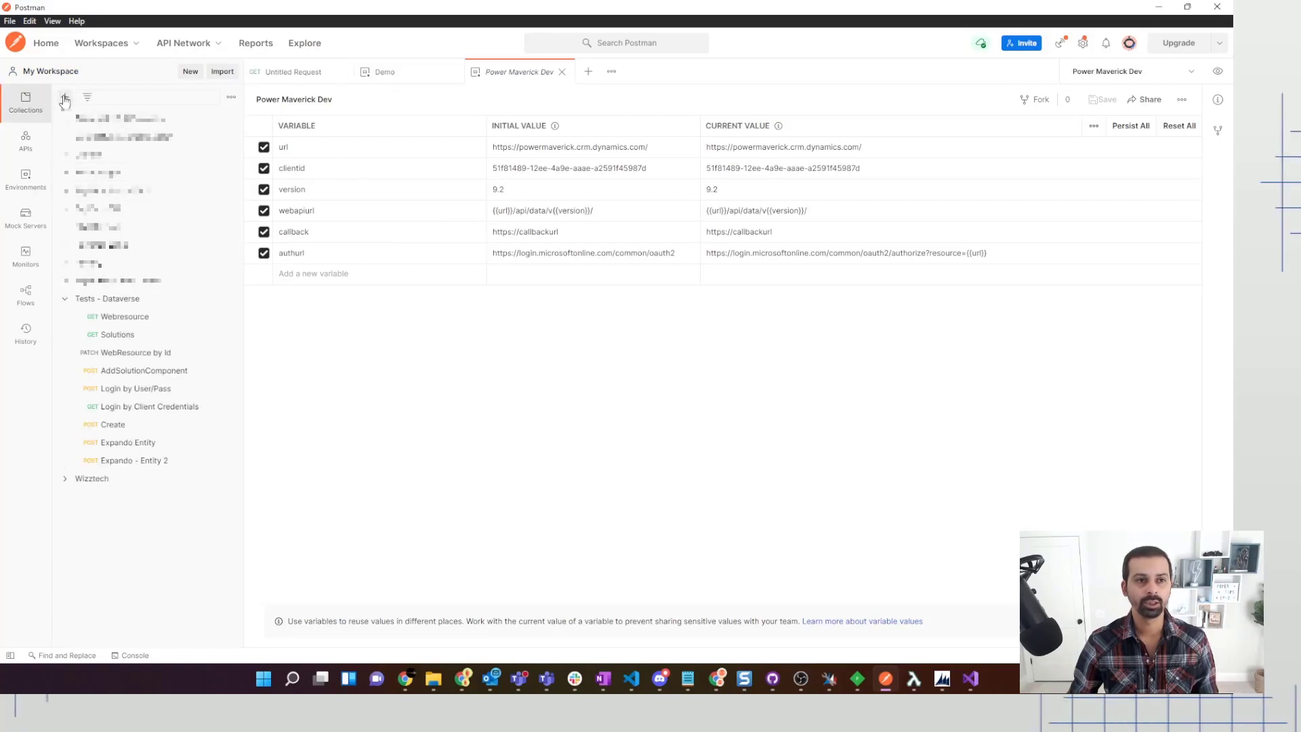
left_click(65, 98)
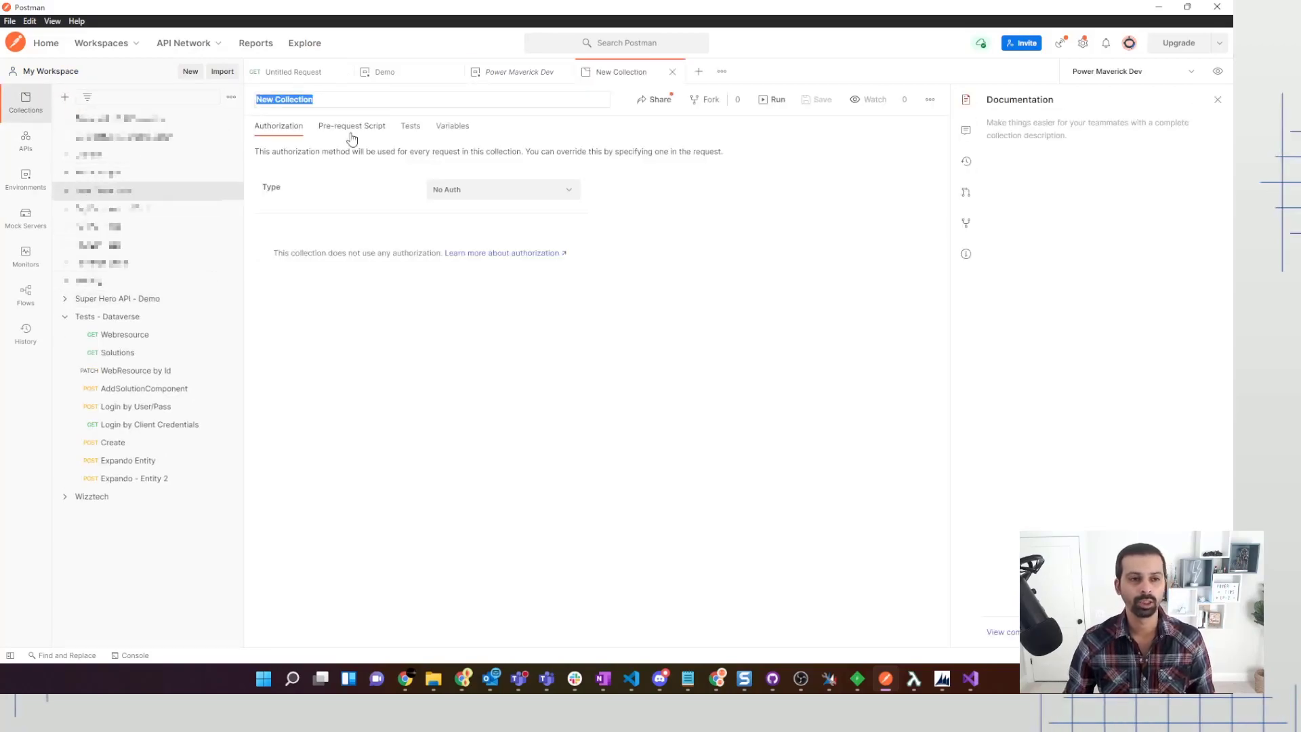
type("Demo")
key("Return")
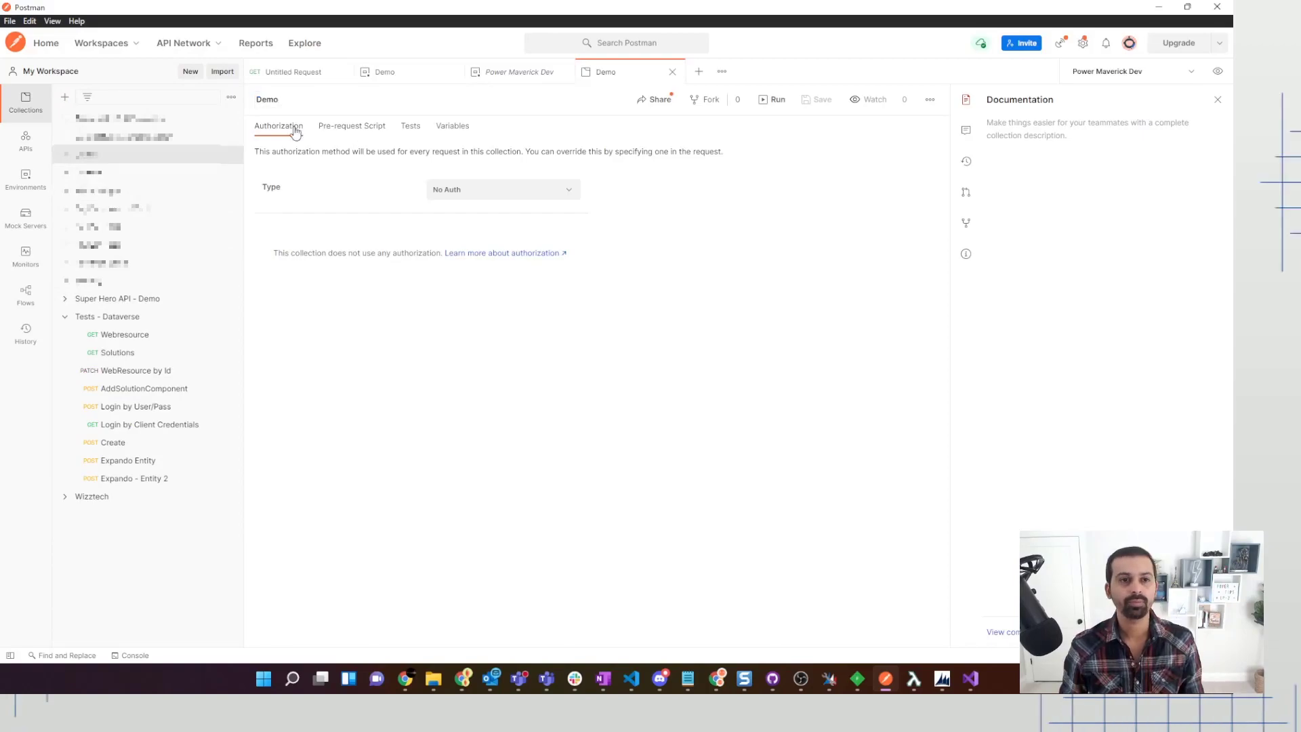
left_click(469, 188)
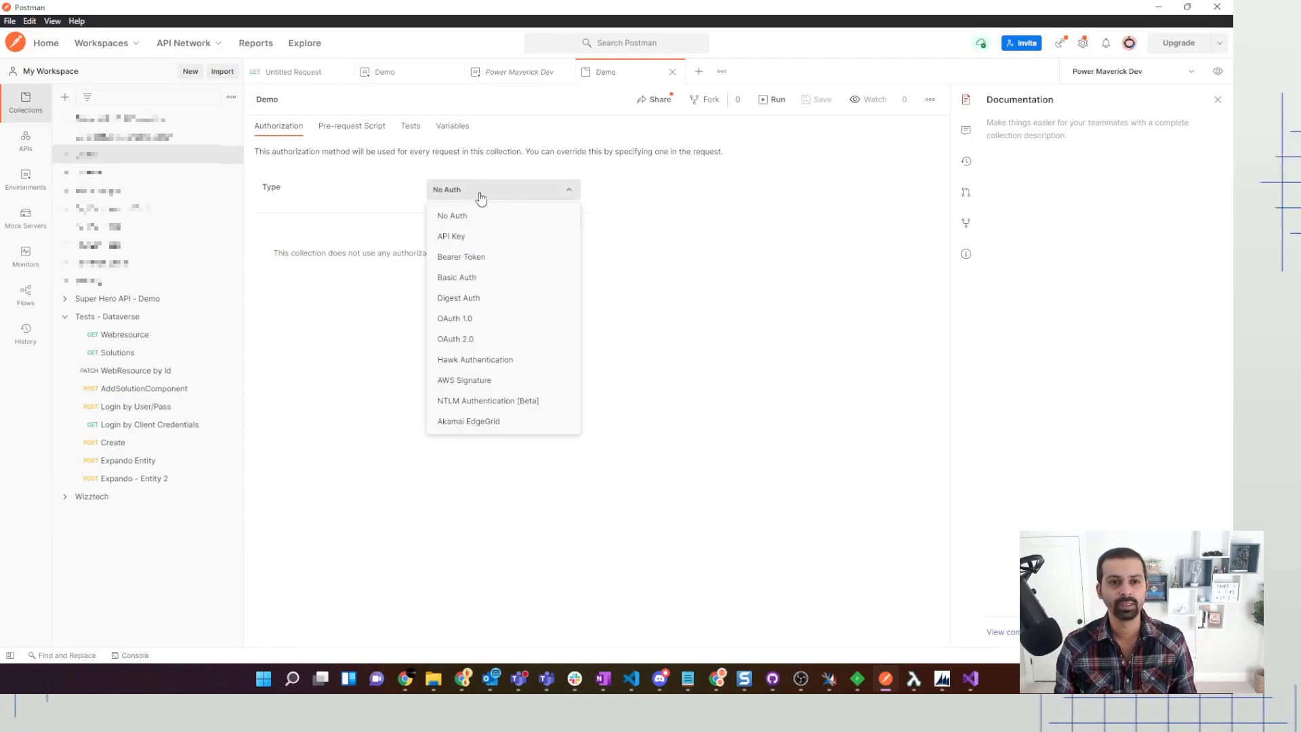
left_click(479, 339)
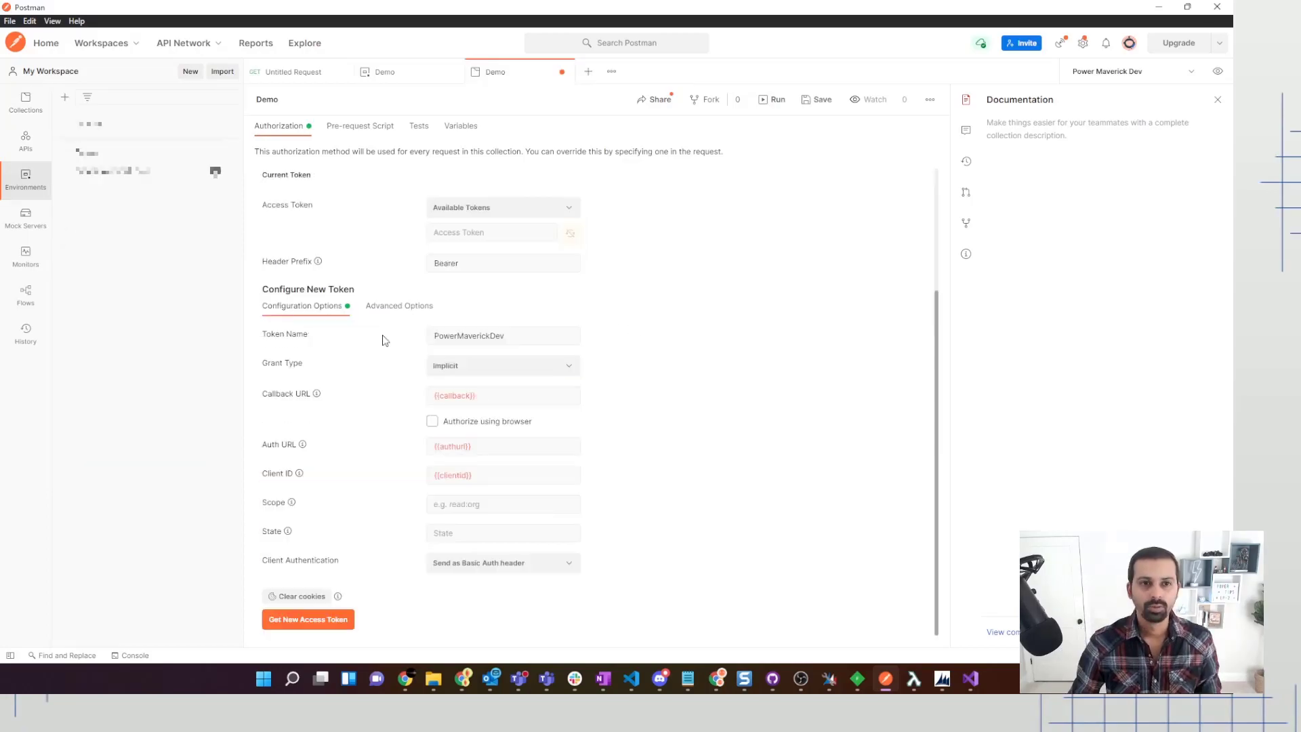
Review the new token configuration and re-enter its Callback URL as the environment variable {{callback}}.
scroll(385, 340, "up", 3)
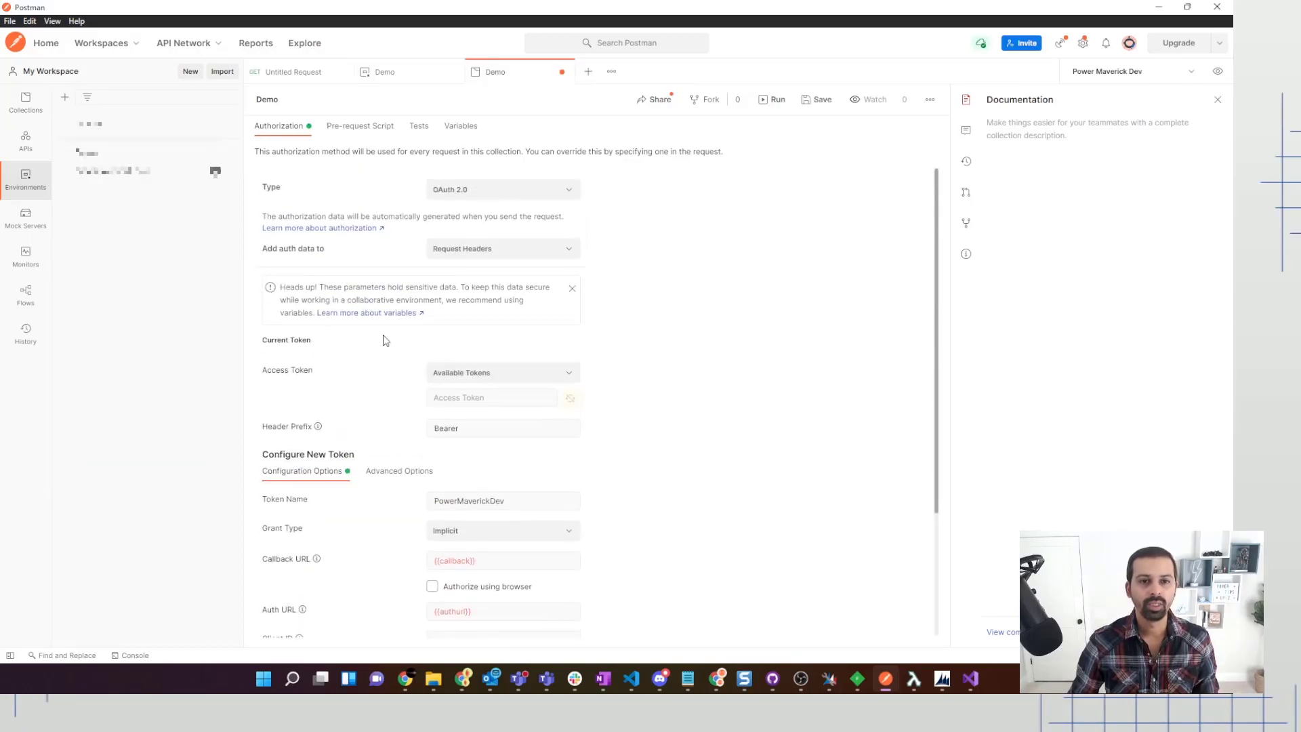
scroll(420, 352, "down", 3)
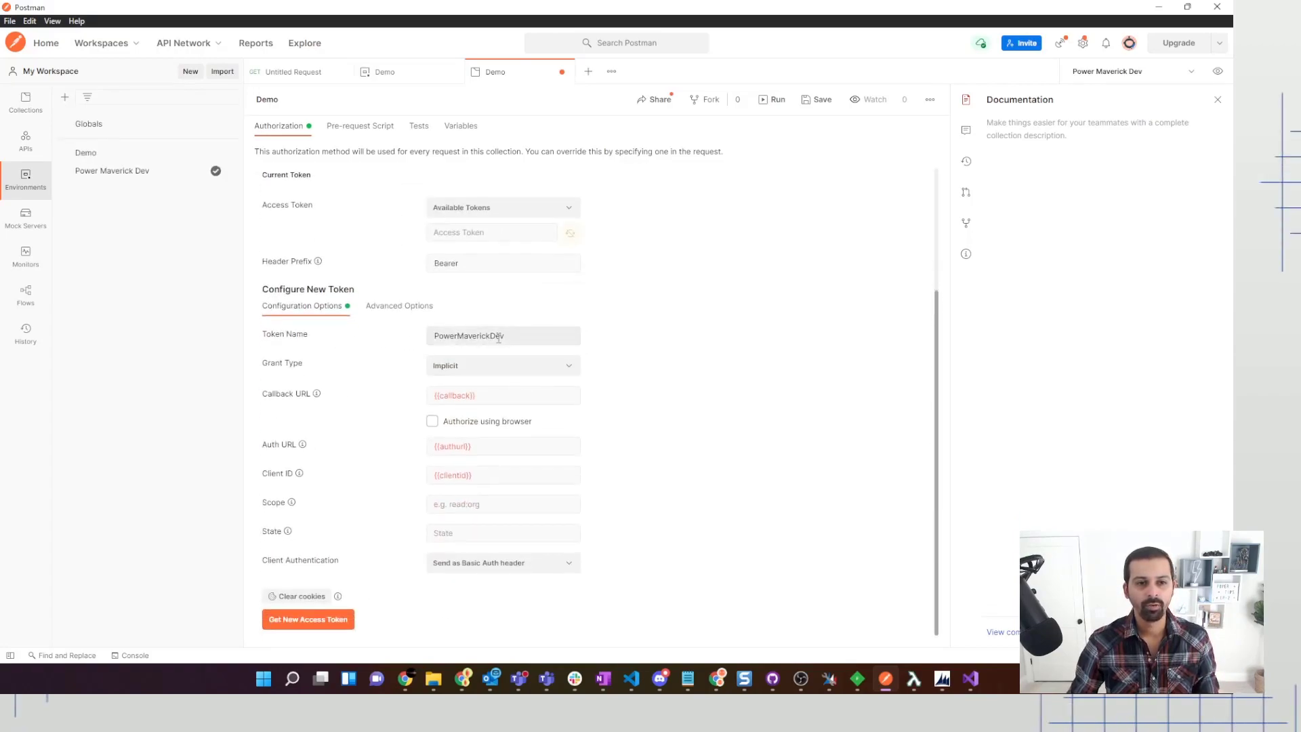
left_click_drag(509, 336, 431, 337)
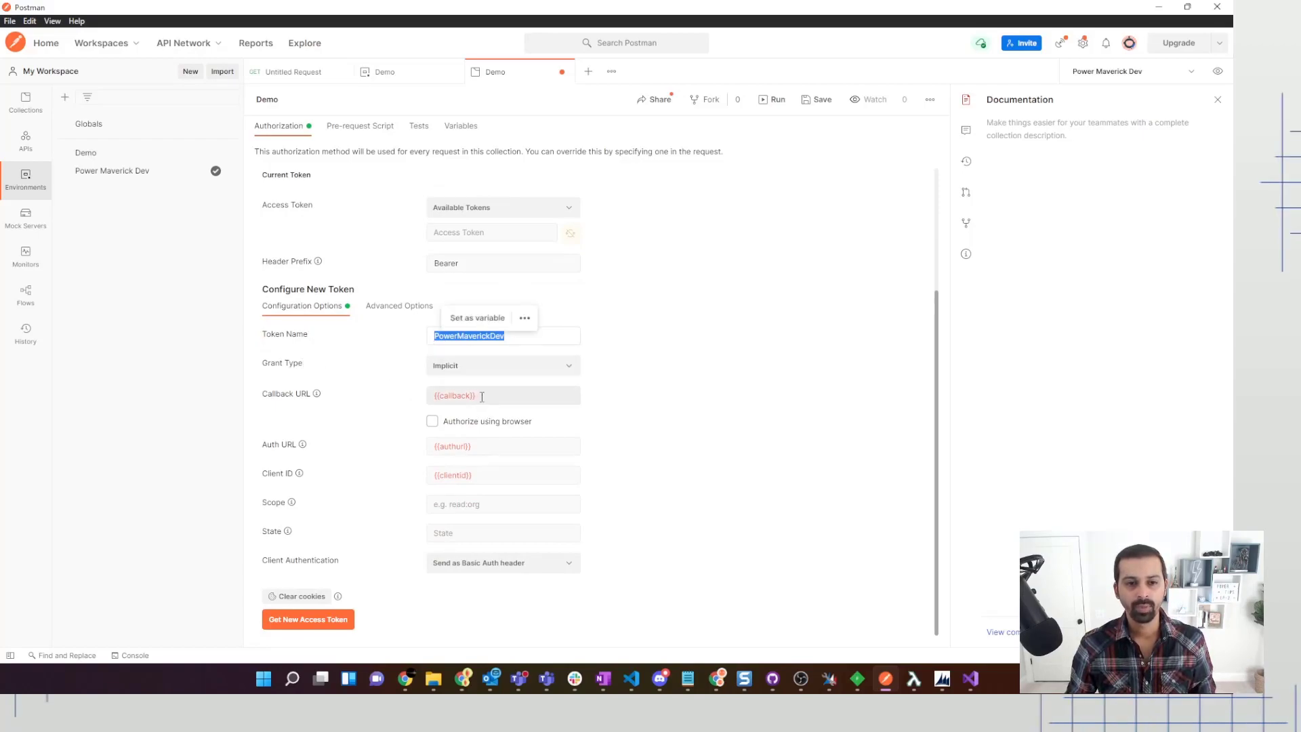
left_click_drag(481, 396, 416, 399)
key("BackSpace")
type("c")
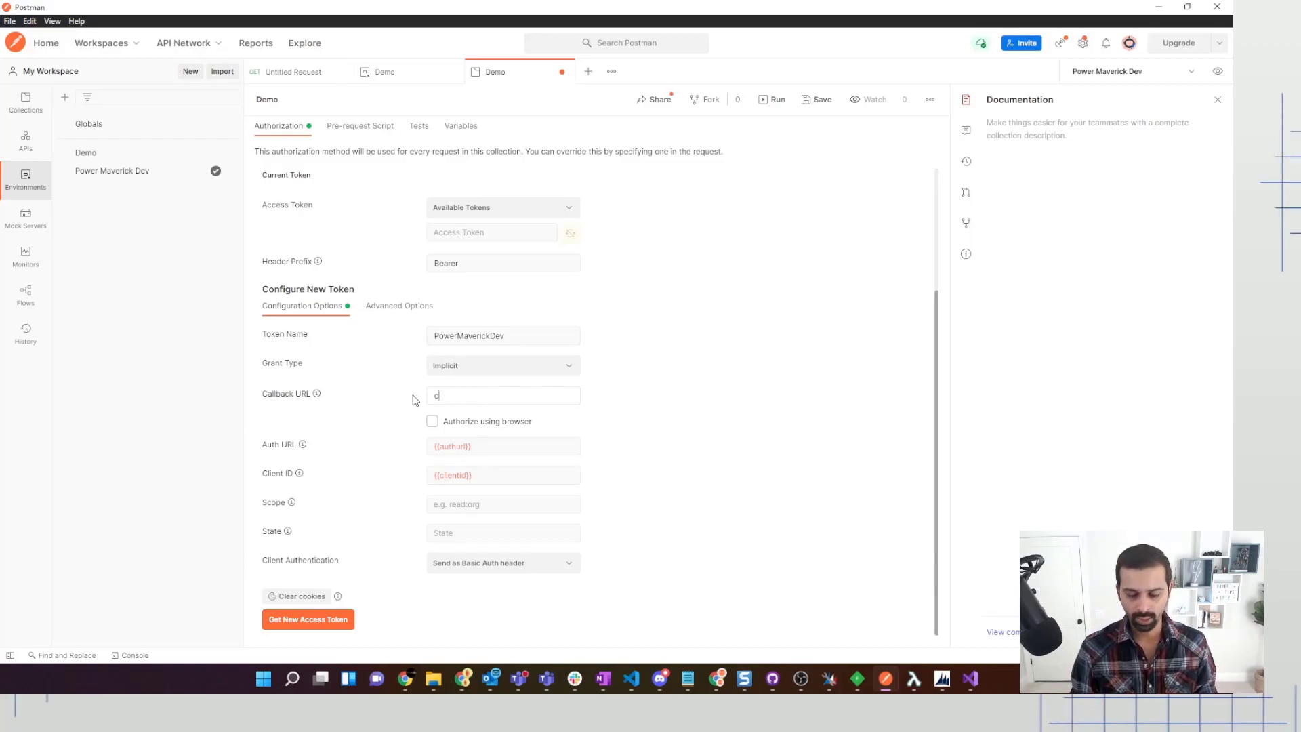
type("all")
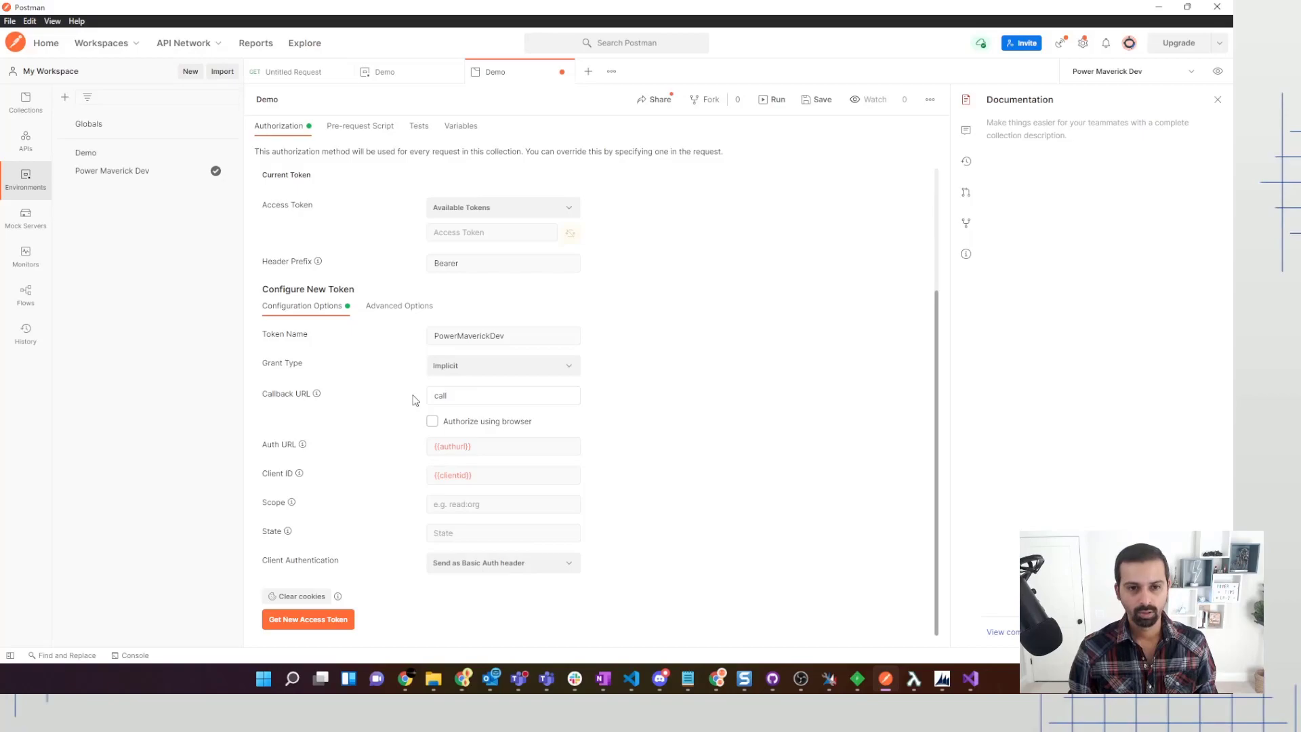
key("BackSpace")
key("BackSpace")
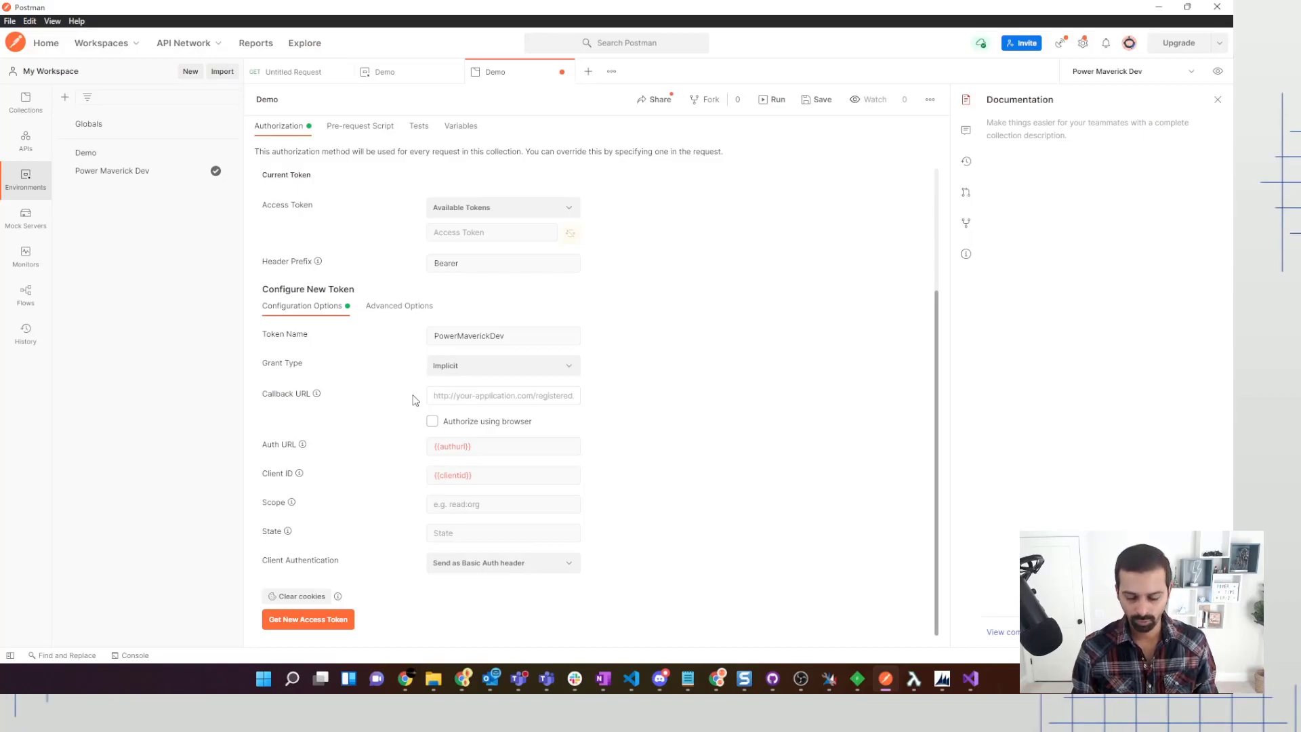
type("{")
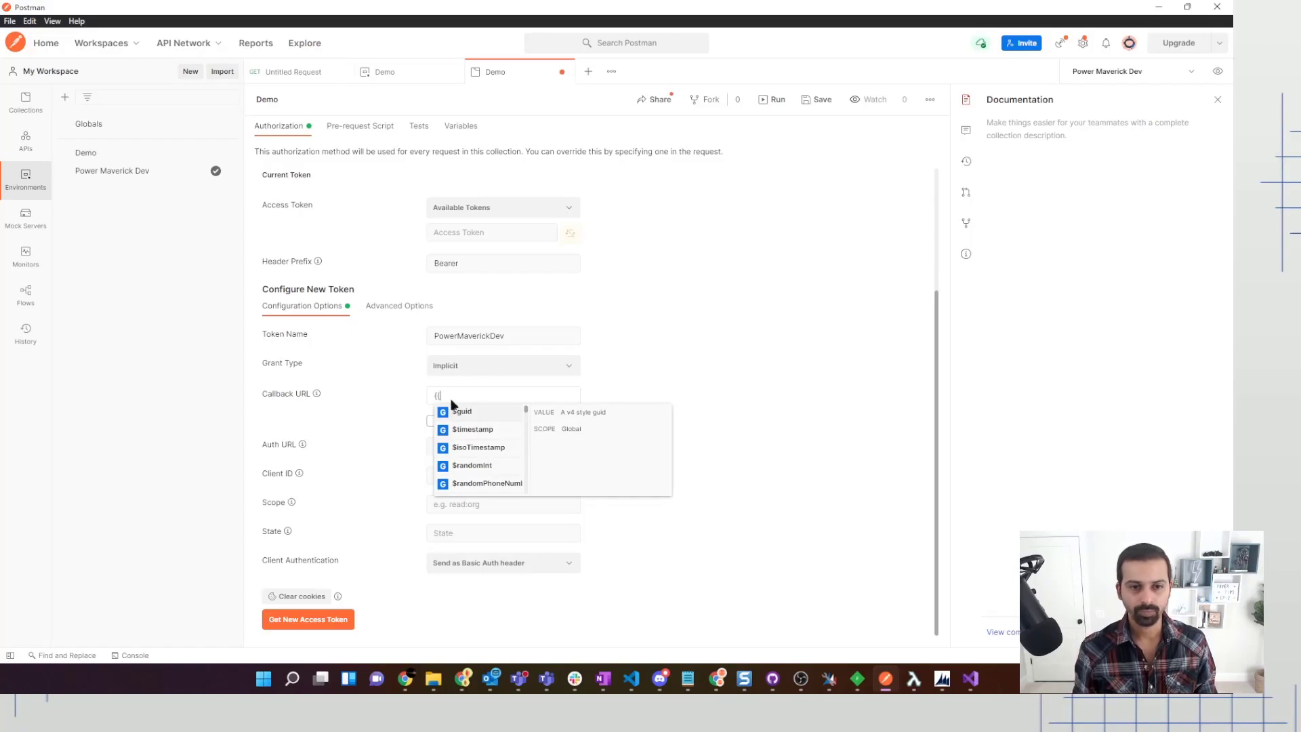
type("{call")
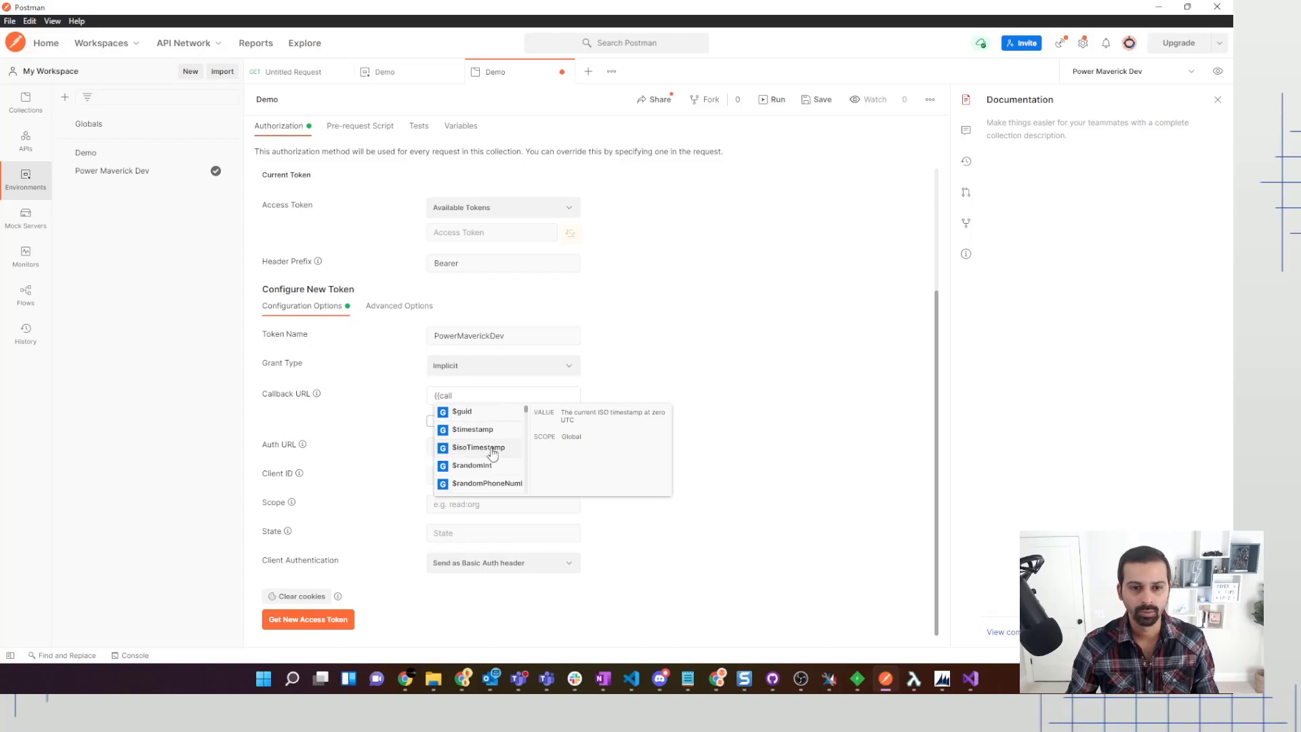
type("c")
key("BackSpace")
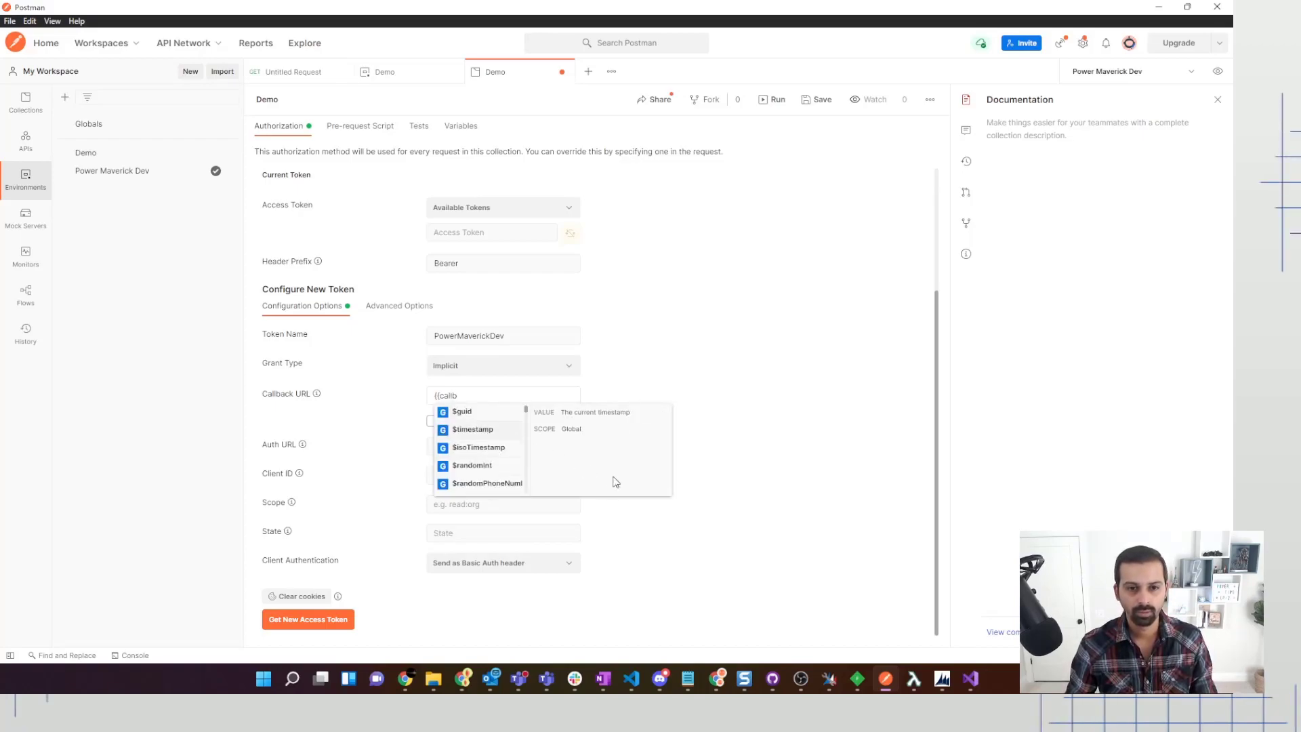
scroll(494, 466, "down", 10)
scroll(496, 469, "down", 10)
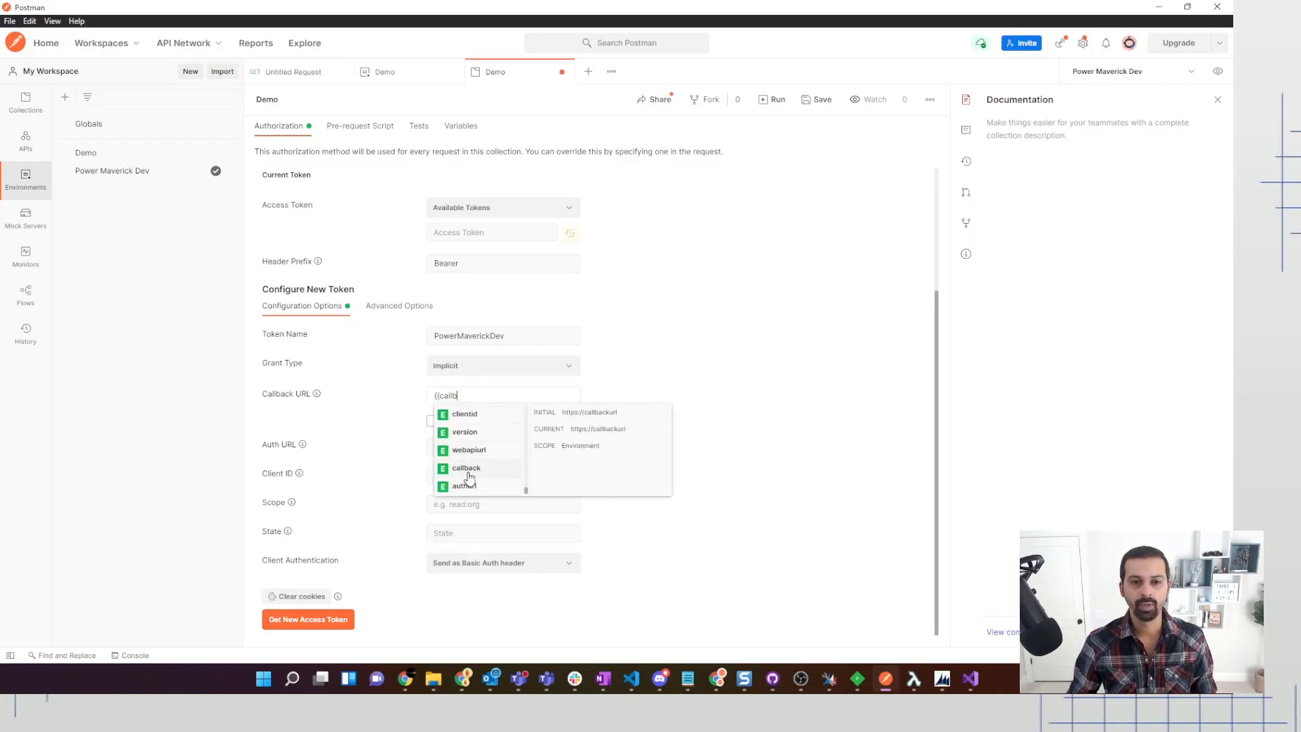
left_click(470, 477)
Re-enter the token configuration's Auth URL as the environment variable {{authurl}}.
left_click_drag(472, 446, 433, 445)
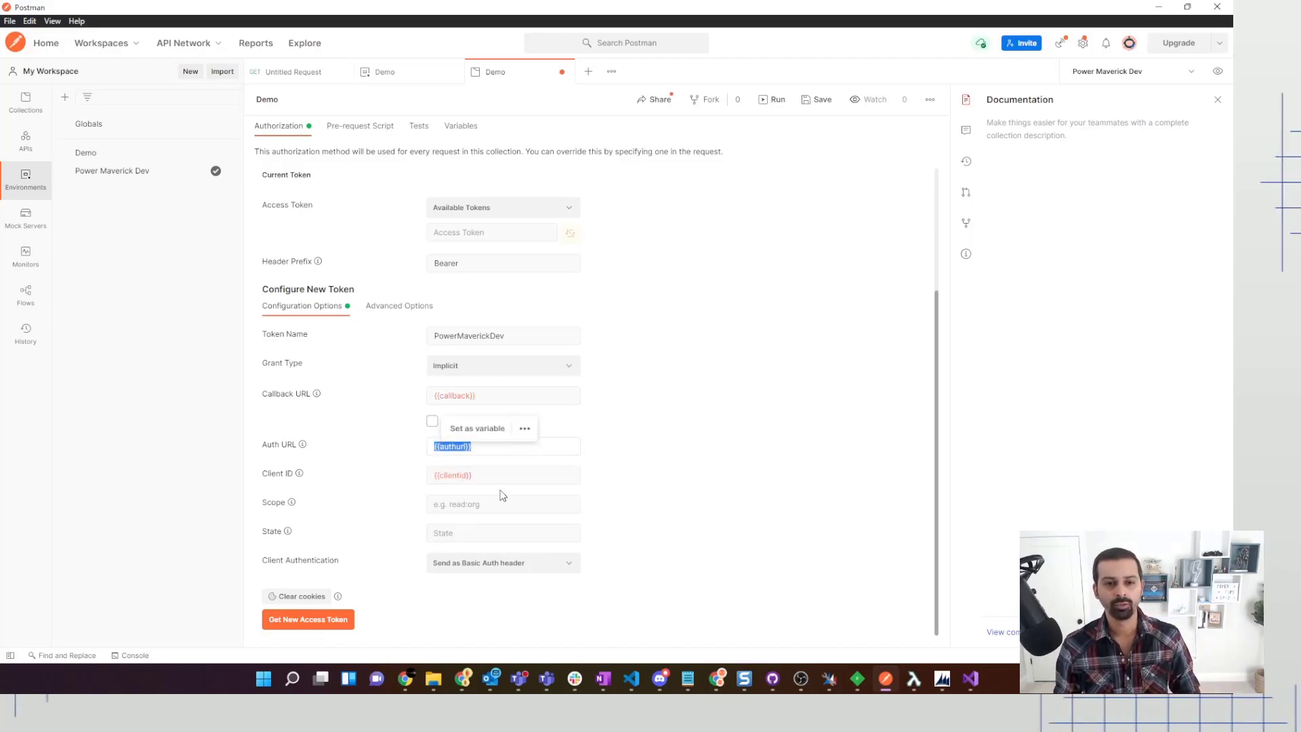
type("{{aut")
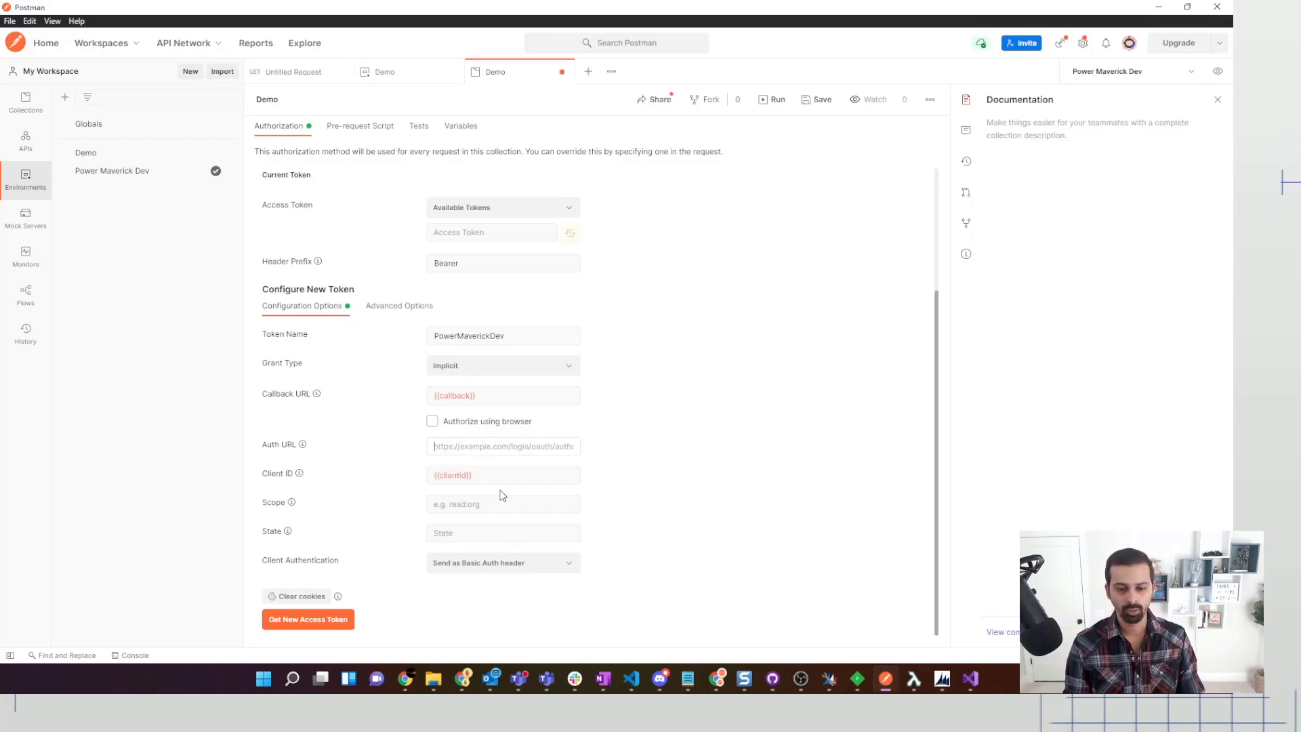
type("hu")
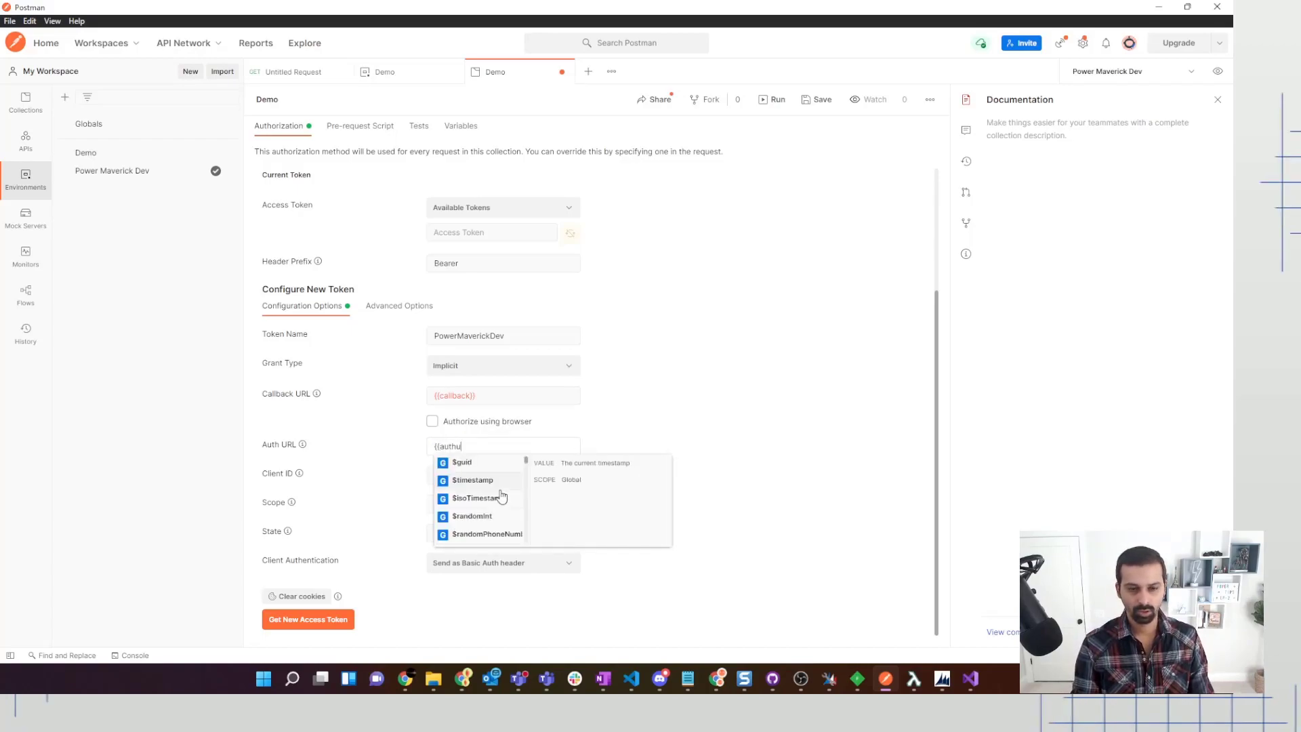
scroll(502, 498, "down", 10)
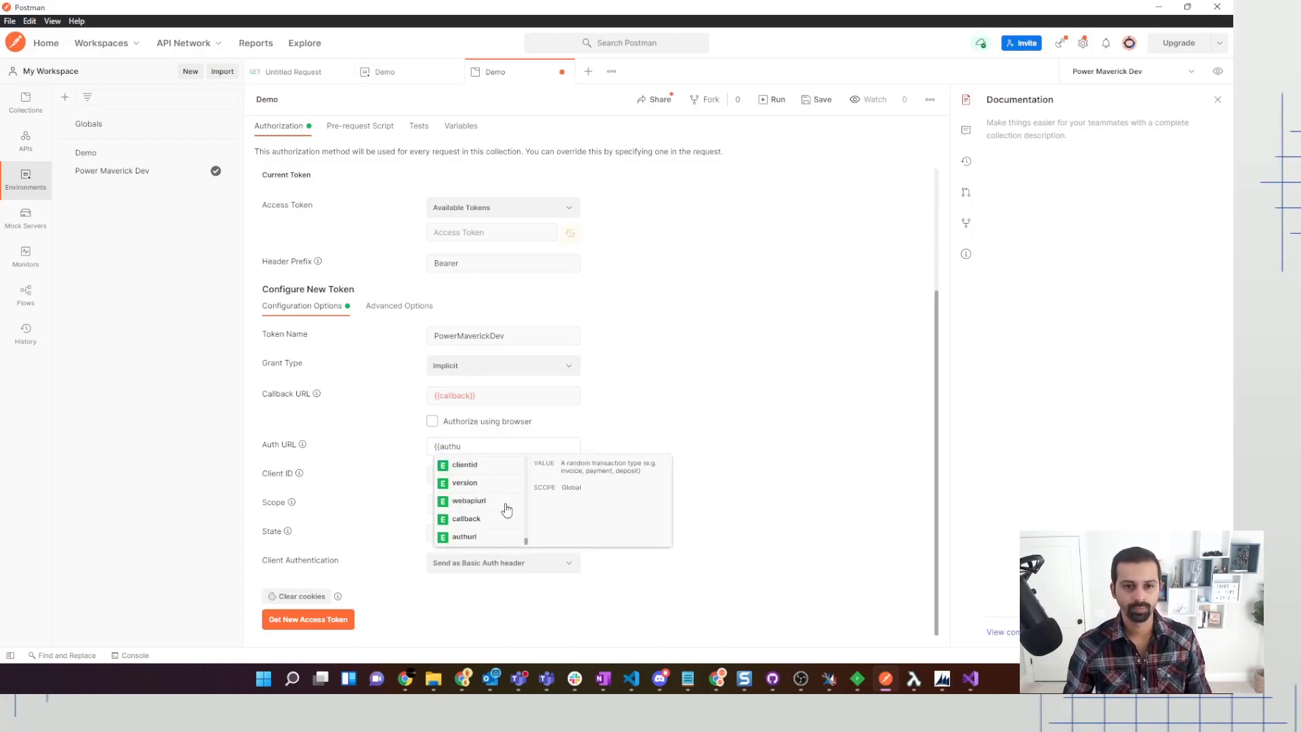
left_click(498, 536)
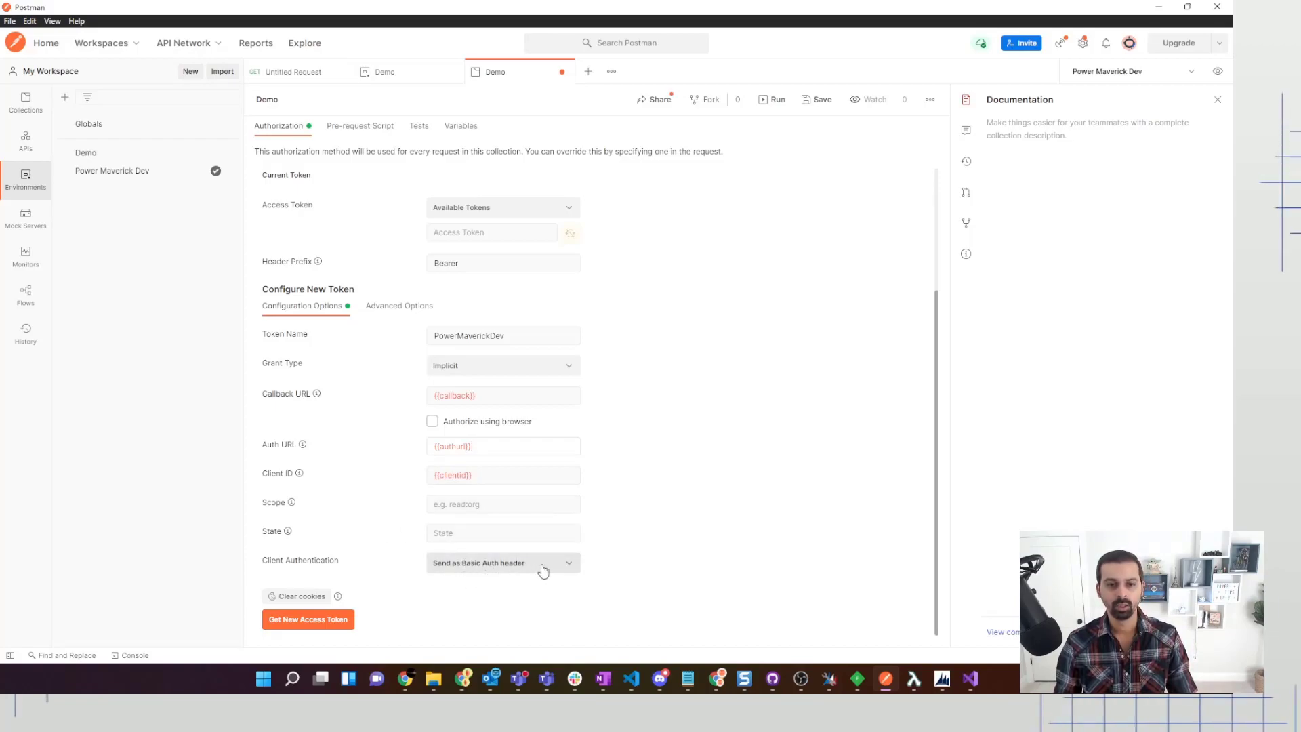
Get a new access token, discarding the older PowerMaverickDev one, and save it as the Demo collection's current token.
left_click(345, 625)
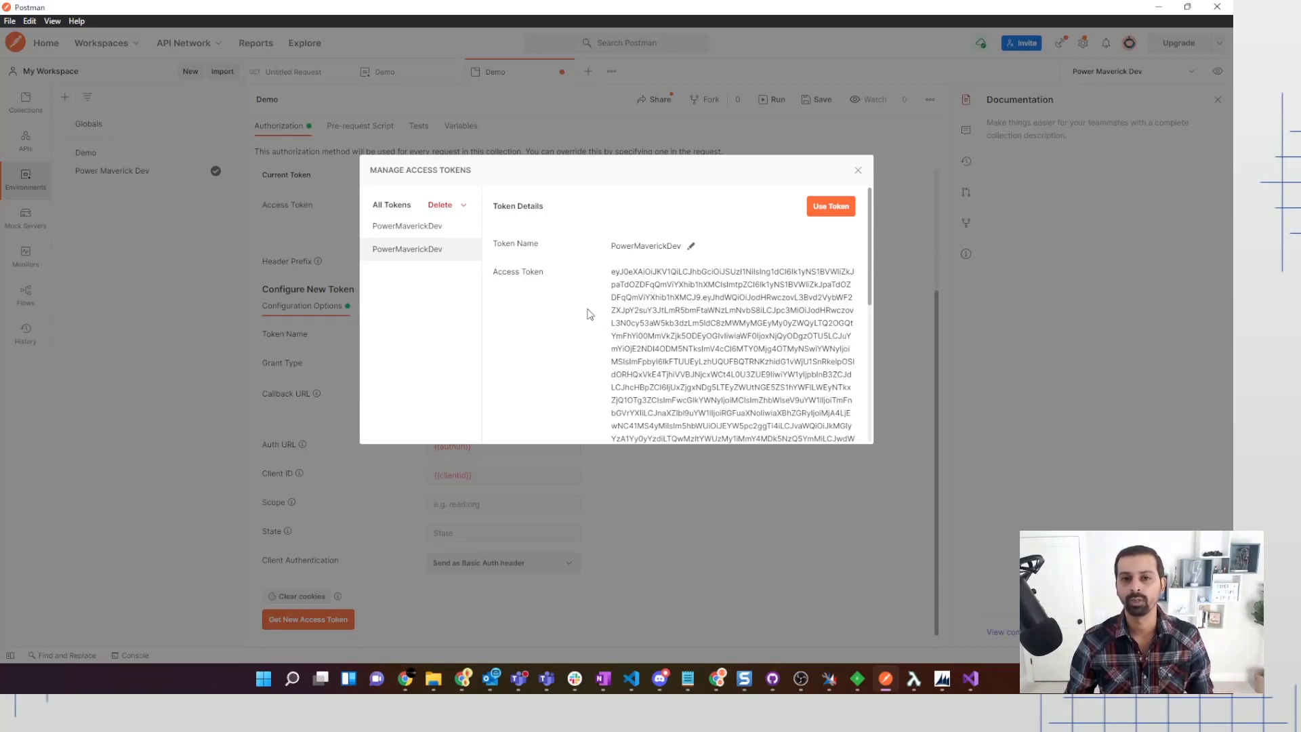
left_click(464, 224)
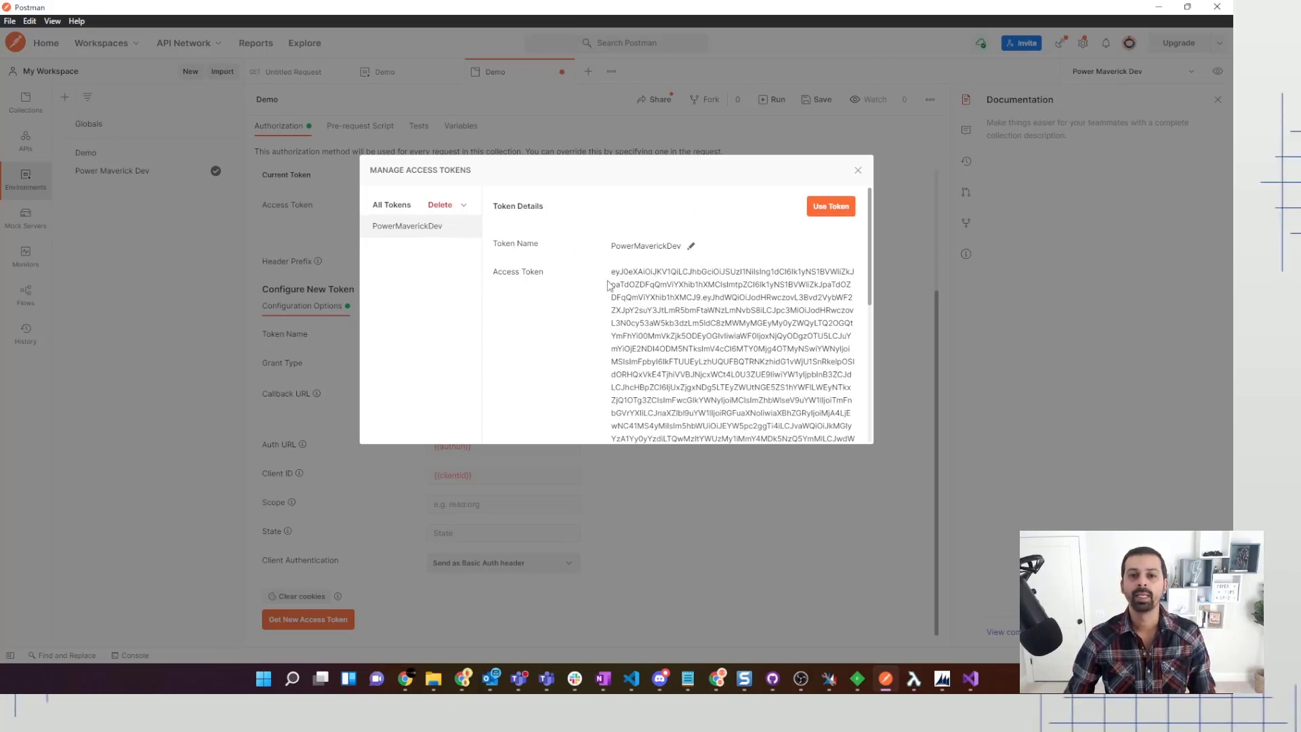
left_click(834, 212)
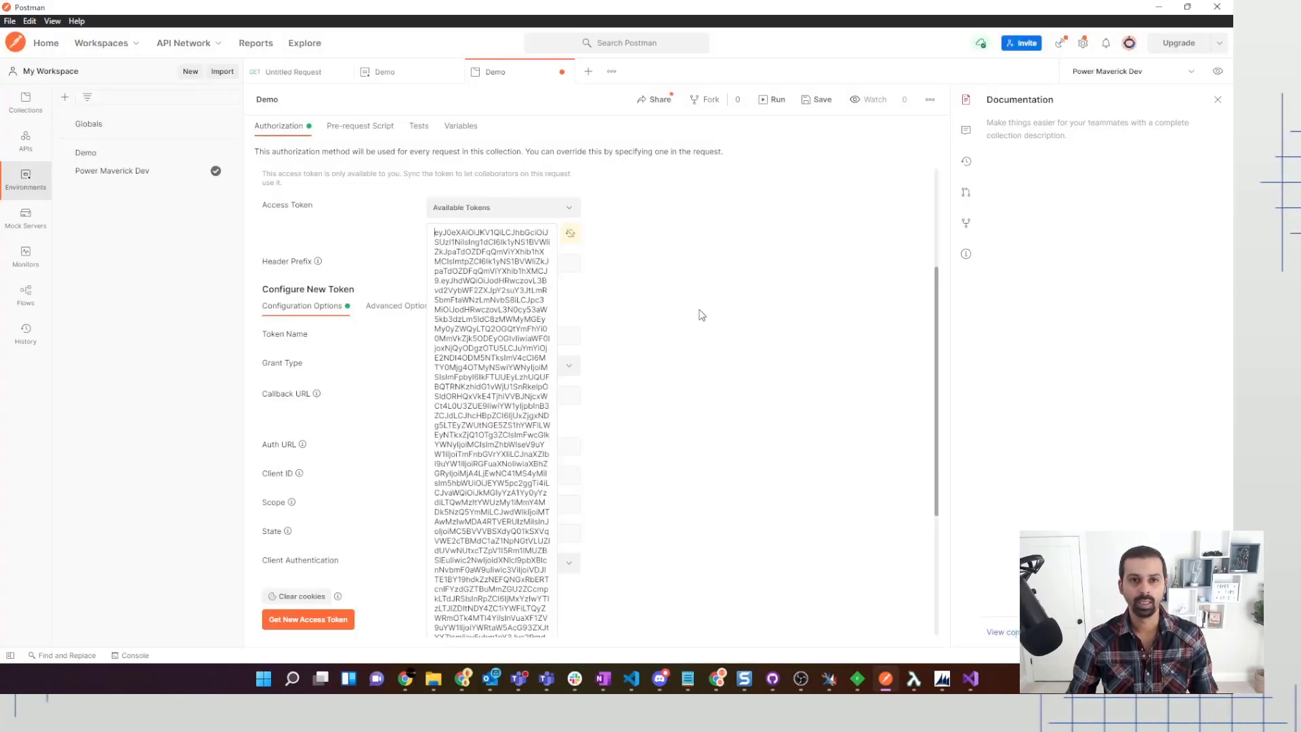
key("ctrl+s")
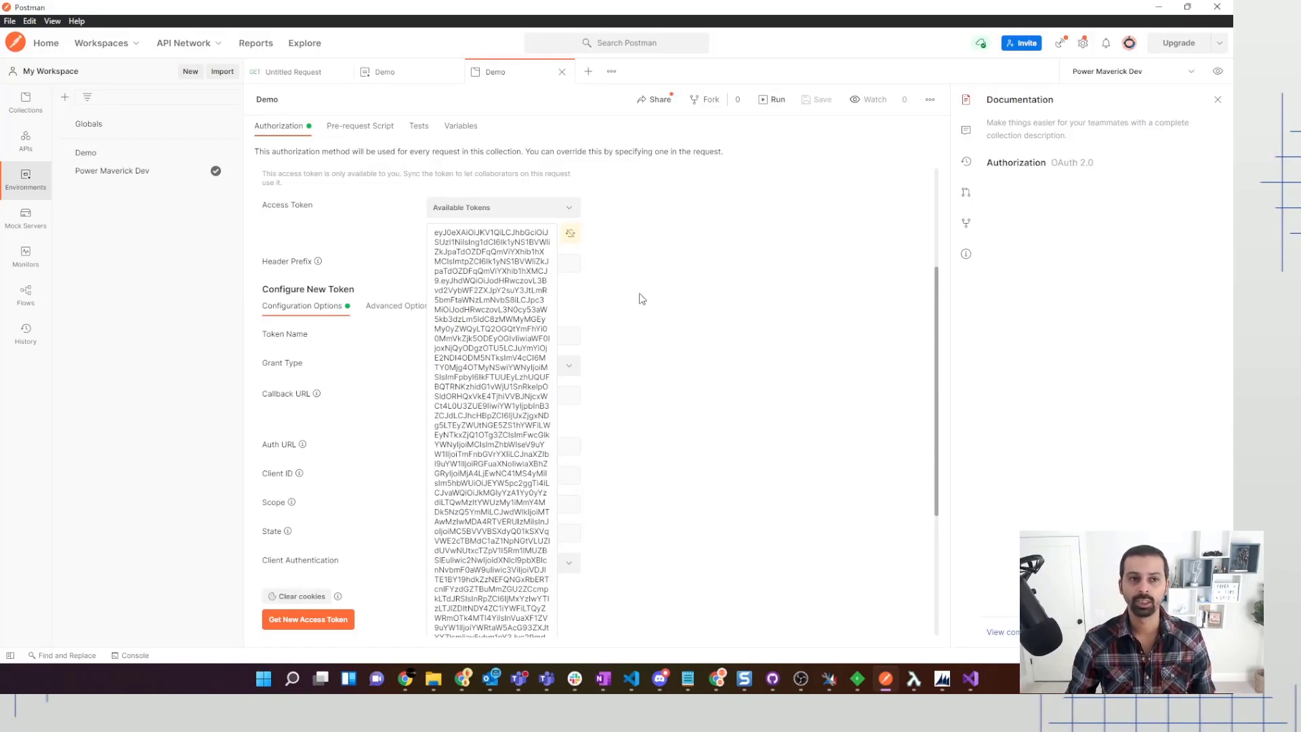
Set the URL of the untitled GET request to {{webapiurl}}whoami.
left_click(298, 72)
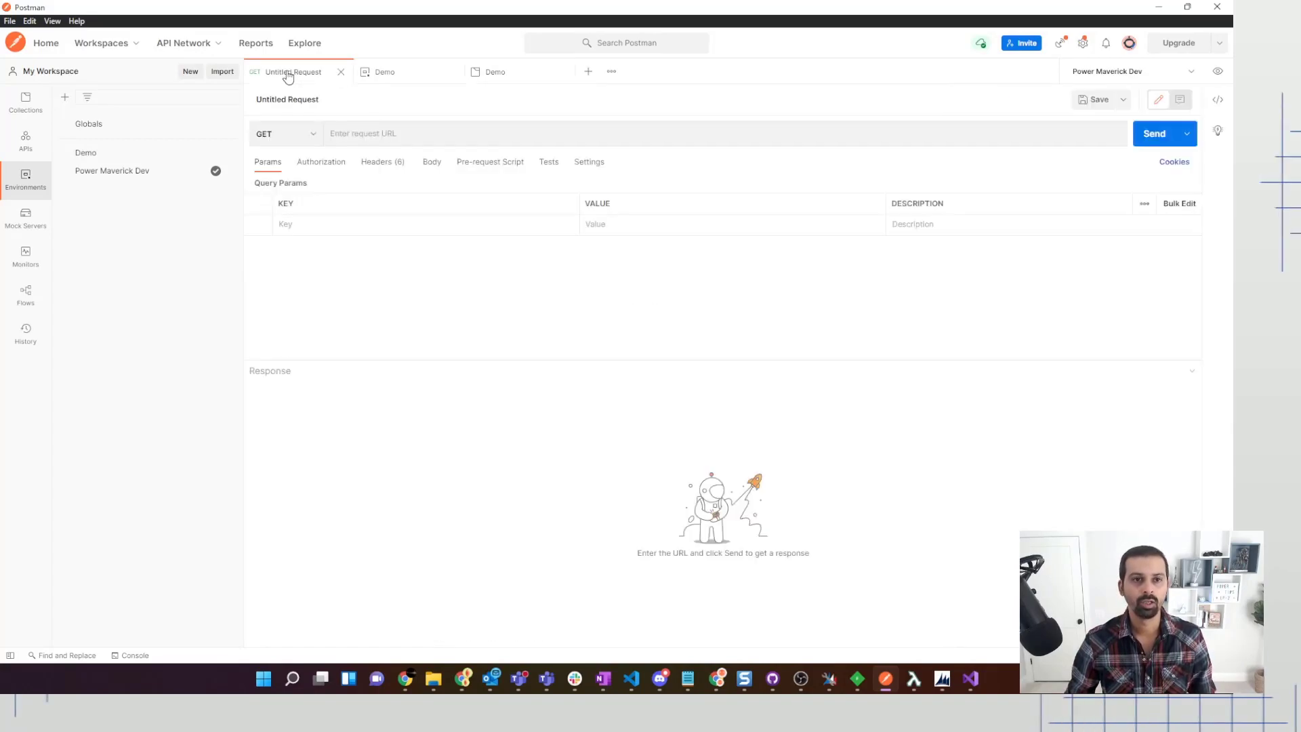
left_click(360, 134)
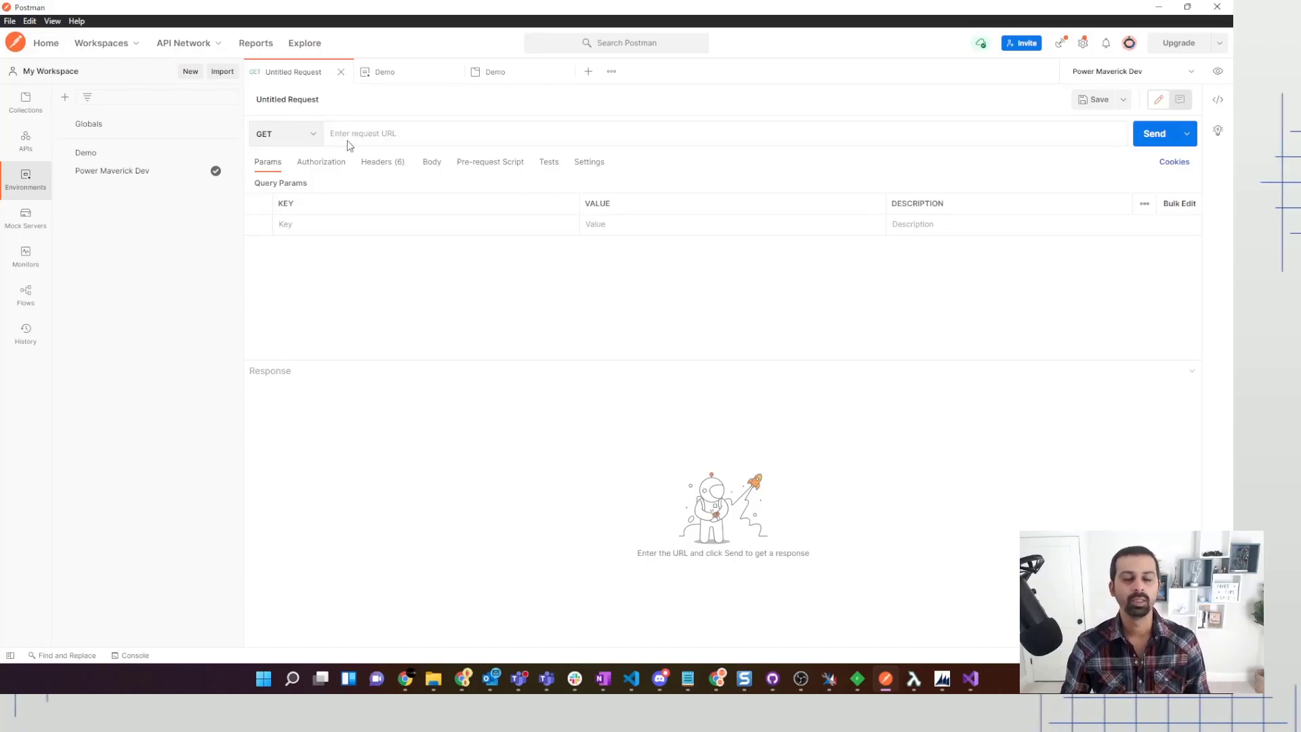
type("{")
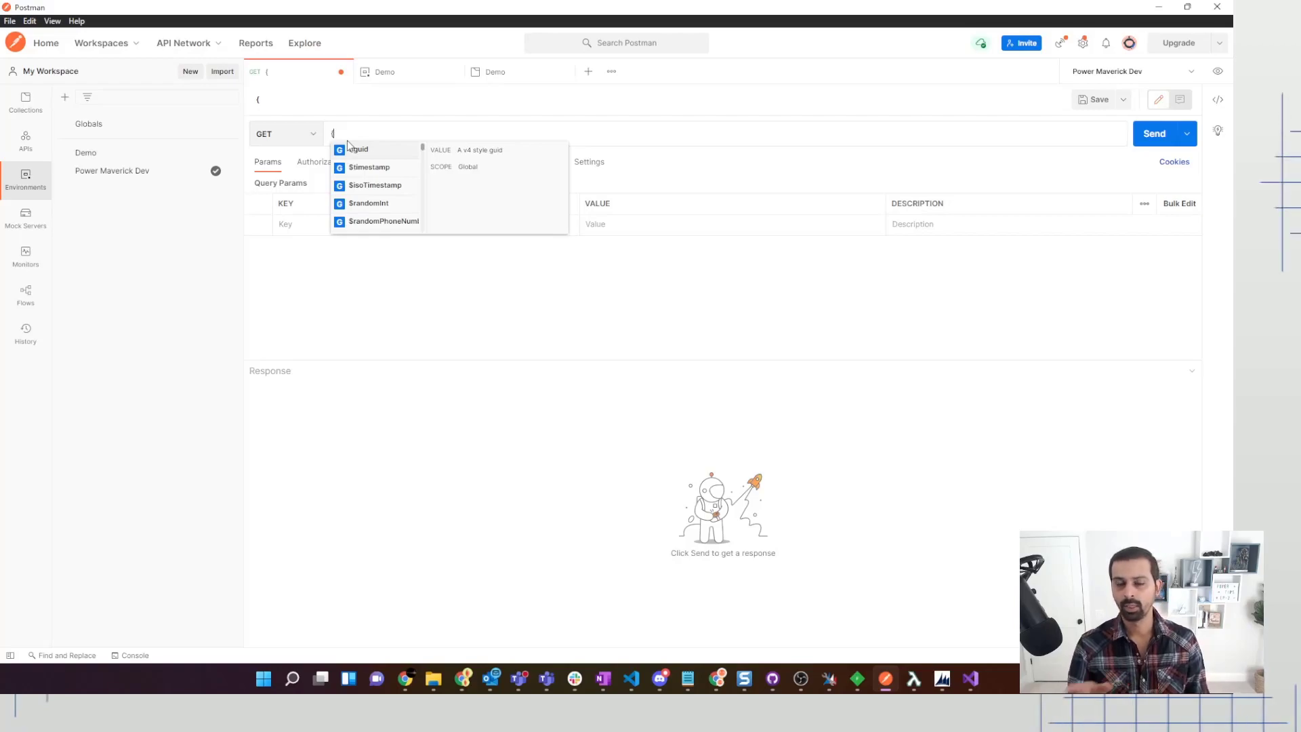
type("web")
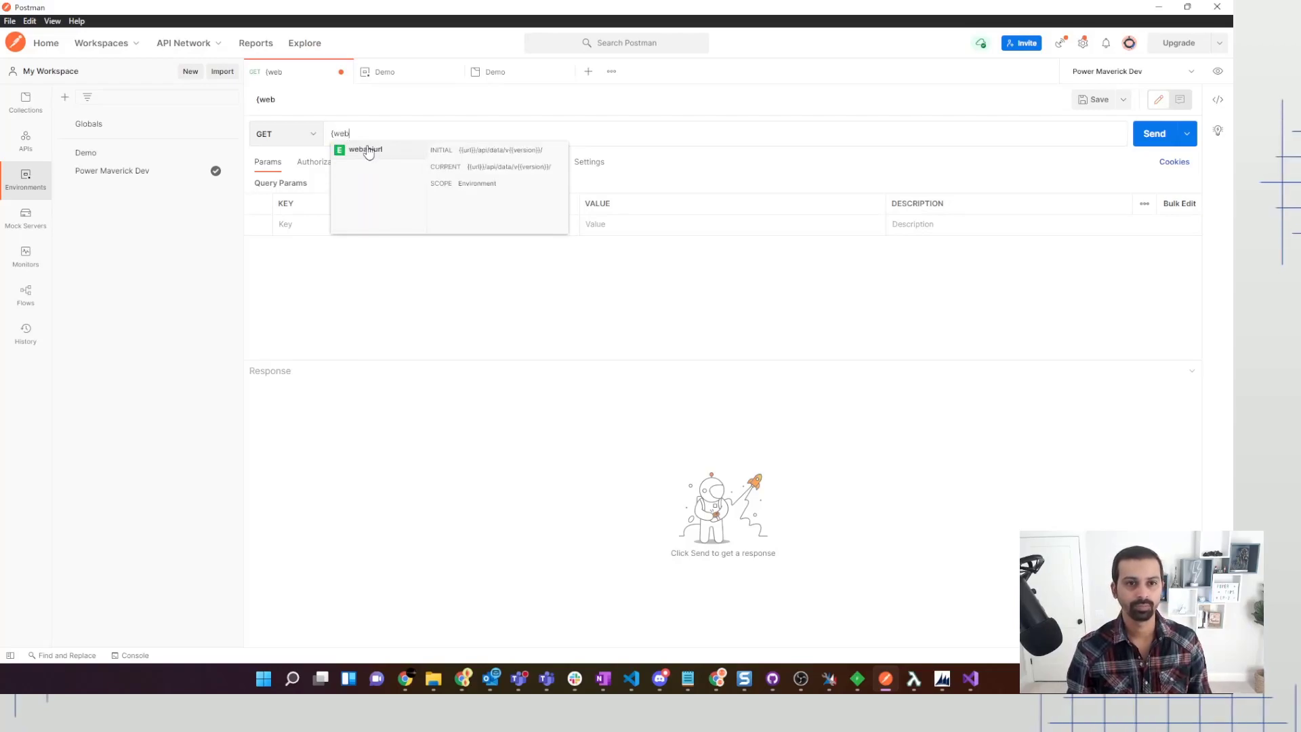
left_click(370, 149)
type("whoami")
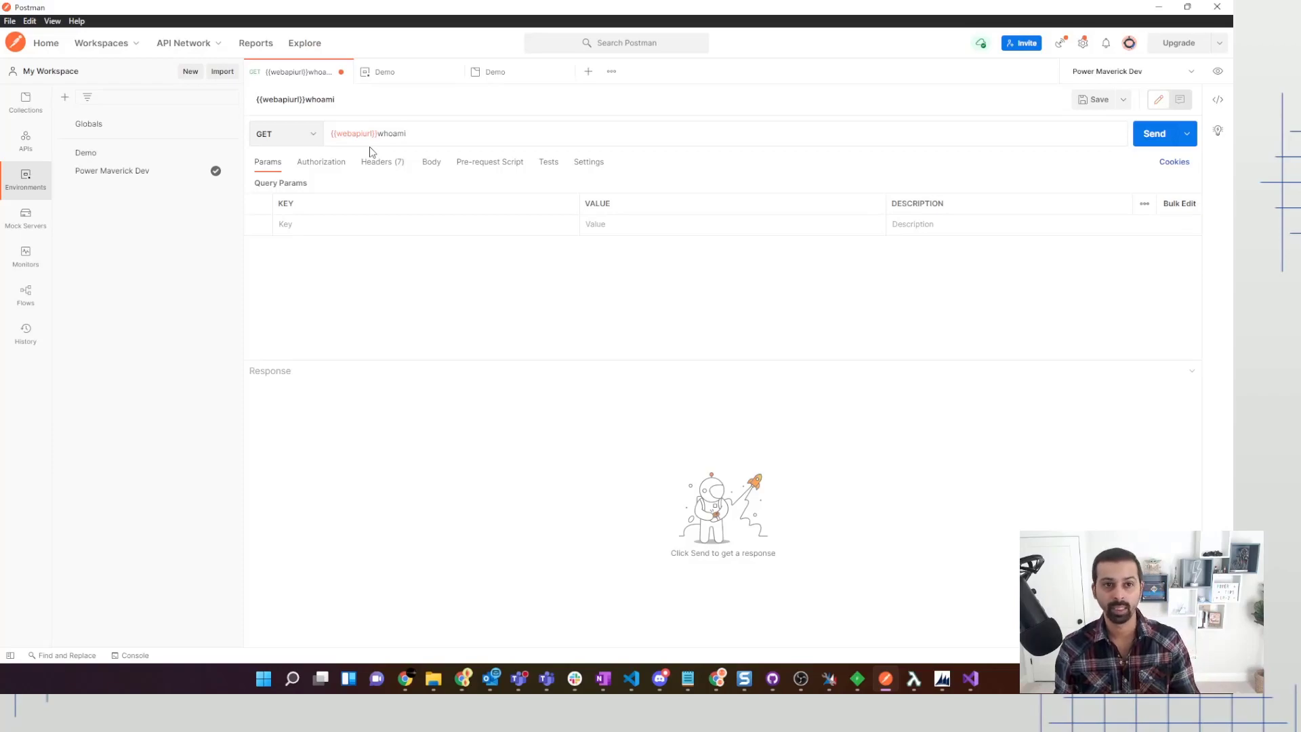
left_click(332, 105)
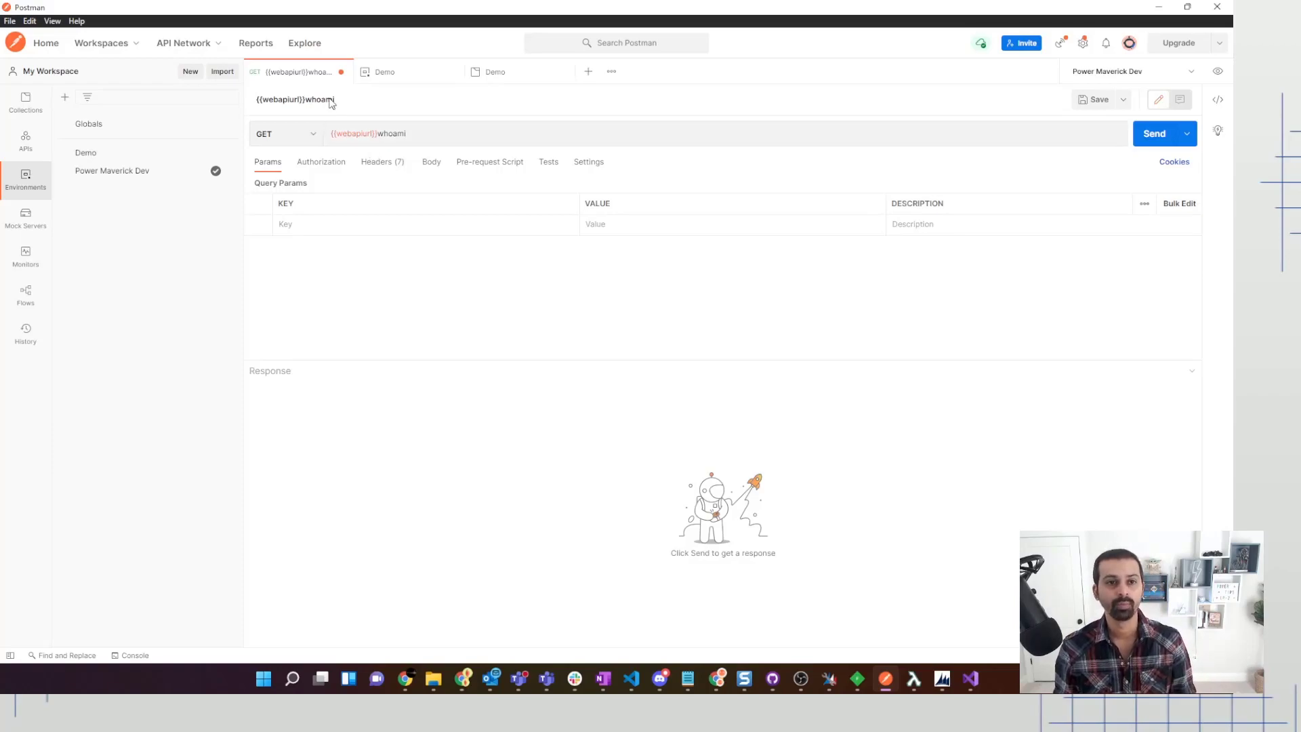
Save the whoami request into the Demo collection of My Workspace.
left_click(1121, 101)
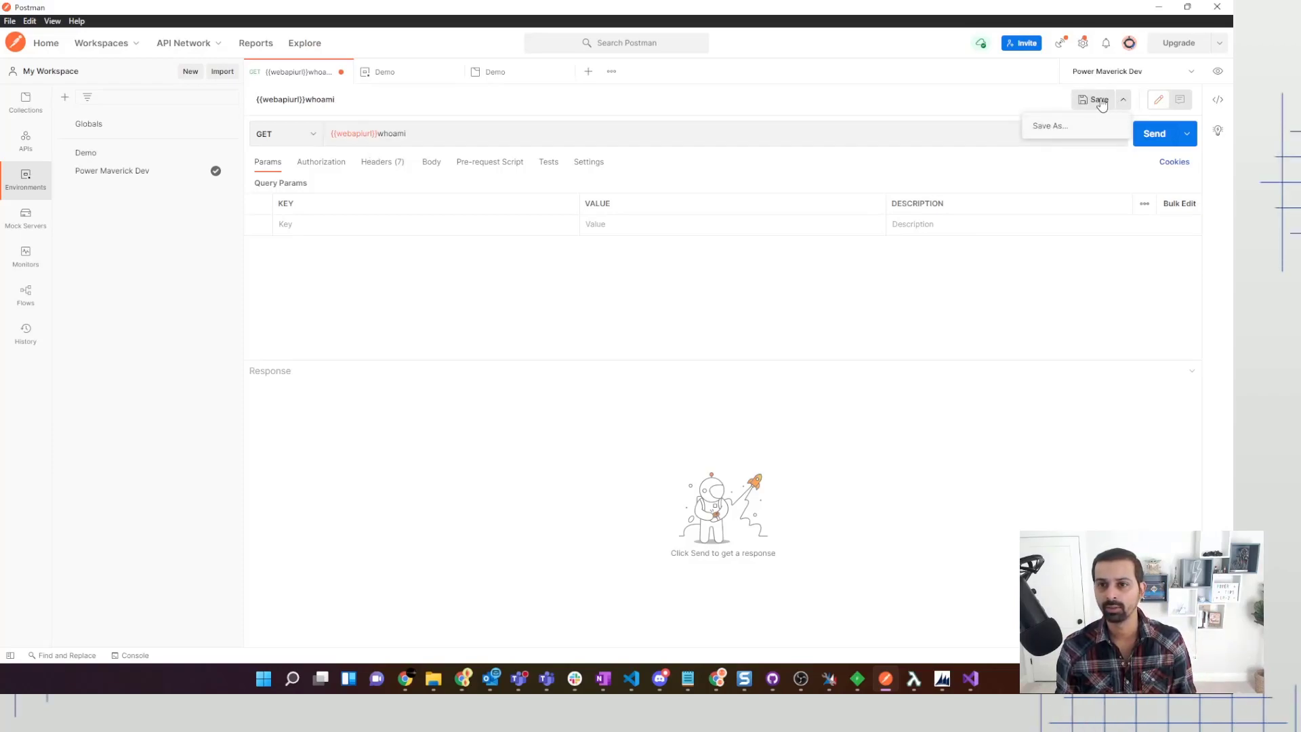
left_click(1094, 102)
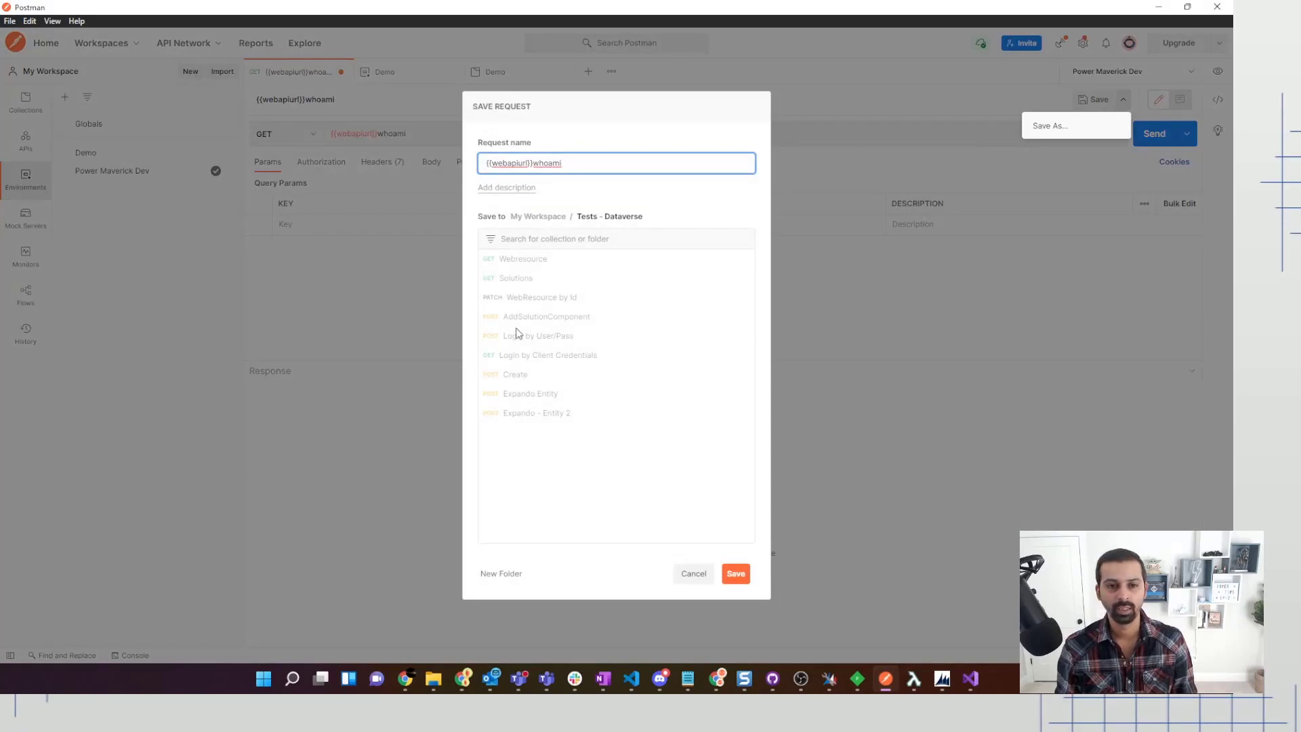
left_click(535, 216)
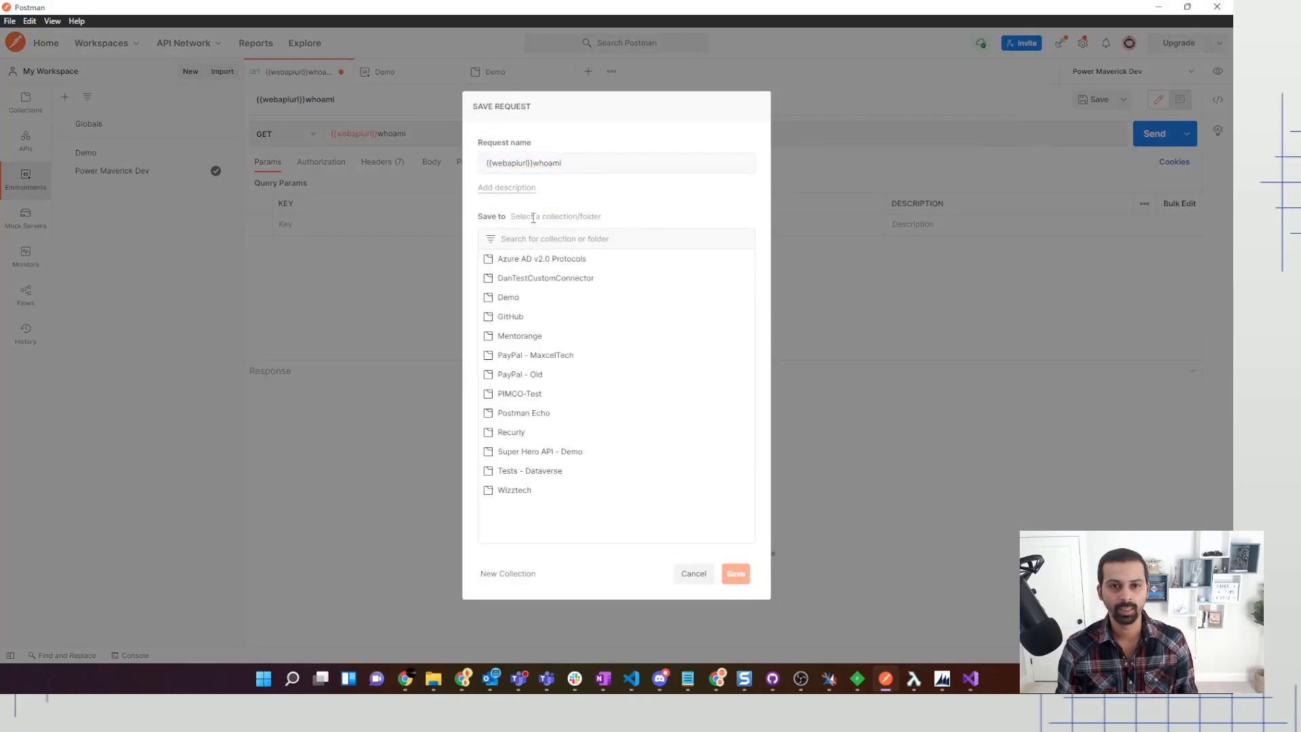
left_click(523, 303)
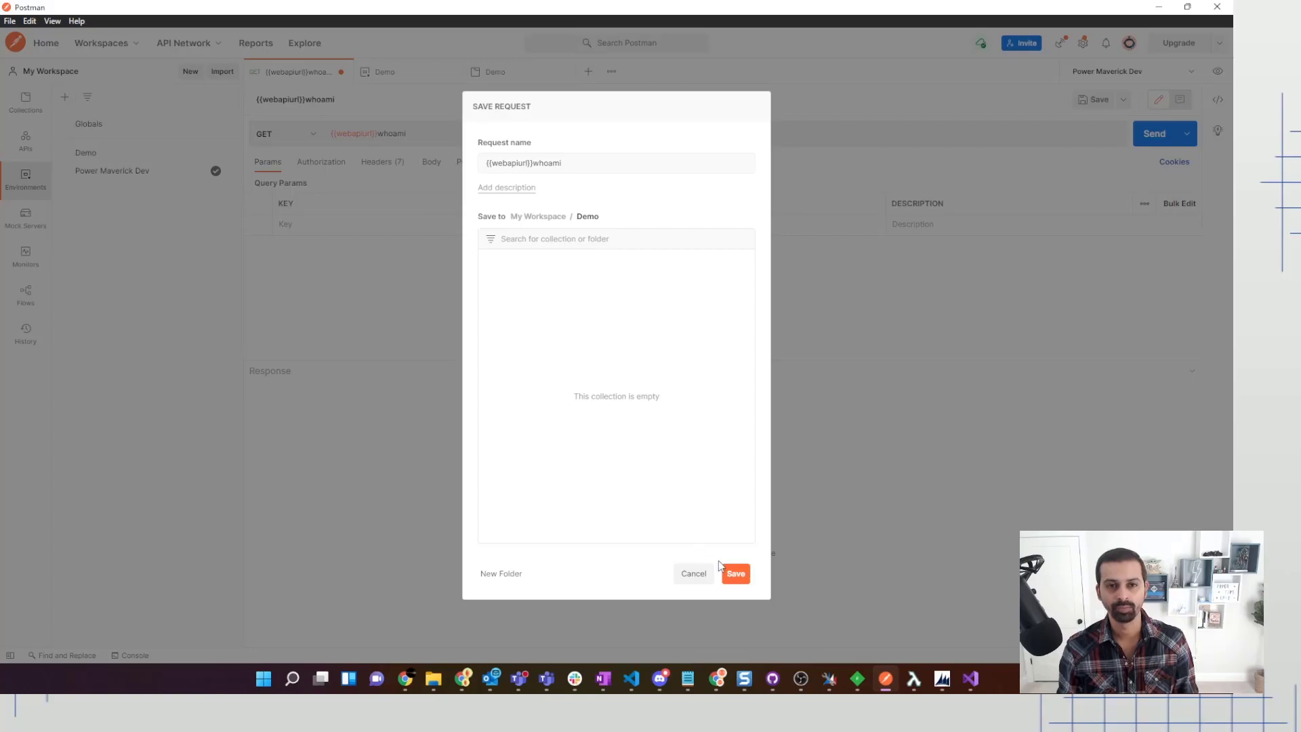
left_click(736, 574)
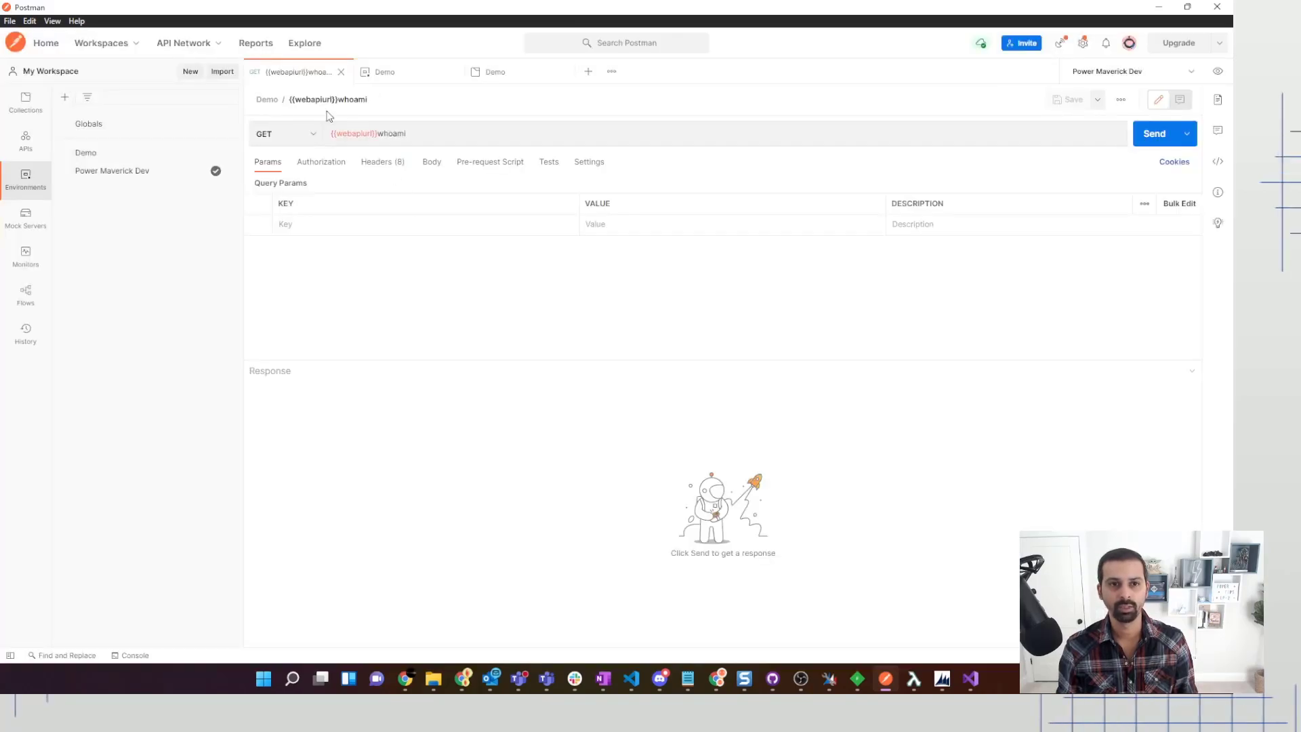
Rename the saved request to "Who Am I".
left_click(379, 100)
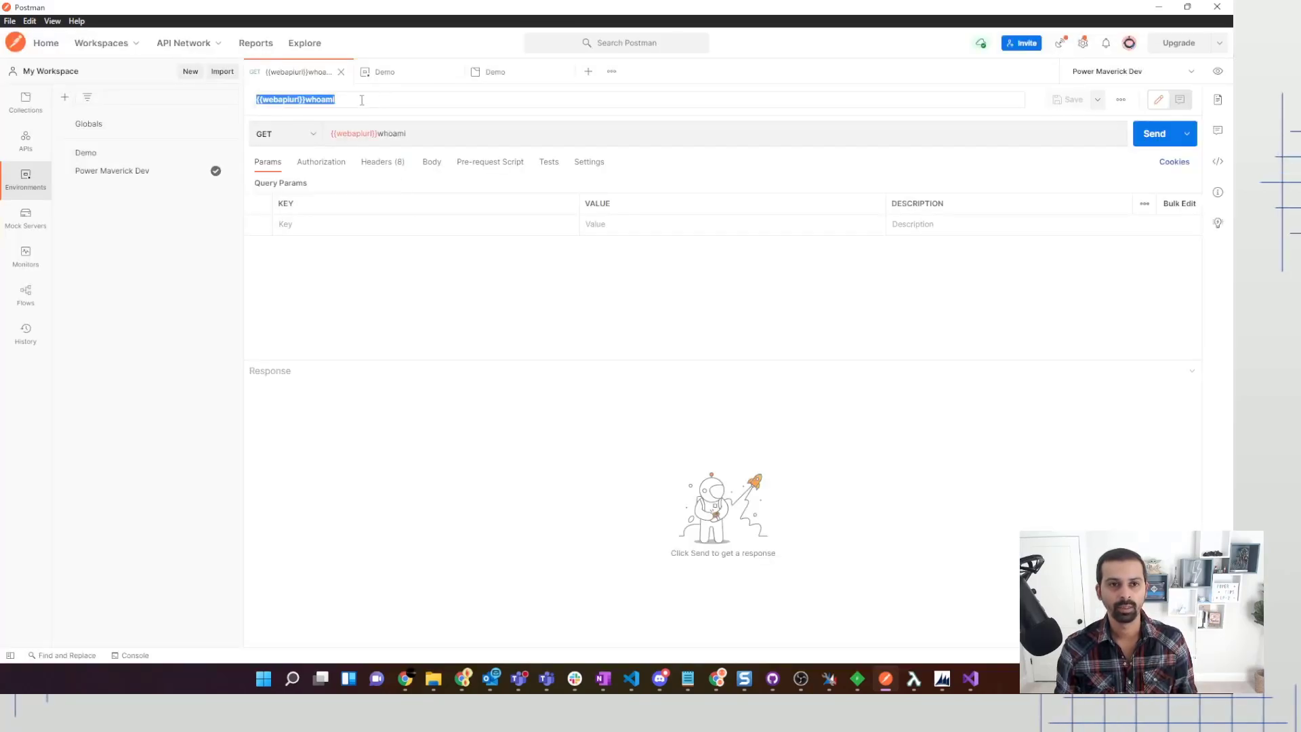
key("ctrl+shift+Right")
key("BackSpace")
type("Who Ami")
key("Right")
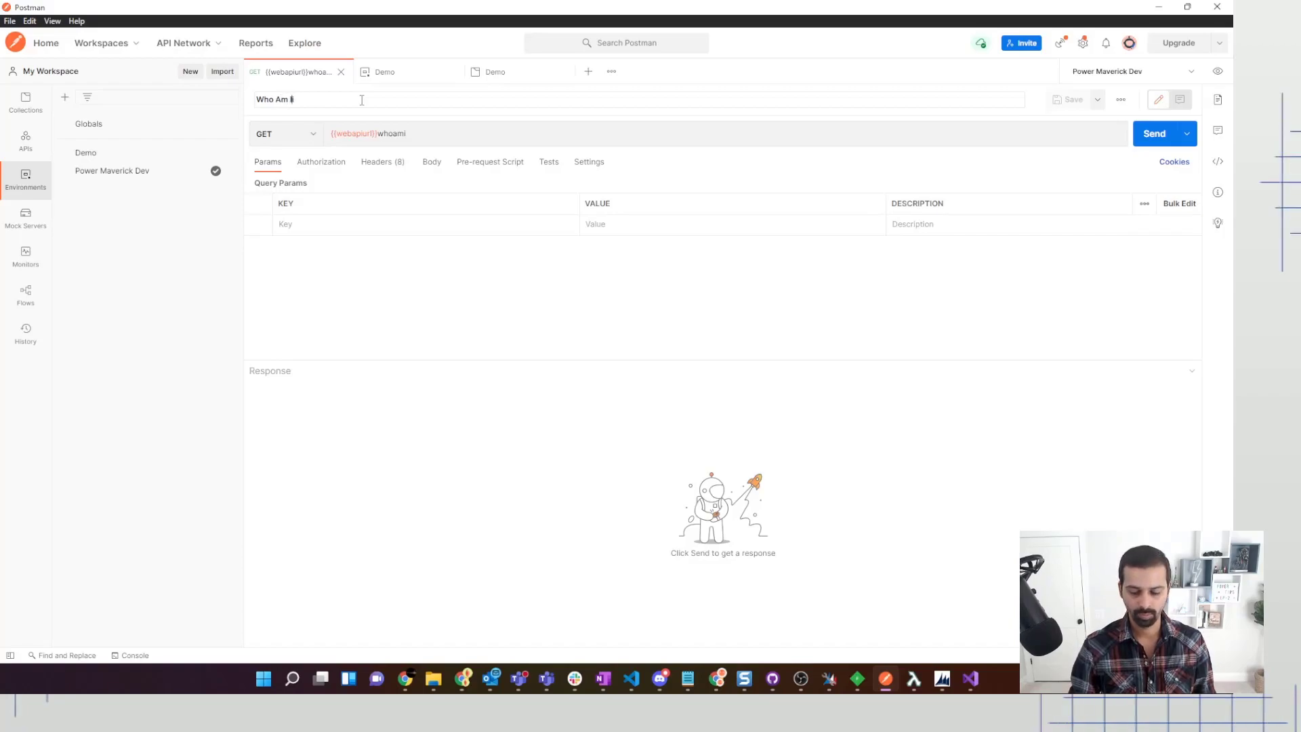
key("Return")
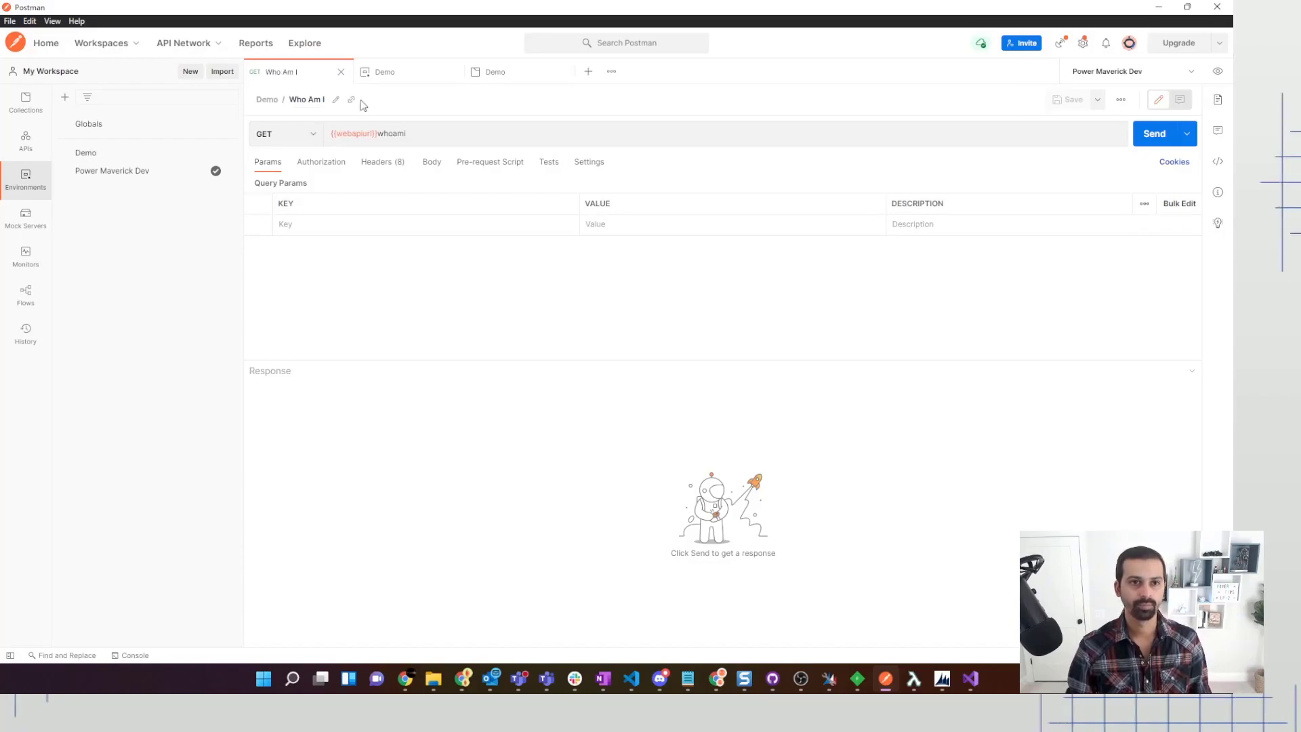
Check the authorization settings of the Who Am I request and send it.
left_click(328, 164)
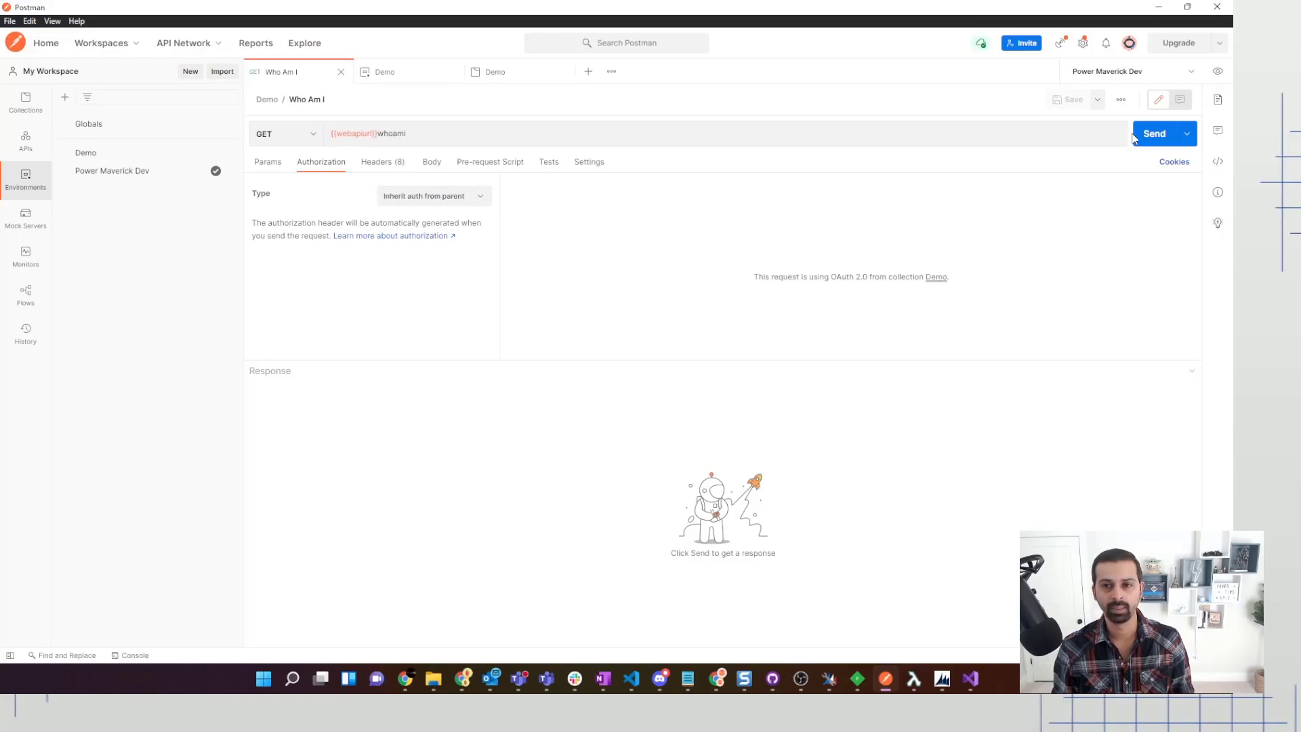
left_click(1154, 134)
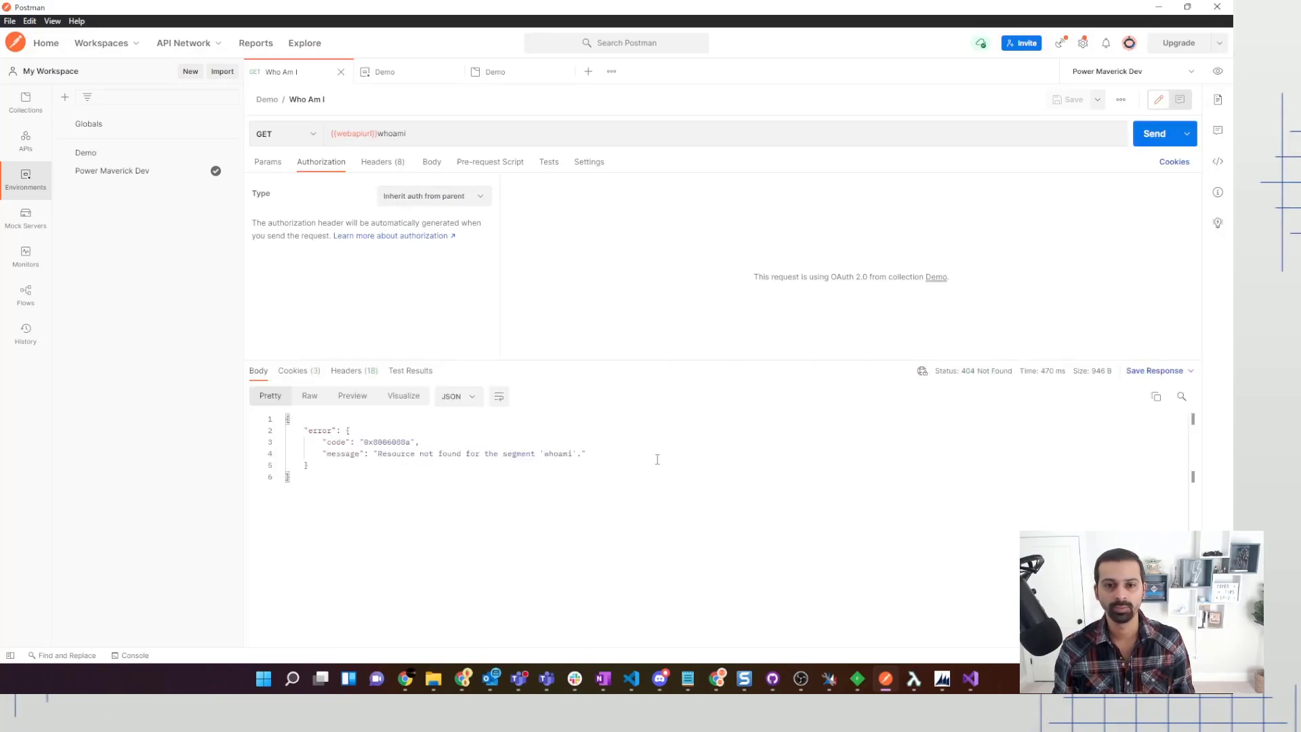
Correct the URL of the Who Am I request to {{webapiurl}}WhoAmI.
left_click(380, 133)
key("Delete")
type("W")
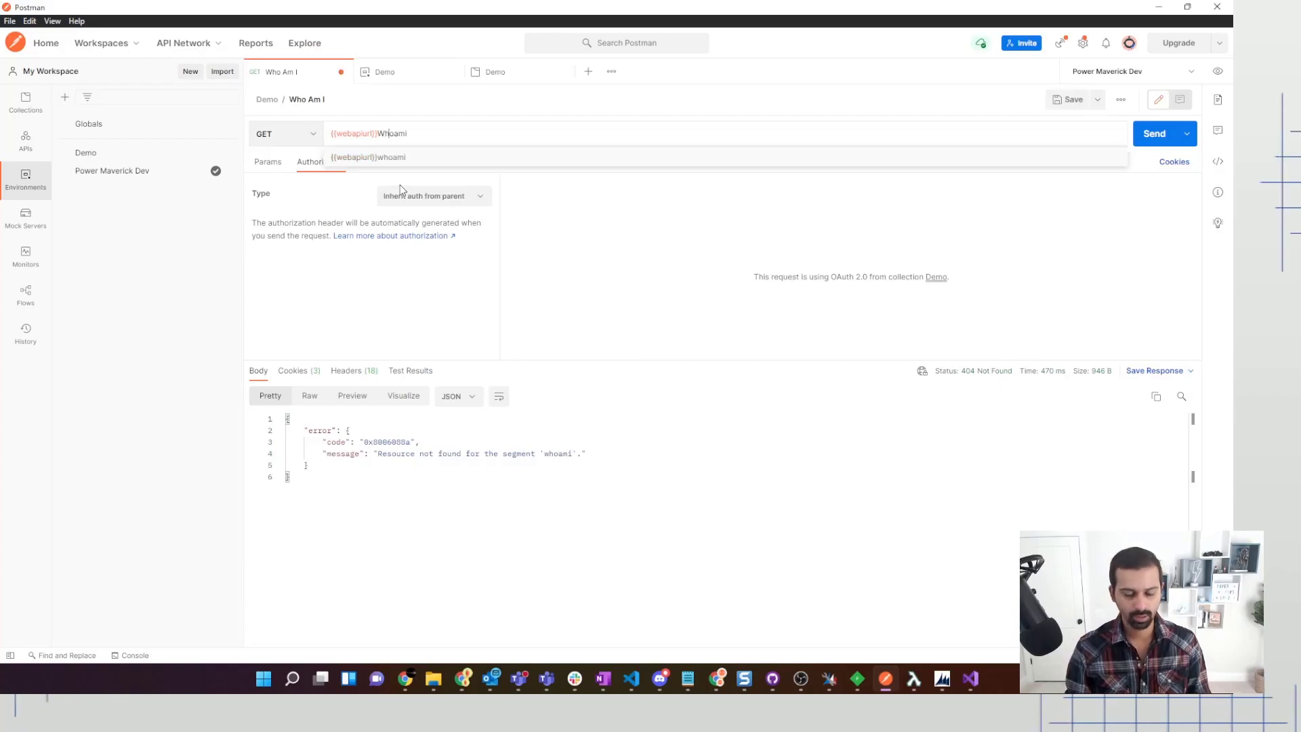
key("BackSpace")
type("AmI")
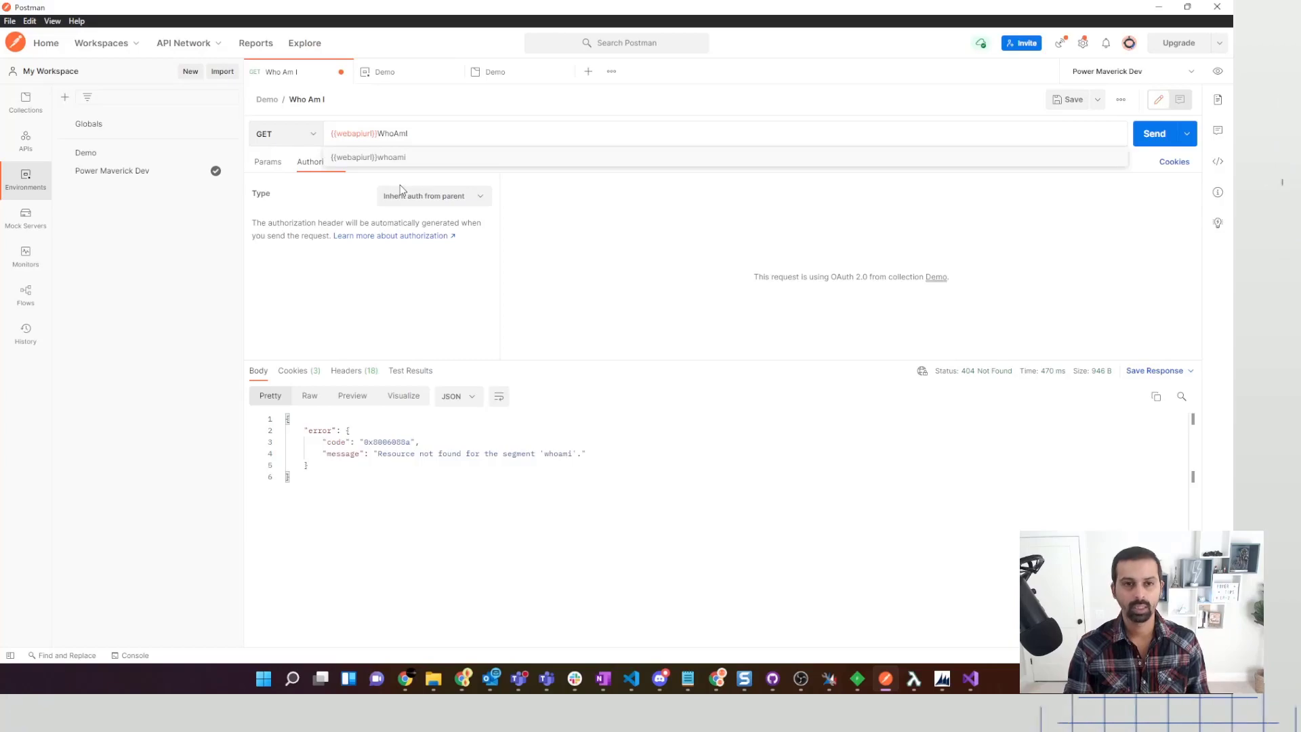
left_click(604, 220)
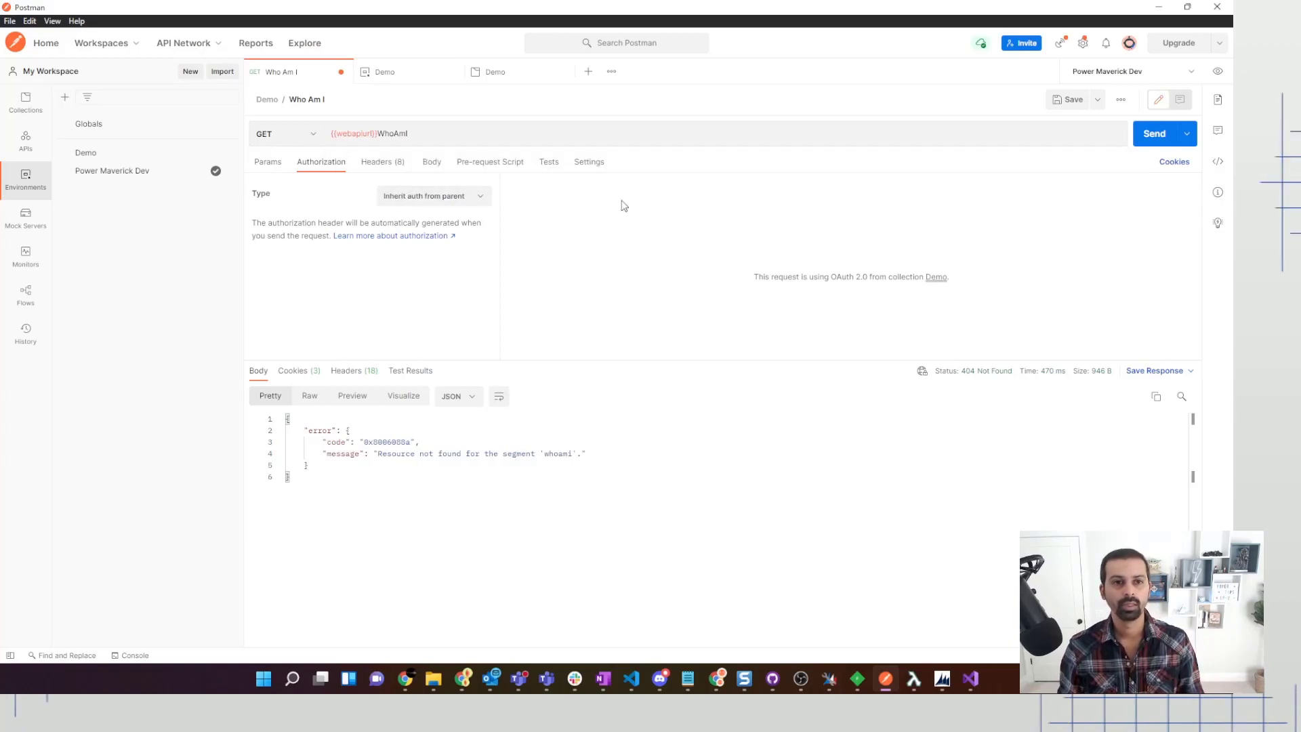
Save the updated Who Am I request and send it.
left_click(1070, 103)
left_click(1154, 135)
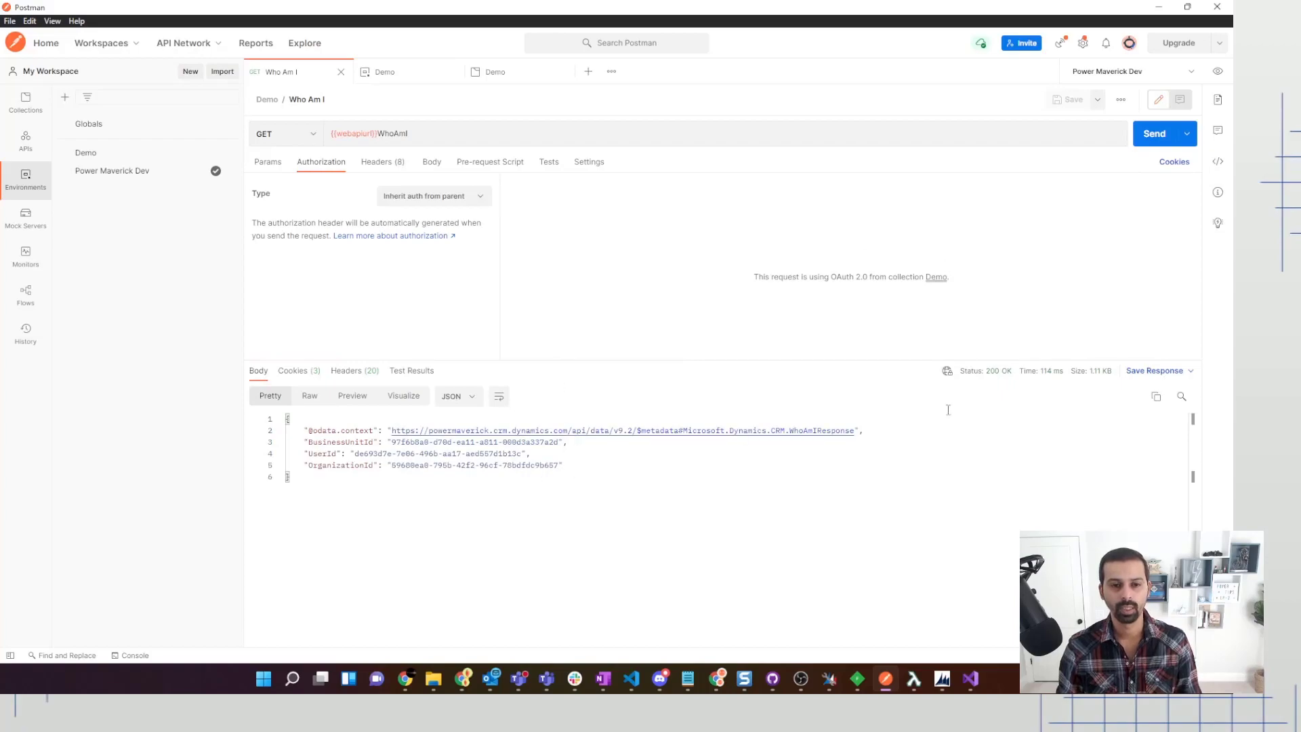
mouse_move(1000, 380)
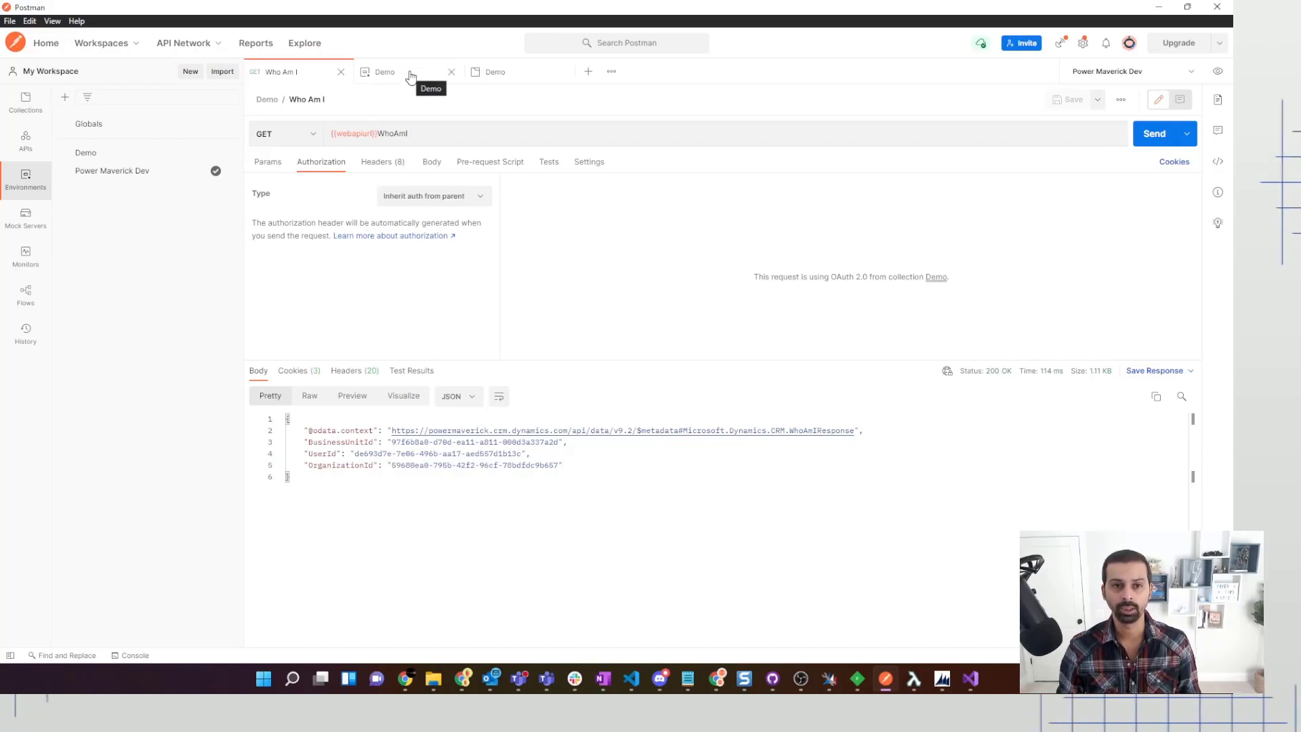
Close the open Demo environment and collection tabs, and review the Demo collection's OAuth 2.0 authorization settings.
middle_click(410, 78)
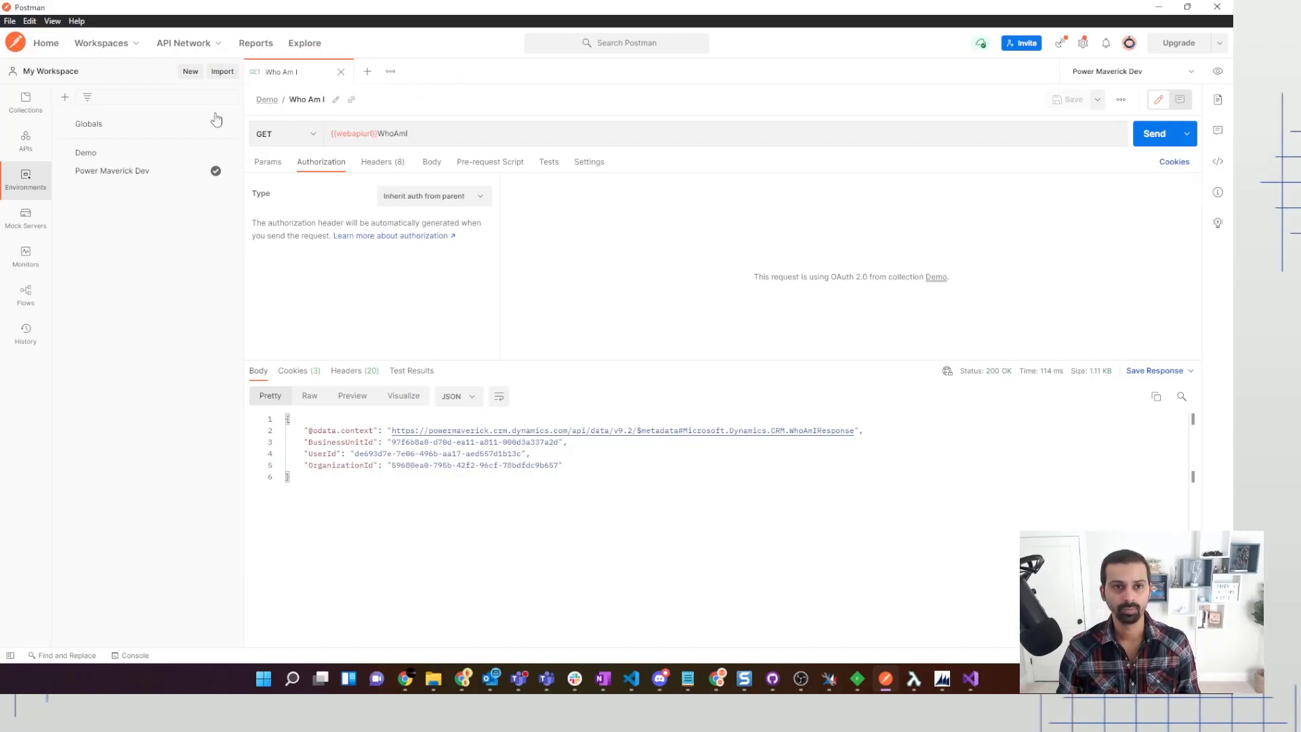
left_click(26, 109)
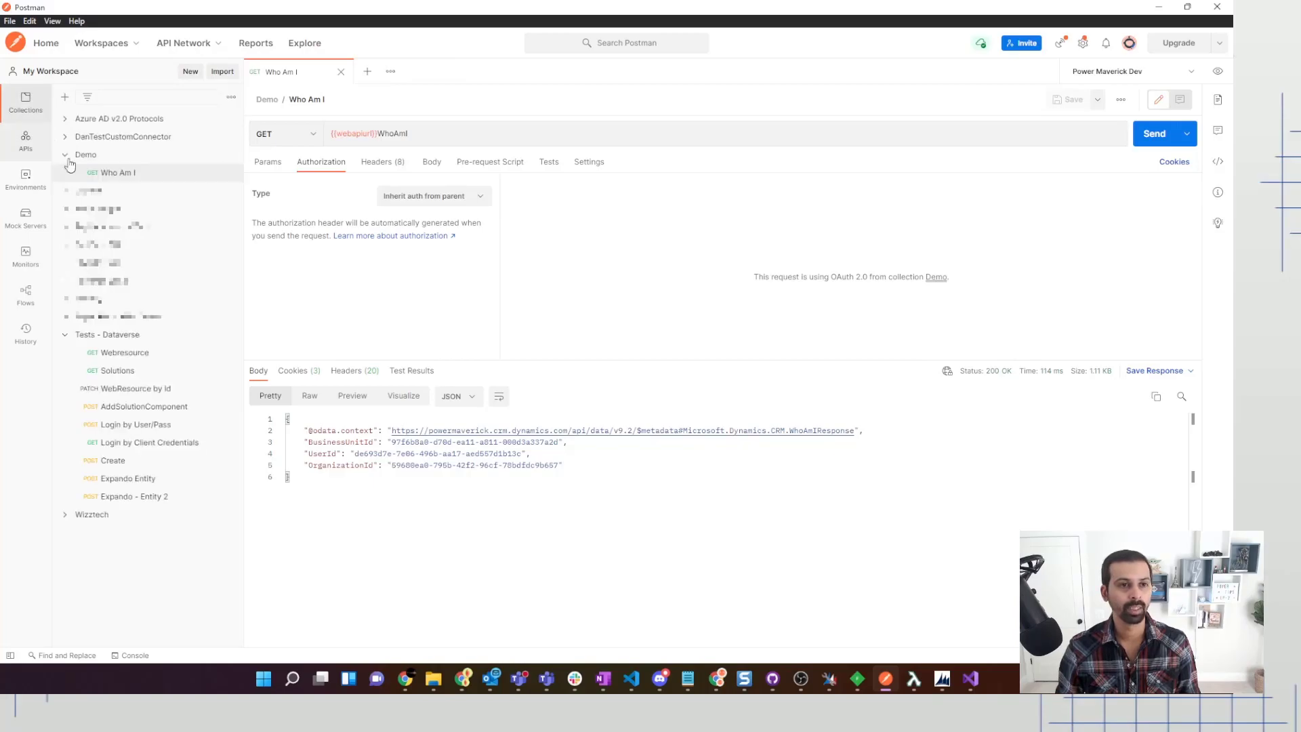
left_click(107, 157)
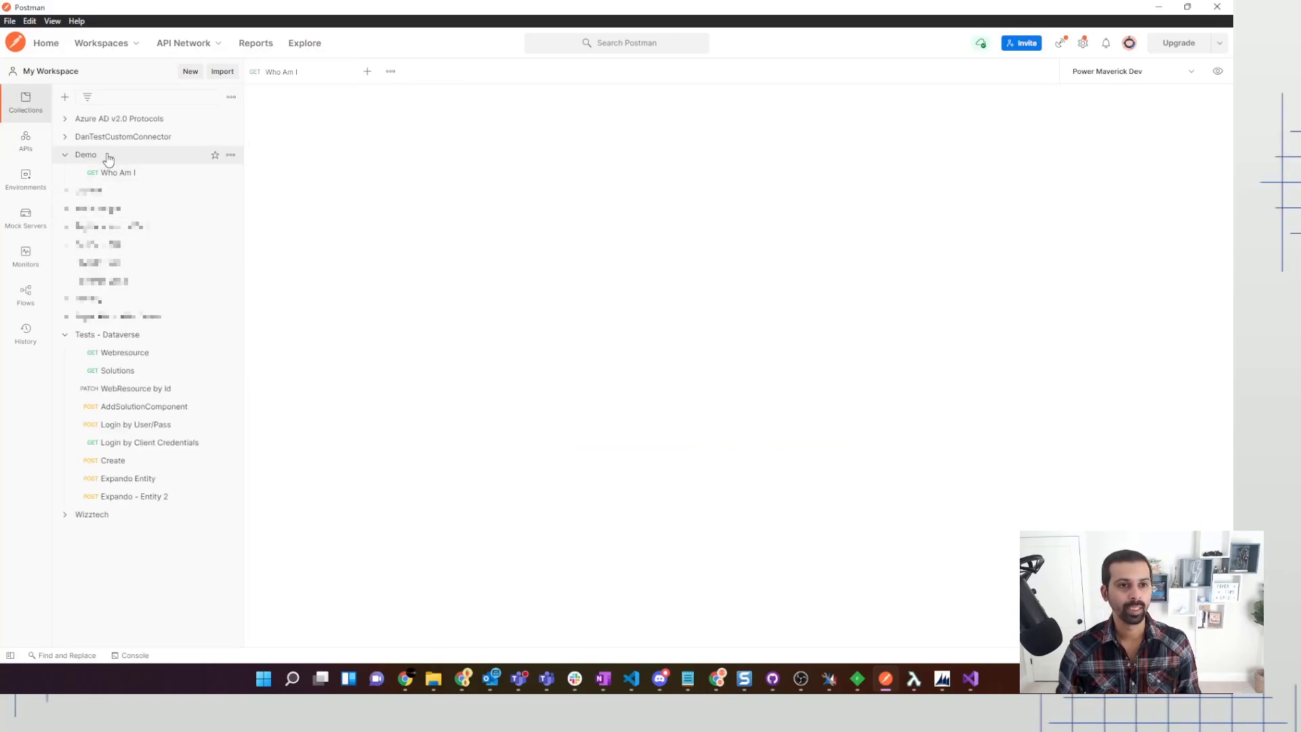
scroll(669, 429, "down", 3)
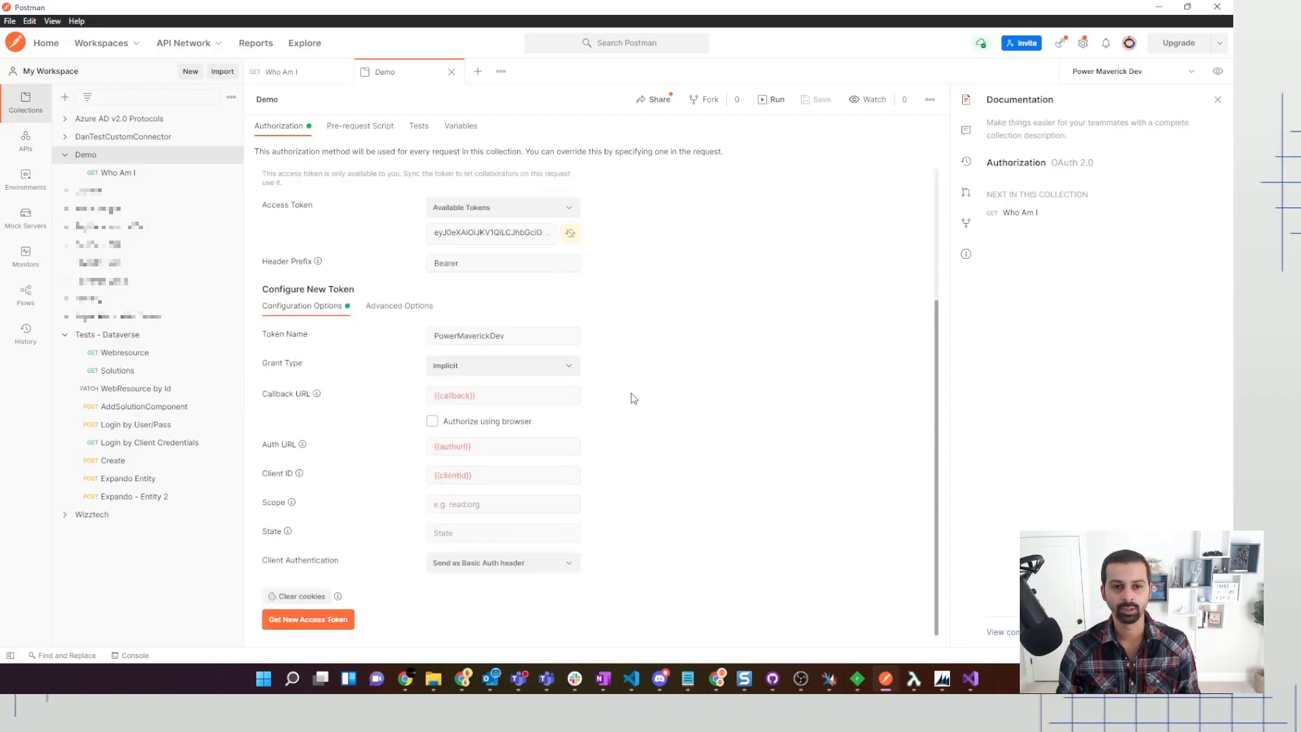
scroll(630, 386, "up", 2)
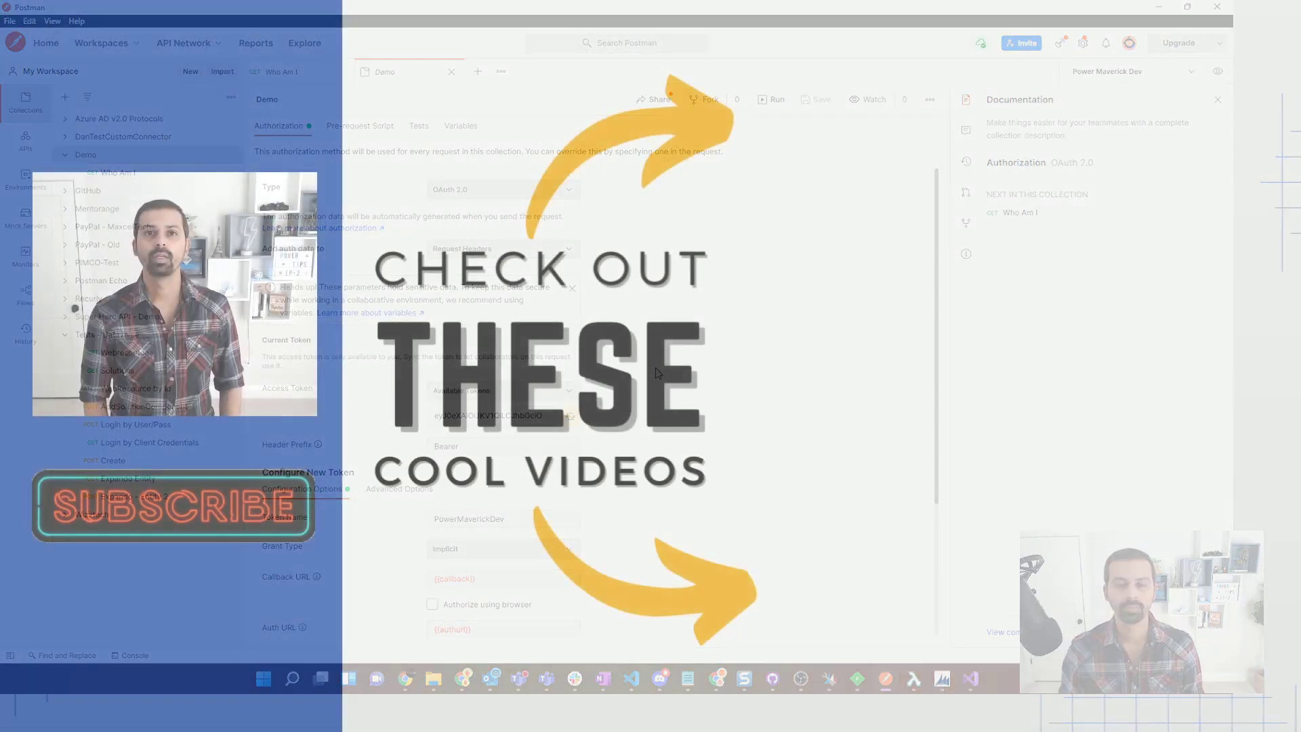